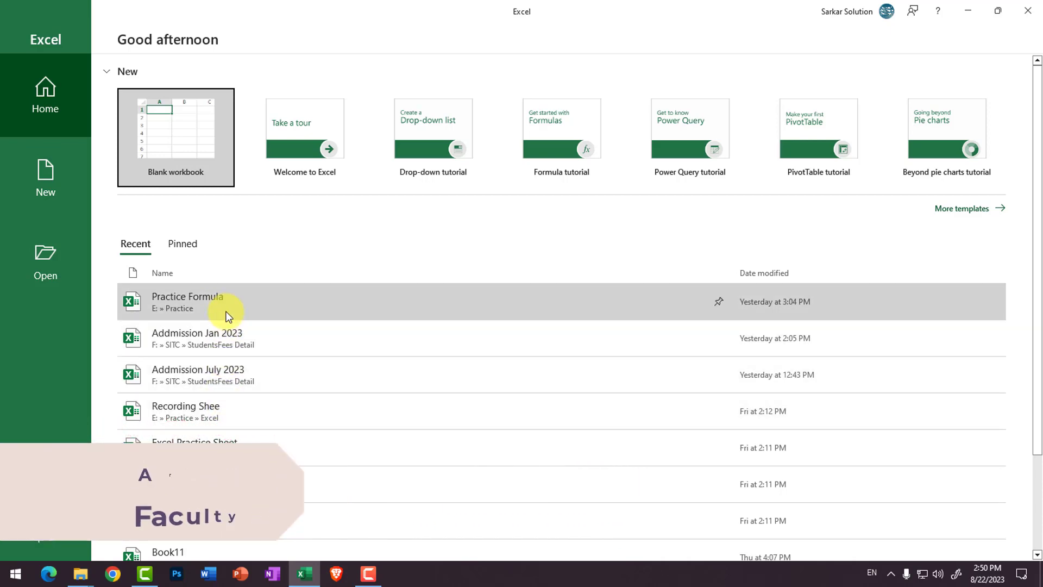
# Step: Open the Practice Formula workbook from Recent and go to its Attendance Sheet
pyautogui.click(226, 314)
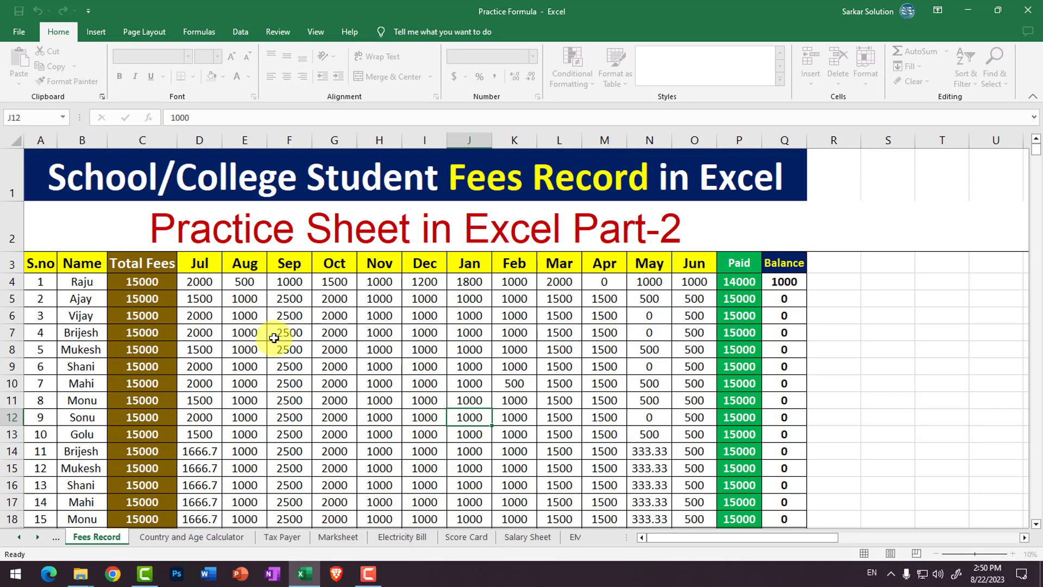
pyautogui.click(58, 539)
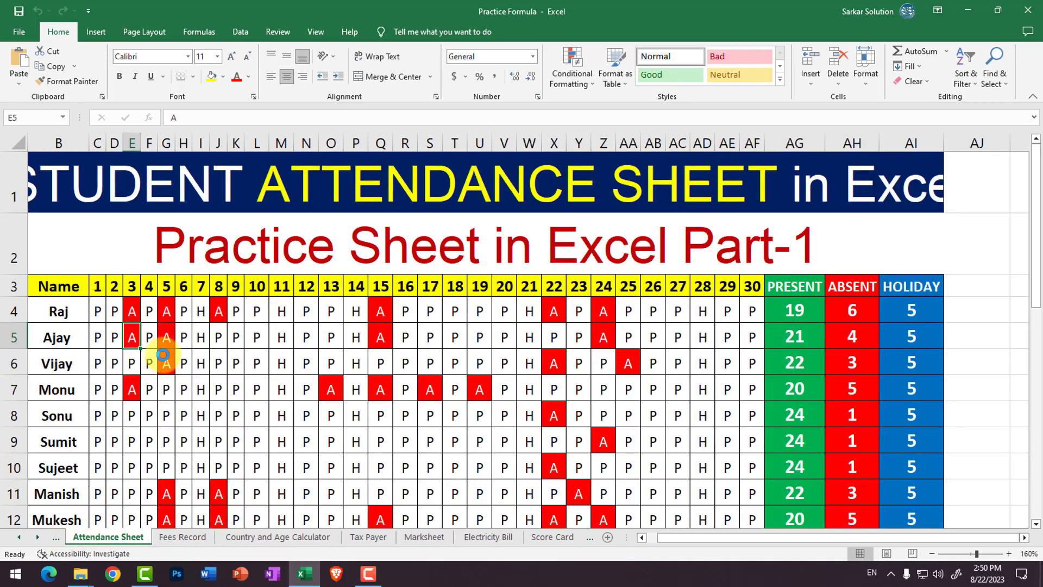
pyautogui.keyDown('ctrl'); pyautogui.scroll(-1, 197, 349); pyautogui.keyUp('ctrl')
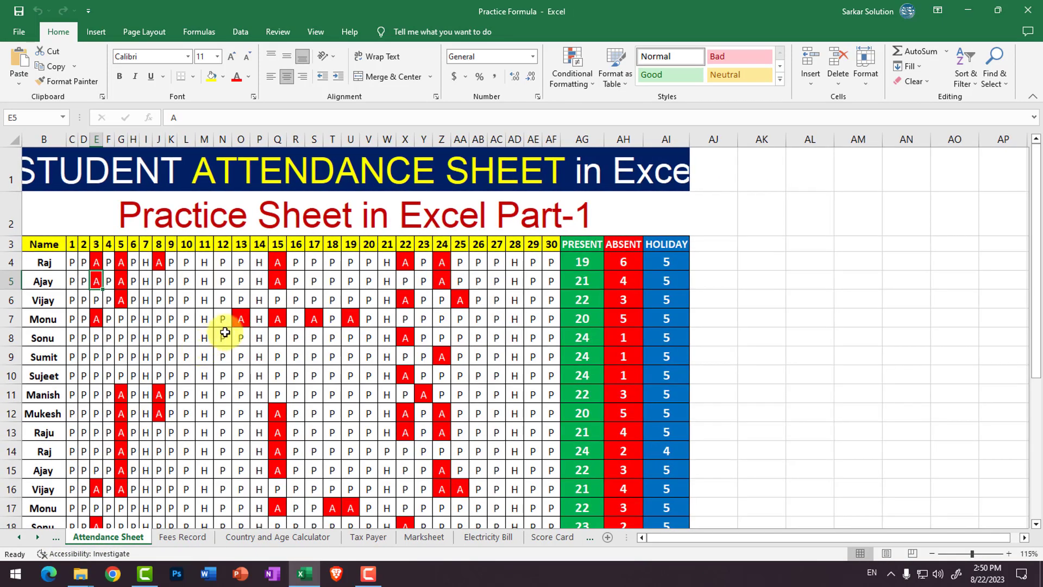
pyautogui.keyDown('ctrl'); pyautogui.scroll(-2, 89, 255); pyautogui.keyUp('ctrl')
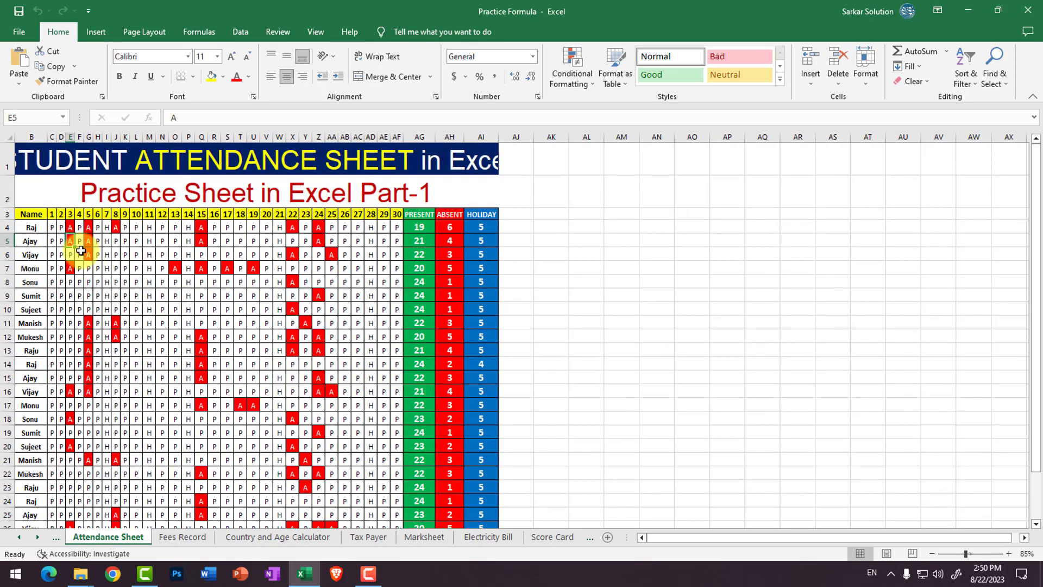
pyautogui.keyDown('ctrl'); pyautogui.scroll(3, 57, 239); pyautogui.keyUp('ctrl')
pyautogui.scroll(2, 186, 279)
pyautogui.keyDown('ctrl'); pyautogui.scroll(1, 187, 279); pyautogui.keyUp('ctrl')
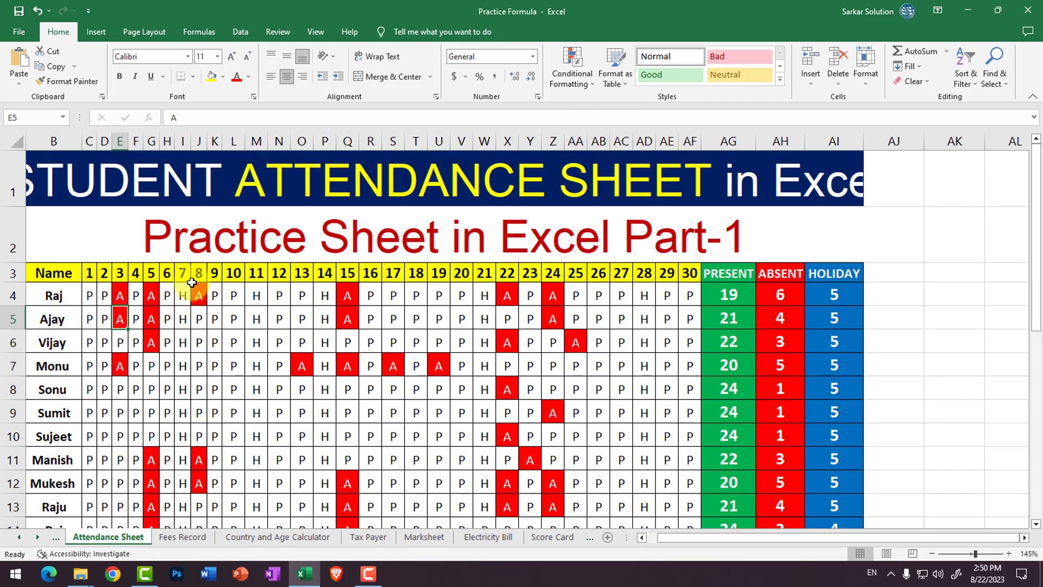
pyautogui.keyDown('ctrl'); pyautogui.scroll(-1, 191, 282); pyautogui.keyUp('ctrl')
pyautogui.keyDown('ctrl'); pyautogui.scroll(-1, 191, 280); pyautogui.keyUp('ctrl')
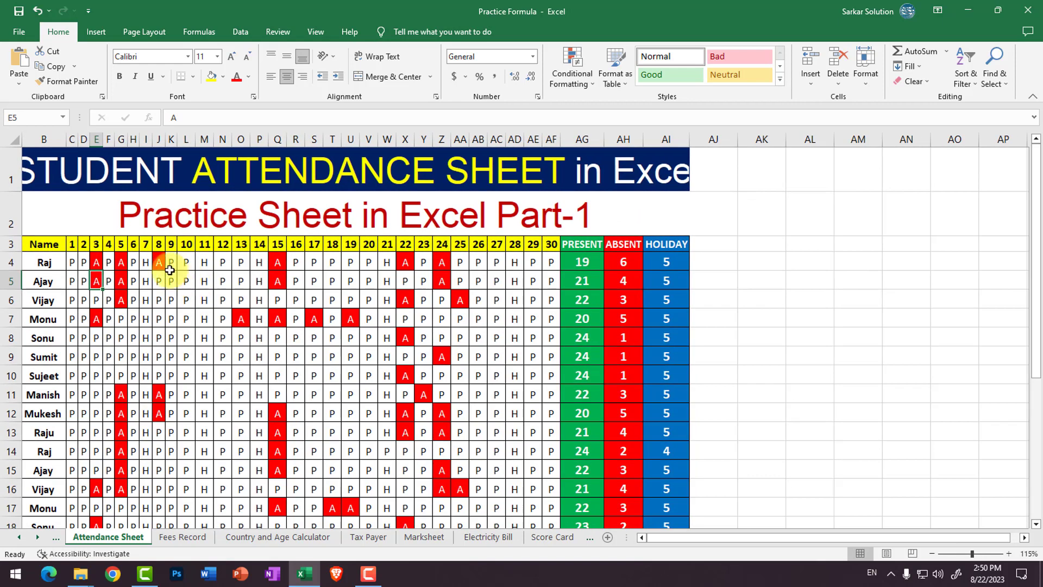
# Step: Change cell L8 from P to A, marking that student absent on day 9
pyautogui.click(184, 338)
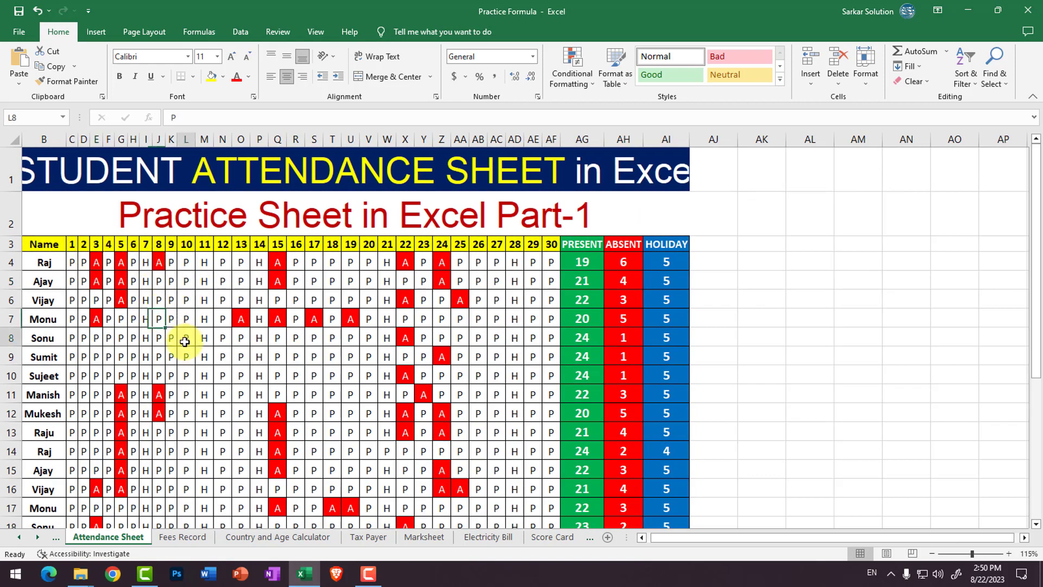
pyautogui.write('A')
pyautogui.click(216, 379)
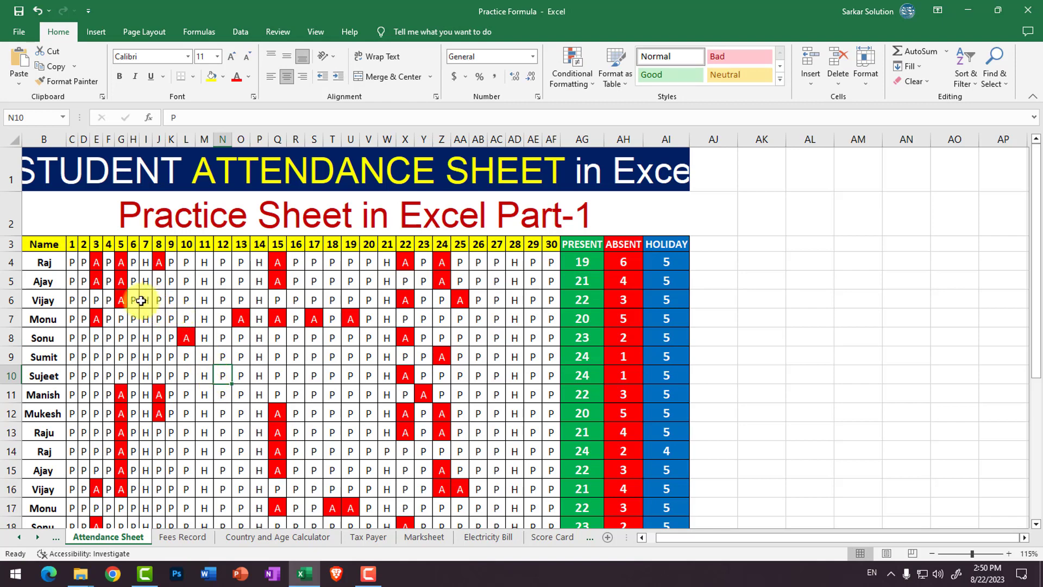
# Step: Select the P/A/H marks grid from C4 through column AF and bring up Conditional Formatting
pyautogui.moveTo(72, 263)
pyautogui.mouseDown()
pyautogui.moveTo(470, 424)
pyautogui.moveTo(506, 540)
pyautogui.mouseUp()
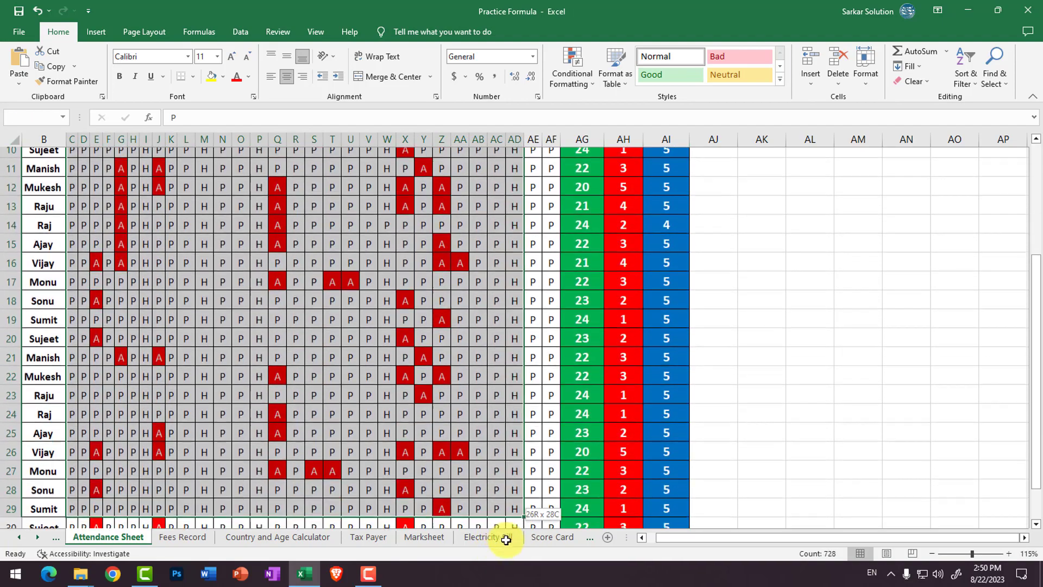
pyautogui.moveTo(506, 539); pyautogui.dragTo(551, 498)
pyautogui.scroll(5, 413, 464)
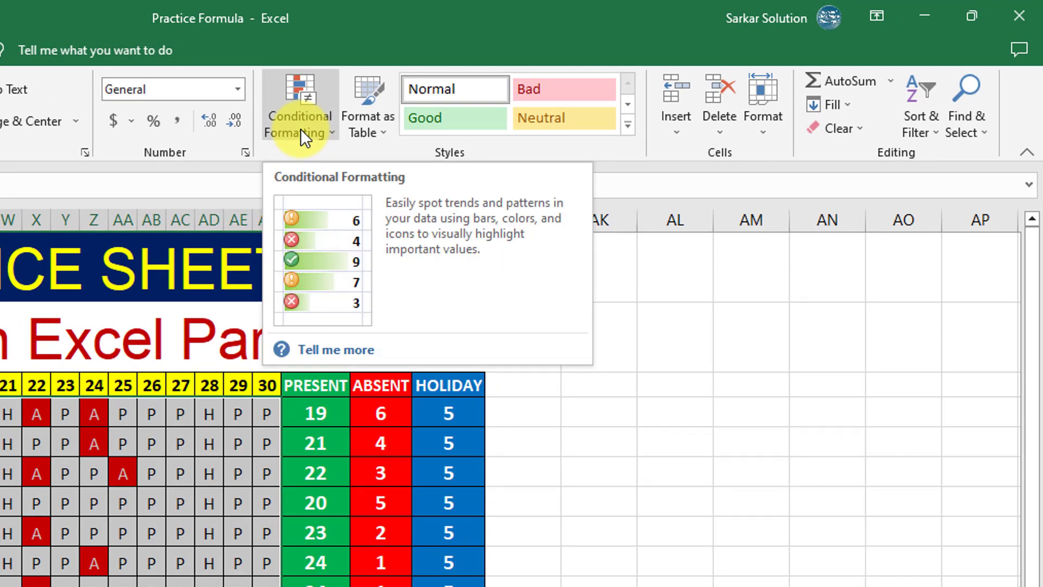
pyautogui.click(301, 128)
pyautogui.moveTo(367, 167)
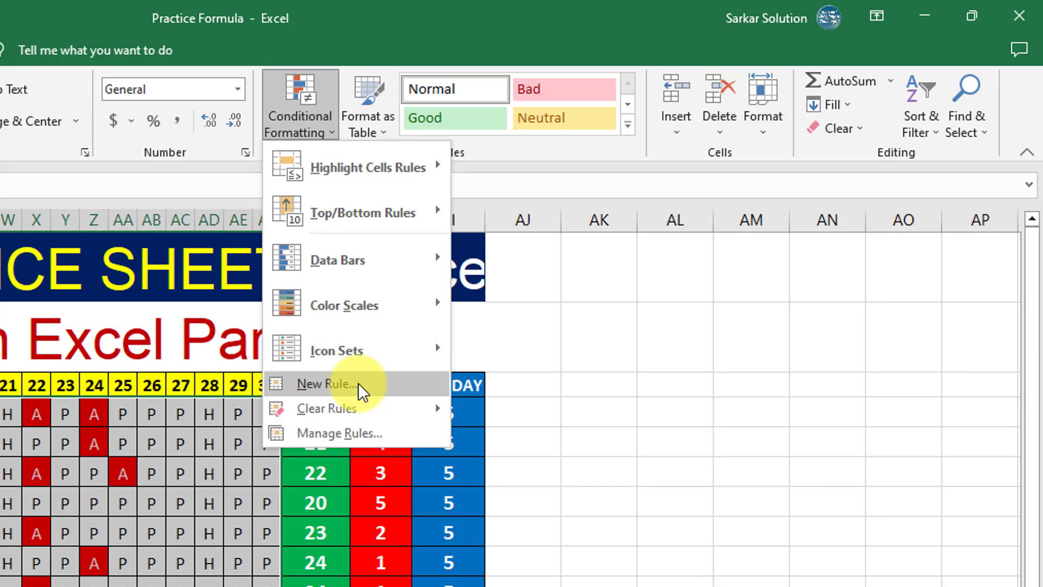
# Step: Start a New Rule that formats only cells whose value is equal to a given entry
pyautogui.click(326, 384)
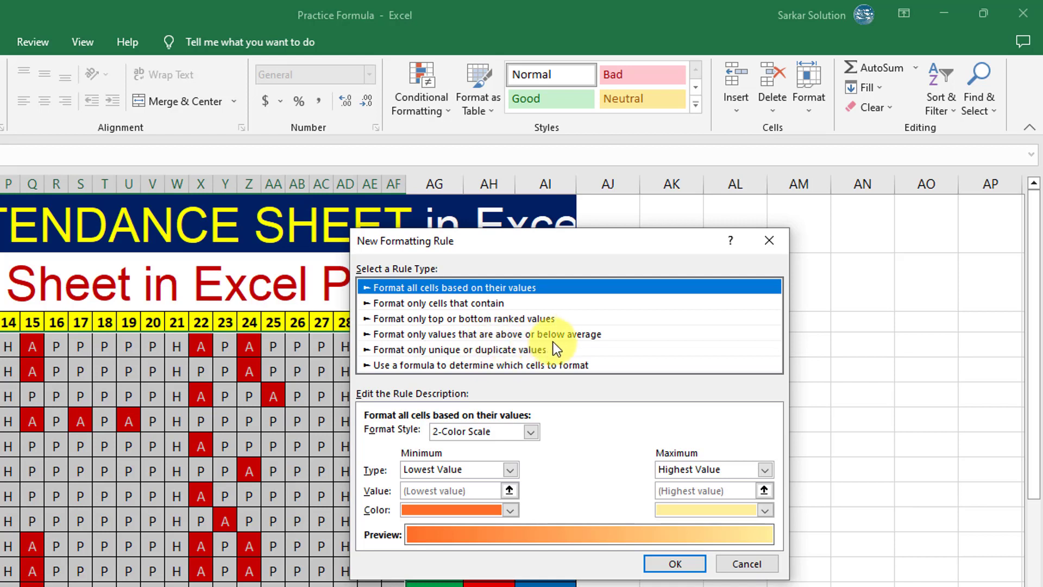
pyautogui.click(471, 304)
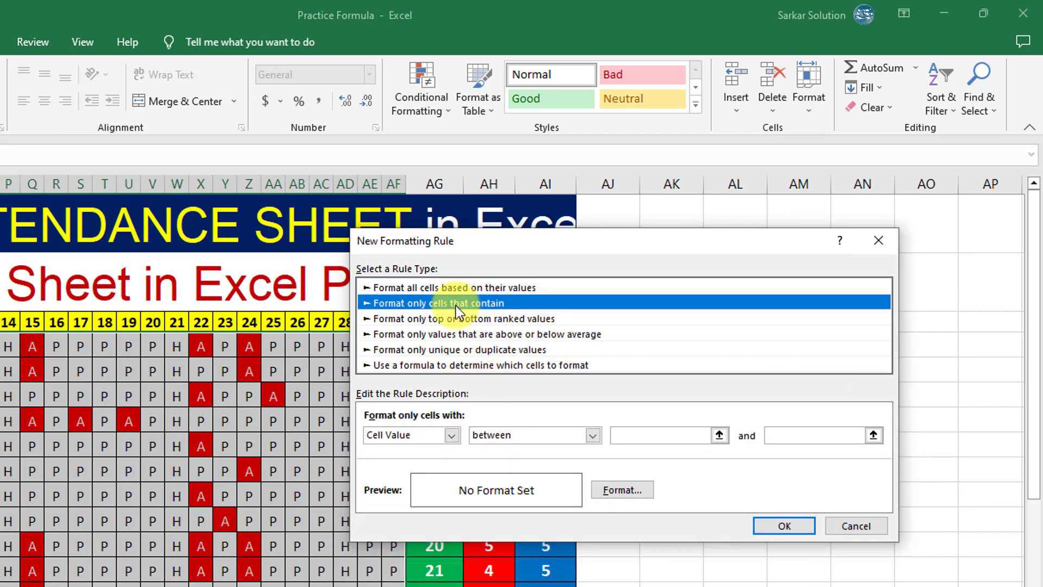
pyautogui.click(455, 291)
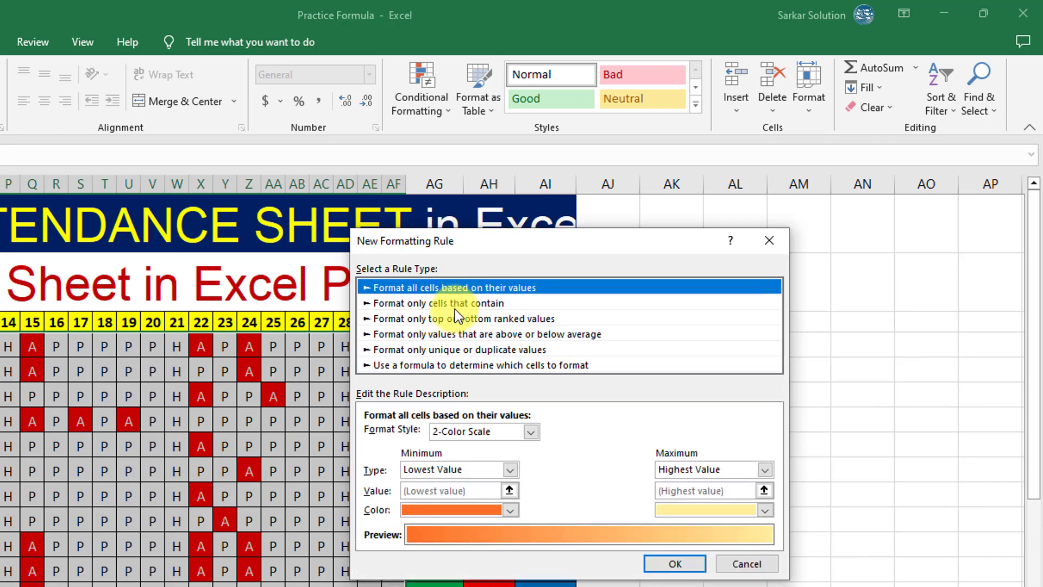
pyautogui.click(456, 304)
pyautogui.click(559, 436)
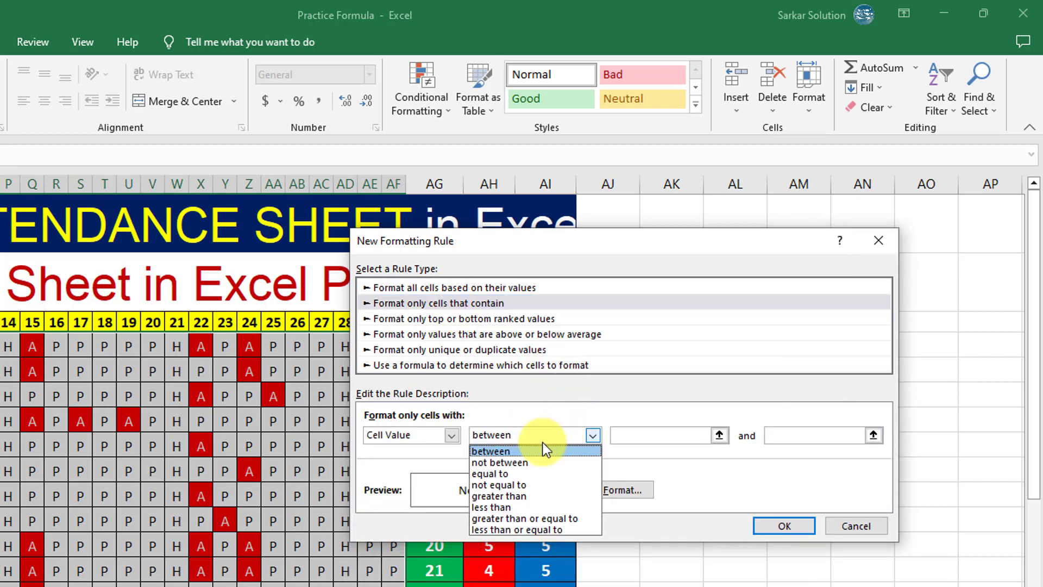
pyautogui.click(488, 475)
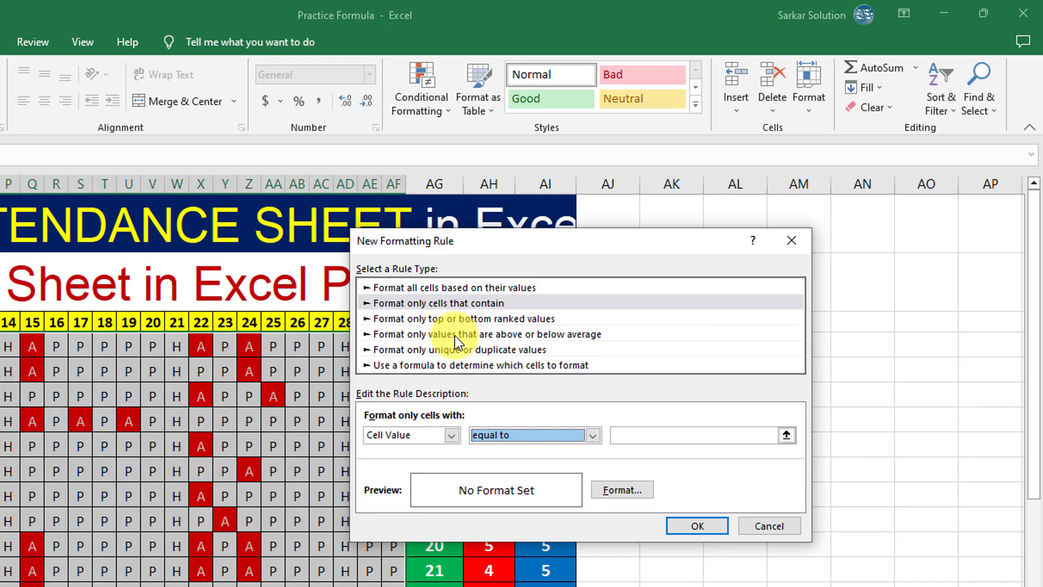
pyautogui.click(526, 434)
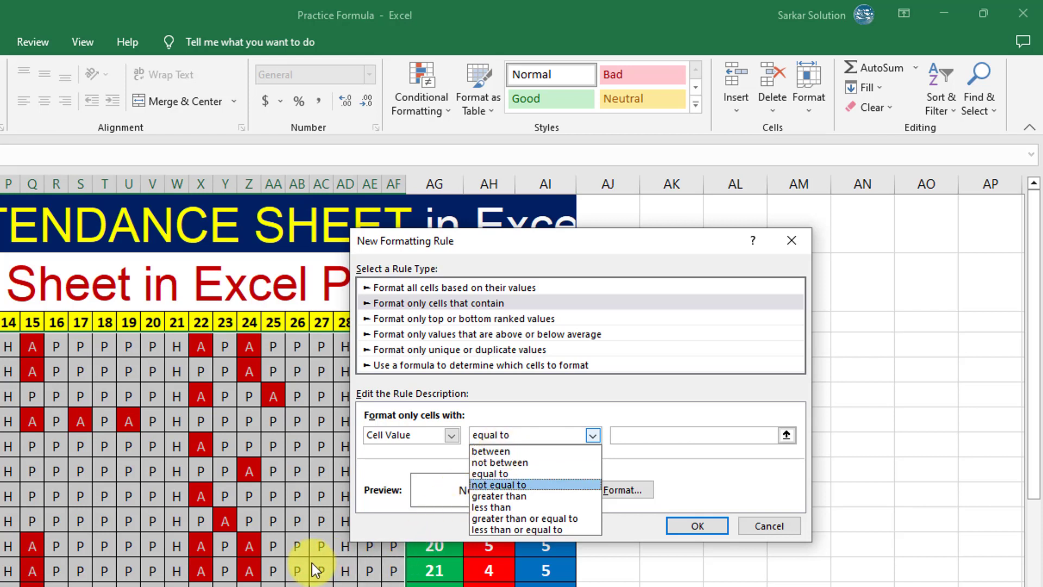
pyautogui.click(501, 474)
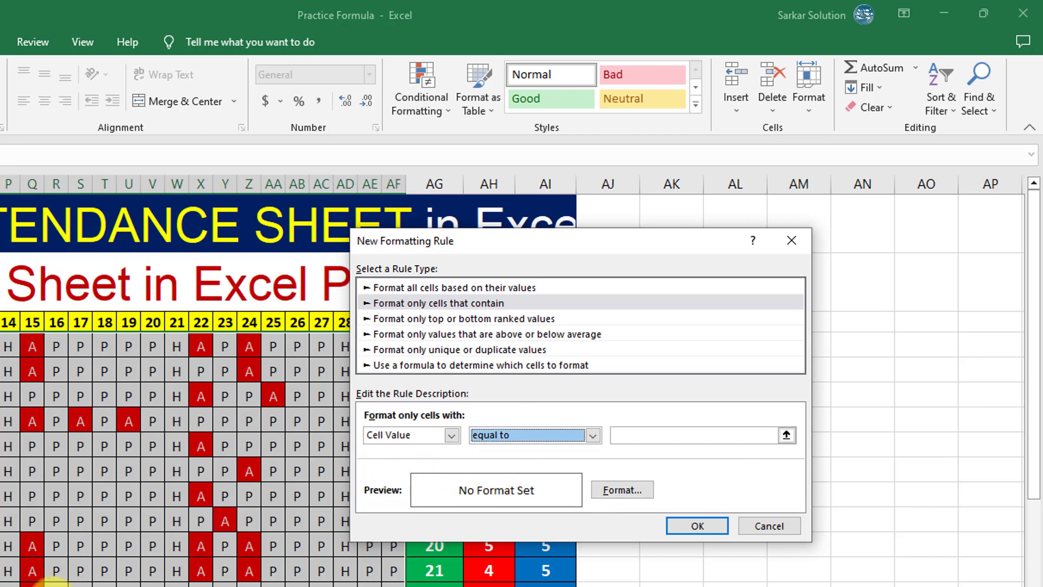
# Step: Enter H as the value the rule should match
pyautogui.click(684, 435)
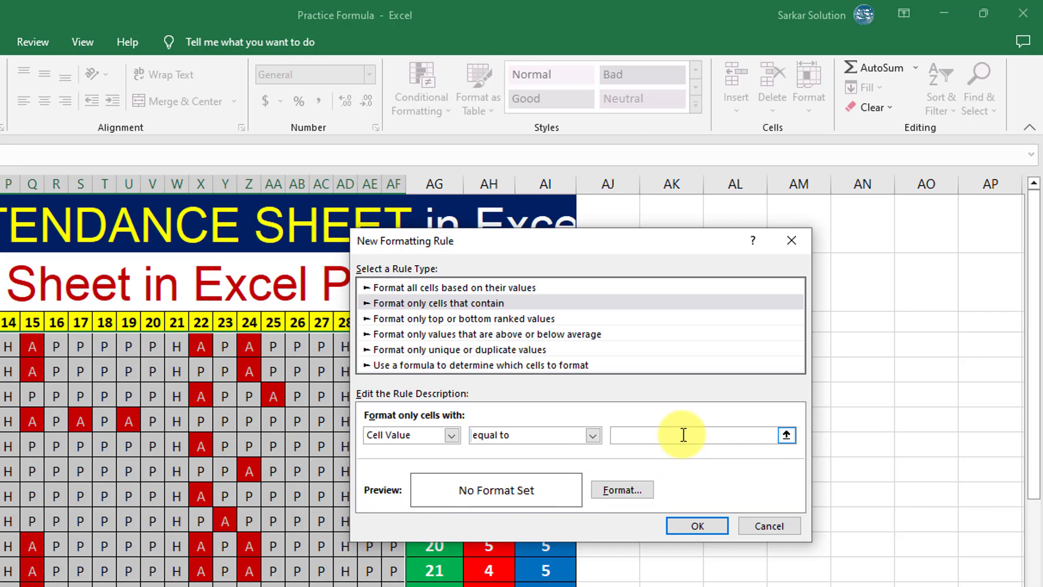
pyautogui.write('H')
pyautogui.click(616, 435)
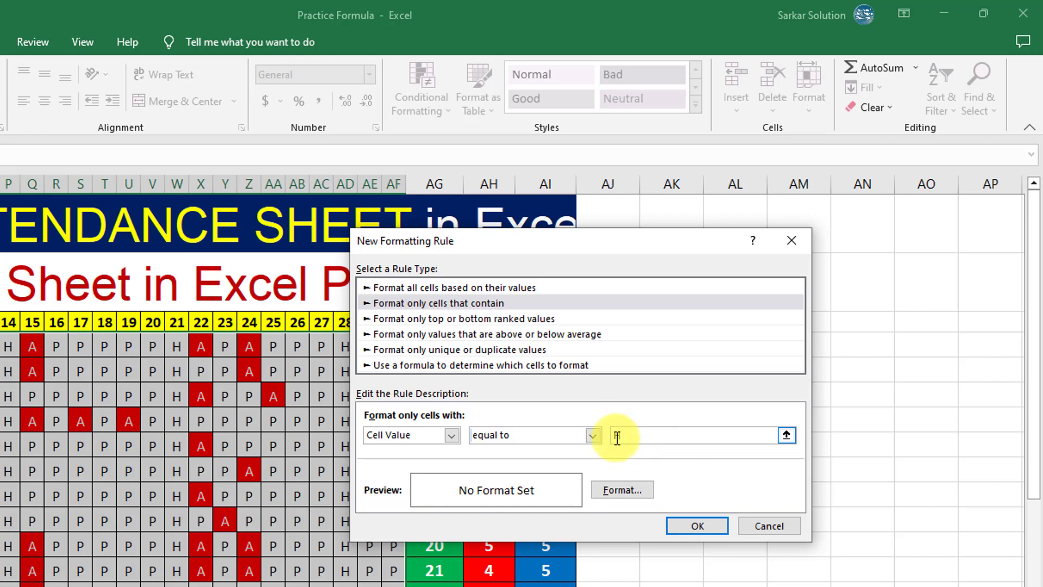
pyautogui.write('=')
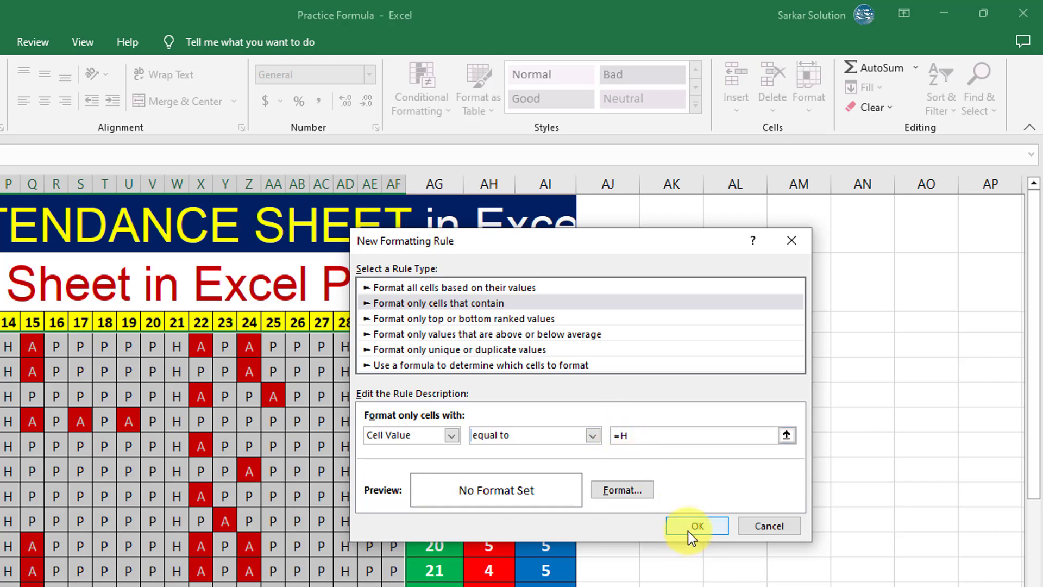
pyautogui.press('BackSpace')
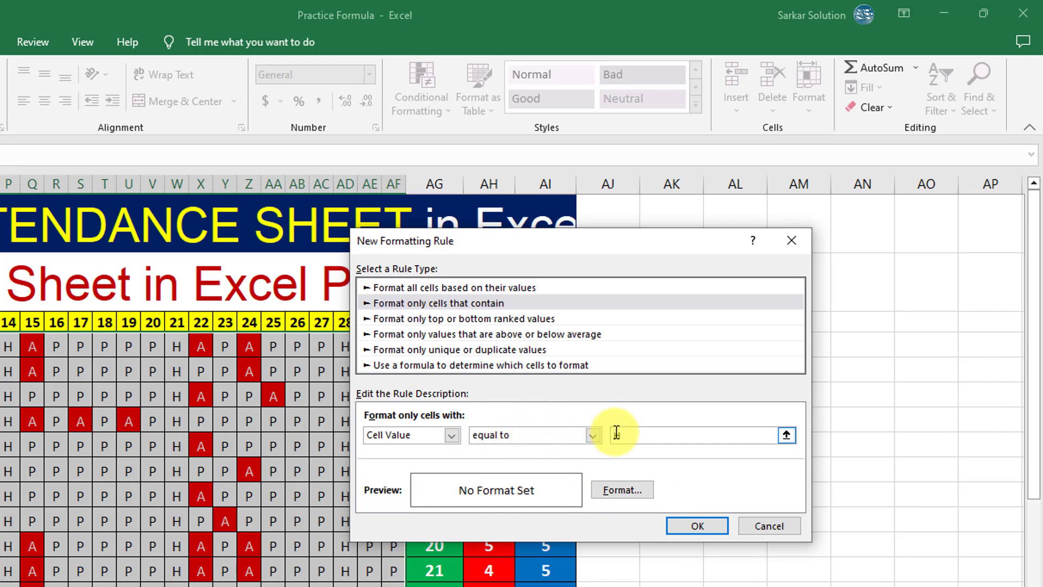
pyautogui.write('H')
# Step: Give the H rule a green font colour and confirm the format
pyautogui.click(628, 491)
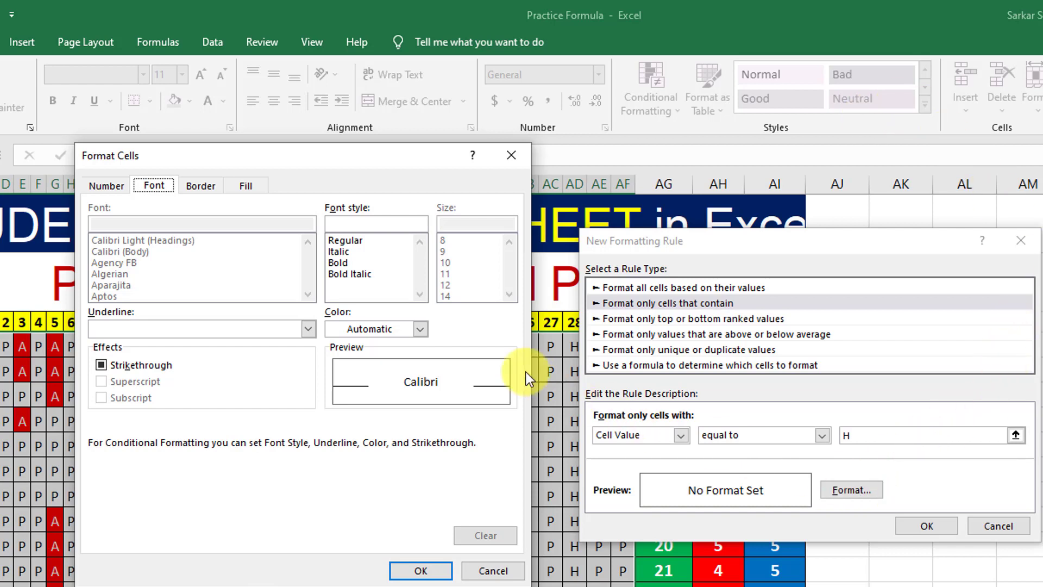
pyautogui.click(399, 328)
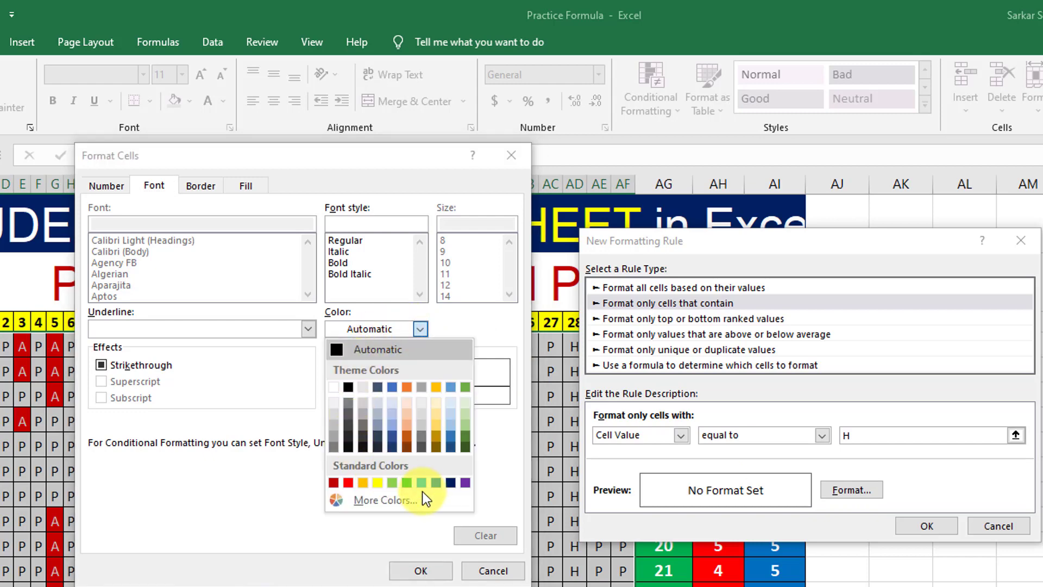
pyautogui.click(408, 483)
pyautogui.click(434, 568)
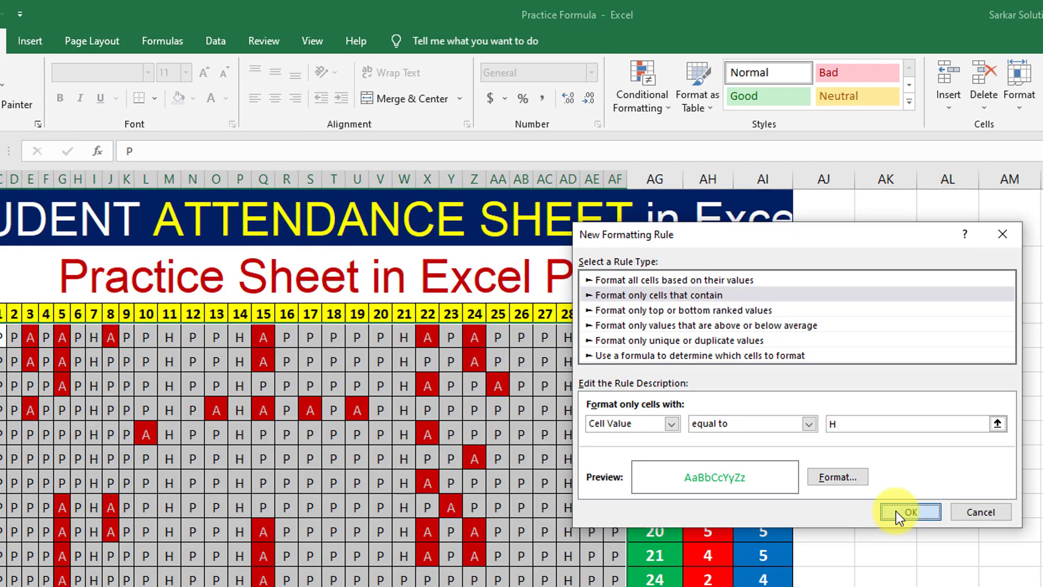
# Step: Apply the rule so every H mark in the grid turns green
pyautogui.click(895, 511)
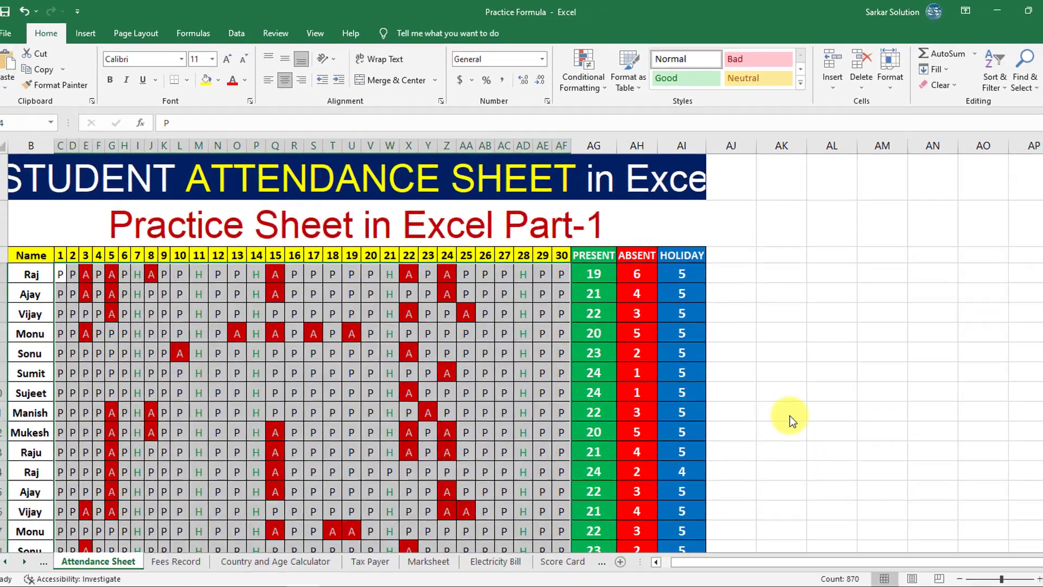
pyautogui.scroll(-4, 429, 391)
pyautogui.scroll(-3, 400, 393)
pyautogui.scroll(5, 399, 393)
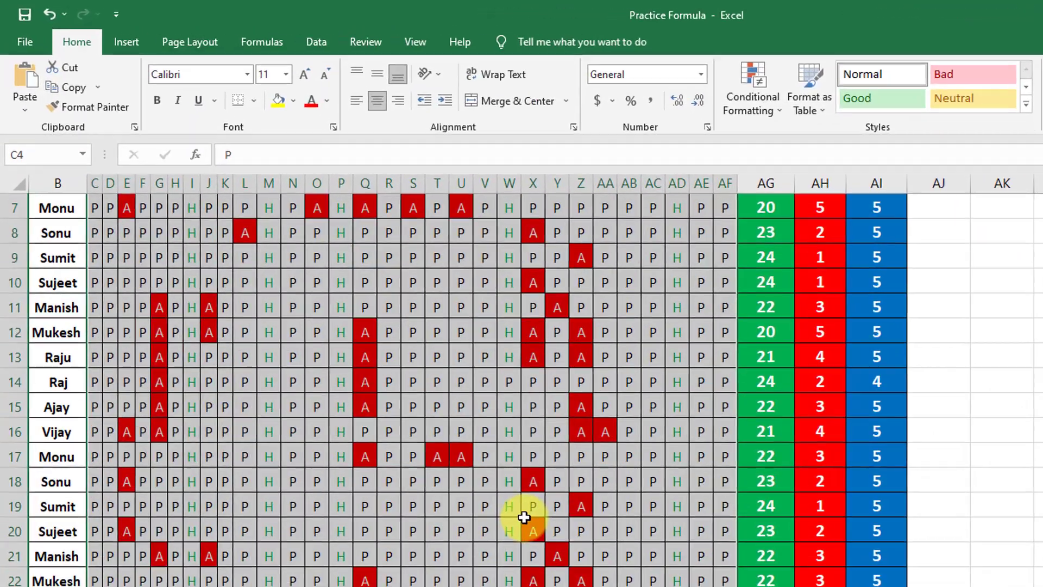
pyautogui.scroll(2, 521, 517)
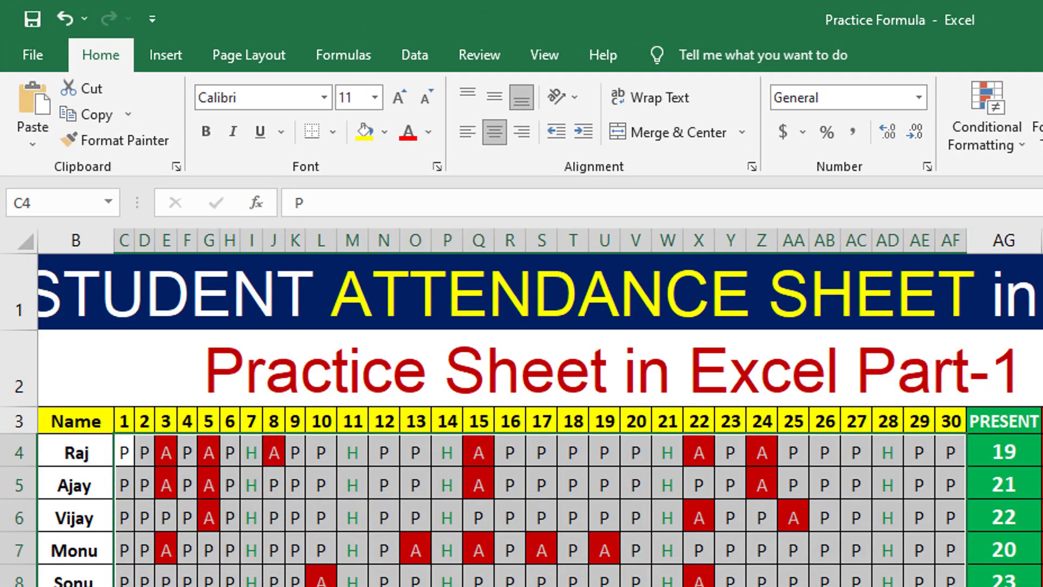
# Step: Mark Q8 as H for day 15, then reselect the attendance marks C4:AF32
pyautogui.click(478, 579)
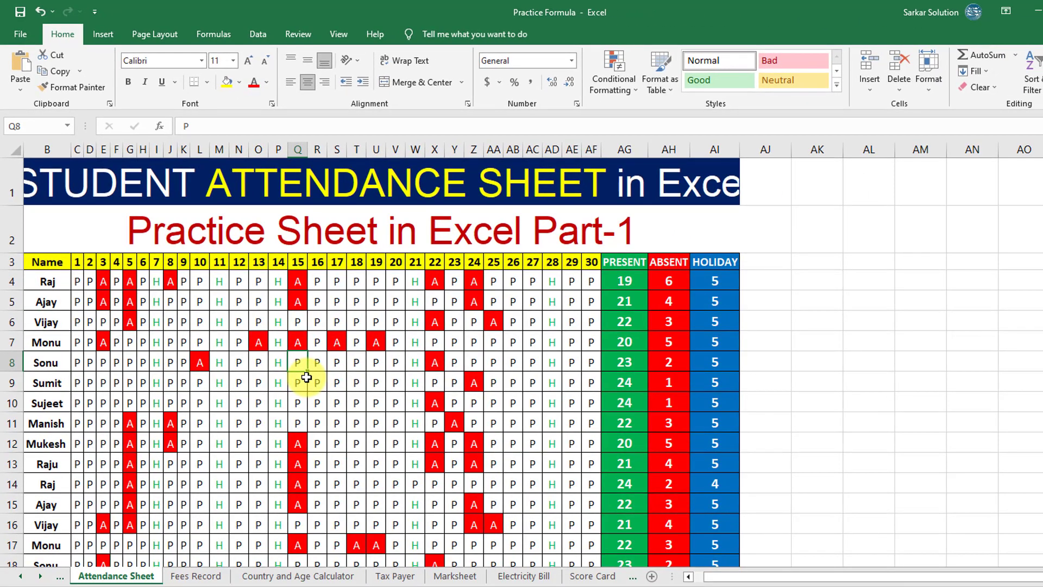
pyautogui.write('H')
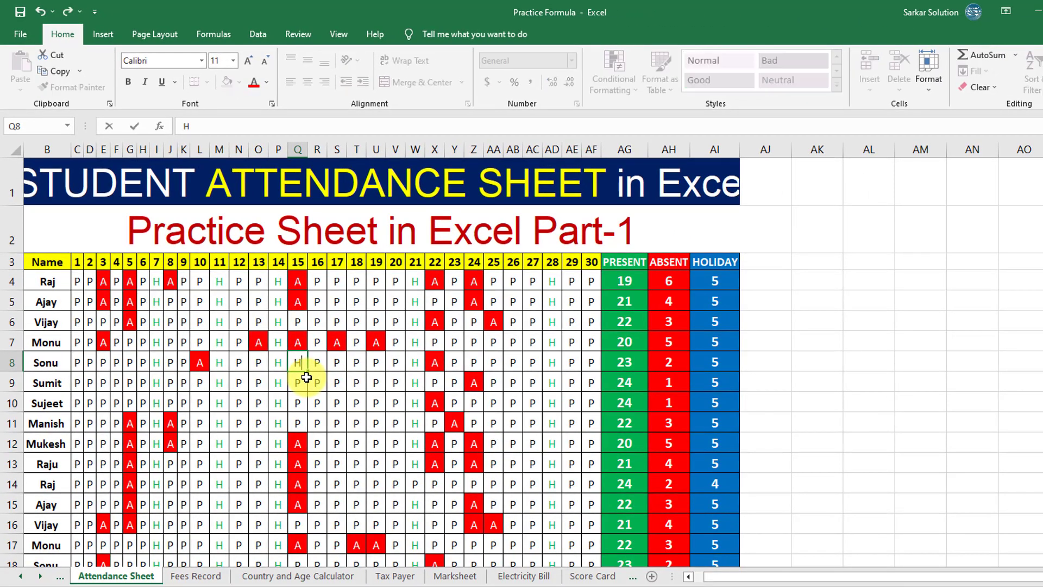
pyautogui.press('Return')
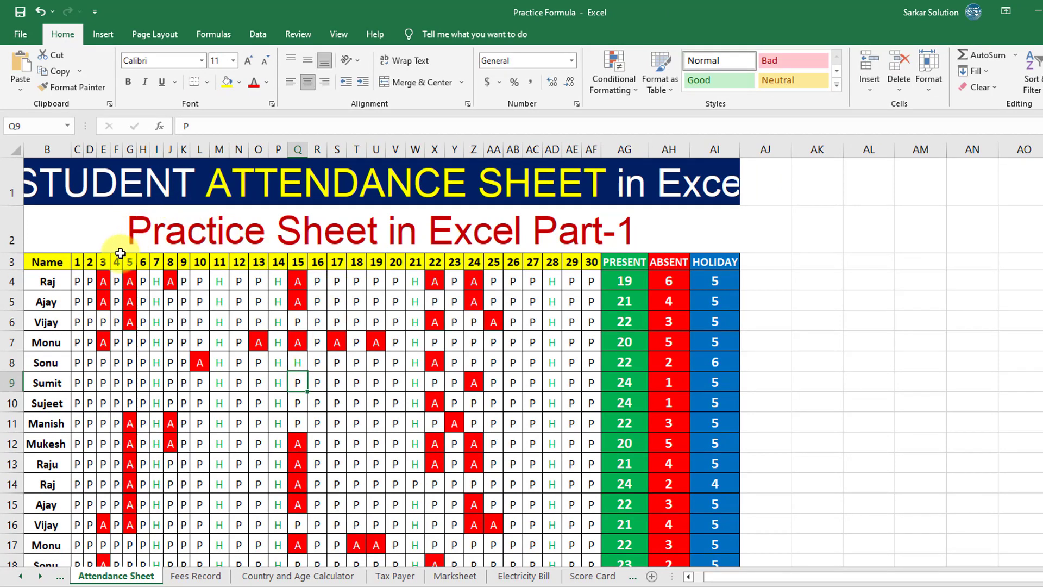
pyautogui.moveTo(80, 280)
pyautogui.mouseDown()
pyautogui.moveTo(463, 562)
pyautogui.moveTo(560, 543)
pyautogui.mouseUp()
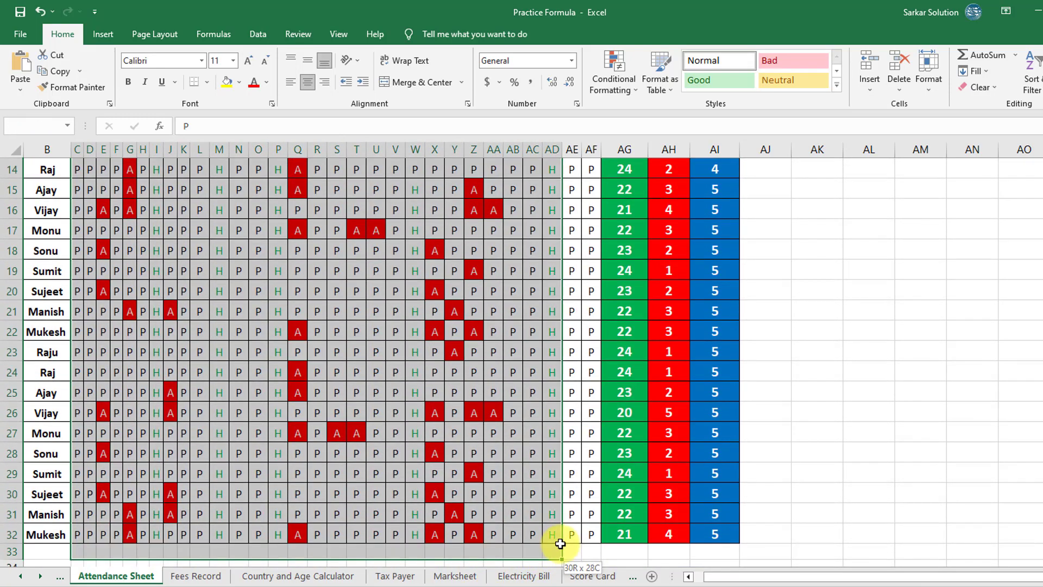
pyautogui.moveTo(560, 543); pyautogui.dragTo(590, 533)
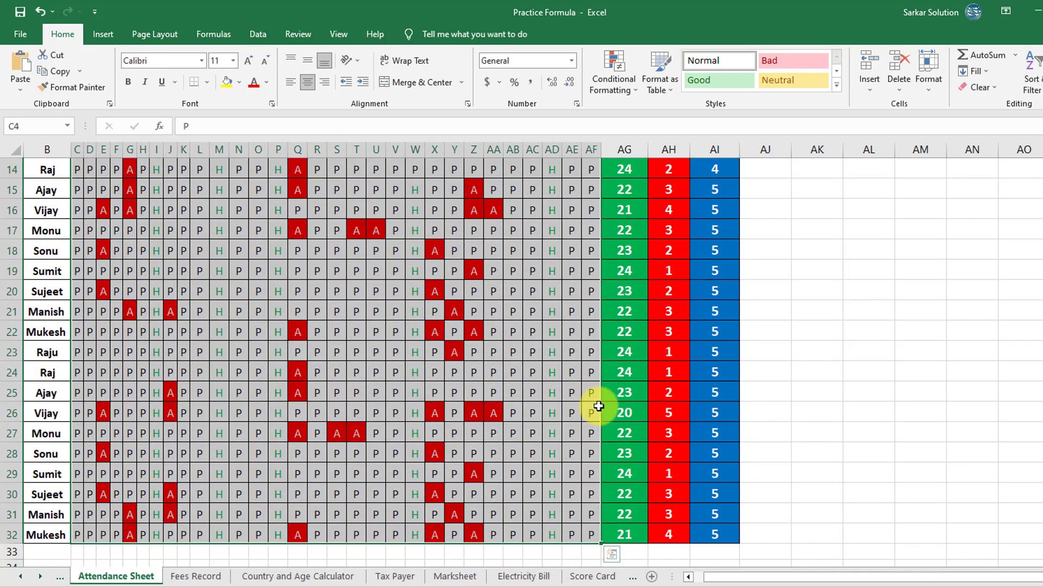
# Step: Create a new conditional rule formatting cells whose value equals P
pyautogui.click(627, 80)
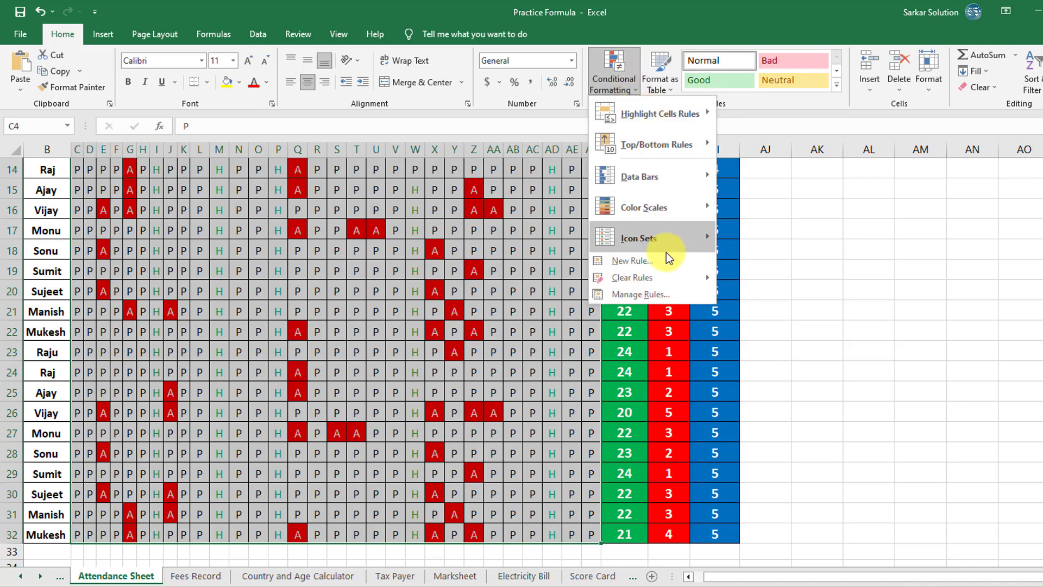
pyautogui.click(664, 263)
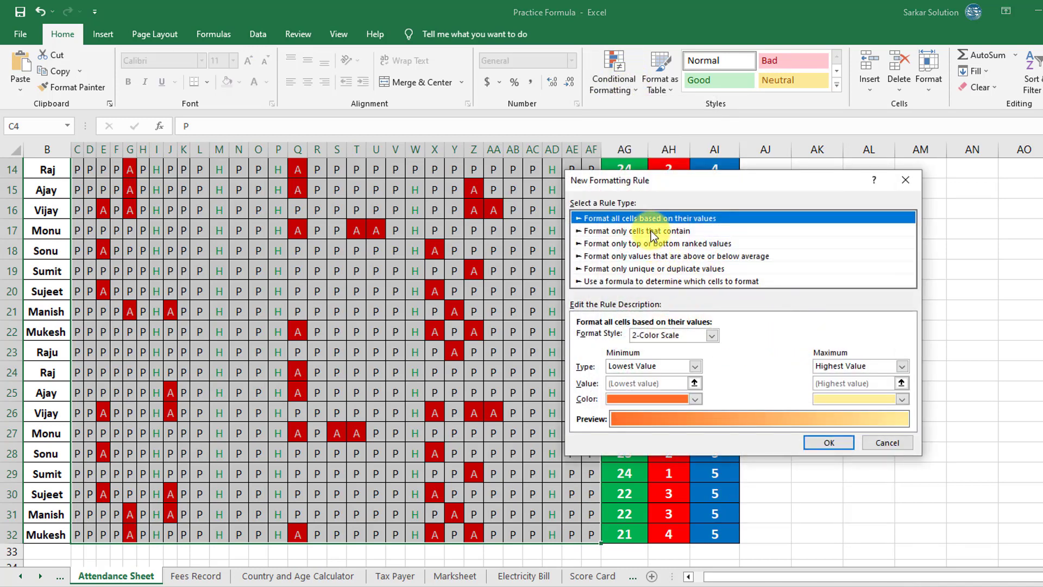
pyautogui.click(651, 232)
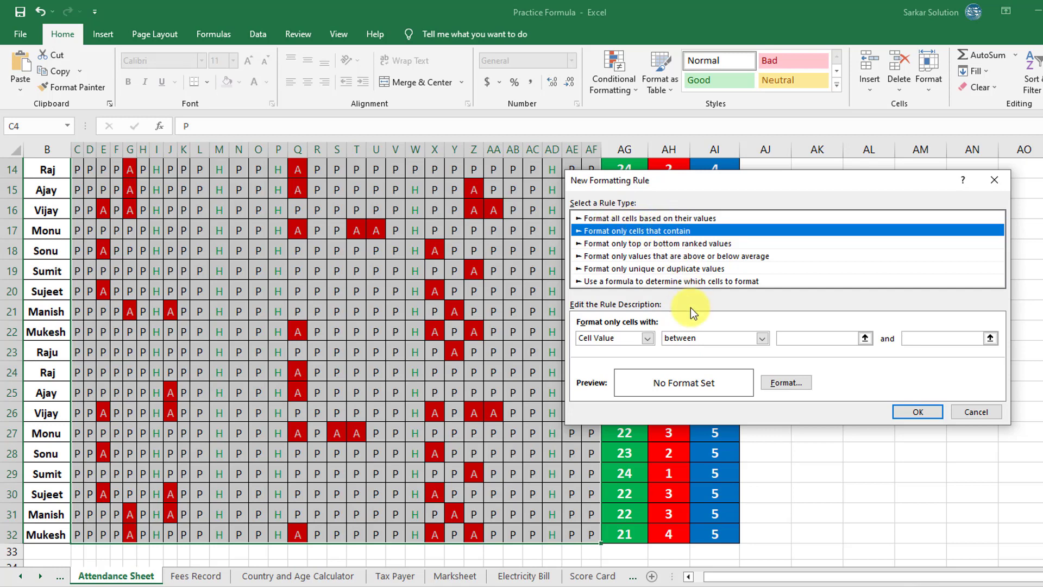
pyautogui.click(699, 337)
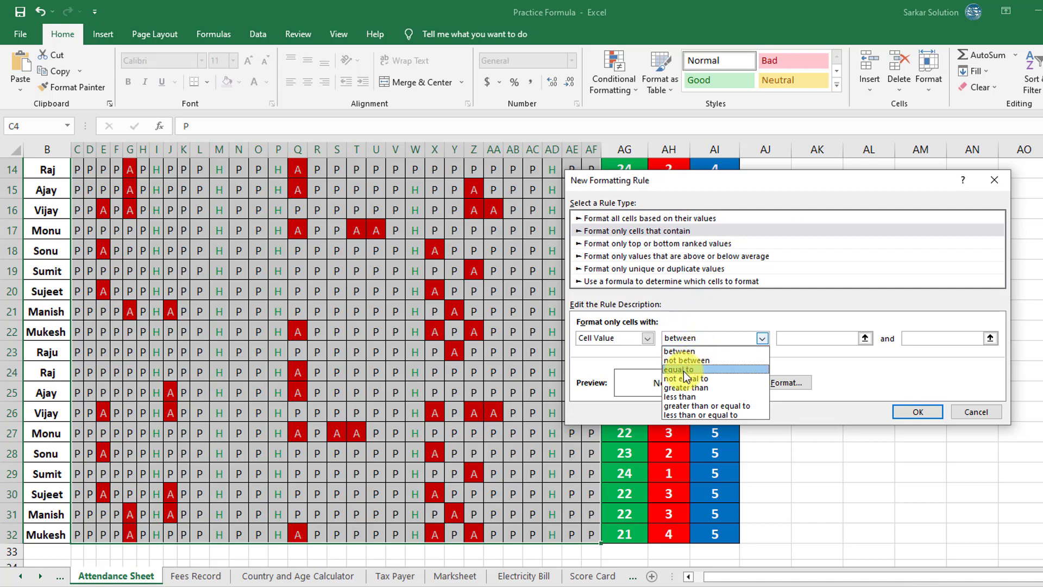
pyautogui.click(684, 370)
pyautogui.click(799, 336)
pyautogui.write('P')
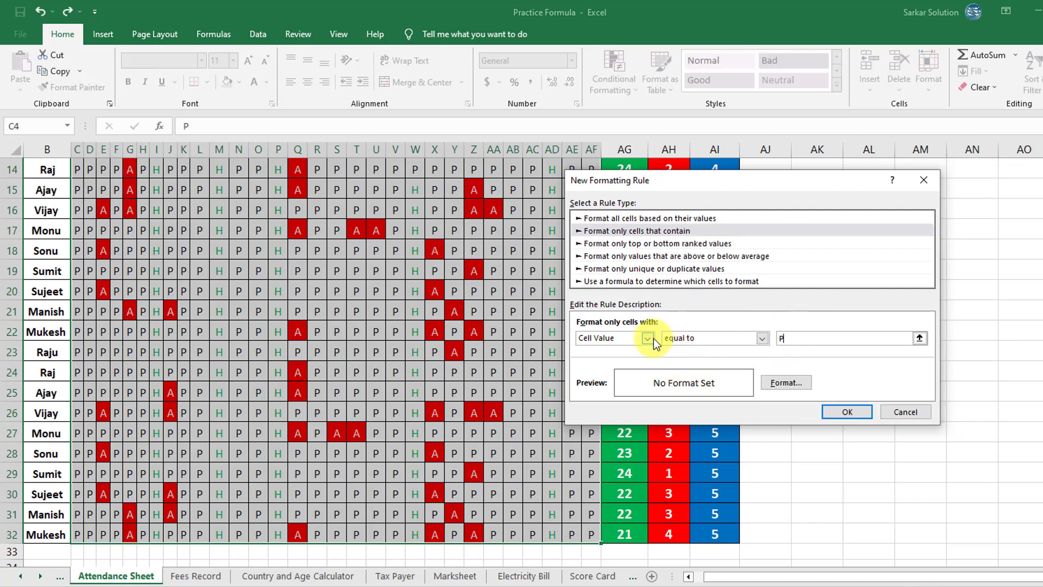
# Step: Set the P rule's font colour to blue and apply it to the grid
pyautogui.click(774, 387)
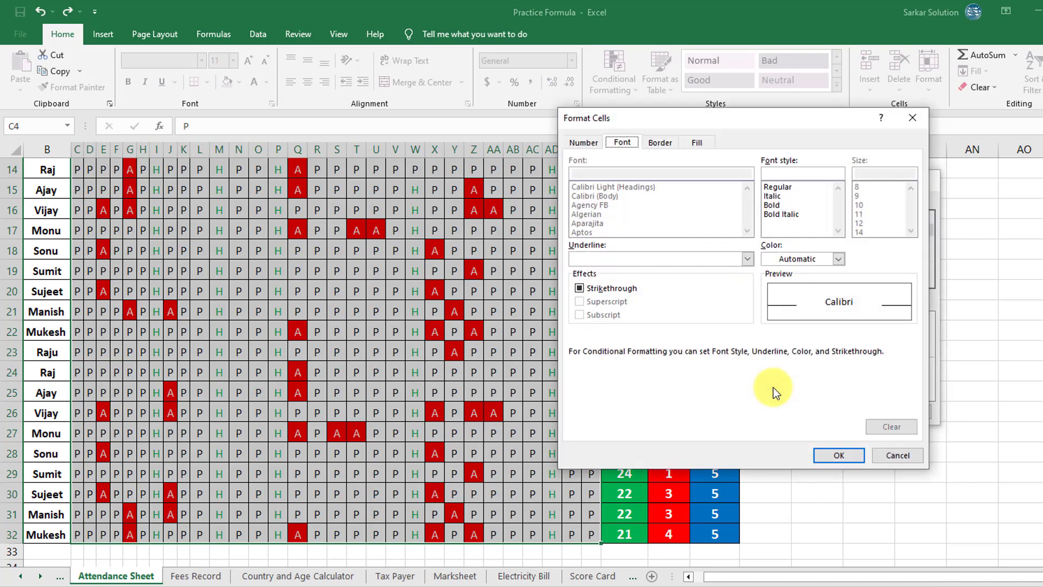
pyautogui.click(799, 260)
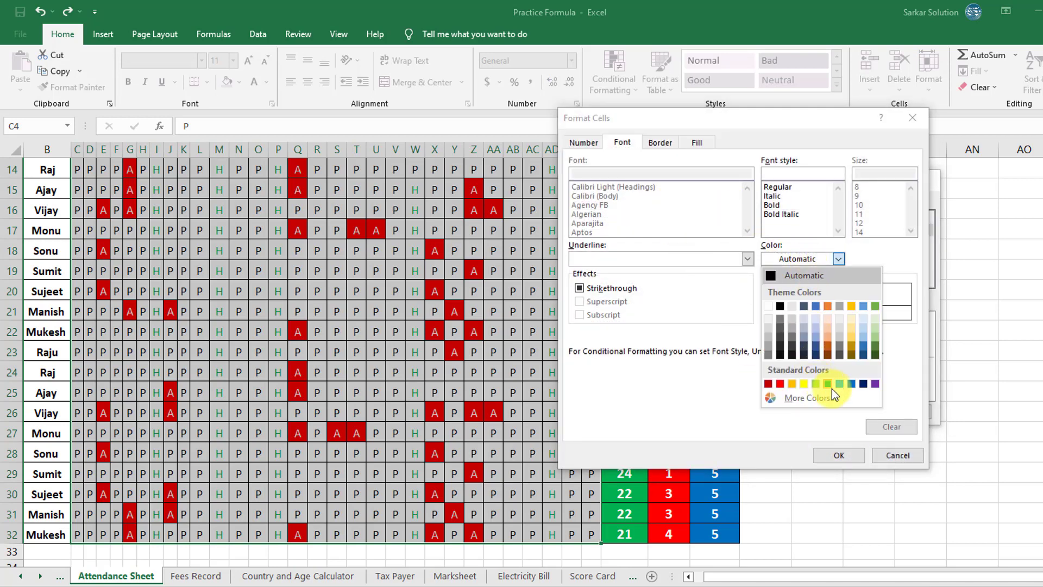
pyautogui.click(851, 383)
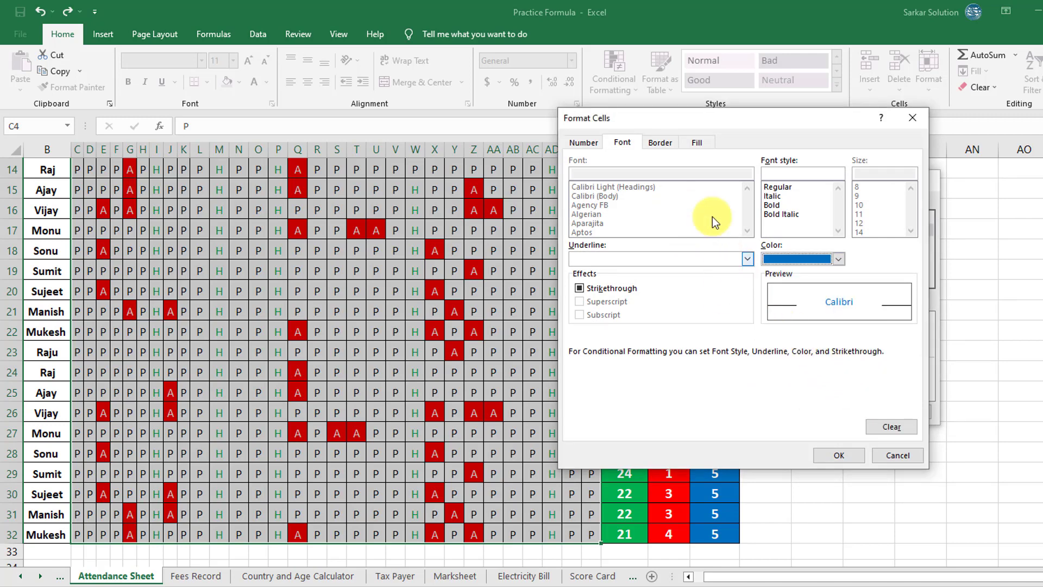
pyautogui.click(657, 142)
pyautogui.click(697, 142)
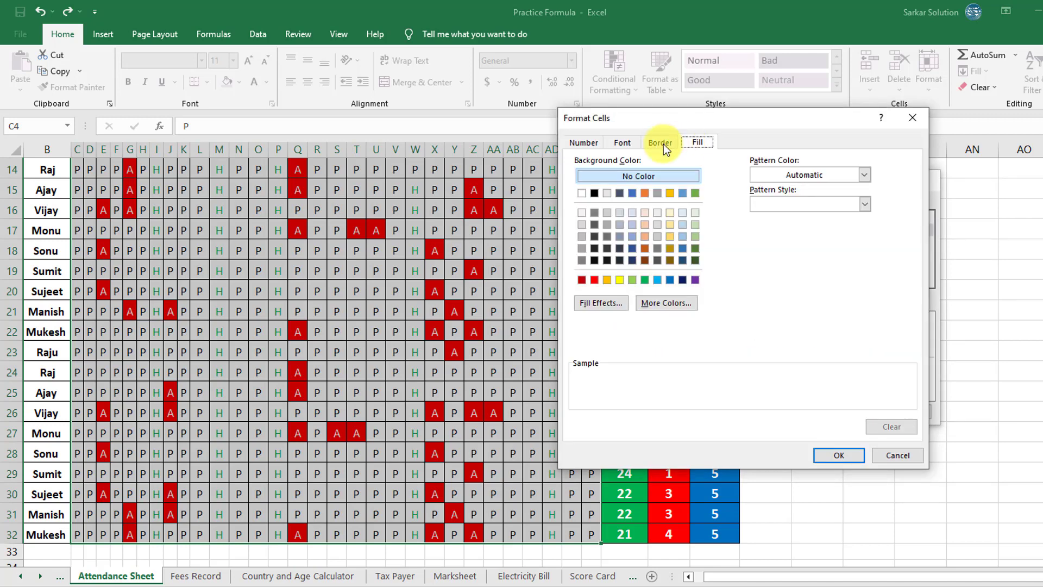
pyautogui.click(625, 143)
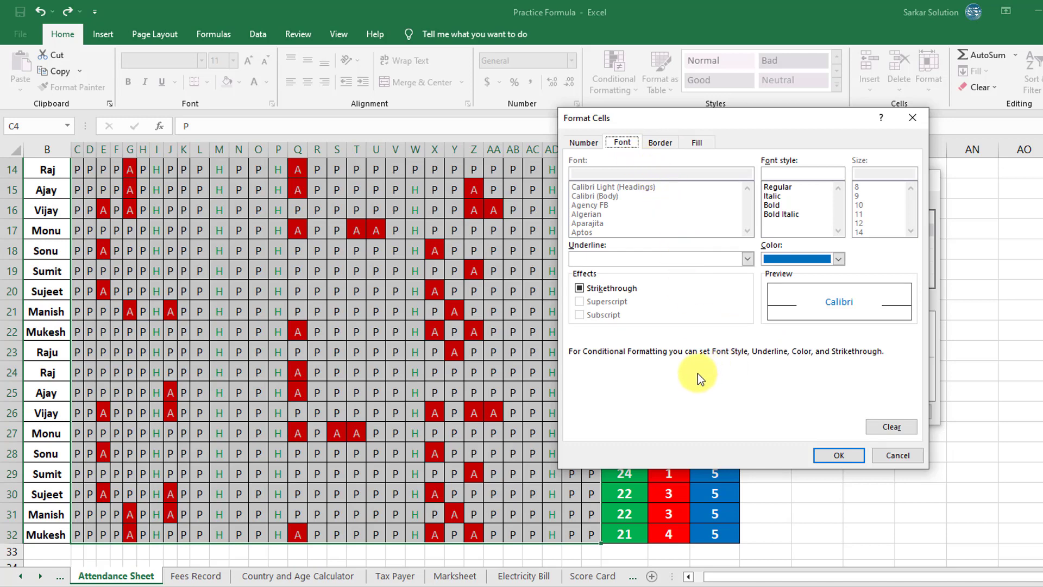
pyautogui.click(846, 461)
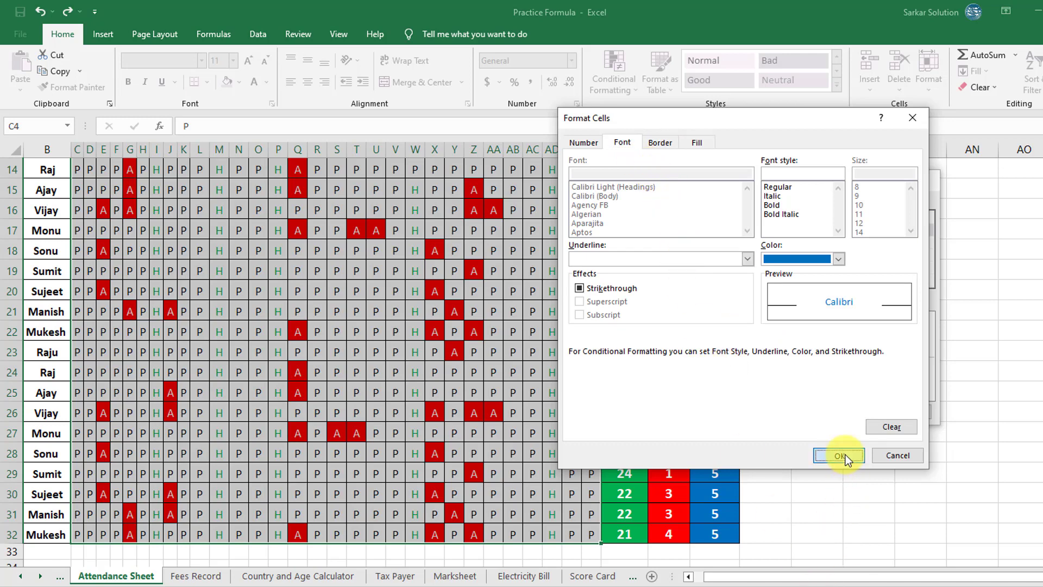
pyautogui.click(848, 412)
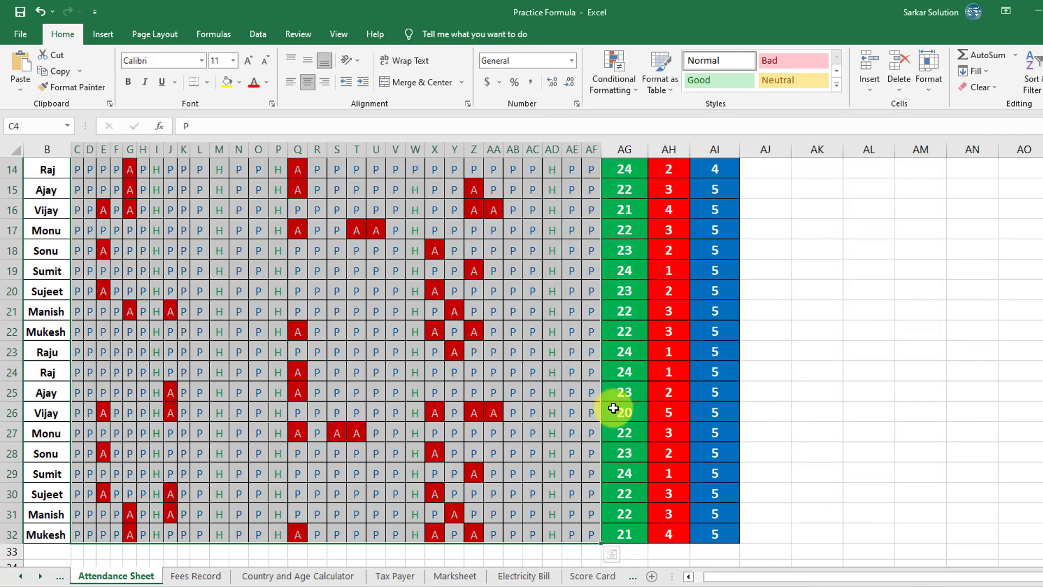
# Step: Check the blue P marks in the grid, then switch to the Fees Record sheet
pyautogui.click(414, 415)
pyautogui.scroll(2, 416, 424)
pyautogui.scroll(1, 417, 424)
pyautogui.scroll(2, 416, 424)
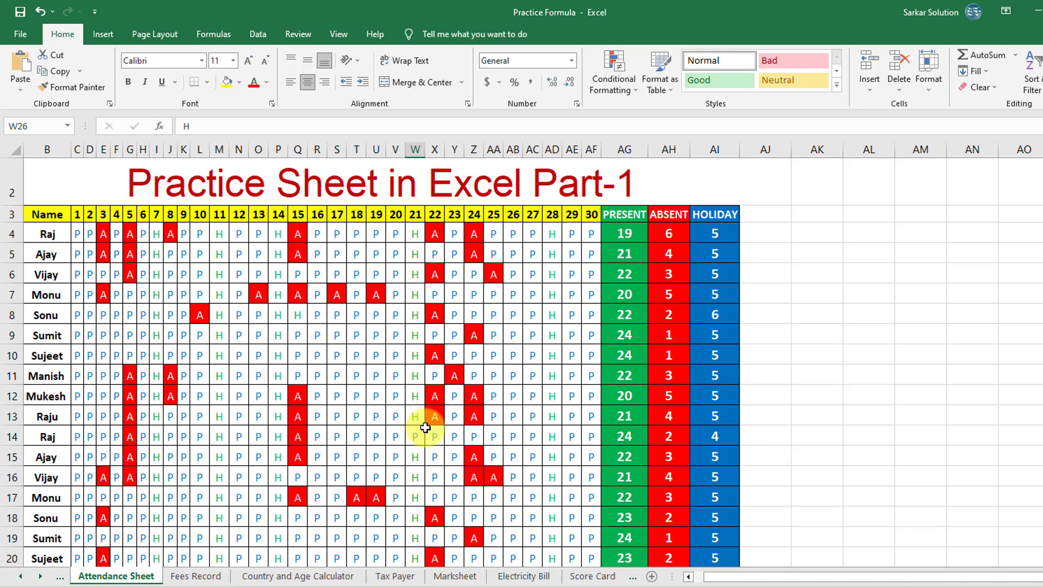
pyautogui.click(398, 418)
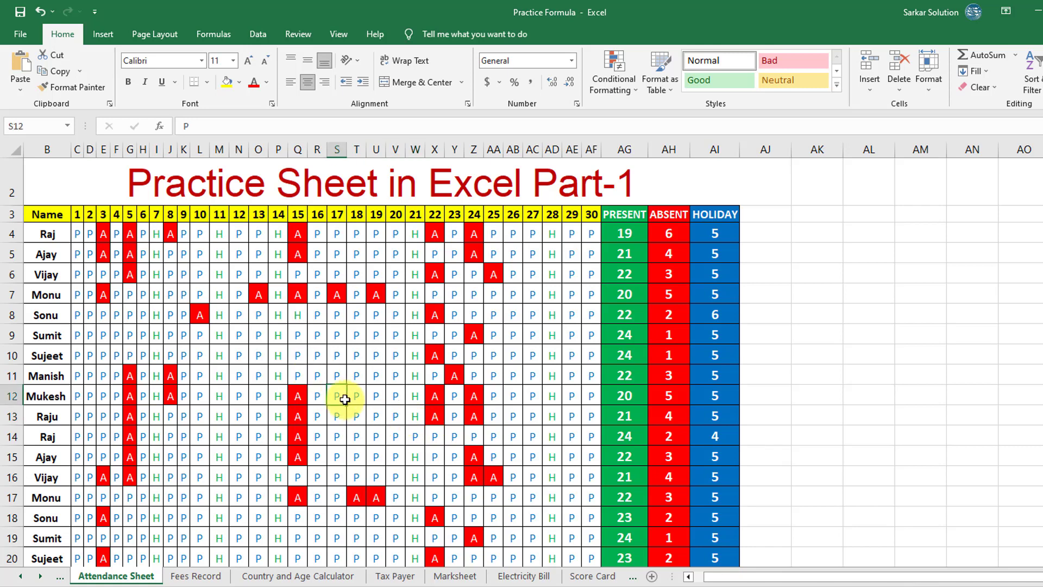
pyautogui.click(375, 396)
pyautogui.click(204, 576)
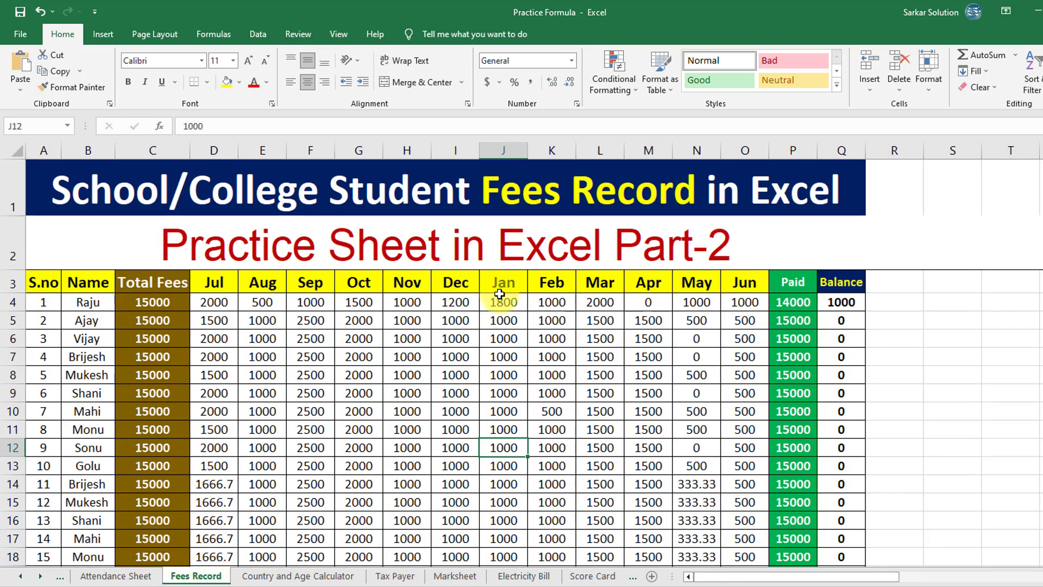
# Step: Review the Fees Record monthly payments, then bring up and dismiss Excel's taskbar jump list
pyautogui.click(356, 483)
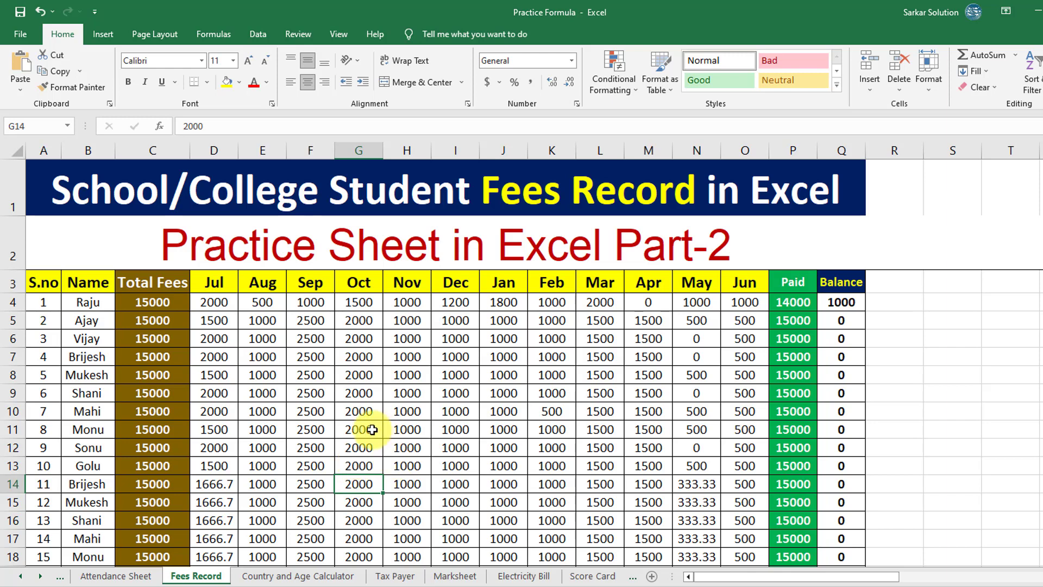
pyautogui.moveTo(365, 429); pyautogui.dragTo(365, 413)
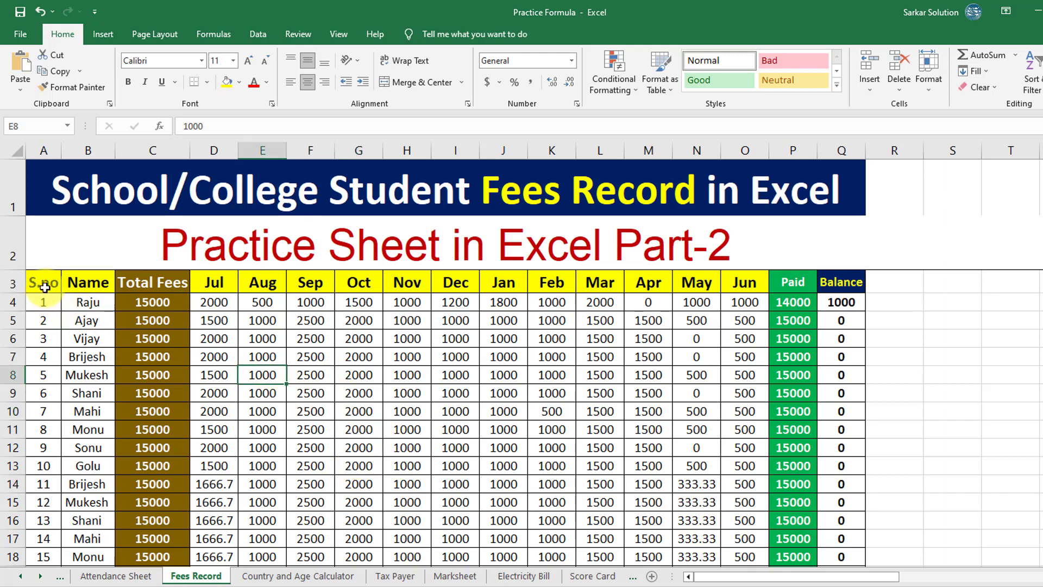
pyautogui.moveTo(43, 284); pyautogui.dragTo(678, 504)
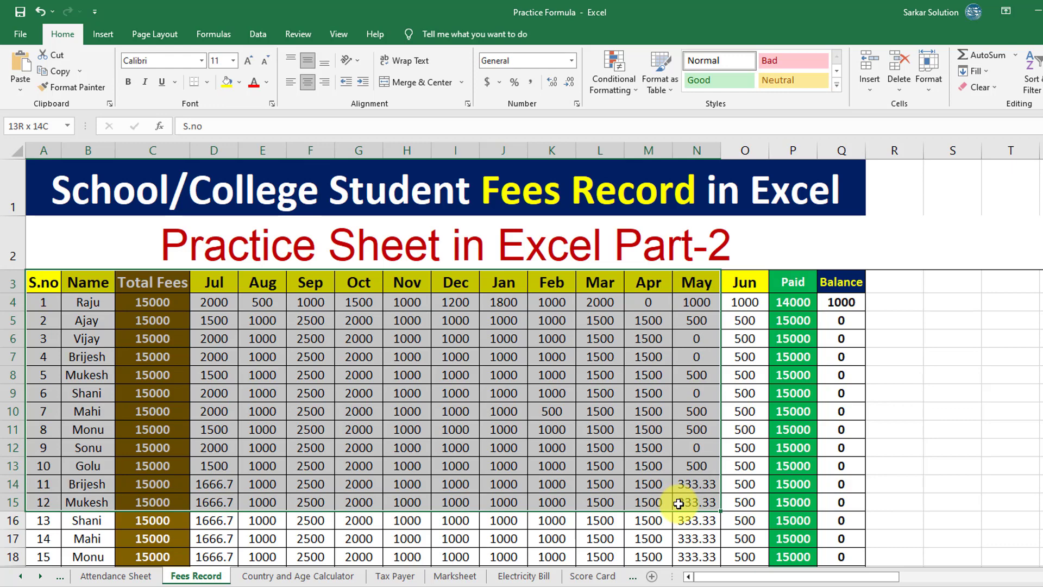
pyautogui.click(579, 486)
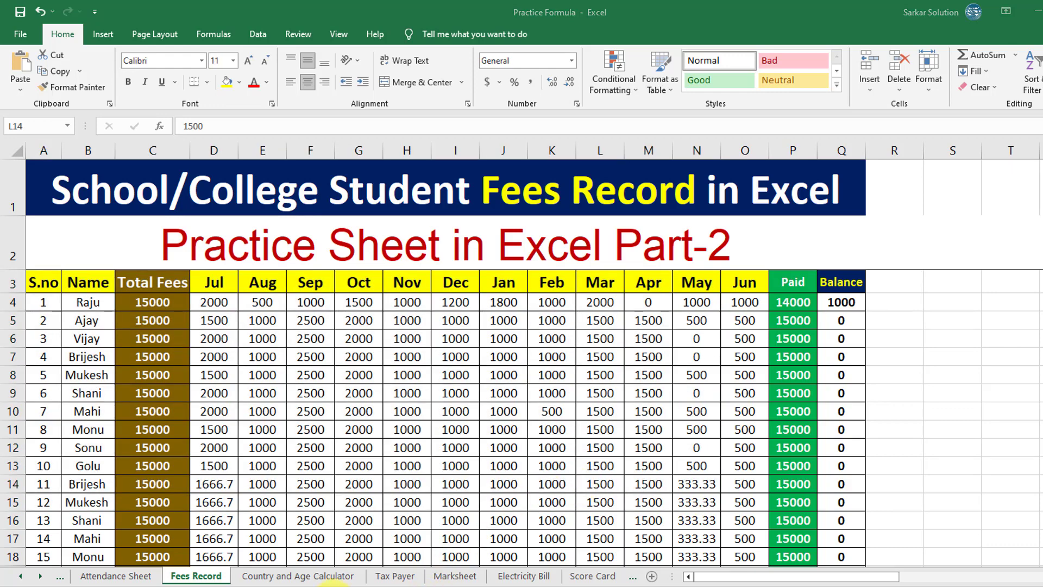
pyautogui.rightClick(333, 580)
pyautogui.click(324, 540)
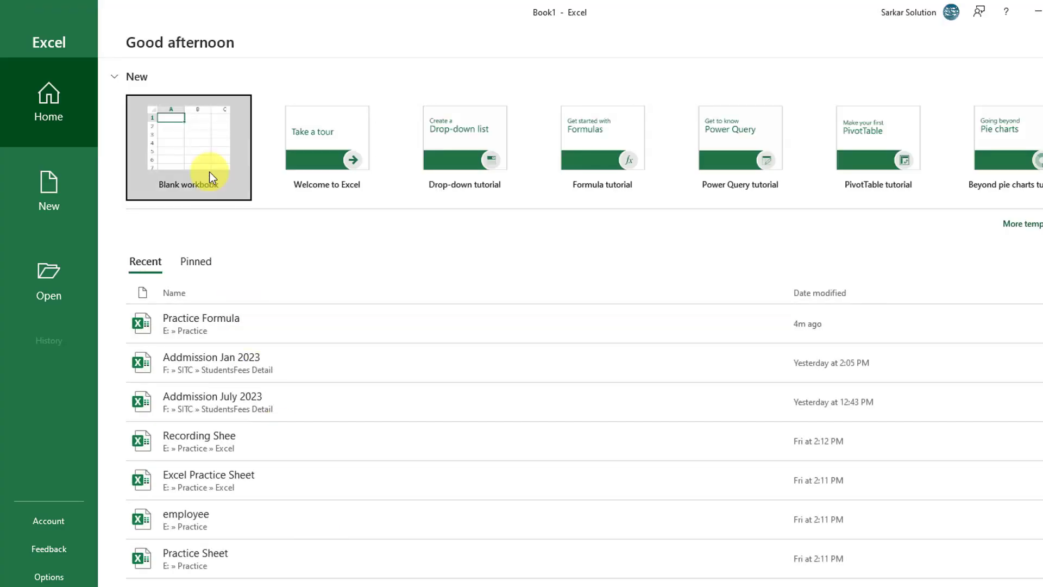
# Step: Create a new blank workbook, Book1
pyautogui.click(209, 169)
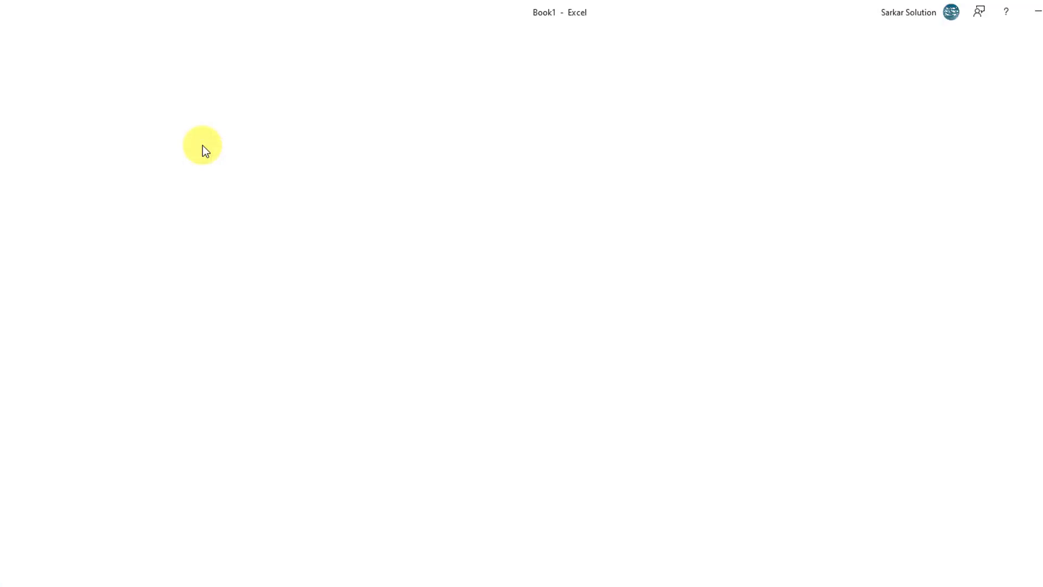
pyautogui.keyDown('ctrl'); pyautogui.scroll(3, 17, 177); pyautogui.keyUp('ctrl')
pyautogui.click(217, 261)
pyautogui.click(219, 291)
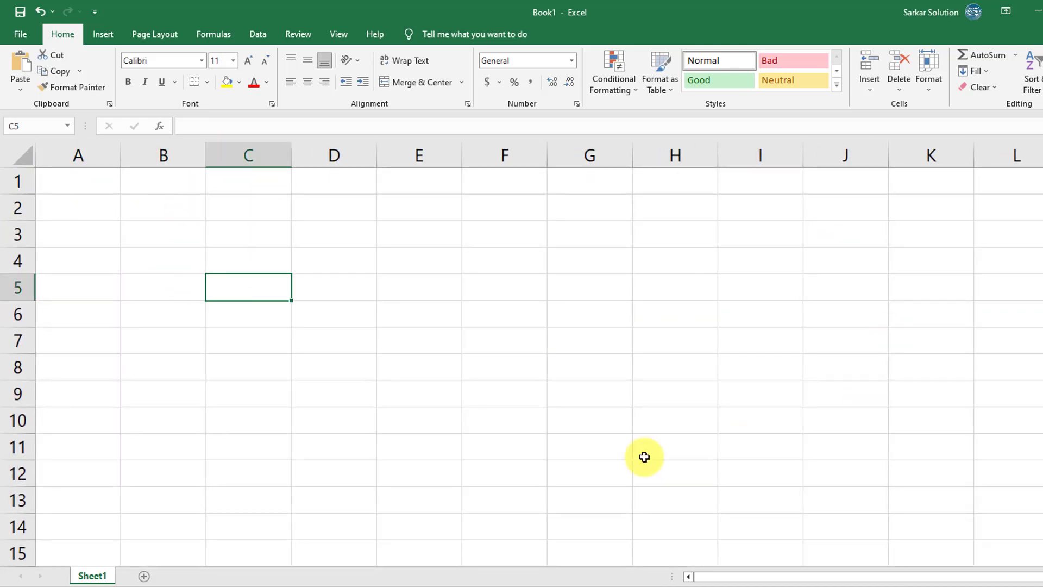
pyautogui.click(494, 427)
pyautogui.click(87, 155)
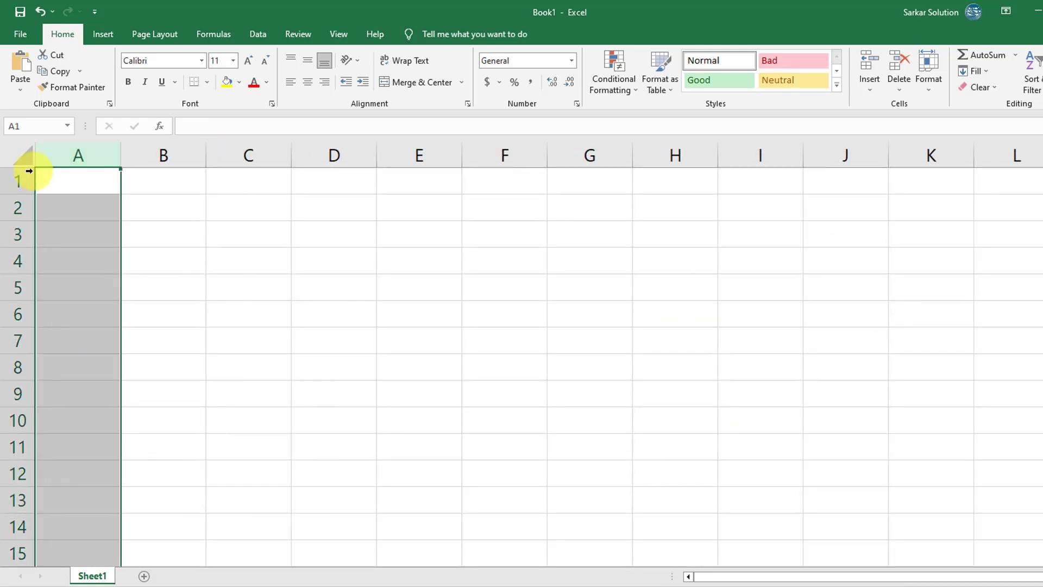
pyautogui.click(22, 181)
pyautogui.click(82, 181)
pyautogui.click(79, 209)
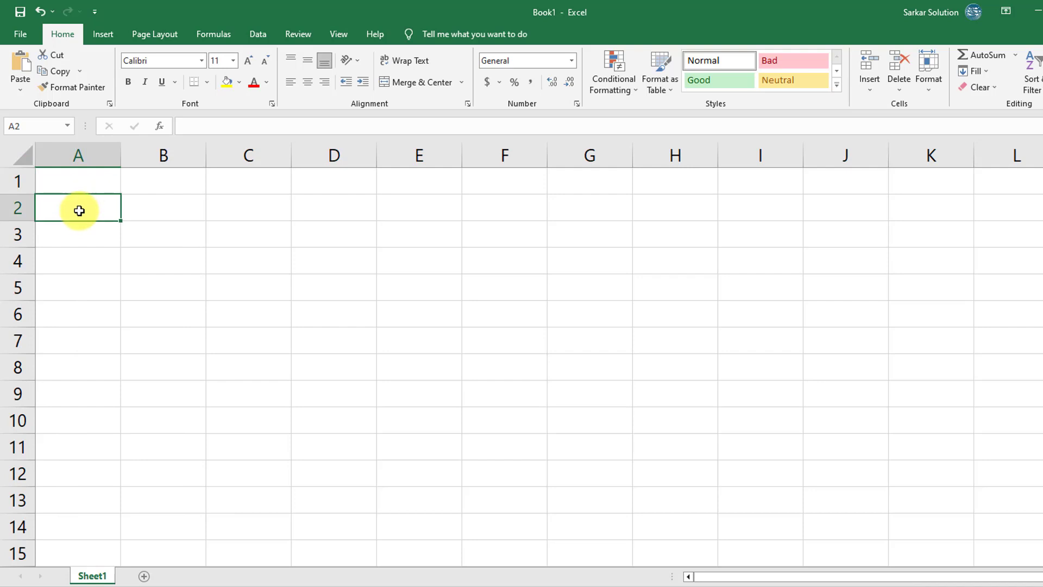
pyautogui.moveTo(77, 187); pyautogui.dragTo(636, 217)
pyautogui.click(419, 314)
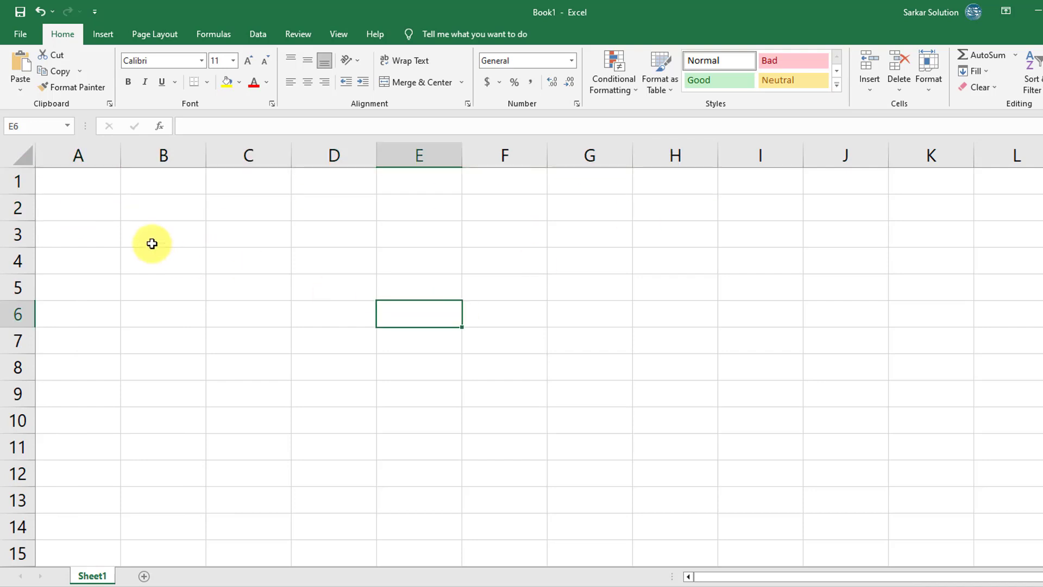
# Step: Enter S.no, Name and Jan in A2:C2, then fill months Feb through Dec to N2
pyautogui.click(80, 215)
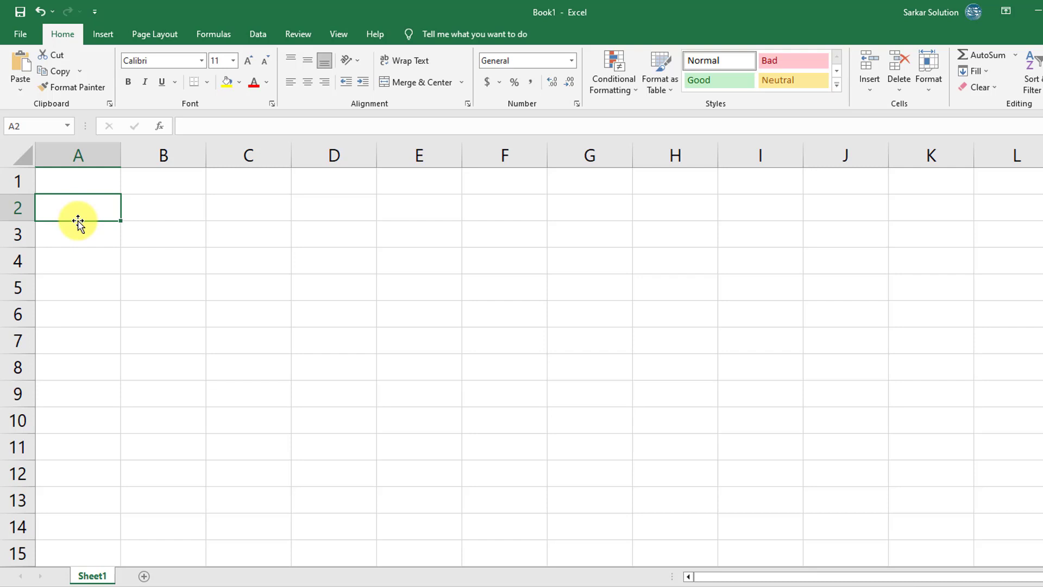
pyautogui.write('S.no')
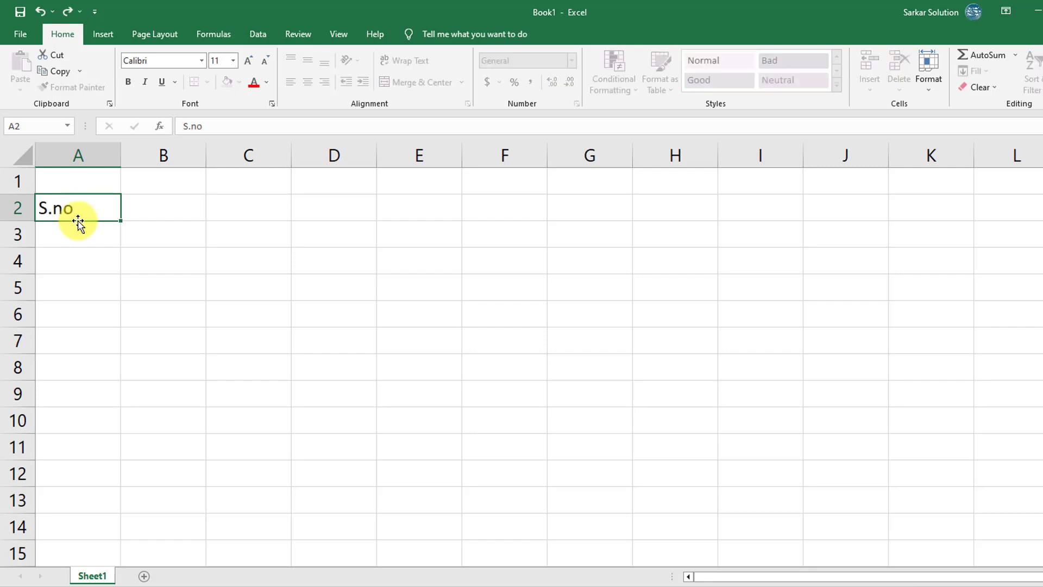
pyautogui.press('Tab')
pyautogui.write('Name')
pyautogui.press('Tab')
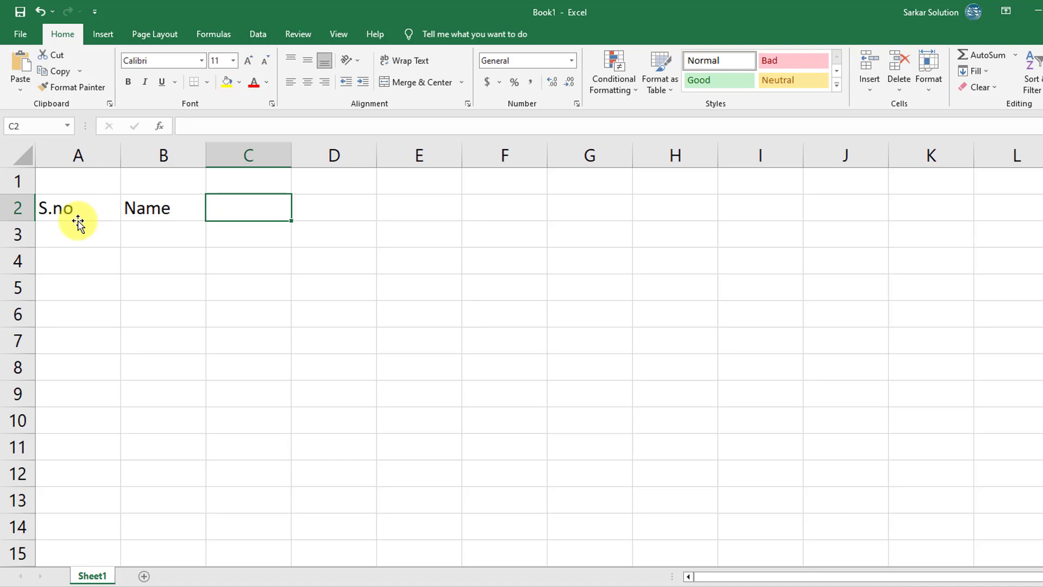
pyautogui.write('Jan')
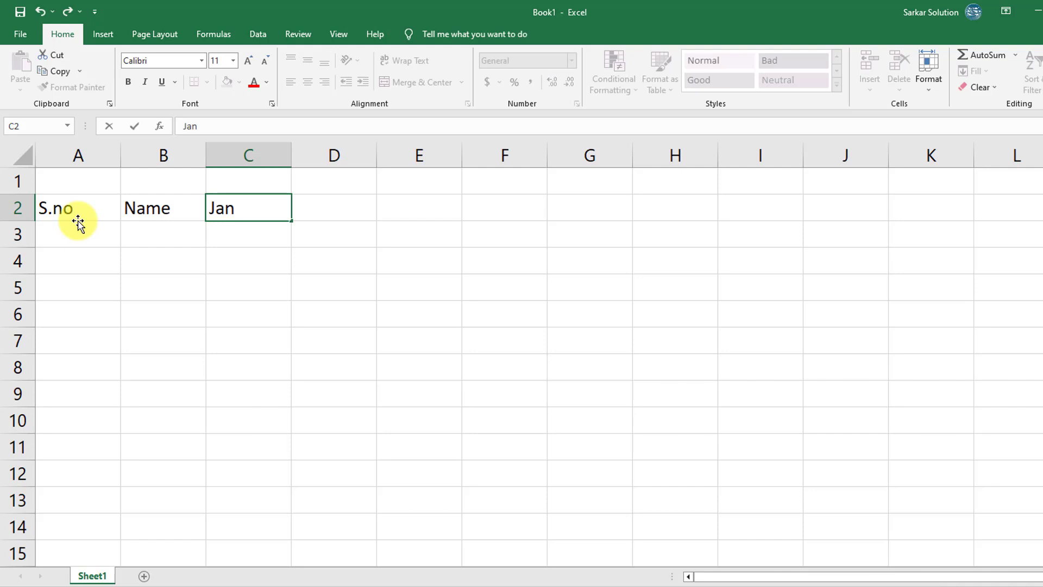
pyautogui.press('Tab')
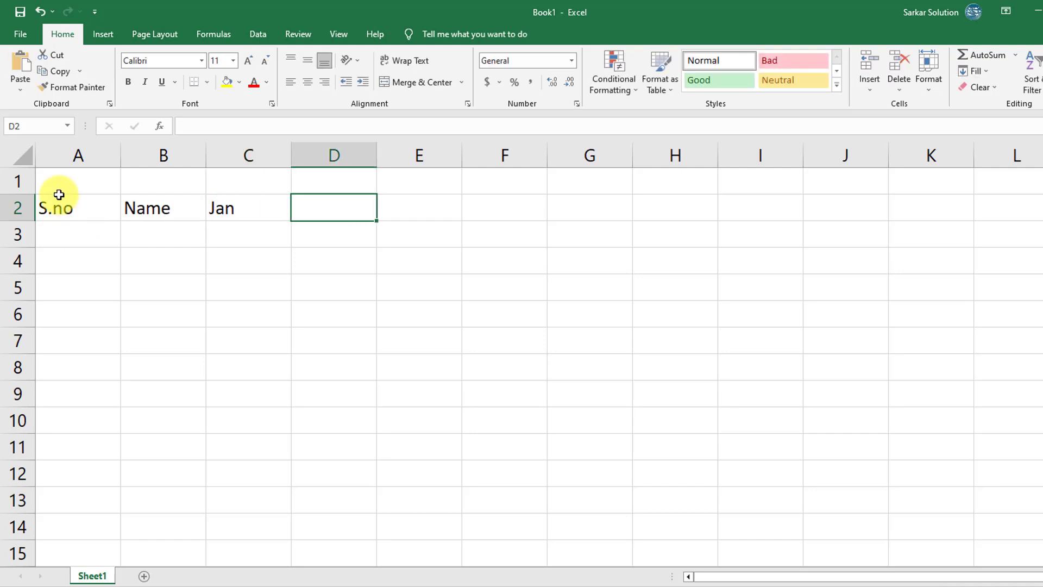
pyautogui.click(274, 206)
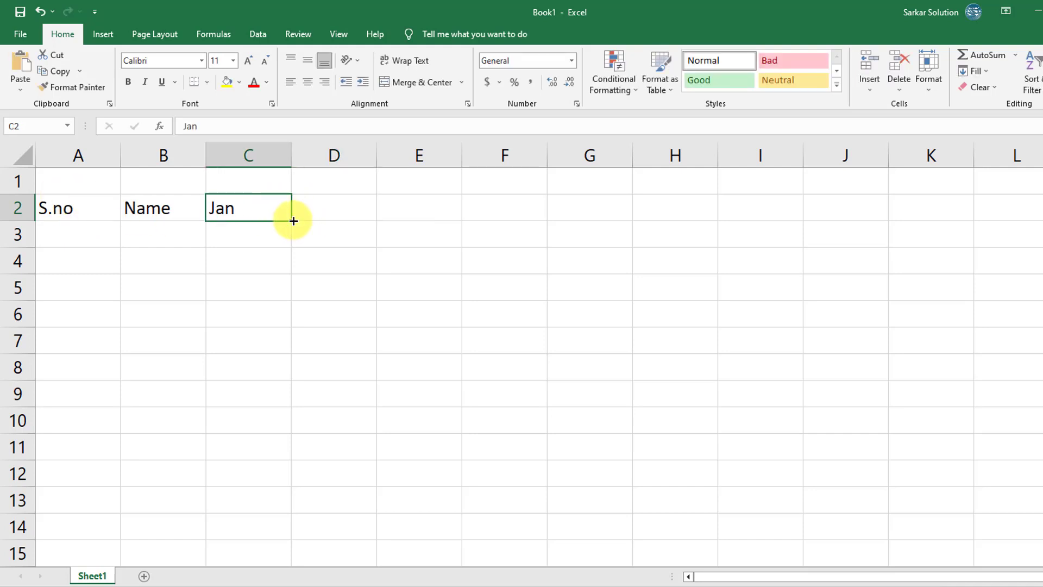
pyautogui.moveTo(294, 218); pyautogui.dragTo(1035, 217)
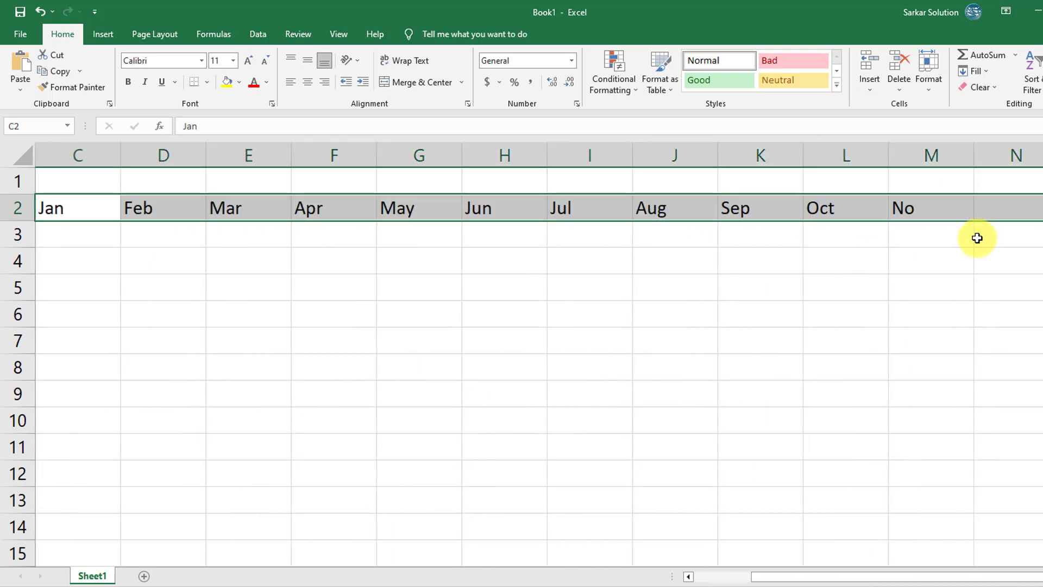
pyautogui.keyDown('ctrl'); pyautogui.scroll(-2, 956, 242); pyautogui.keyUp('ctrl')
# Step: Add the Paid and Balance headings in O2 and P2
pyautogui.click(1036, 200)
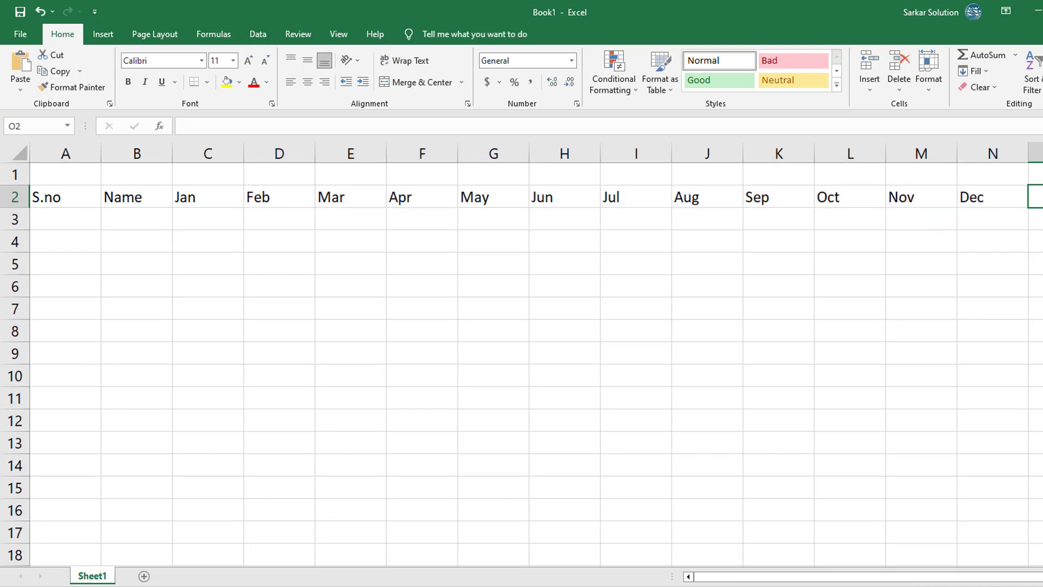
pyautogui.write('Paid')
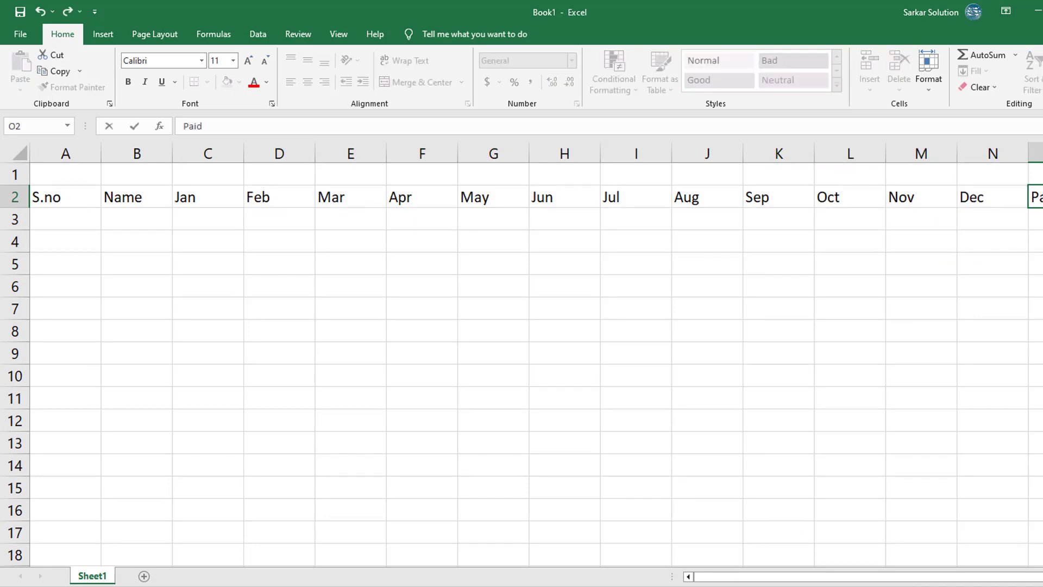
pyautogui.press('Tab')
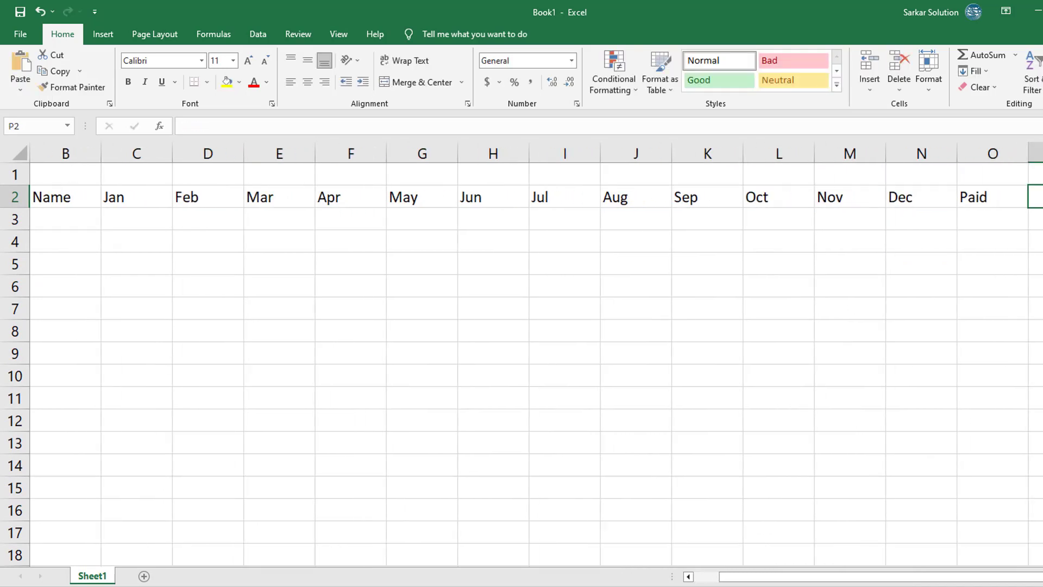
pyautogui.write('Balance')
pyautogui.press('Return')
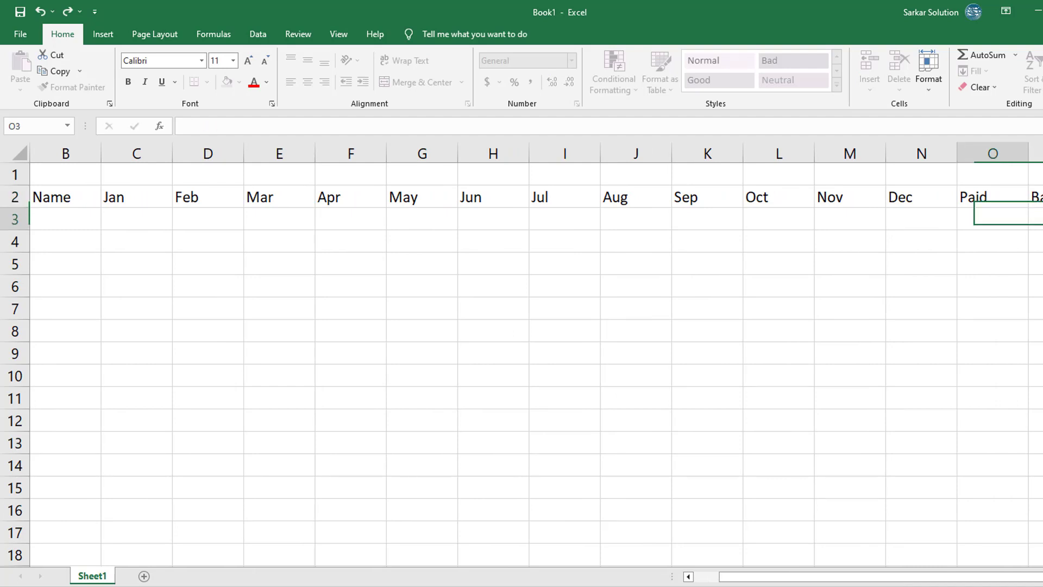
pyautogui.keyDown('ctrl'); pyautogui.scroll(-2, 304, 232); pyautogui.keyUp('ctrl')
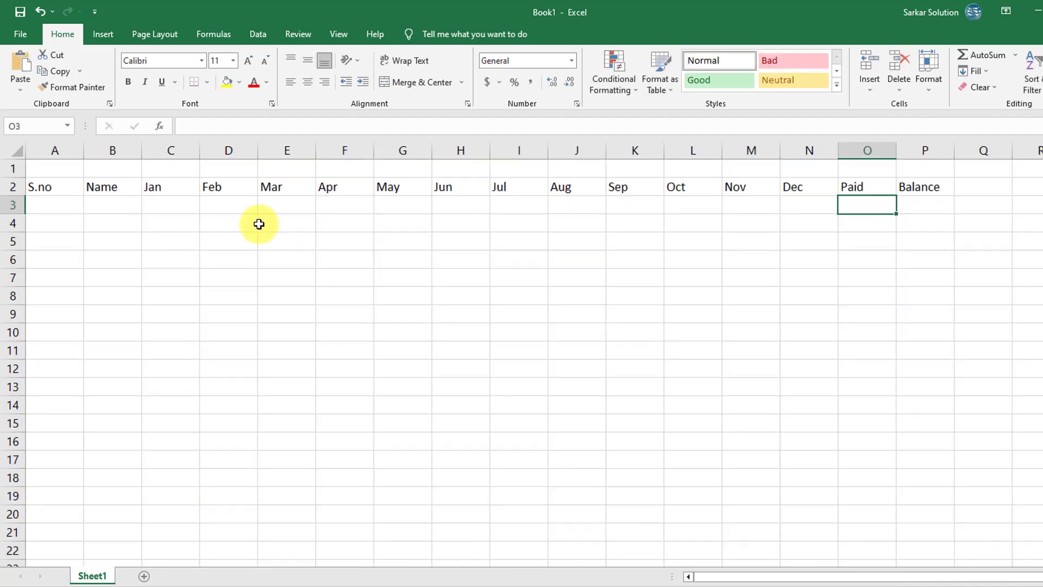
pyautogui.moveTo(163, 205); pyautogui.dragTo(820, 205)
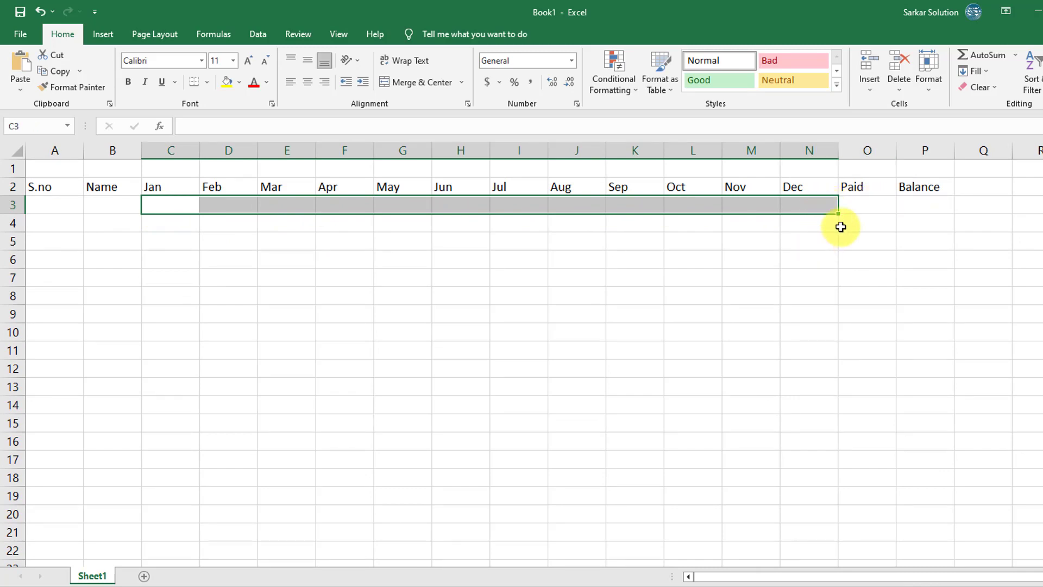
pyautogui.click(868, 206)
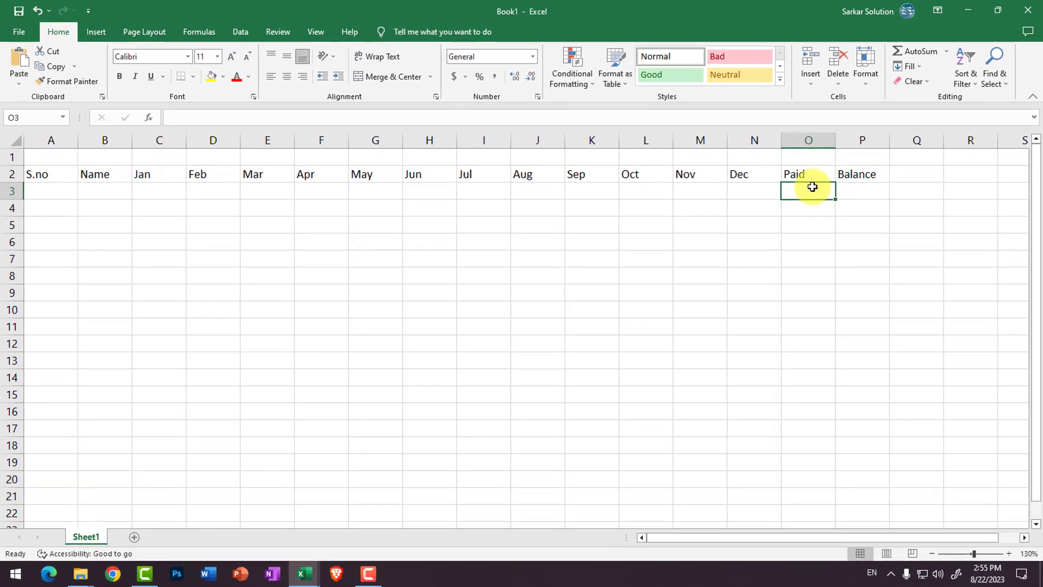
# Step: Enter serial numbers 1 to 5 down A3:A7
pyautogui.click(109, 190)
pyautogui.click(48, 187)
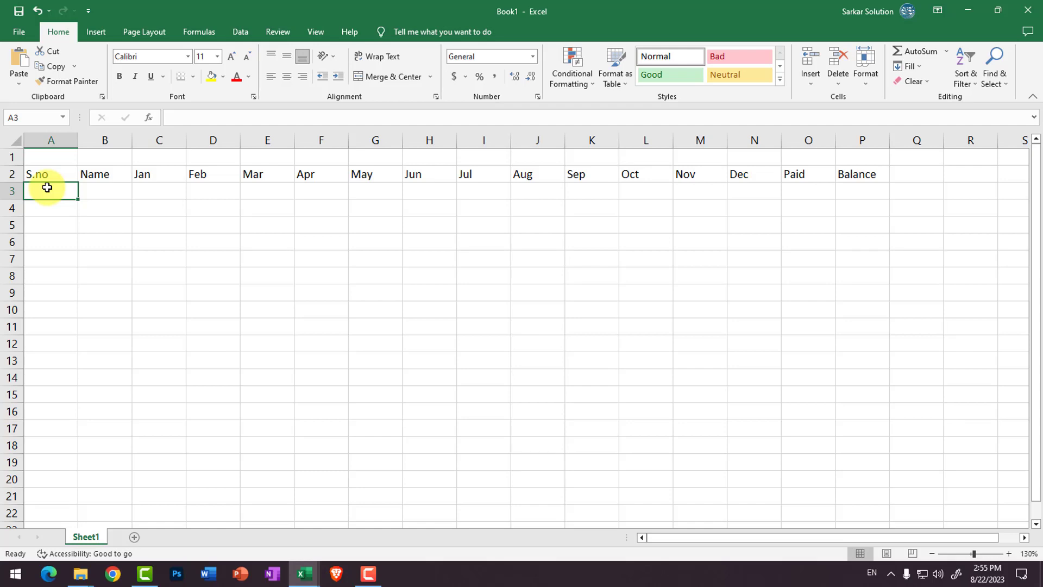
pyautogui.write('1 2 3 4 ')
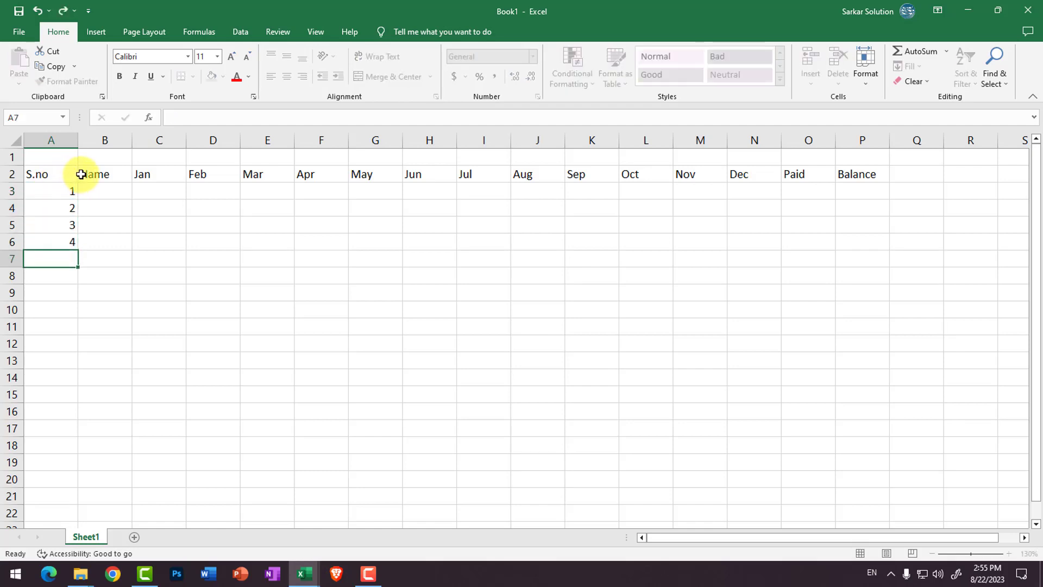
pyautogui.write('5')
# Step: Enter student names A, B, C, D and E down B3:B7
pyautogui.click(97, 196)
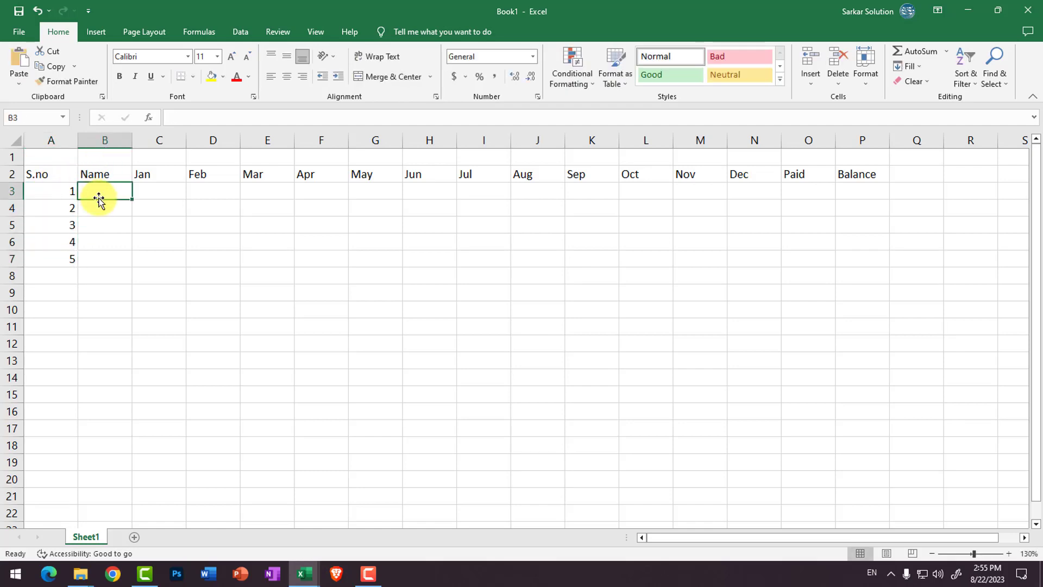
pyautogui.write('A')
pyautogui.press('Return')
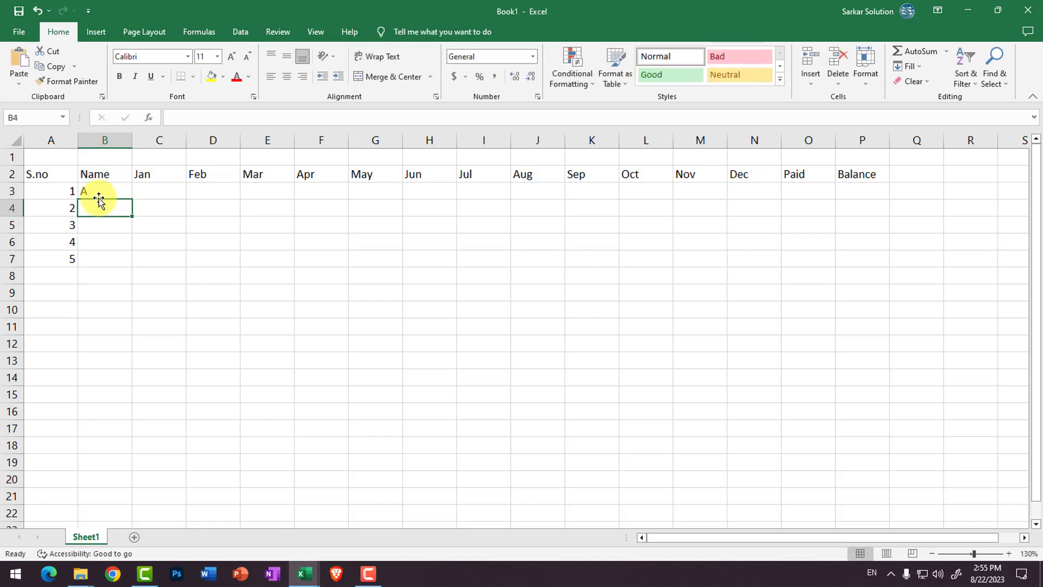
pyautogui.write('B')
pyautogui.press('Return')
pyautogui.write('C')
pyautogui.press('Return')
pyautogui.write('D')
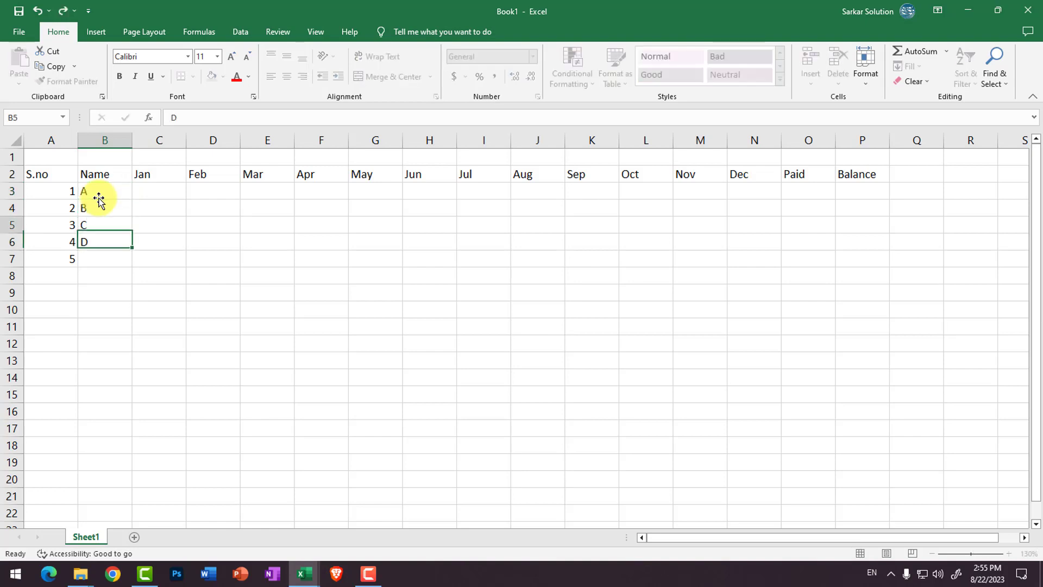
pyautogui.press('Up')
pyautogui.press('Down')
pyautogui.press('Down')
pyautogui.write('E')
pyautogui.press('Return')
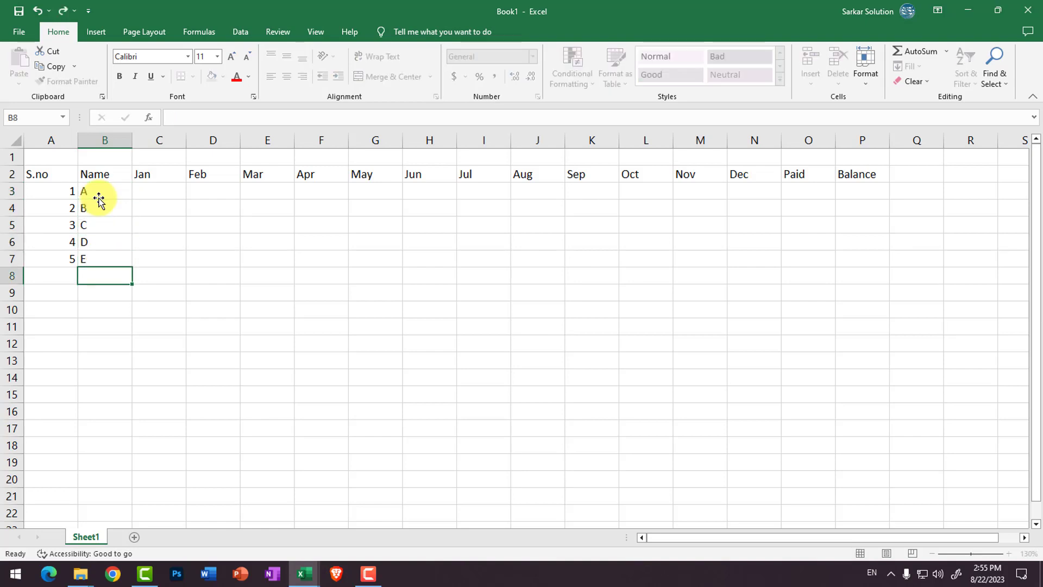
pyautogui.press('Up')
pyautogui.press('Up')
pyautogui.press('Up')
pyautogui.press('Up')
pyautogui.press('Up')
pyautogui.press('Right')
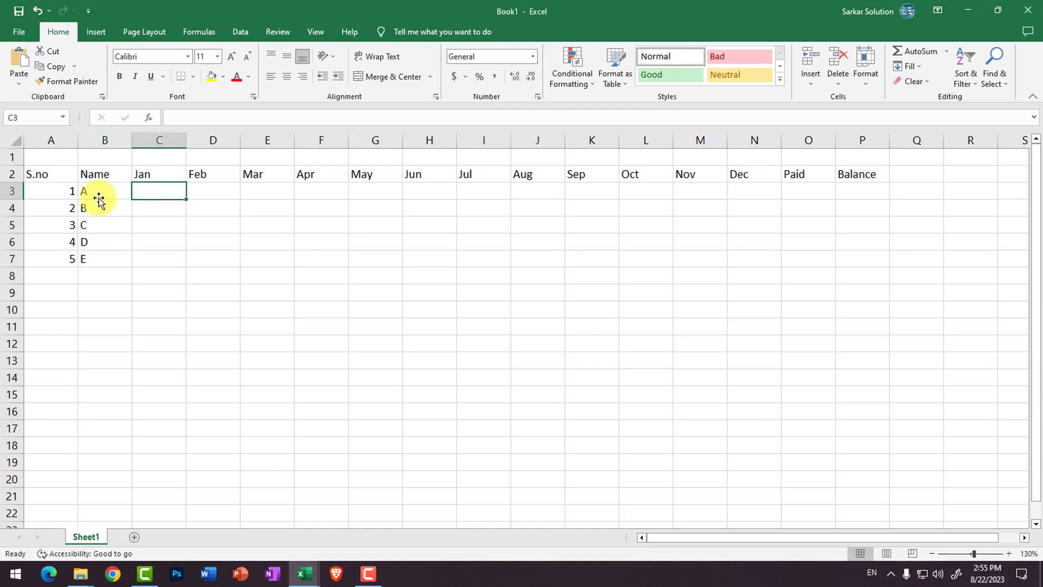
# Step: Enter student A's fees: 2500 for Jan, 500 for Feb, 1000 for Mar
pyautogui.write('500')
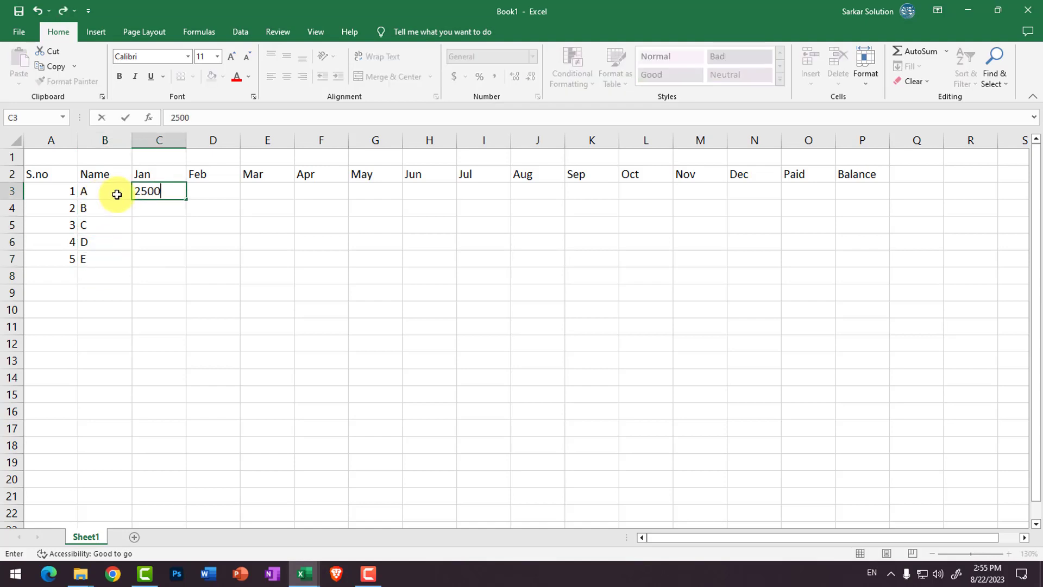
pyautogui.press('Right')
pyautogui.write('5')
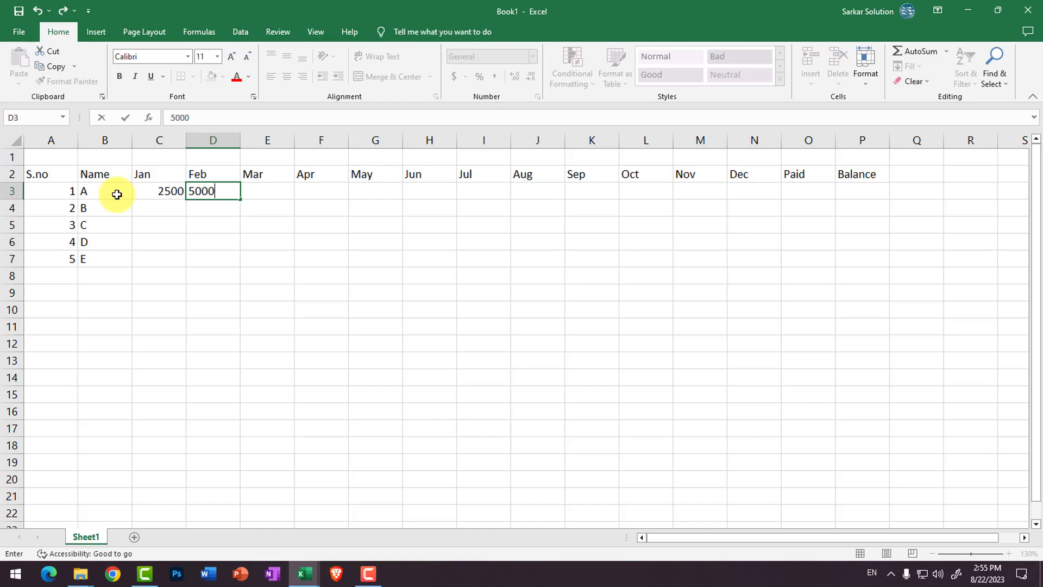
pyautogui.press('Right')
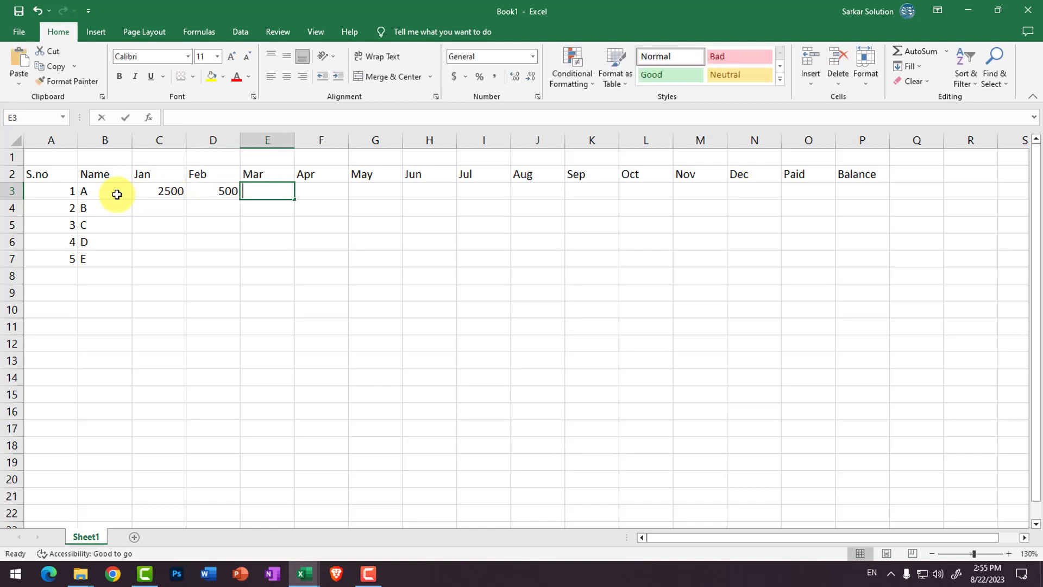
pyautogui.write('1000')
pyautogui.press('Right')
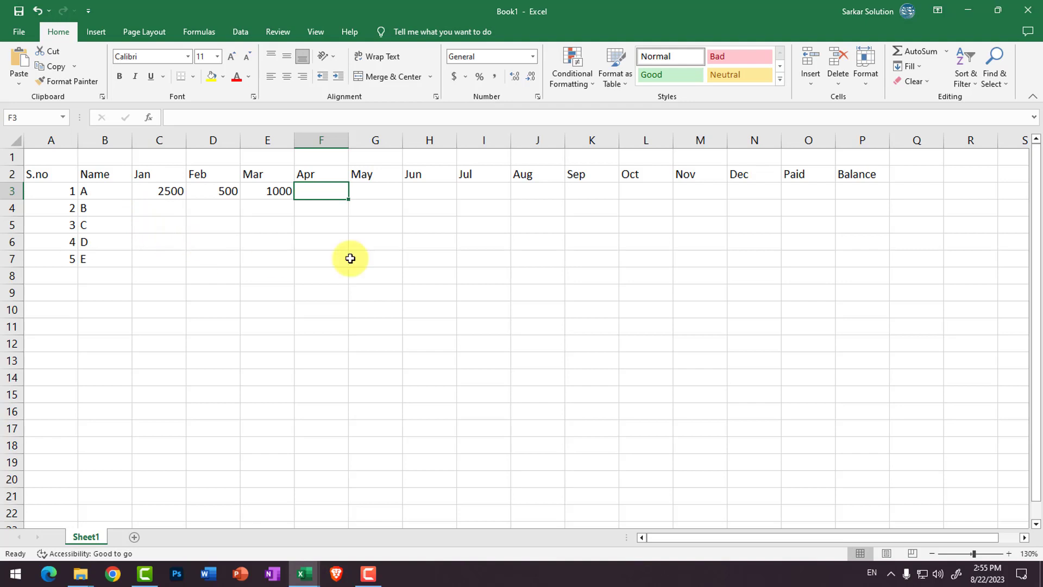
# Step: Begin a formula in Paid cell O3, cancel it, and reselect the cell under Paid
pyautogui.moveTo(791, 191); pyautogui.dragTo(801, 229)
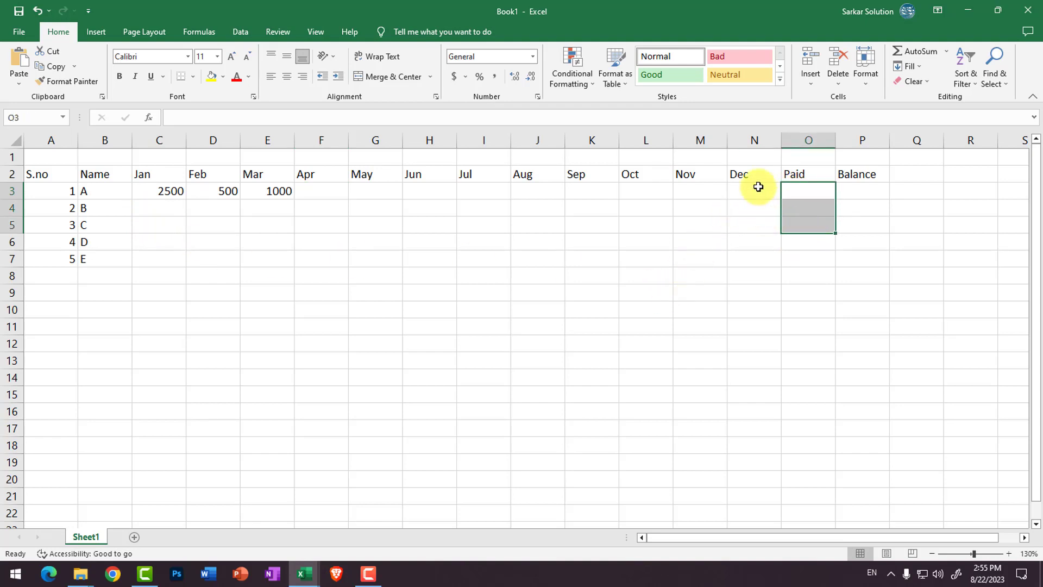
pyautogui.click(806, 193)
pyautogui.write('=')
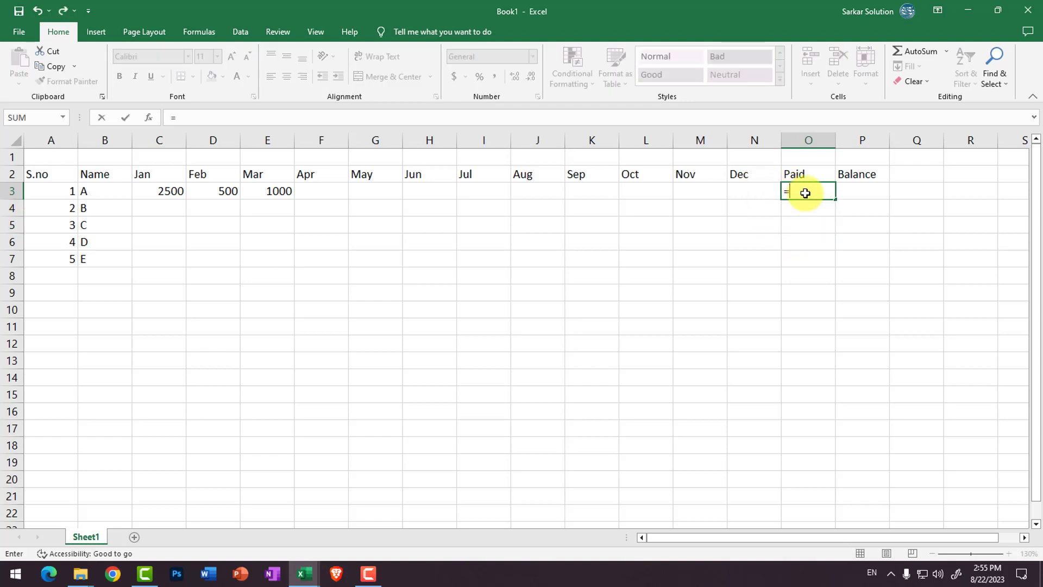
pyautogui.press('BackSpace')
pyautogui.press('Escape')
pyautogui.scroll(5, 907, 190)
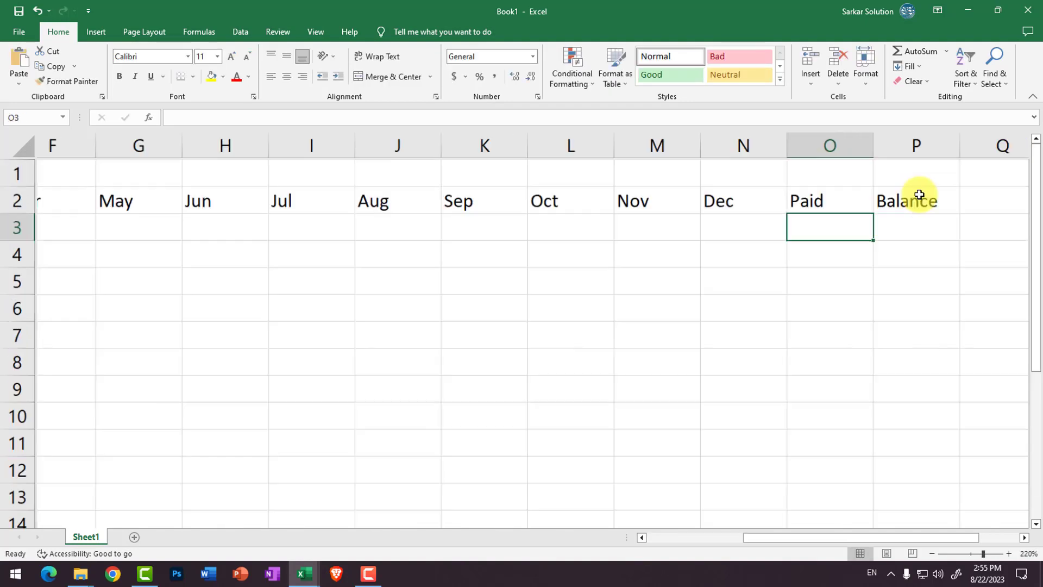
pyautogui.scroll(1, 870, 212)
pyautogui.scroll(-2, 299, 242)
pyautogui.scroll(-6, 294, 242)
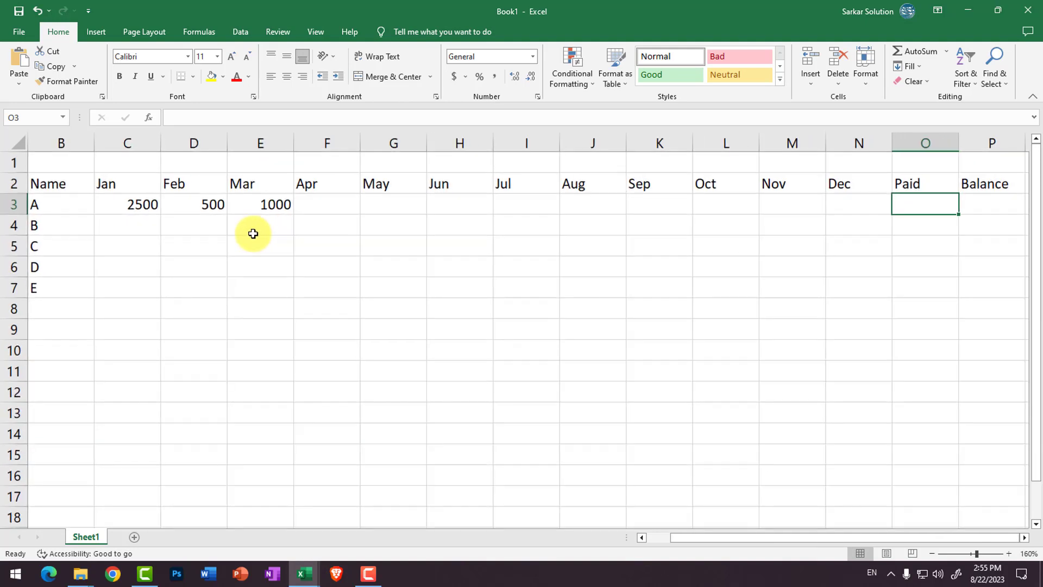
pyautogui.scroll(3, 252, 233)
pyautogui.click(185, 196)
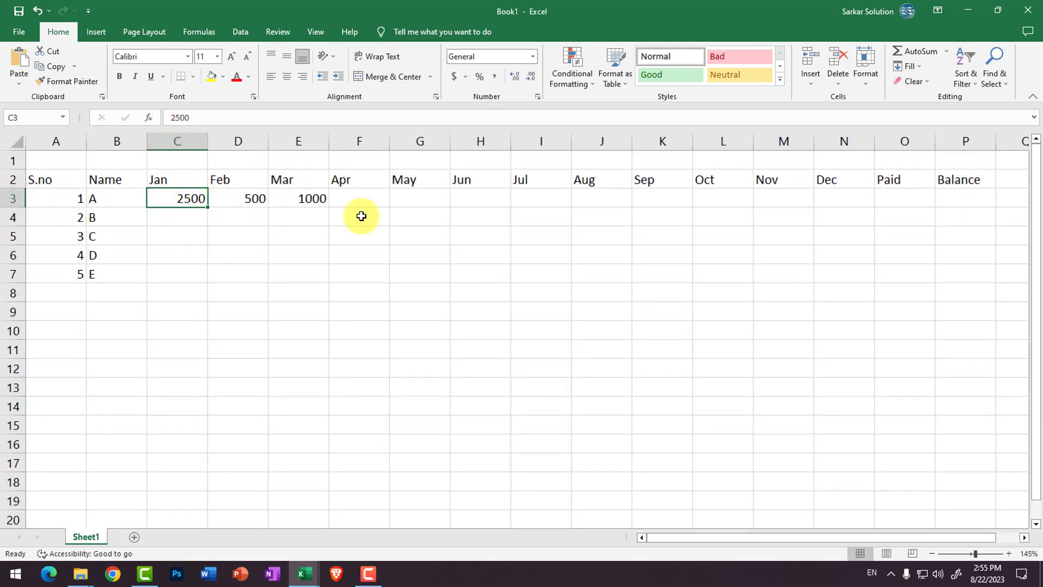
pyautogui.click(848, 200)
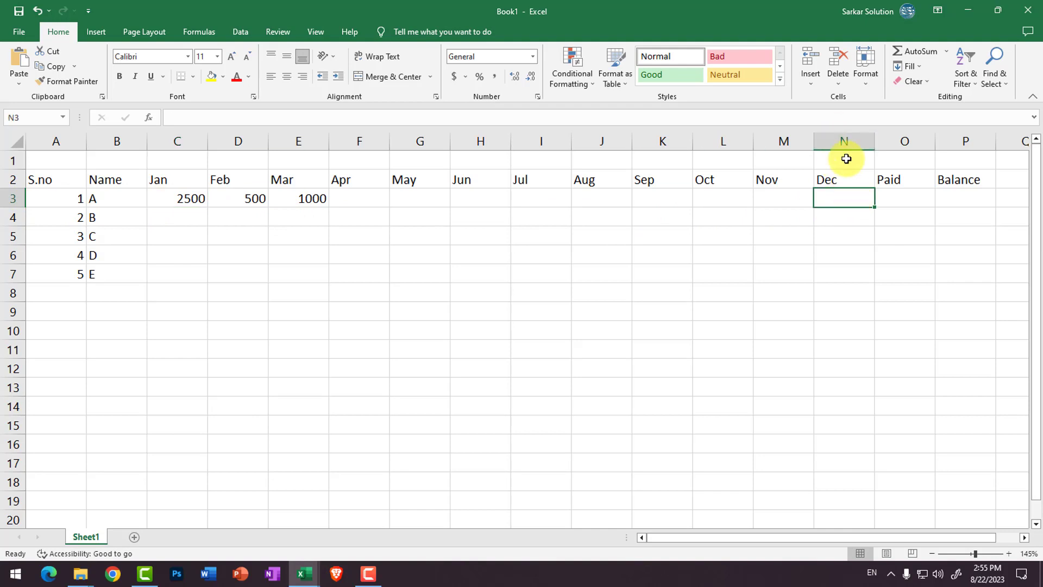
pyautogui.click(887, 197)
# Step: Enter =SUM(C3:N3) in O3 so student A's Paid total shows 4000
pyautogui.keyDown('ctrl'); pyautogui.scroll(5, 978, 227); pyautogui.keyUp('ctrl')
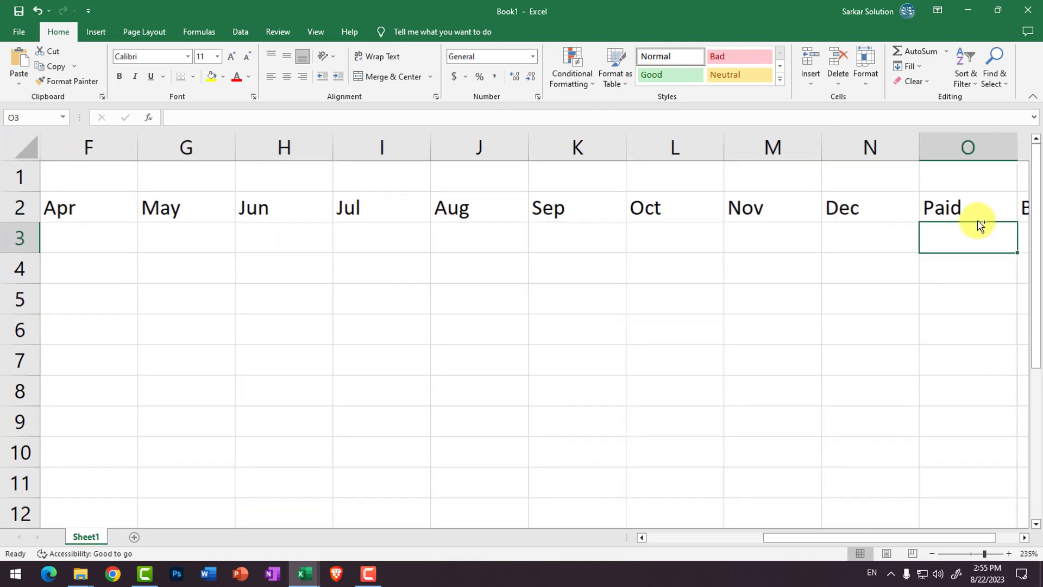
pyautogui.keyDown('ctrl'); pyautogui.scroll(7, 978, 223); pyautogui.keyUp('ctrl')
pyautogui.click(1010, 536)
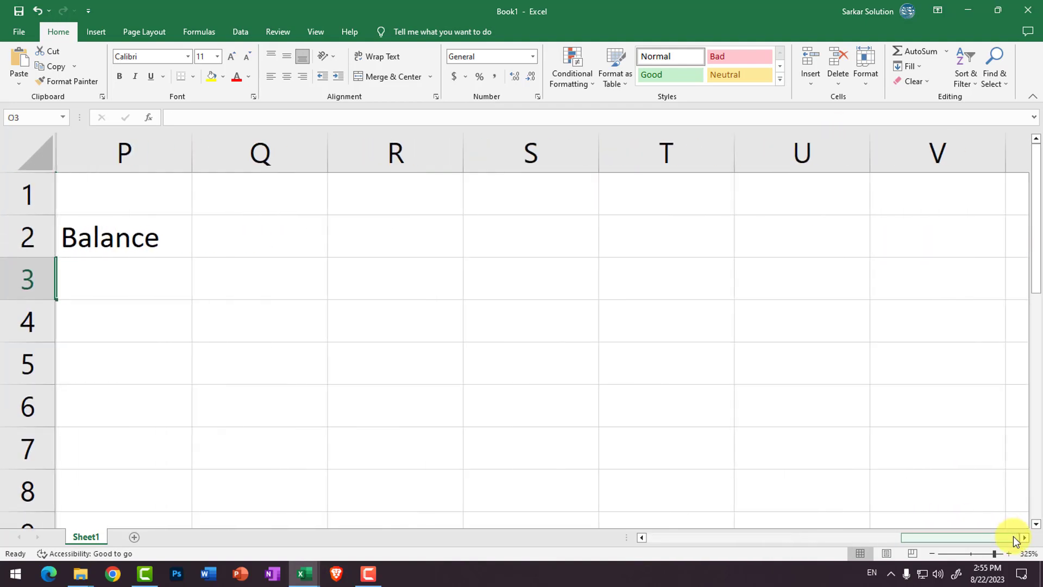
pyautogui.moveTo(918, 538); pyautogui.dragTo(827, 545)
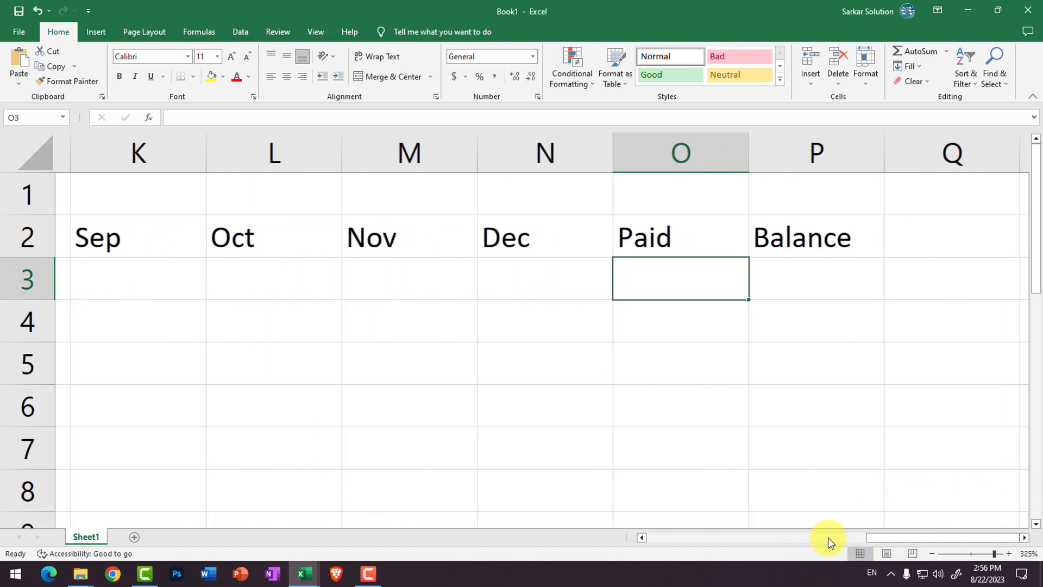
pyautogui.write('=syn')
pyautogui.press('BackSpace')
pyautogui.press('BackSpace')
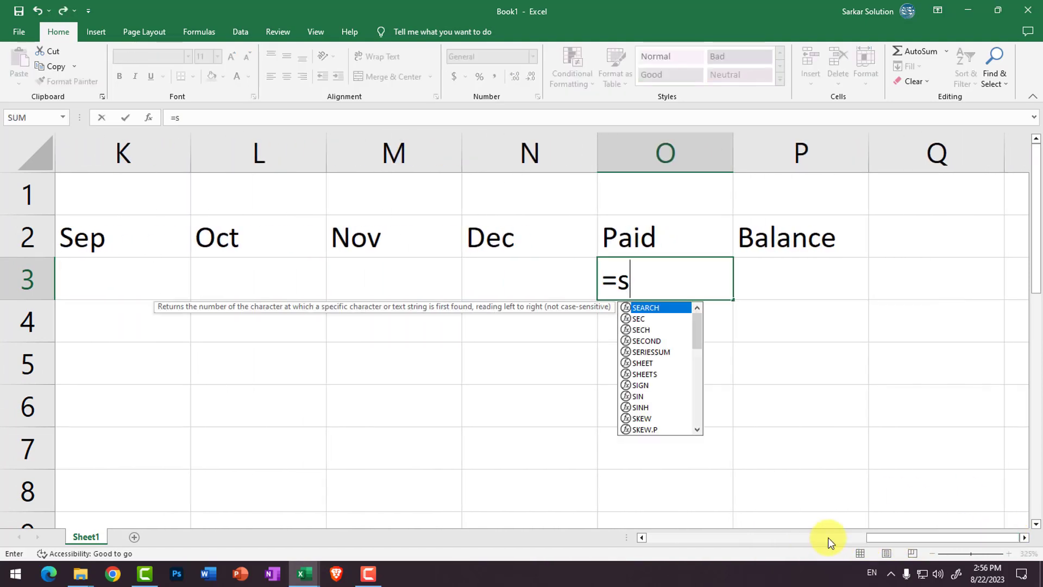
pyautogui.write('um(')
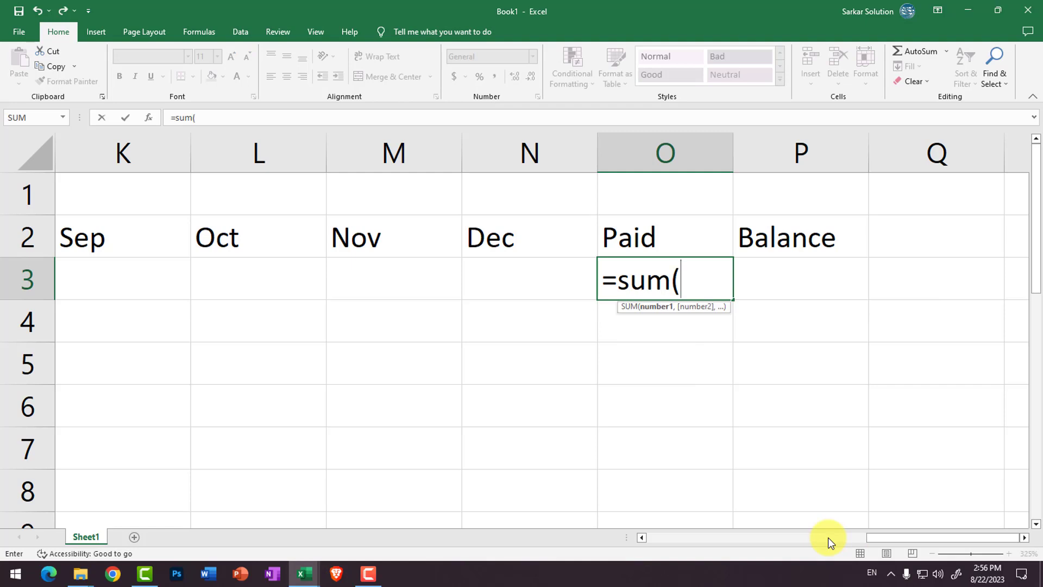
pyautogui.write('c3:')
pyautogui.write('n3')
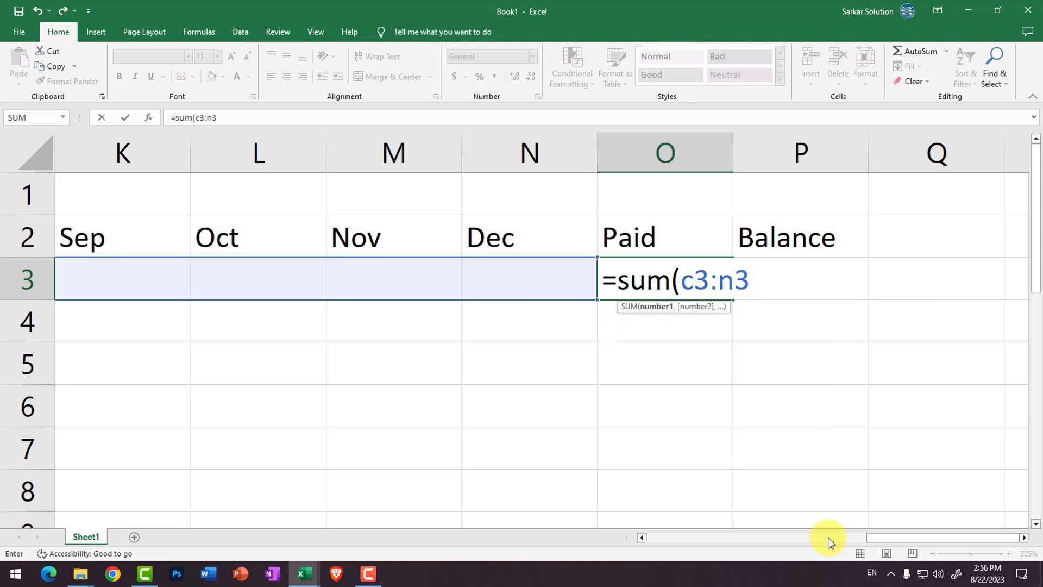
pyautogui.write(')')
pyautogui.press('Return')
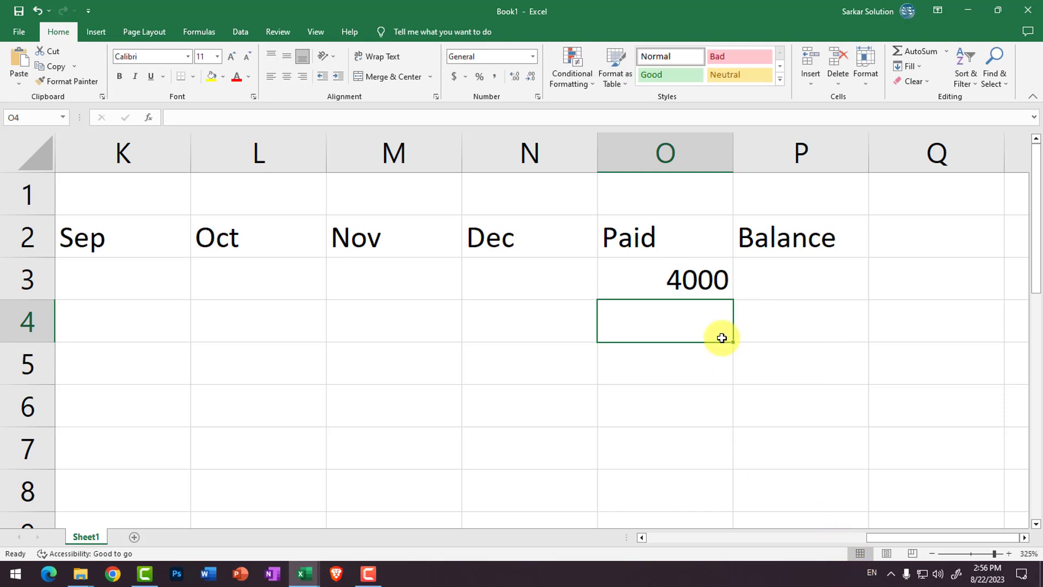
pyautogui.click(705, 278)
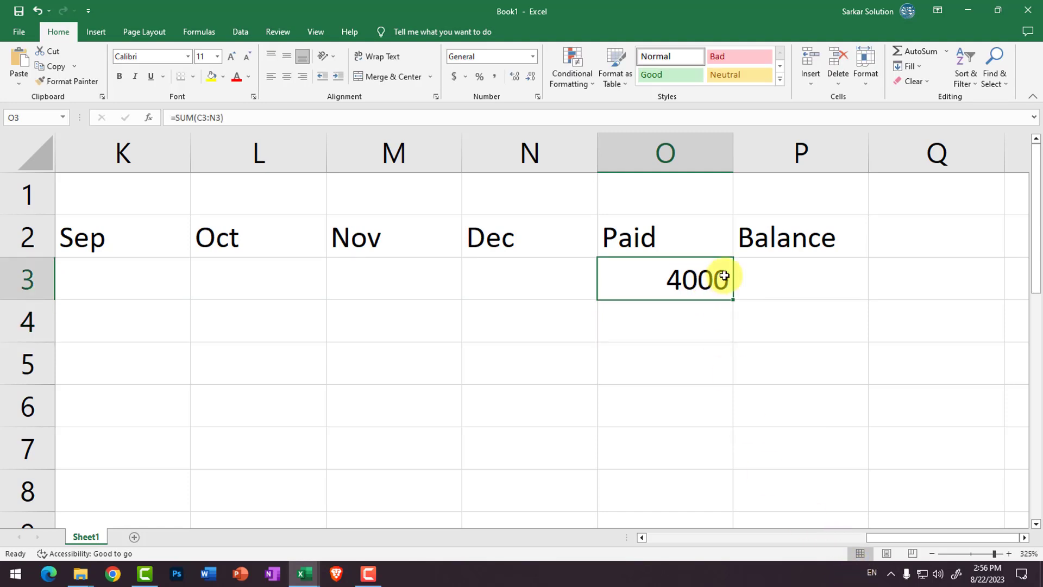
pyautogui.click(782, 277)
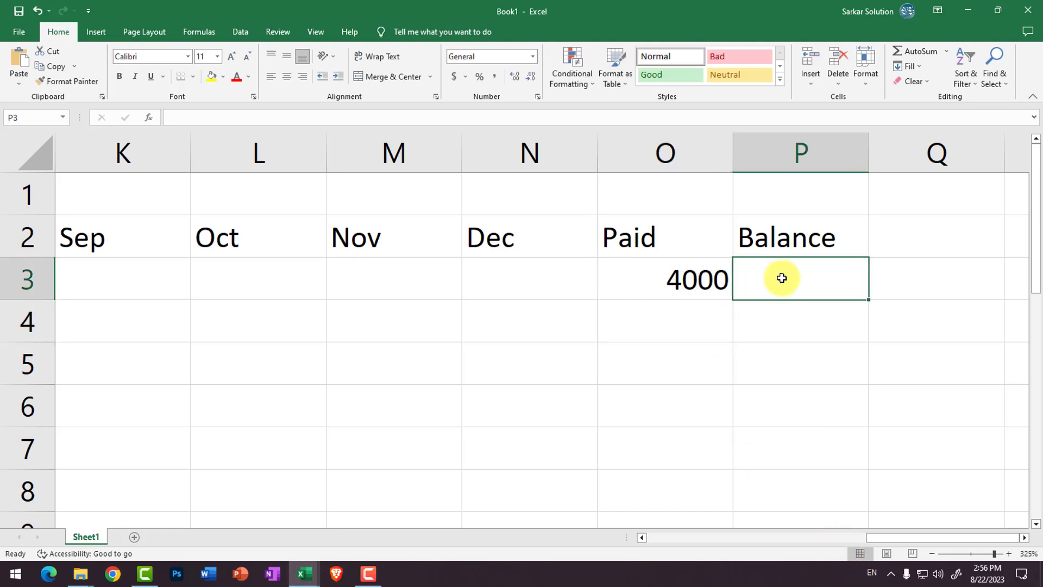
pyautogui.click(698, 278)
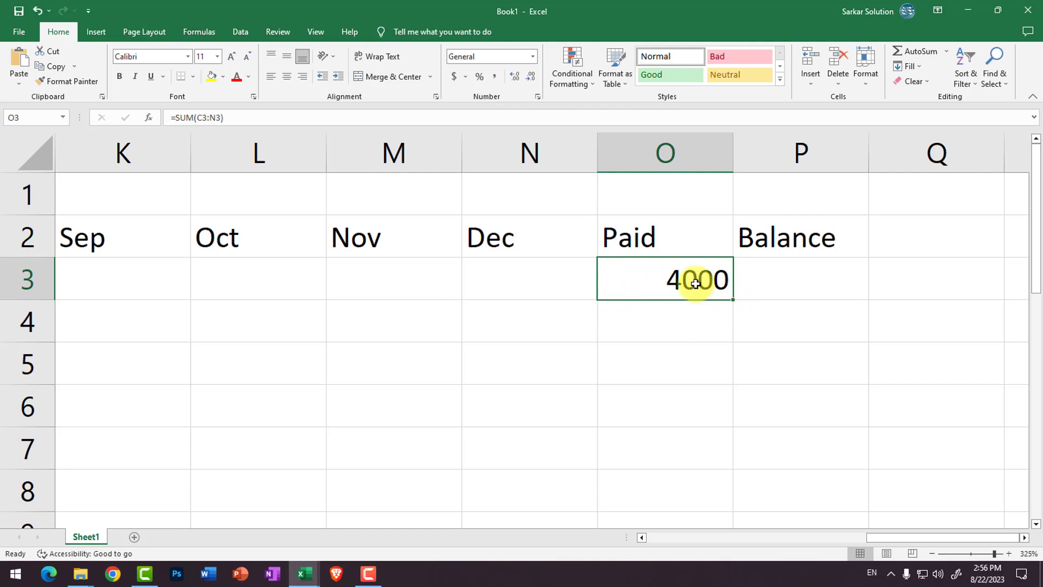
pyautogui.click(668, 154)
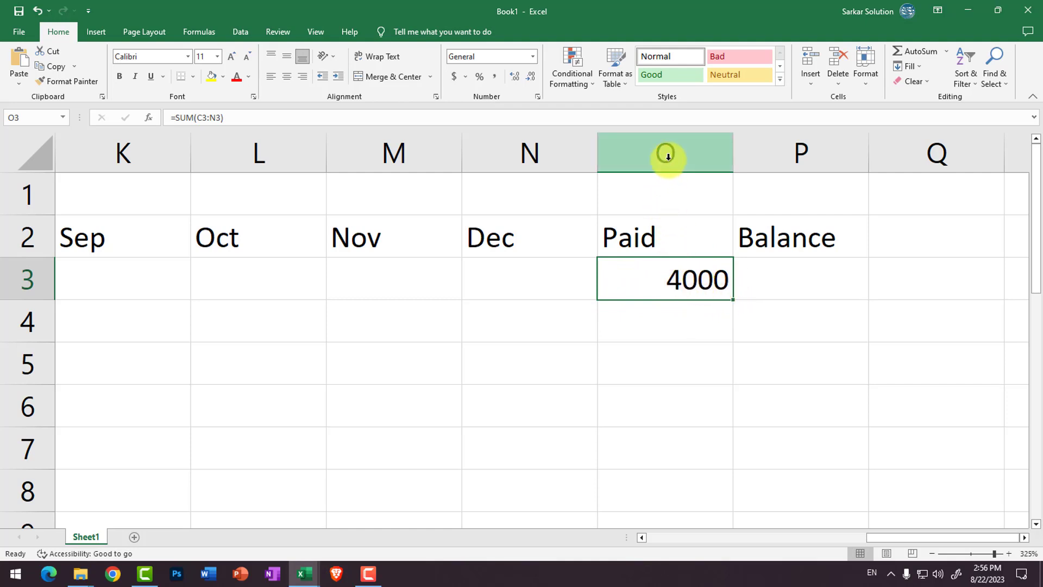
pyautogui.click(687, 280)
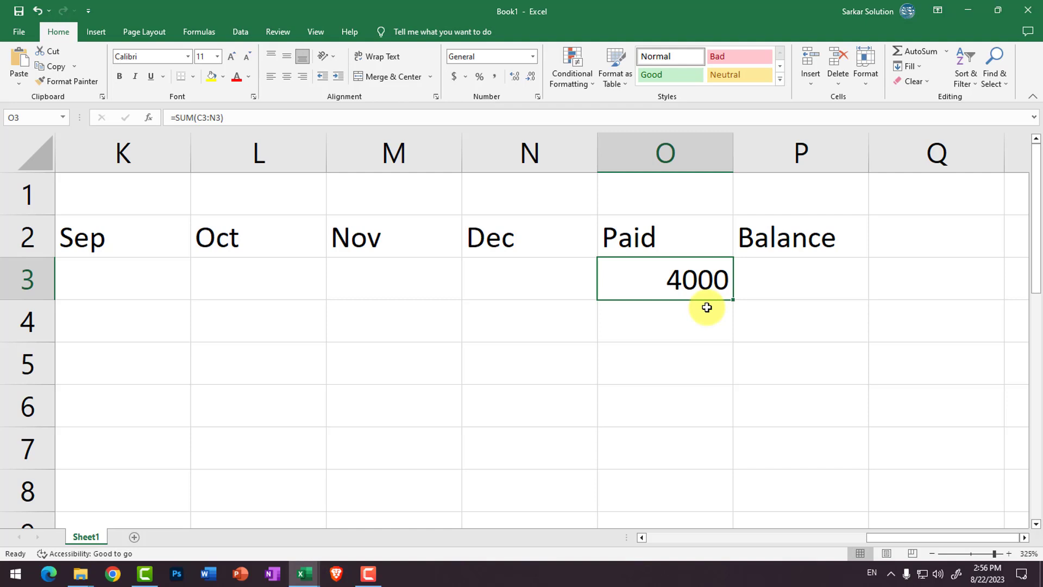
pyautogui.click(771, 291)
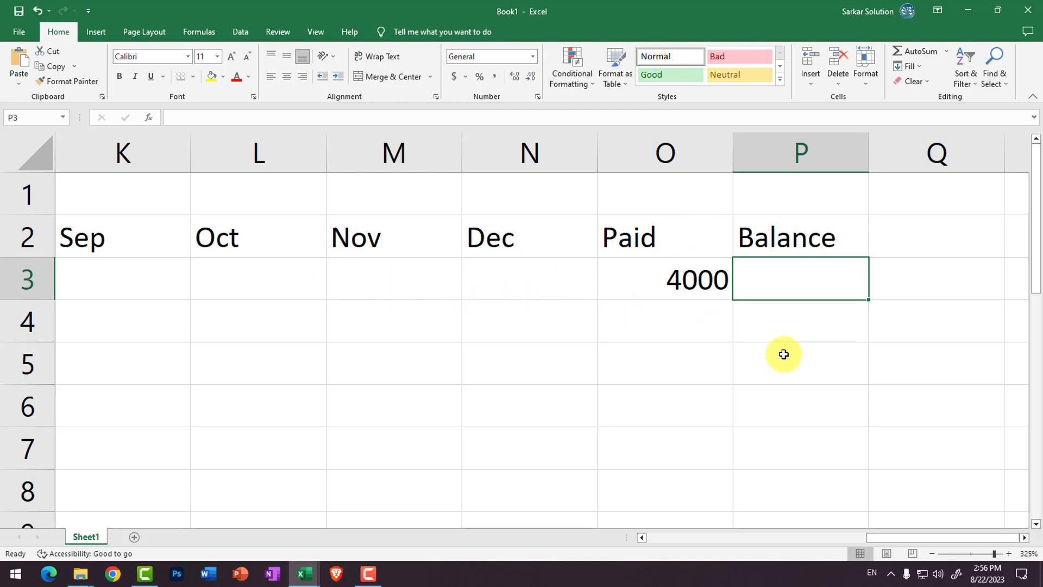
# Step: Enter =12000-O3 in P3 so the Balance shows 8000
pyautogui.write('=')
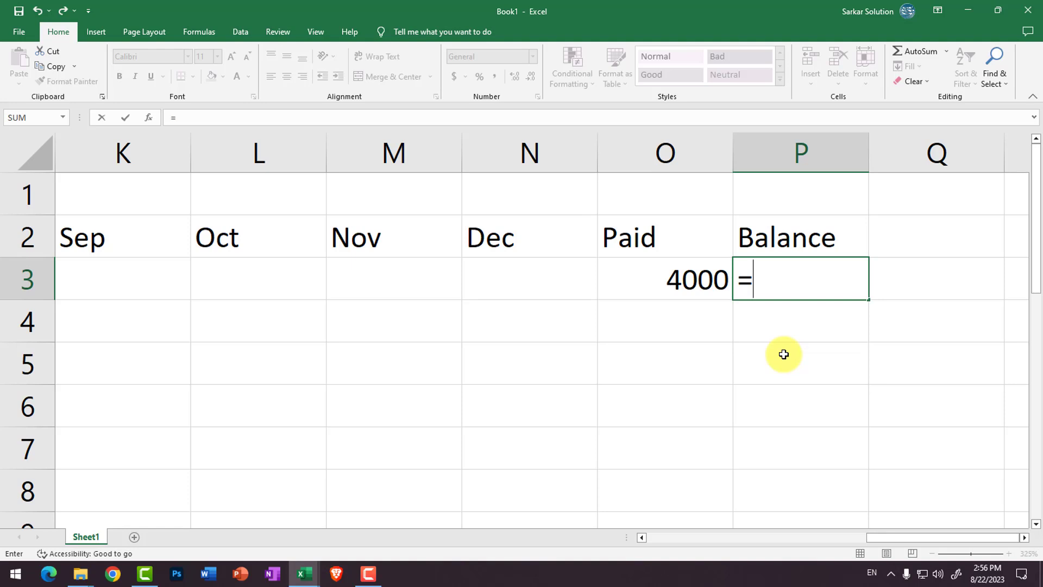
pyautogui.write('12000')
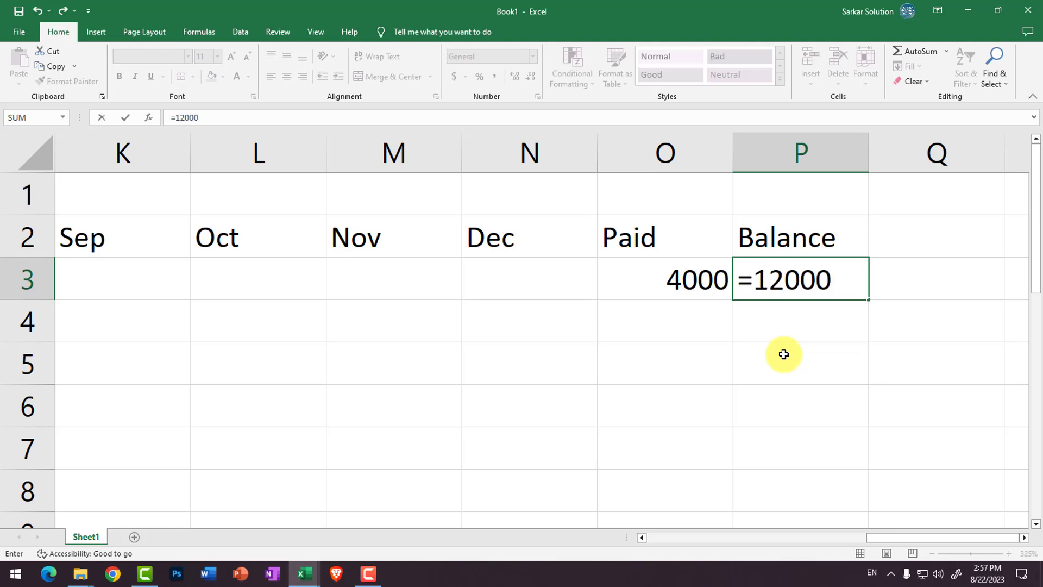
pyautogui.write('-')
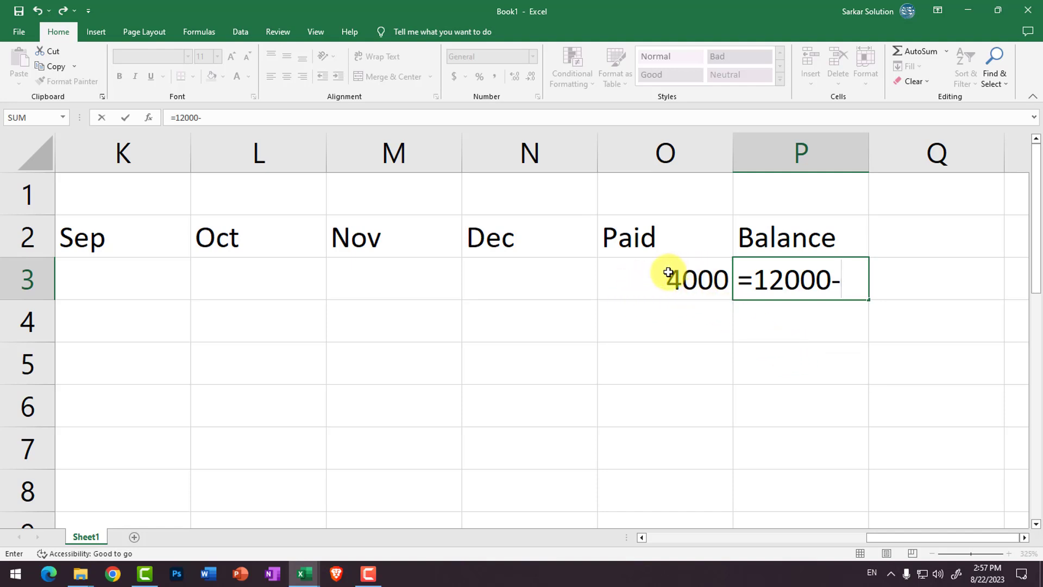
pyautogui.write('o3')
pyautogui.press('Return')
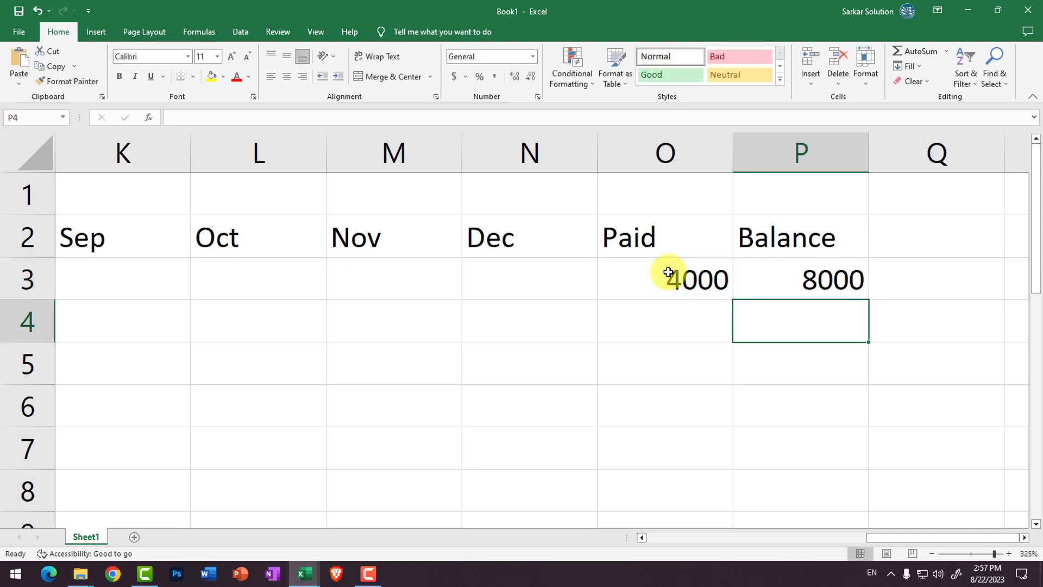
# Step: Enter student A's June fee of 3000 and September fee of 2000
pyautogui.scroll(-2, 788, 300)
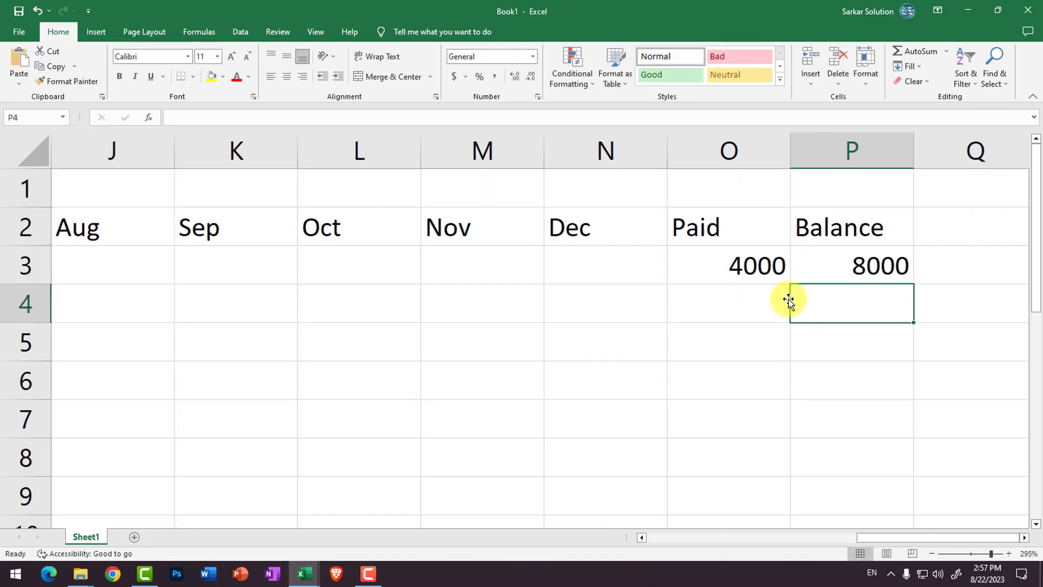
pyautogui.scroll(-2, 786, 298)
pyautogui.scroll(-3, 642, 277)
pyautogui.scroll(-1, 446, 258)
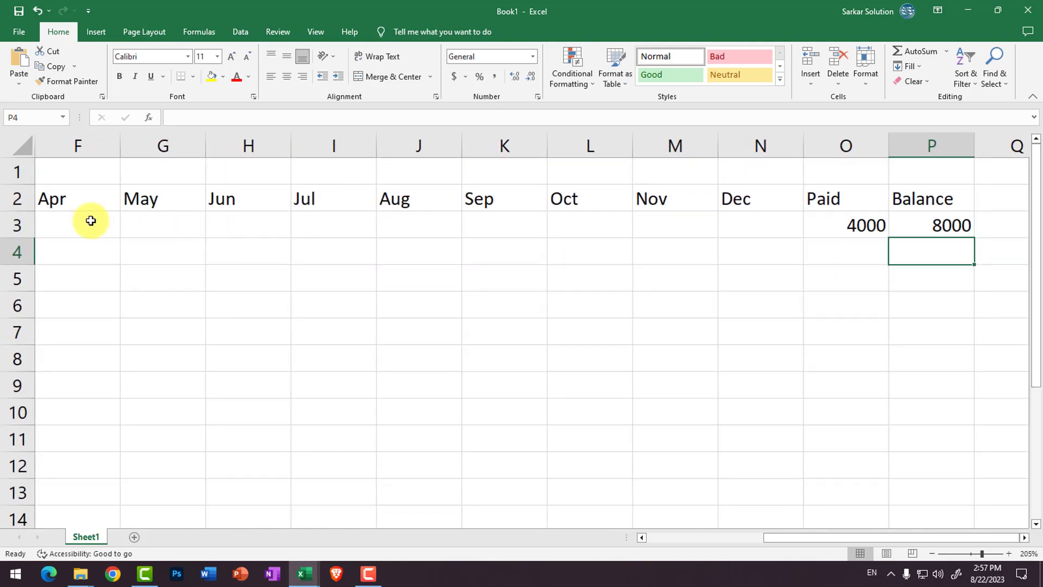
pyautogui.scroll(-1, 91, 220)
pyautogui.click(326, 225)
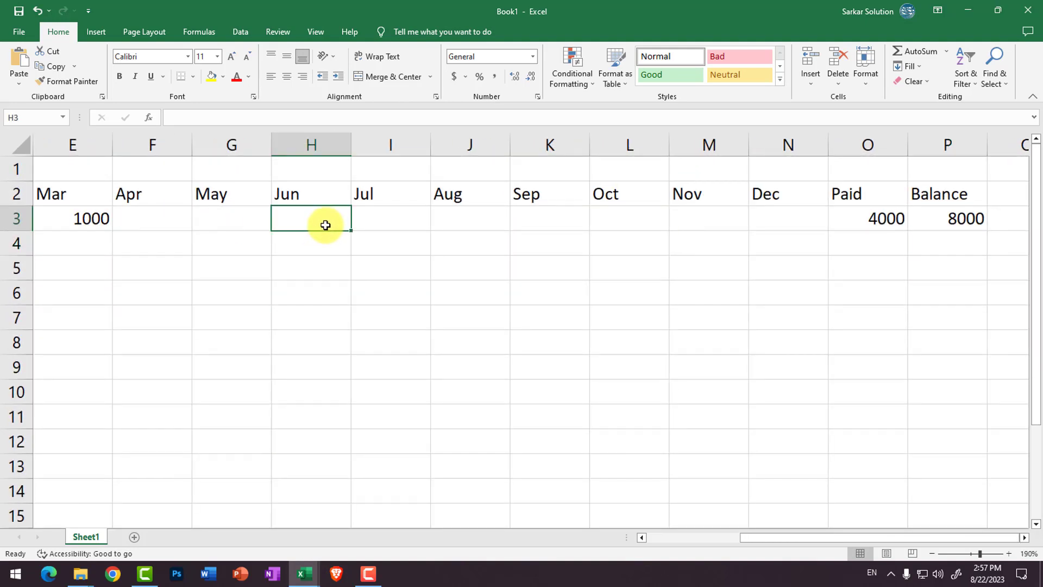
pyautogui.write('3000')
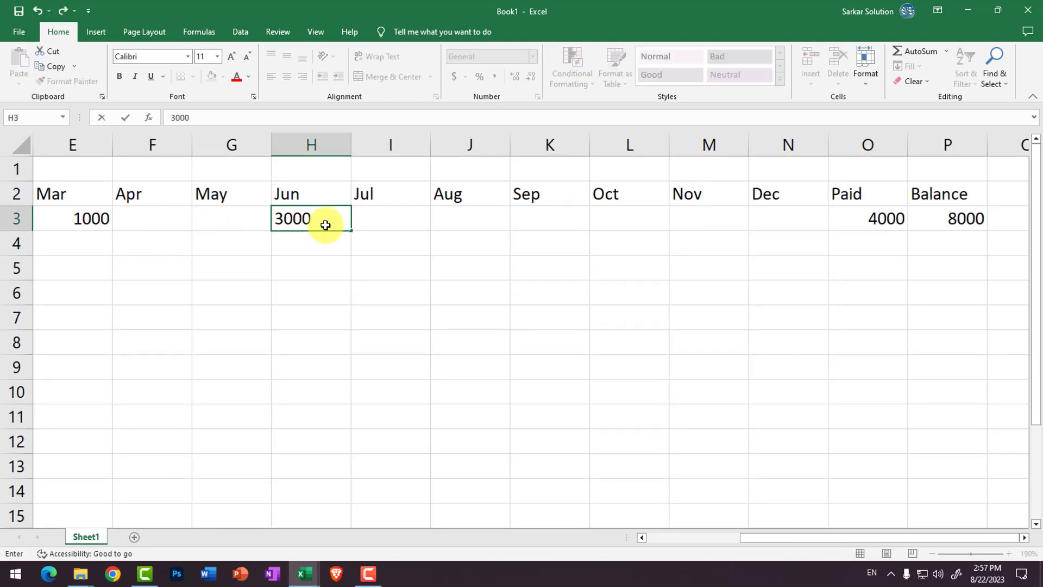
pyautogui.press('Tab')
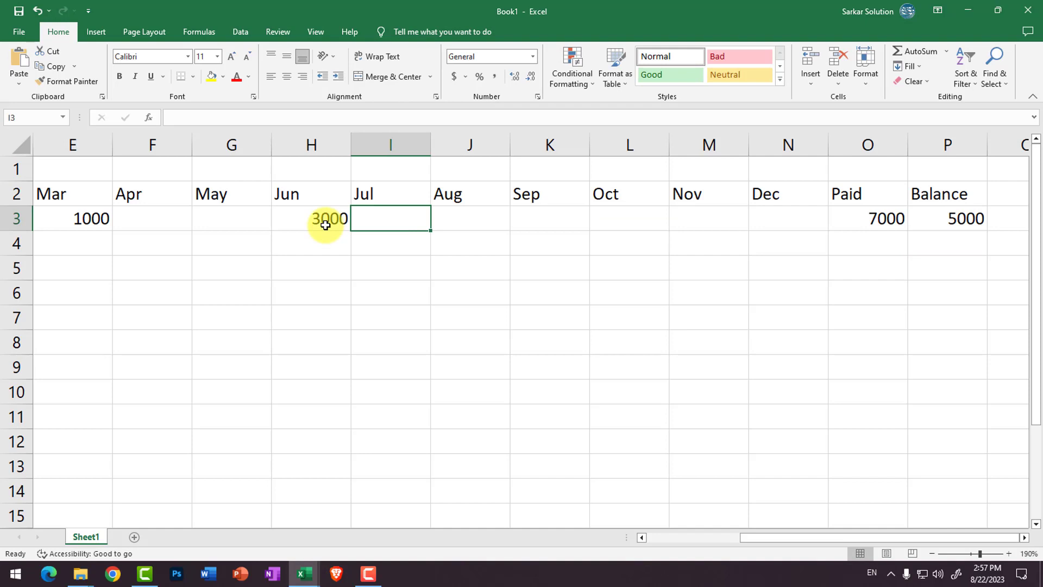
pyautogui.press('Tab')
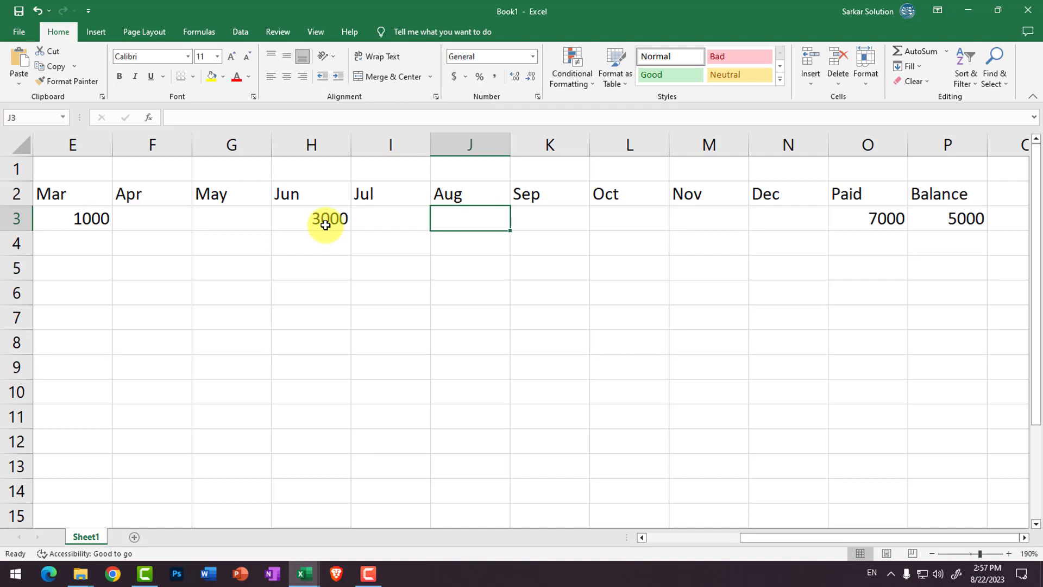
pyautogui.press('Tab')
pyautogui.write('20')
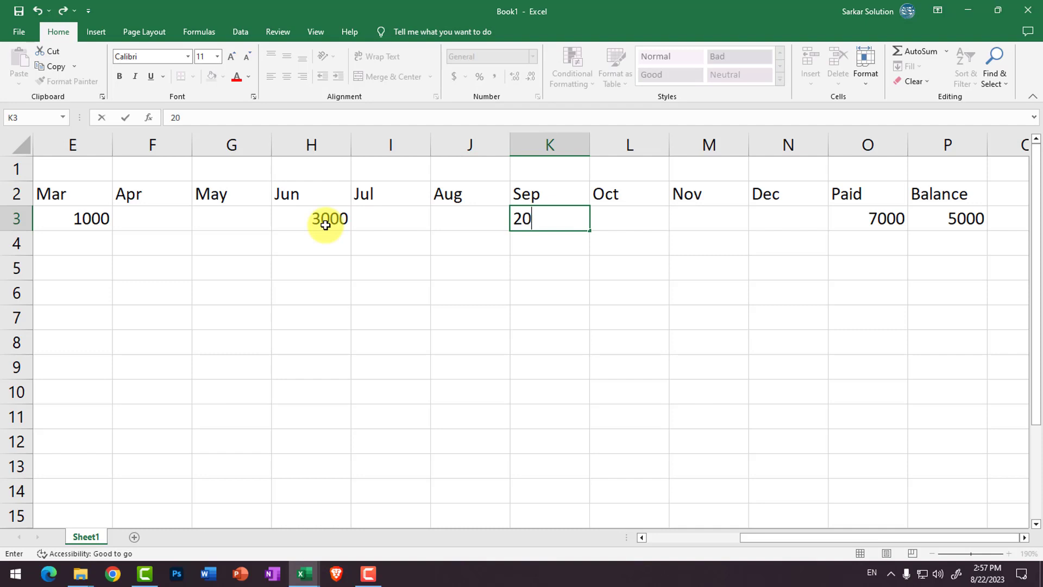
pyautogui.write('00')
pyautogui.press('Tab')
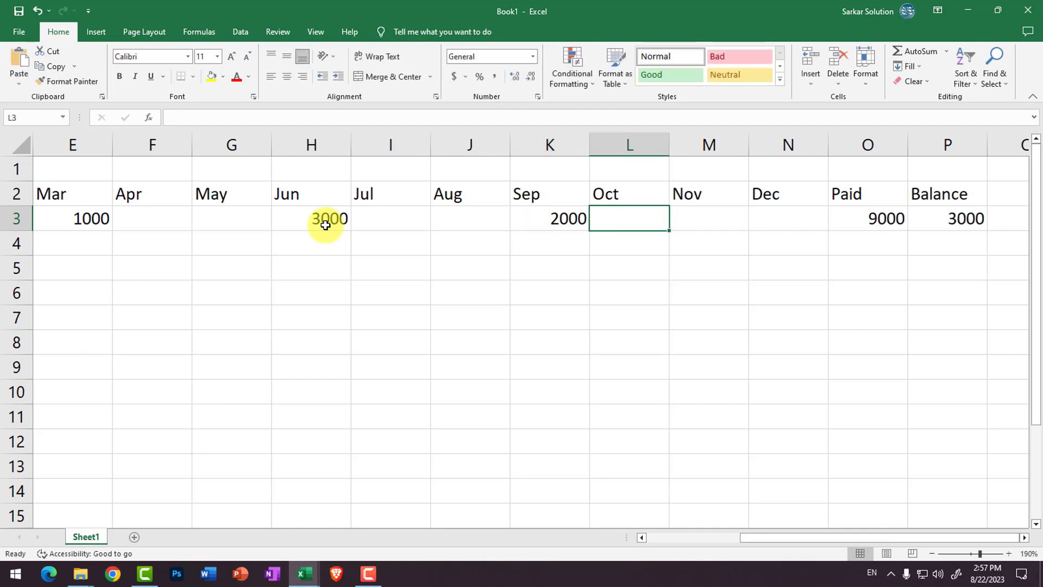
# Step: Enter November 3000 and set December to 0, making Paid 12000 and Balance 0
pyautogui.press('Tab')
pyautogui.write('30')
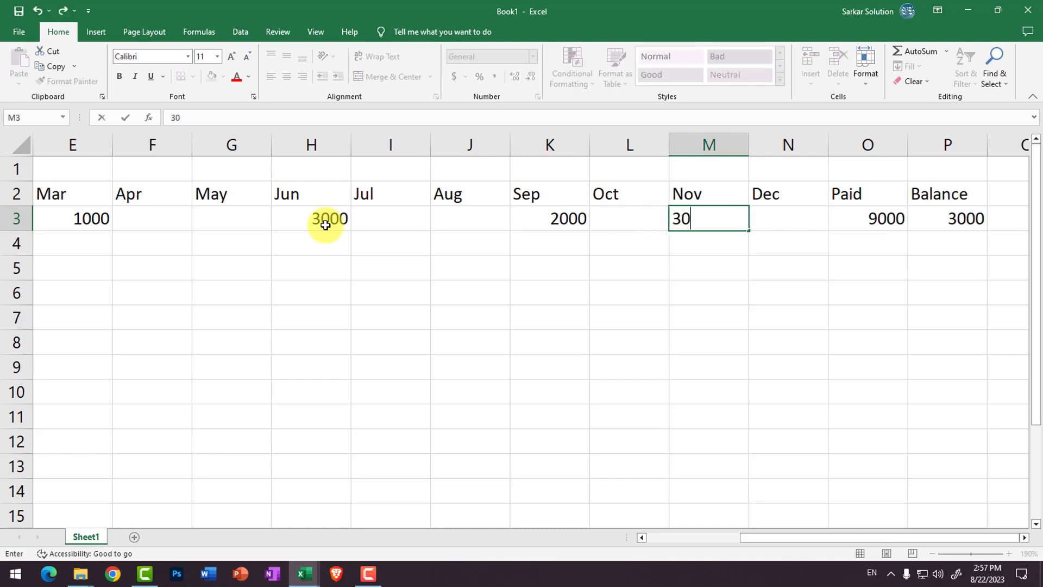
pyautogui.write('00')
pyautogui.press('Tab')
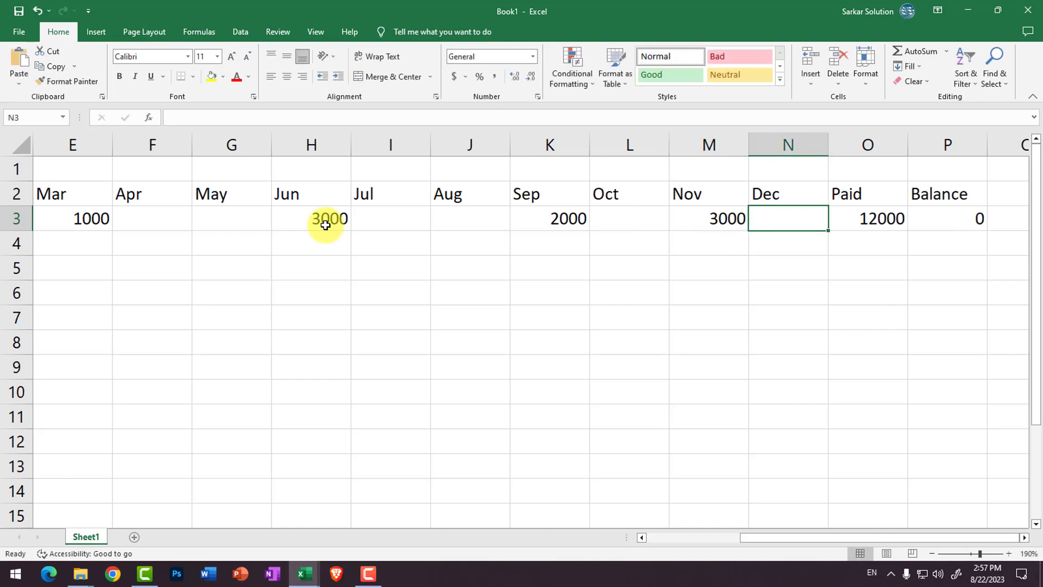
pyautogui.hotkey('shift', 'Tab')
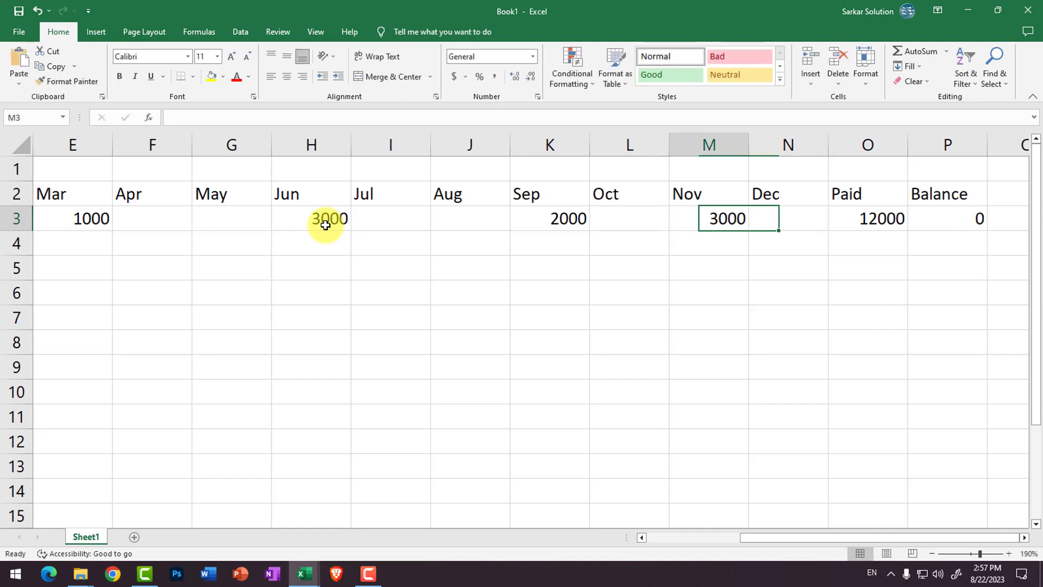
pyautogui.press('Tab')
pyautogui.write('500')
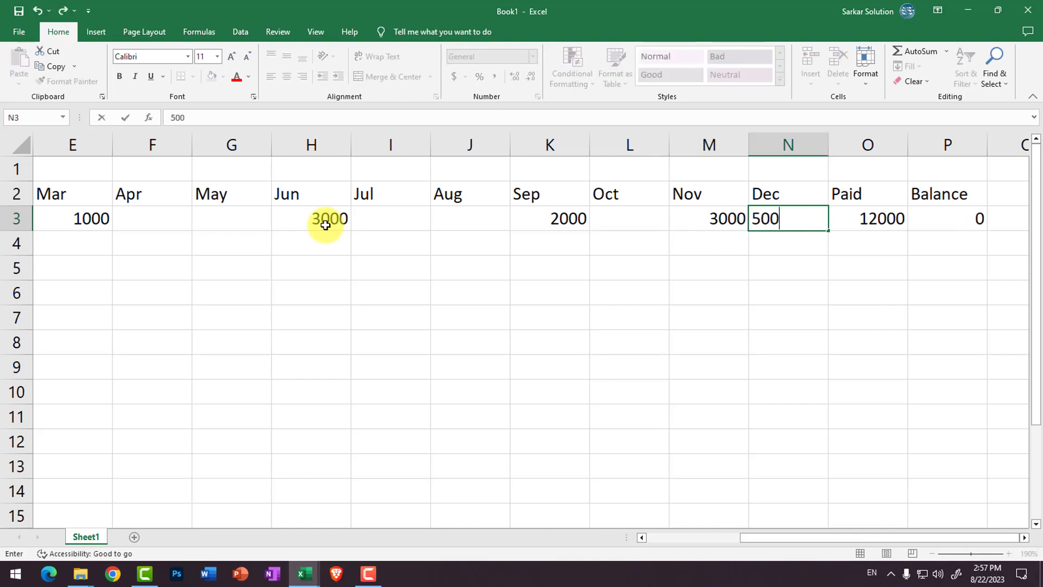
pyautogui.press('Tab')
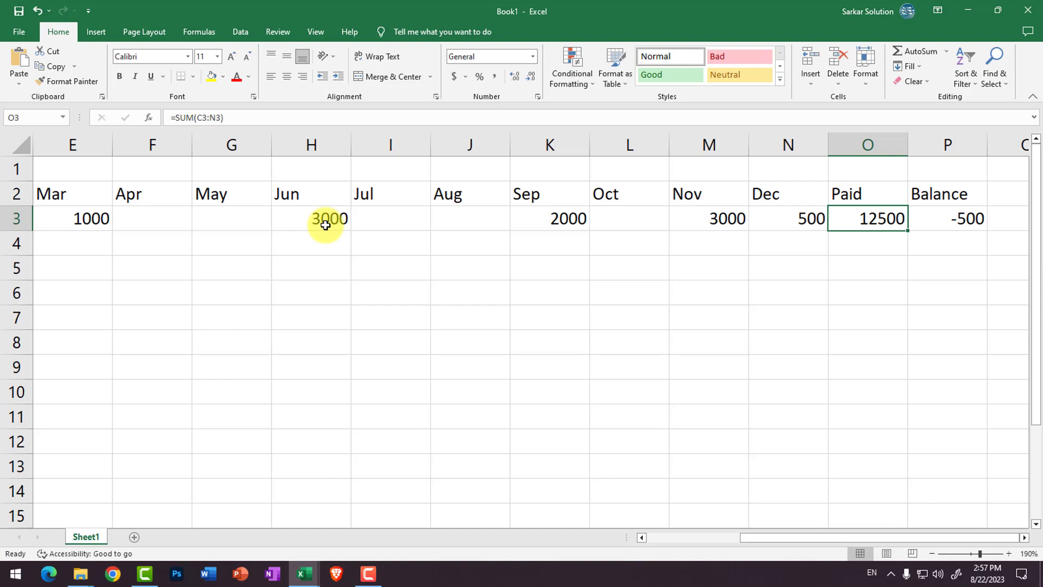
pyautogui.press('Left')
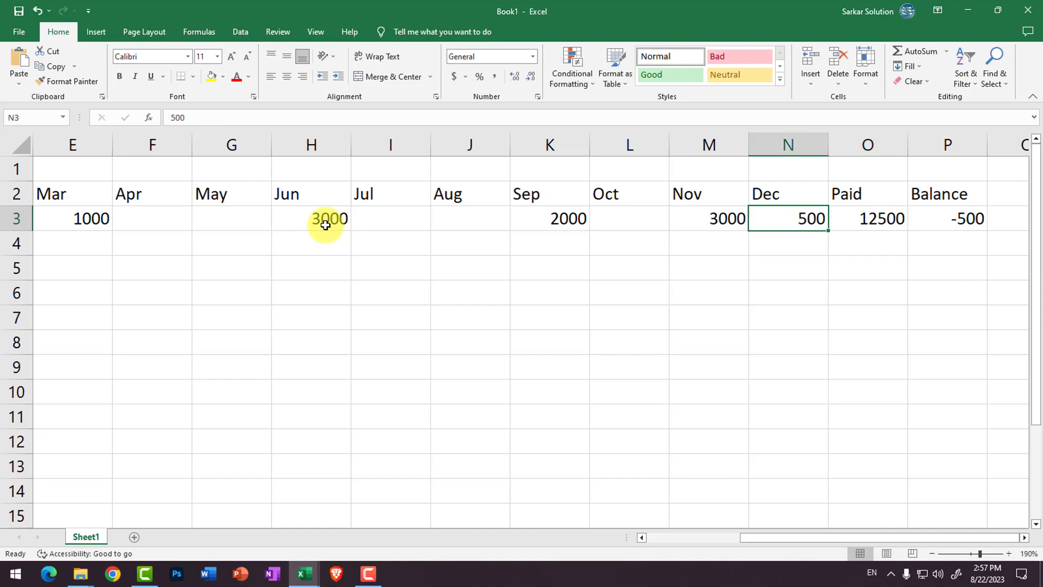
pyautogui.write('0')
pyautogui.press('Return')
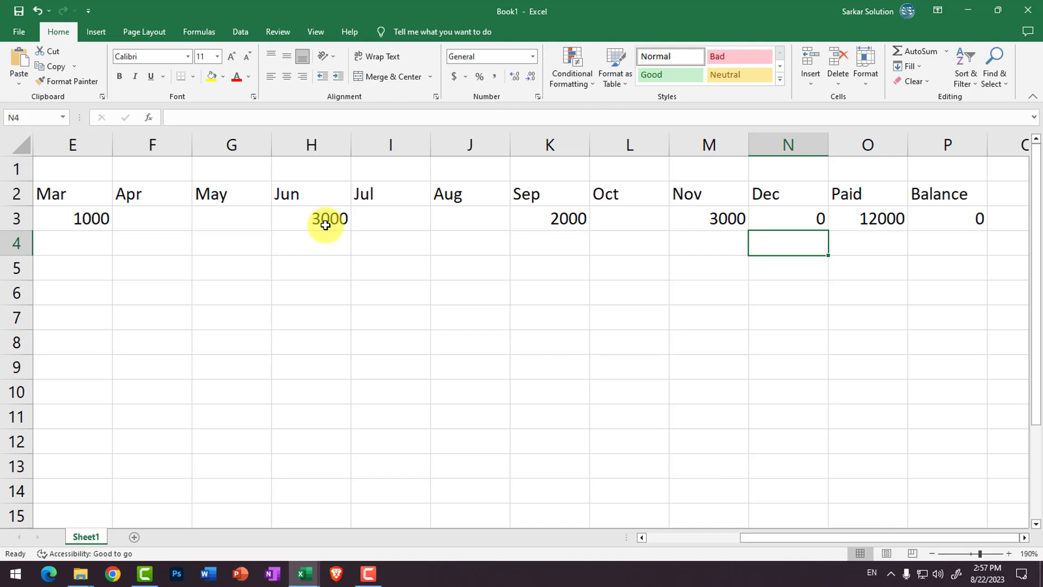
pyautogui.click(548, 339)
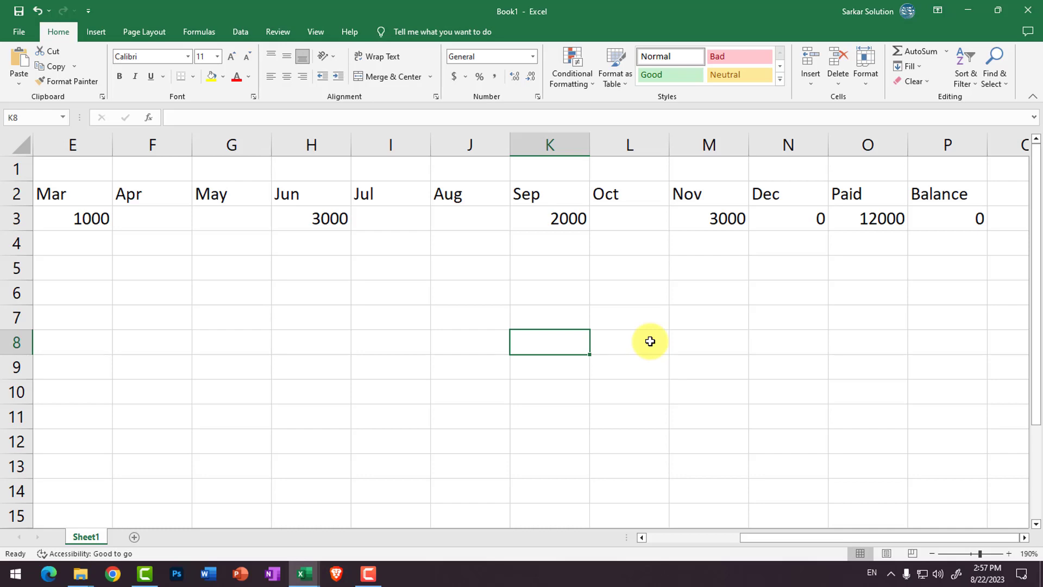
pyautogui.scroll(-3, 650, 342)
pyautogui.click(652, 288)
pyautogui.scroll(-2, 522, 272)
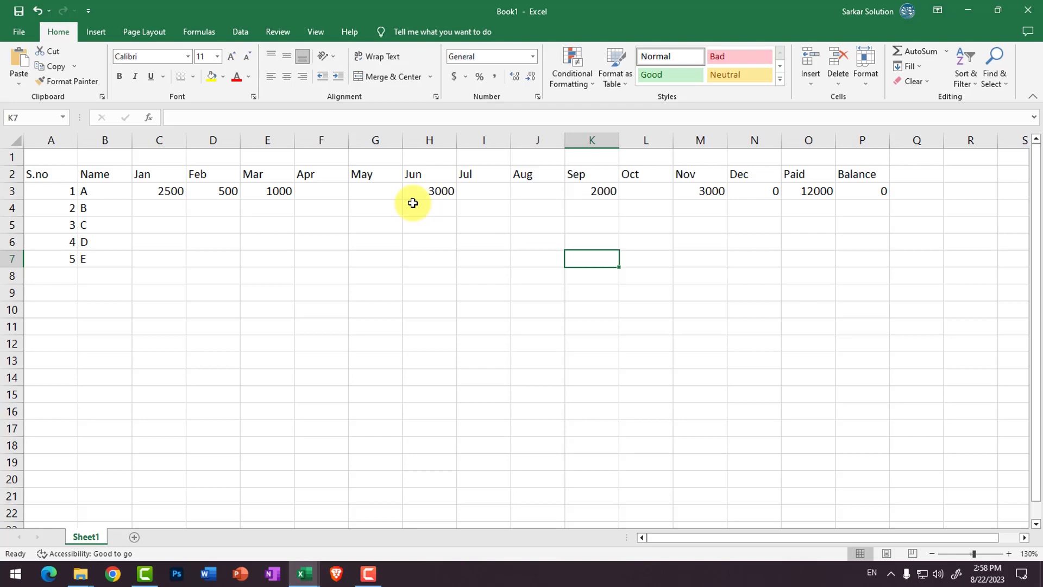
pyautogui.click(470, 211)
pyautogui.click(320, 210)
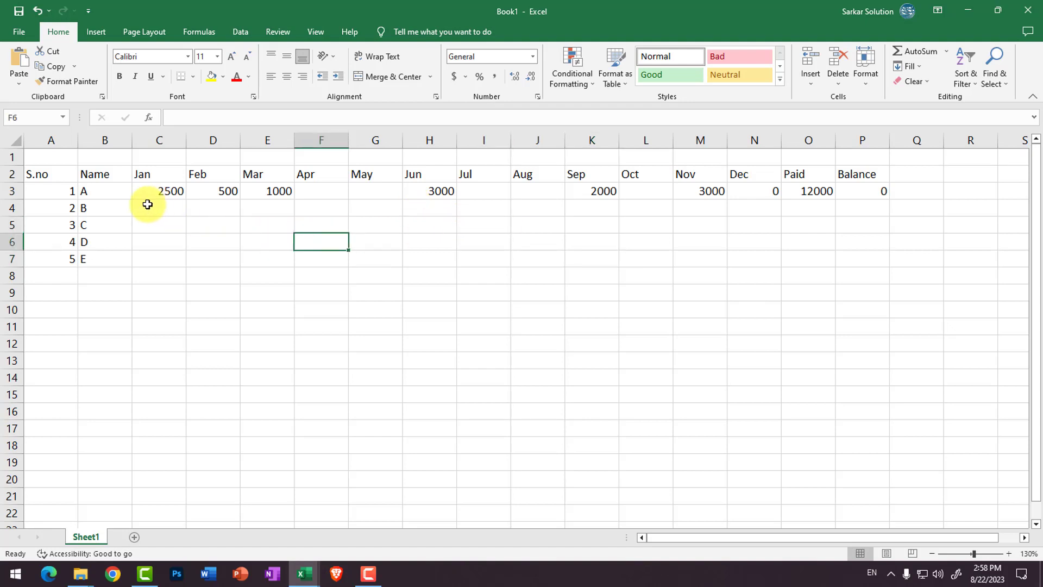
pyautogui.click(155, 209)
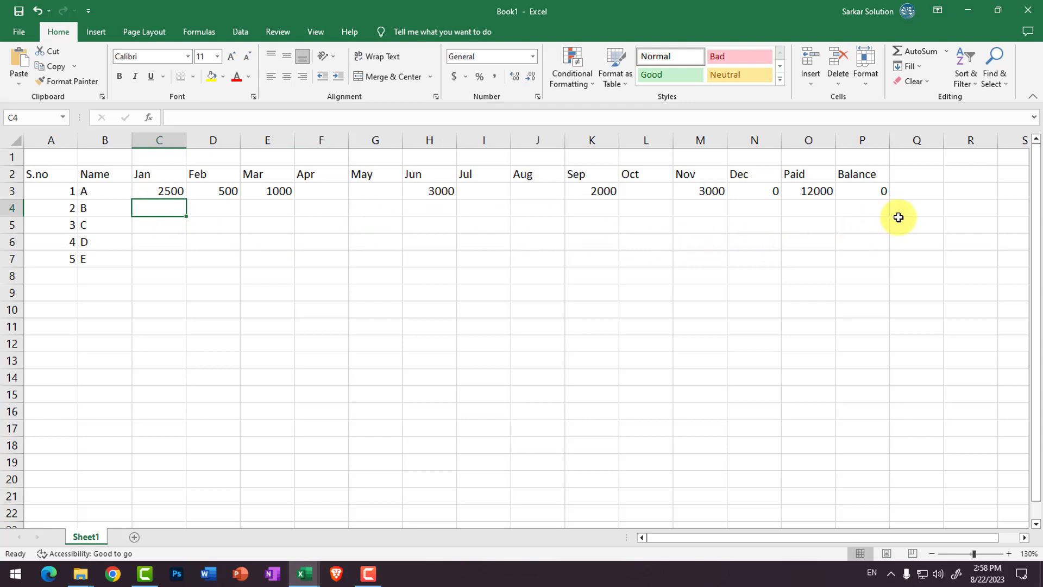
pyautogui.click(824, 189)
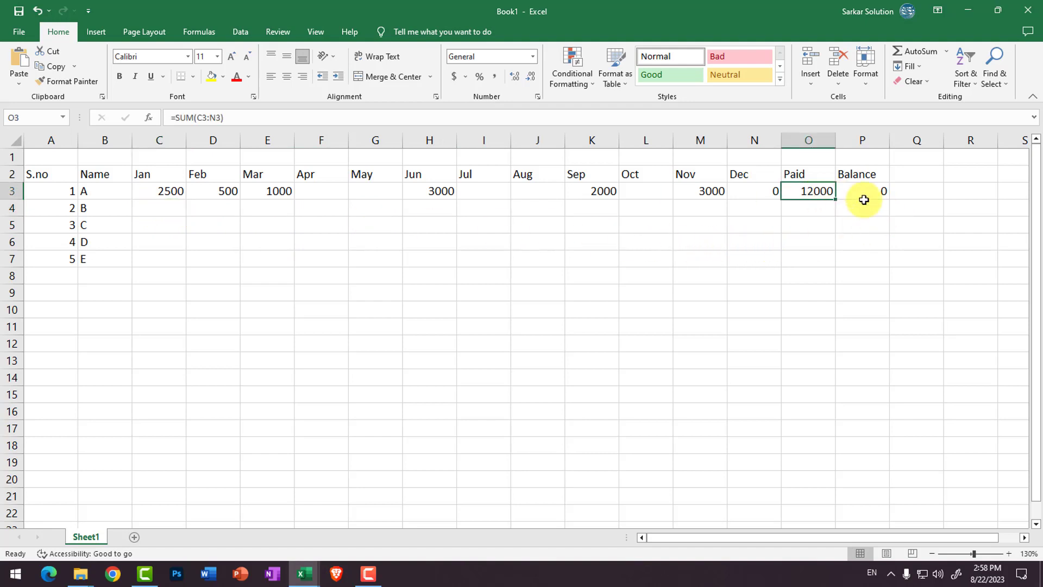
pyautogui.keyDown('ctrl'); pyautogui.scroll(6, 880, 195); pyautogui.keyUp('ctrl')
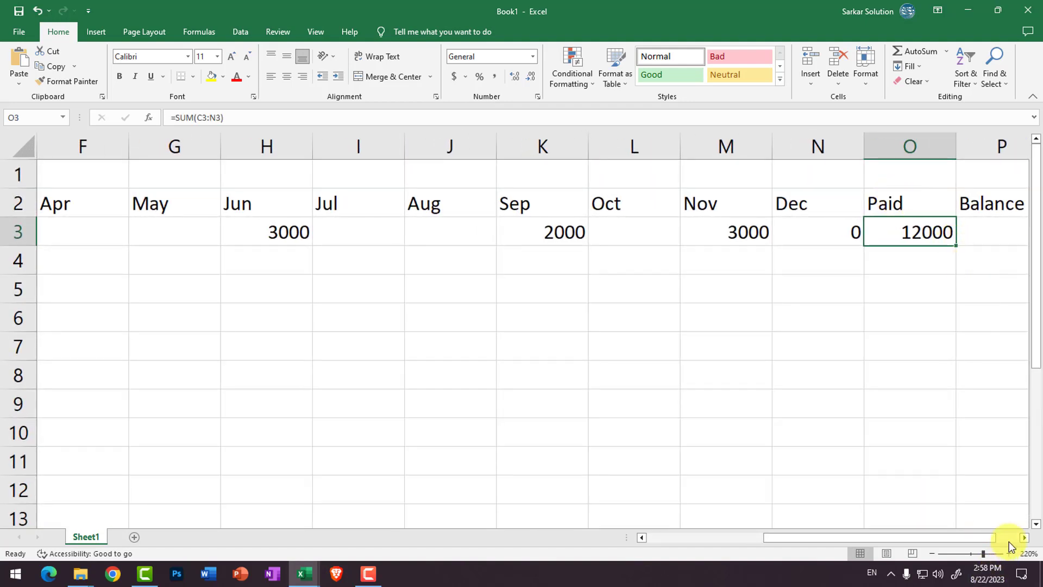
pyautogui.click(1009, 538)
pyautogui.moveTo(1009, 538); pyautogui.dragTo(967, 540)
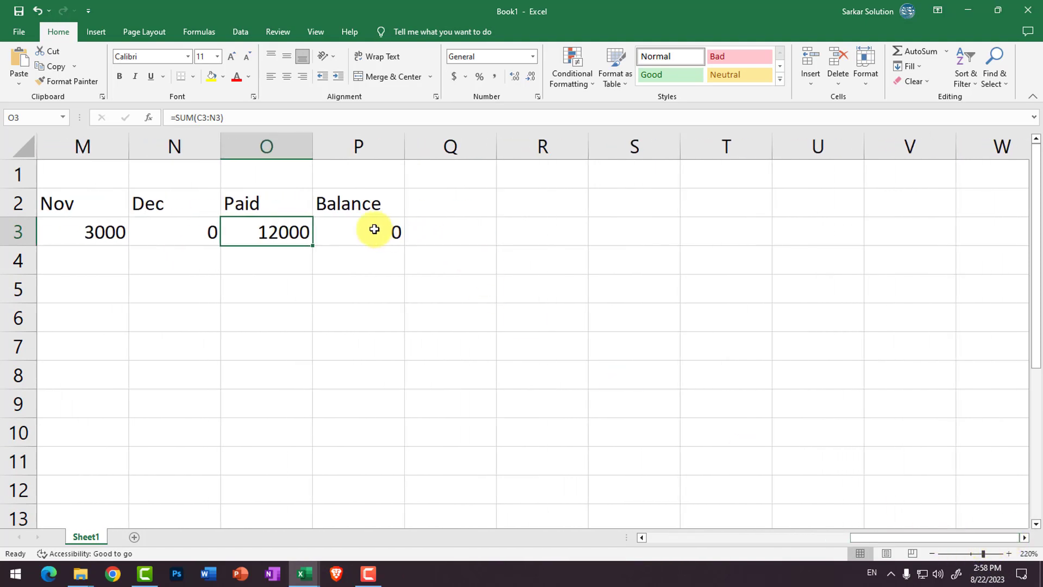
pyautogui.click(374, 229)
pyautogui.click(288, 233)
pyautogui.click(363, 237)
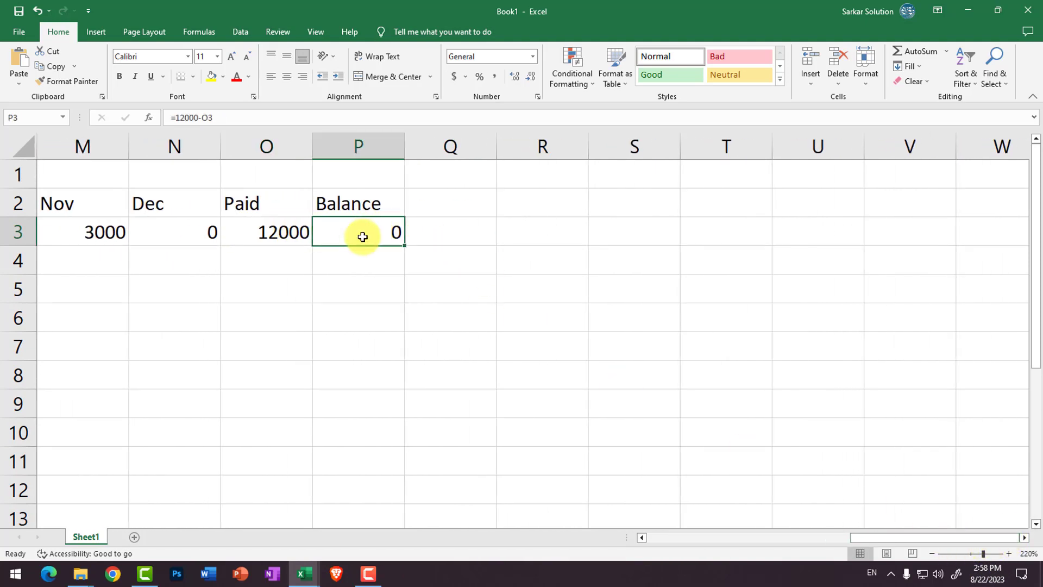
pyautogui.doubleClick(362, 236)
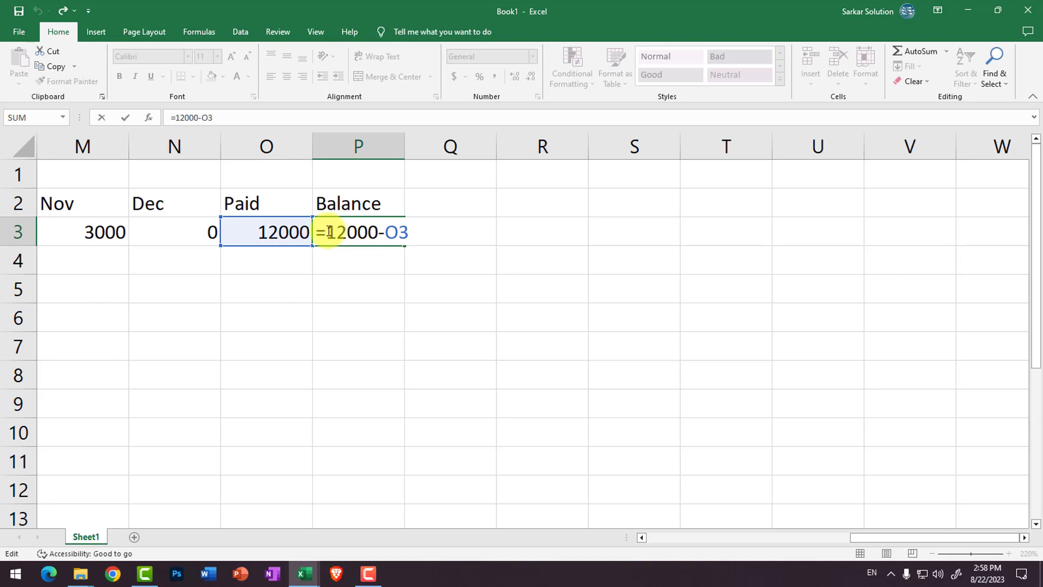
pyautogui.moveTo(328, 232); pyautogui.dragTo(378, 235)
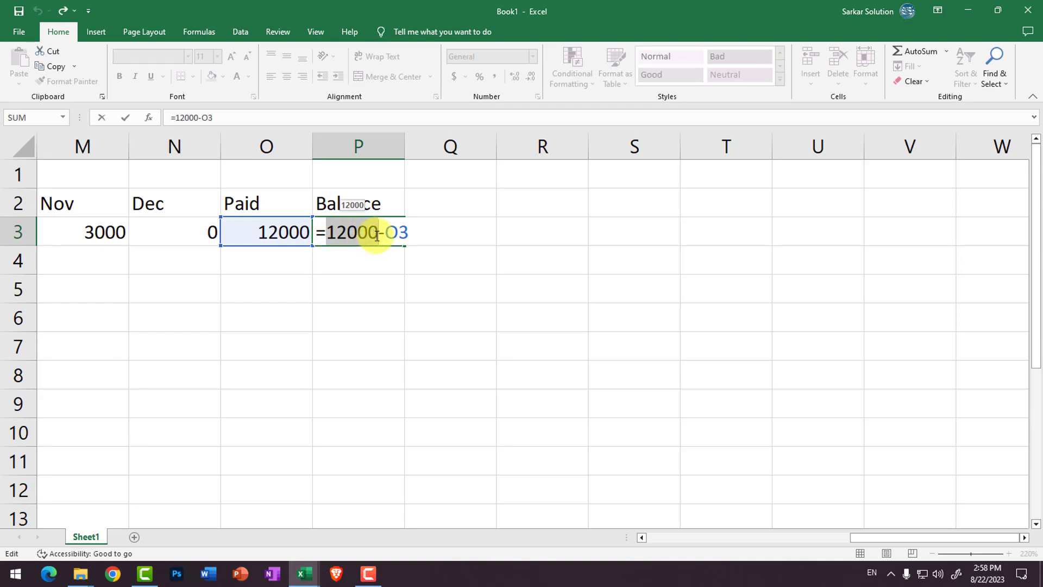
pyautogui.press('Return')
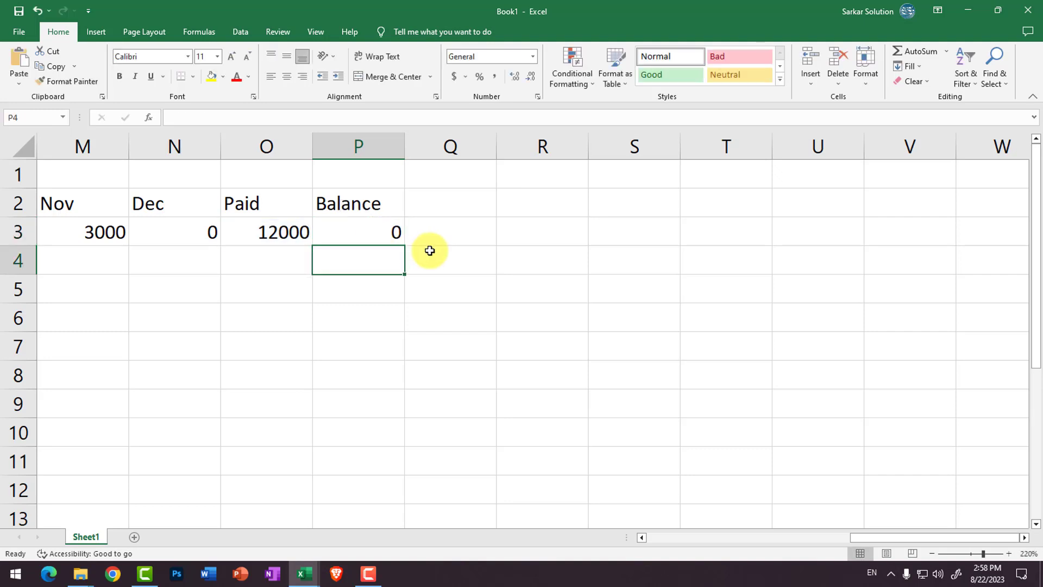
pyautogui.keyDown('ctrl'); pyautogui.scroll(-3, 431, 250); pyautogui.keyUp('ctrl')
pyautogui.keyDown('ctrl'); pyautogui.scroll(-2, 431, 249); pyautogui.keyUp('ctrl')
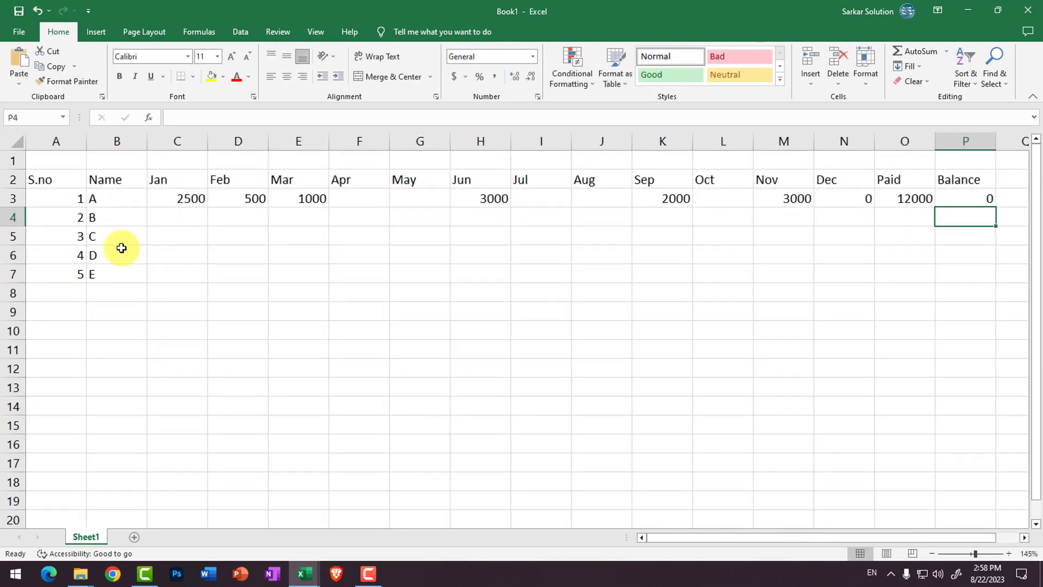
pyautogui.click(334, 268)
pyautogui.click(211, 244)
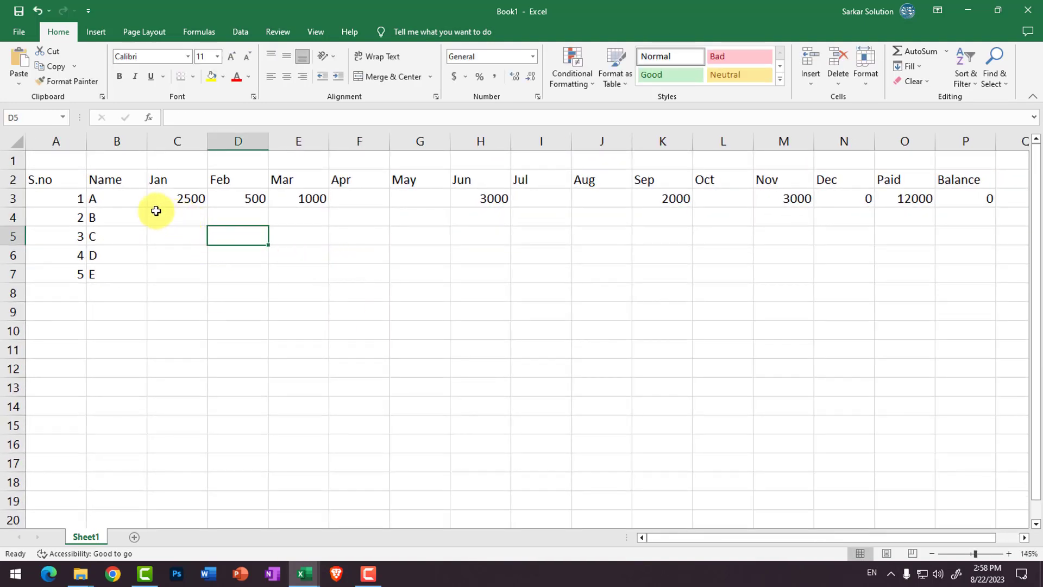
pyautogui.moveTo(62, 140); pyautogui.dragTo(971, 149)
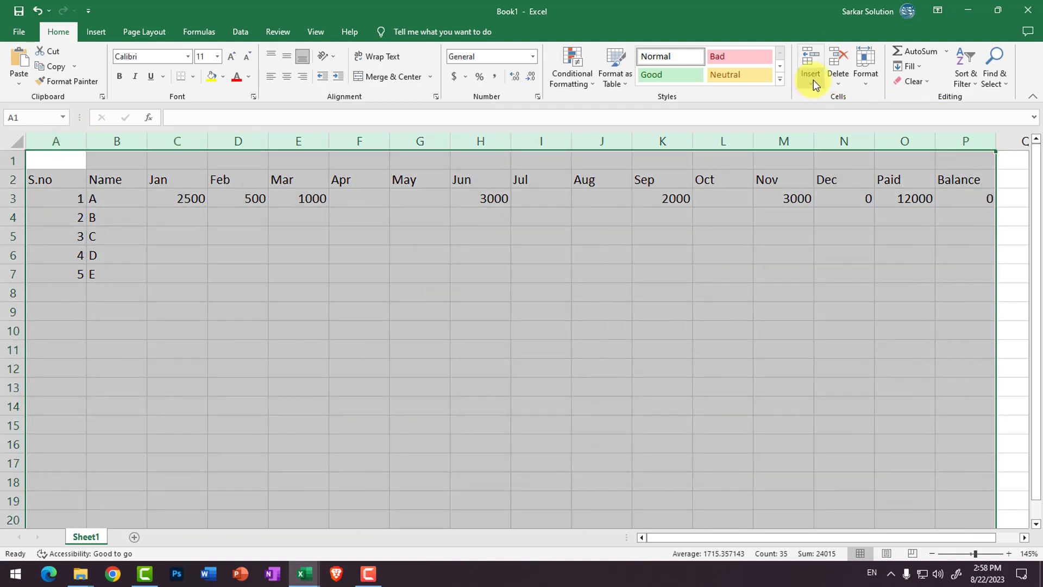
# Step: AutoFit the widths of columns A to P
pyautogui.click(870, 74)
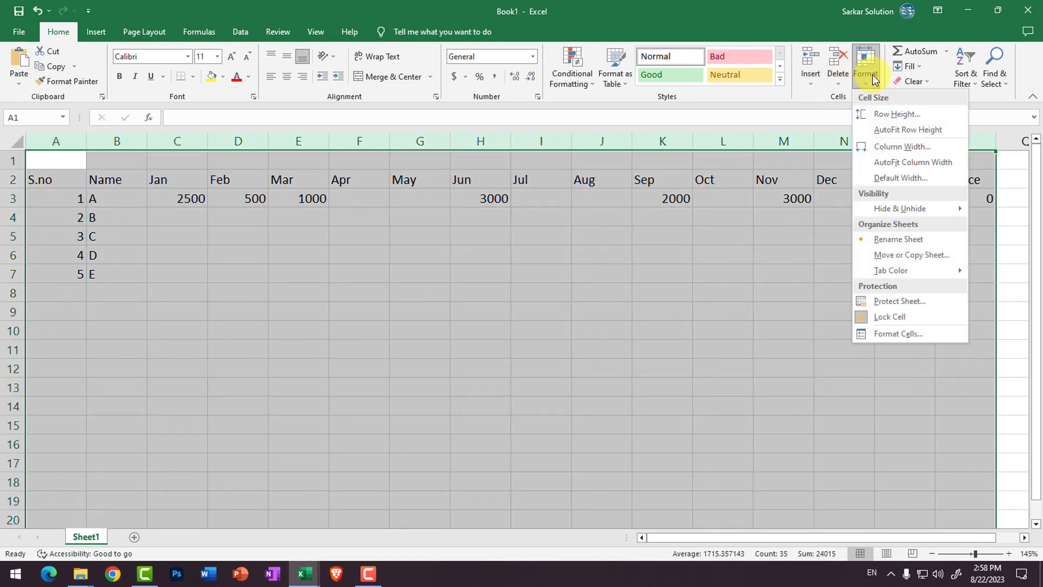
pyautogui.click(902, 163)
pyautogui.click(426, 294)
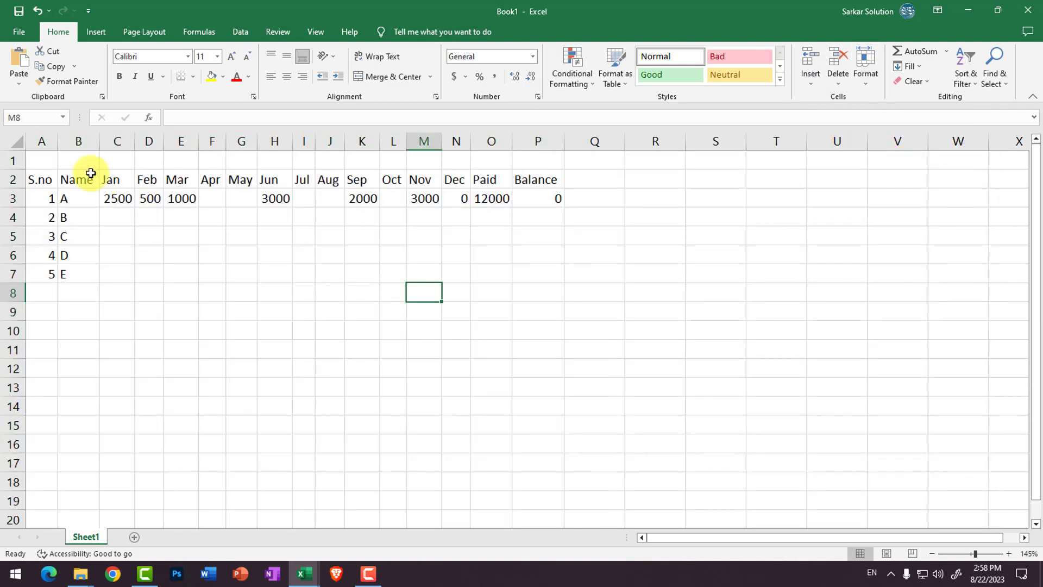
# Step: Merge and centre A1:P1 with the title 'Student Fees Record'
pyautogui.click(42, 161)
pyautogui.moveTo(99, 158); pyautogui.dragTo(519, 157)
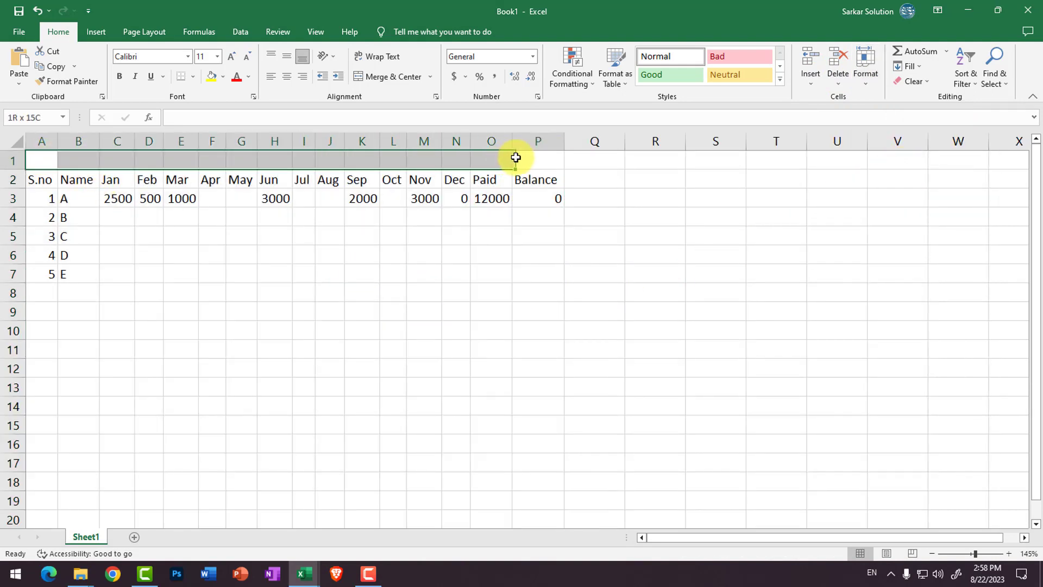
pyautogui.click(389, 76)
pyautogui.write('St')
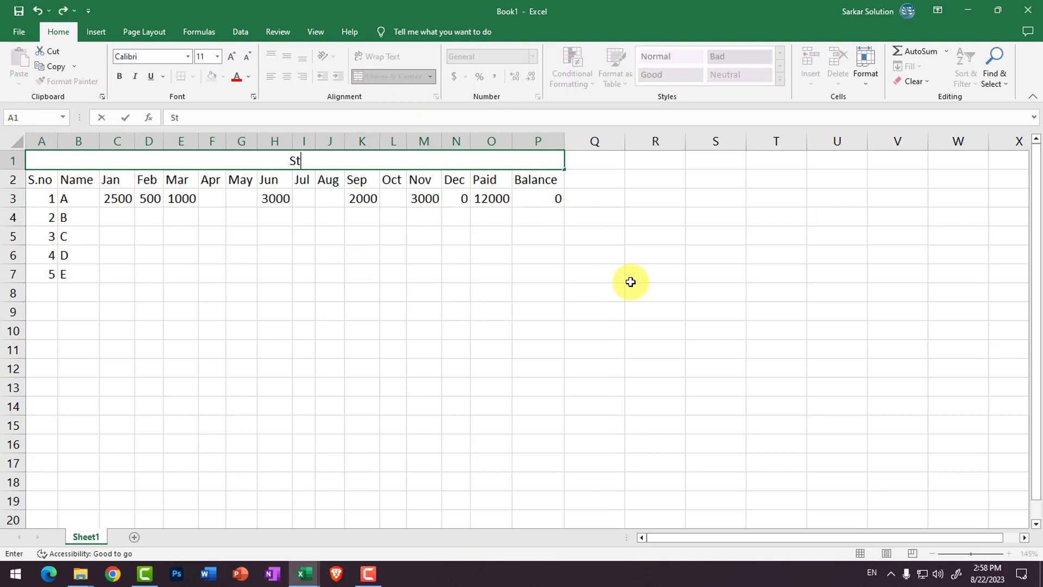
pyautogui.write('udent Fees')
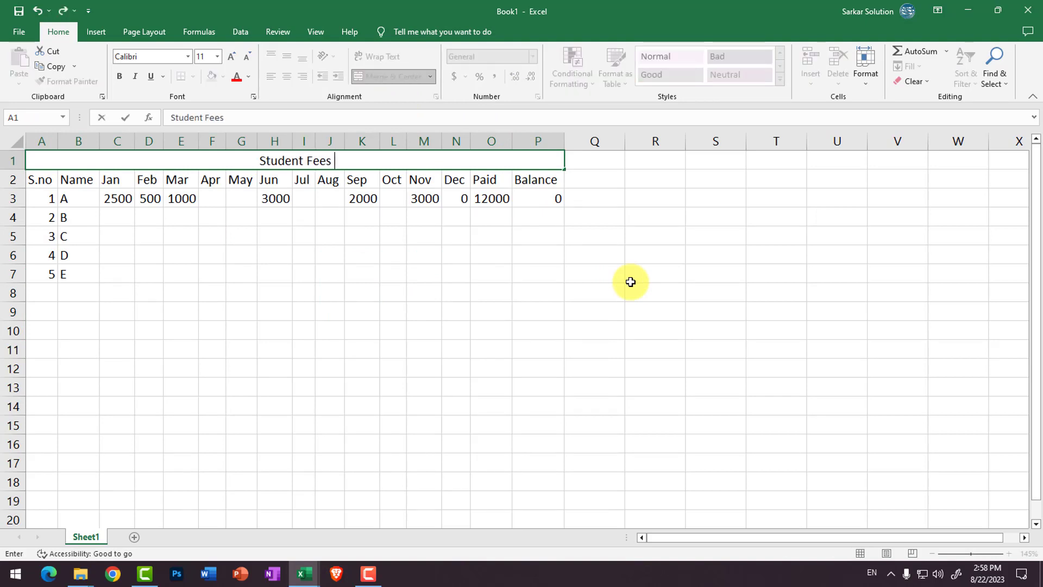
pyautogui.write(' Record')
pyautogui.press('Return')
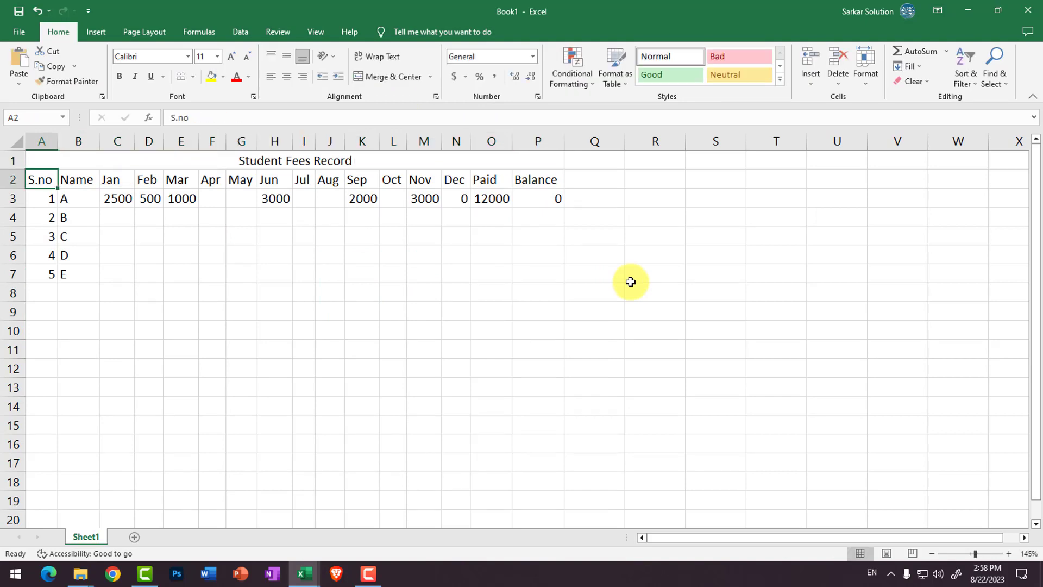
# Step: Make the title bold, 20-point and red
pyautogui.click(380, 162)
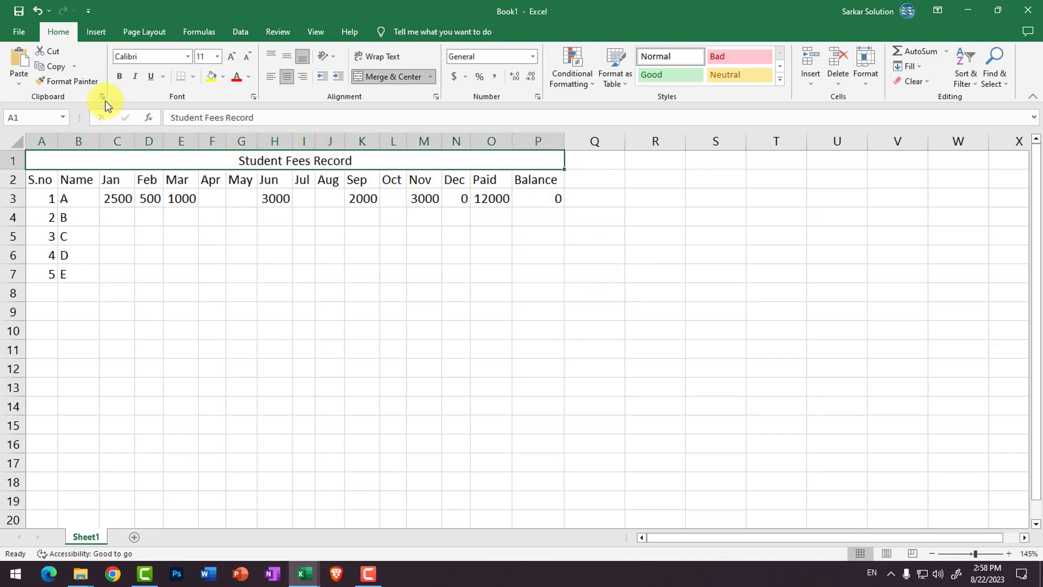
pyautogui.click(120, 76)
pyautogui.click(245, 58)
pyautogui.click(245, 57)
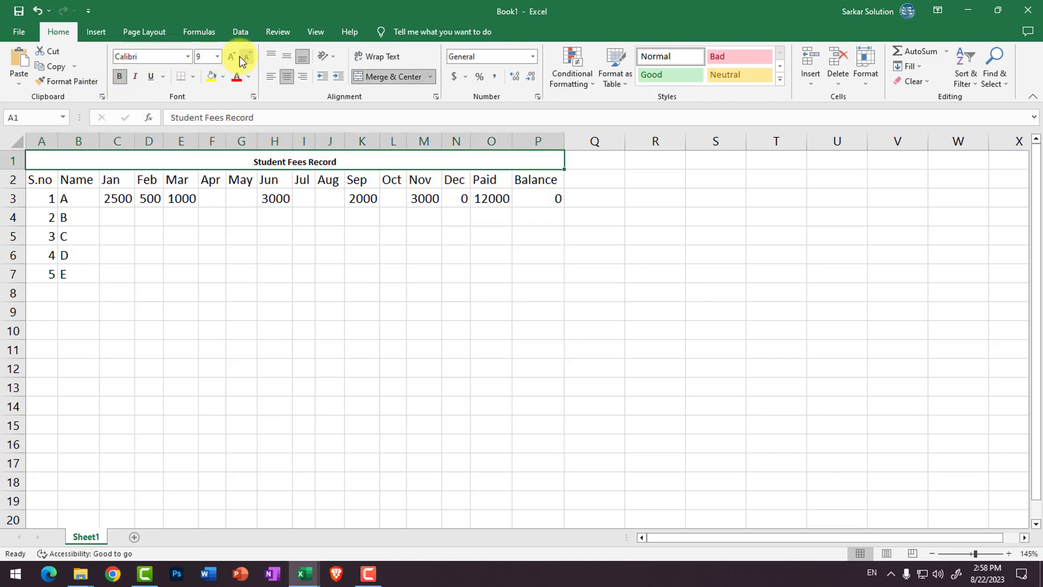
pyautogui.click(232, 57)
pyautogui.click(232, 57)
pyautogui.click(232, 57)
pyautogui.click(232, 57)
pyautogui.click(233, 58)
pyautogui.click(232, 57)
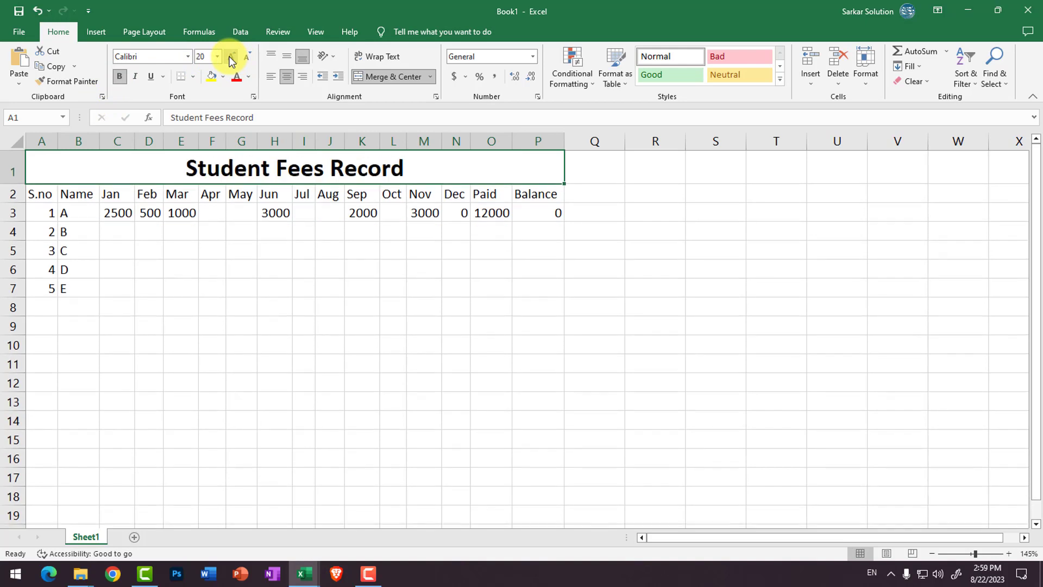
pyautogui.click(236, 77)
pyautogui.click(234, 213)
# Step: Make the headings S.no through Dec (A2:N2) bold
pyautogui.moveTo(38, 194); pyautogui.dragTo(469, 196)
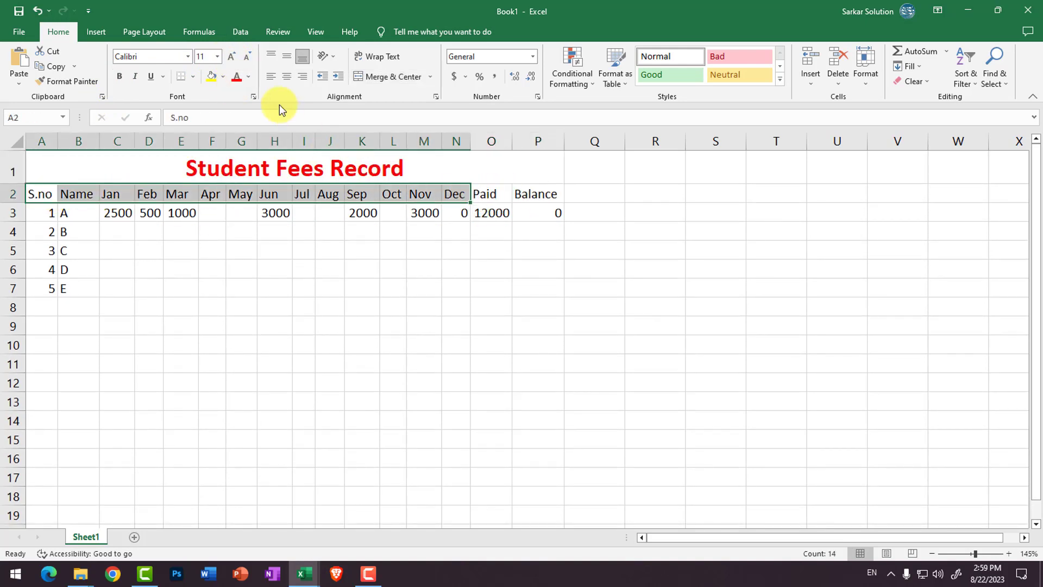
pyautogui.click(120, 76)
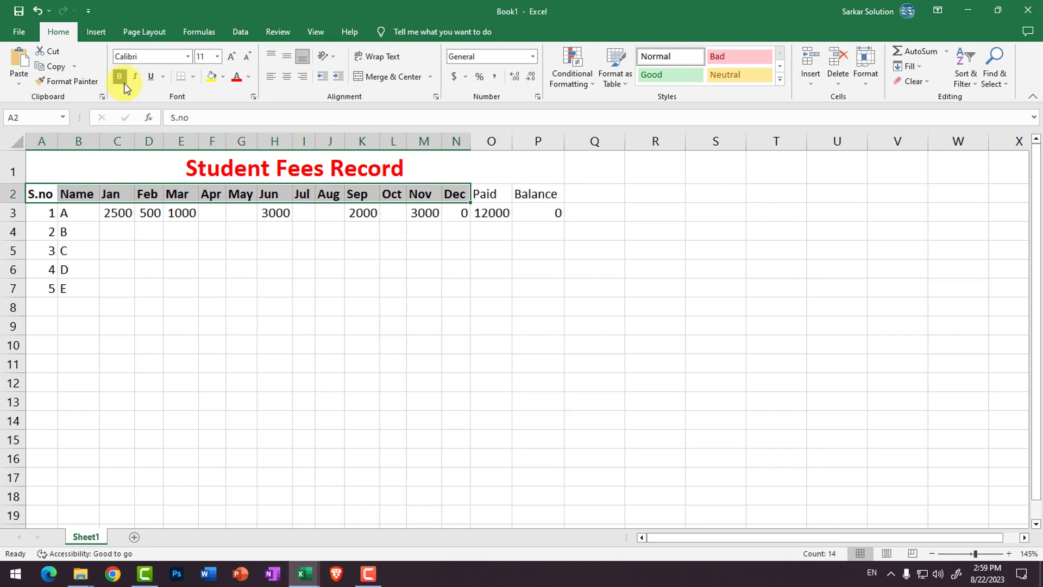
pyautogui.click(211, 225)
# Step: Fill the header row A2:P2 with light gold
pyautogui.moveTo(51, 194); pyautogui.dragTo(457, 195)
pyautogui.click(456, 194)
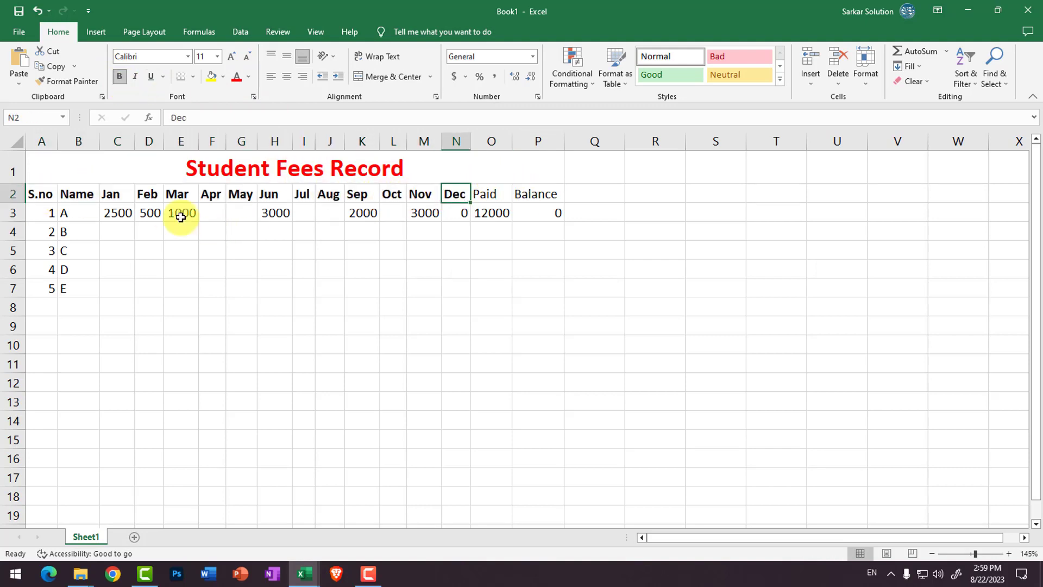
pyautogui.moveTo(39, 194); pyautogui.dragTo(524, 189)
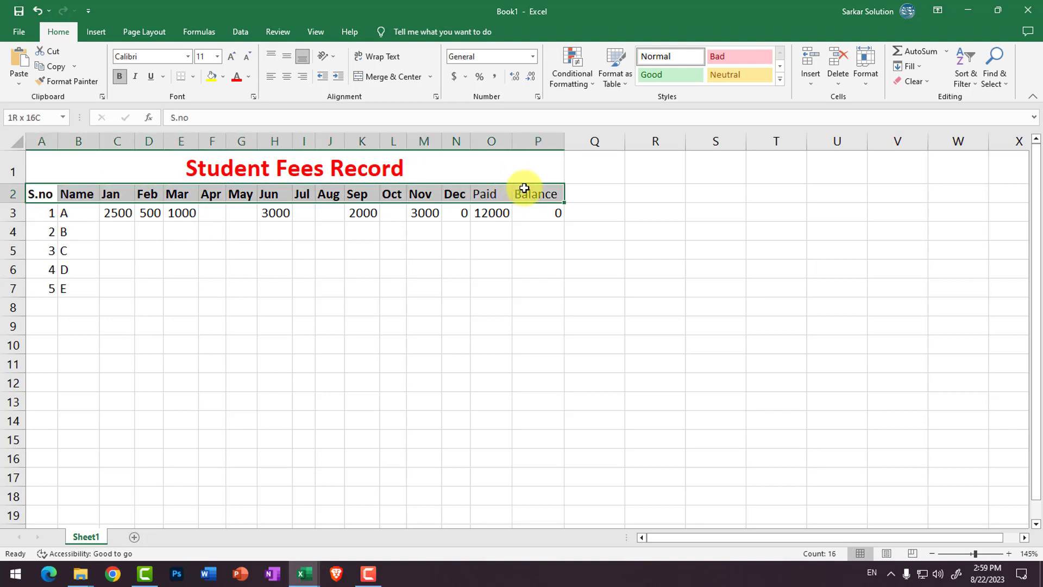
pyautogui.click(223, 77)
pyautogui.click(287, 125)
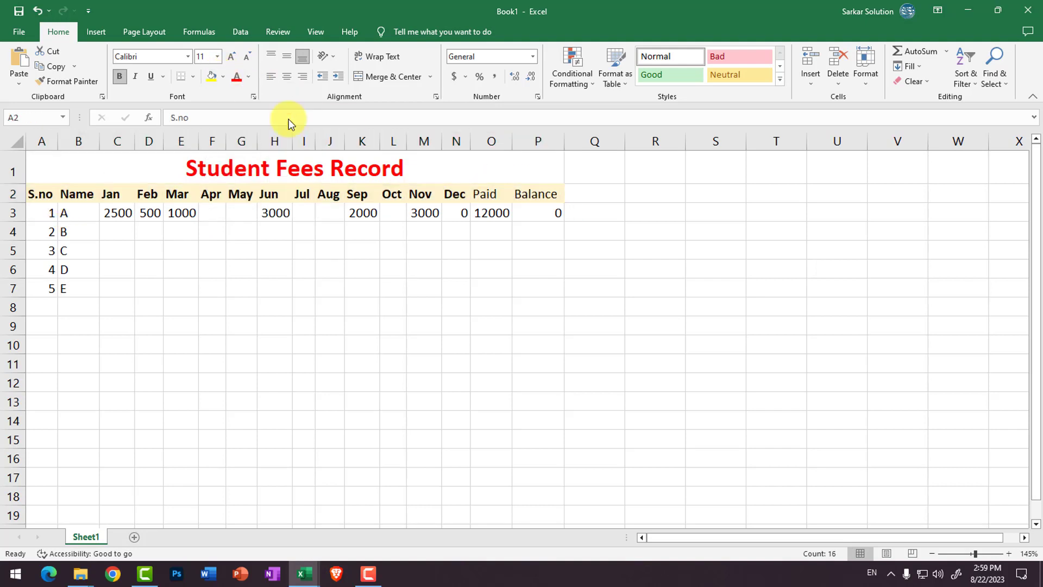
pyautogui.click(116, 250)
pyautogui.moveTo(42, 212); pyautogui.dragTo(44, 288)
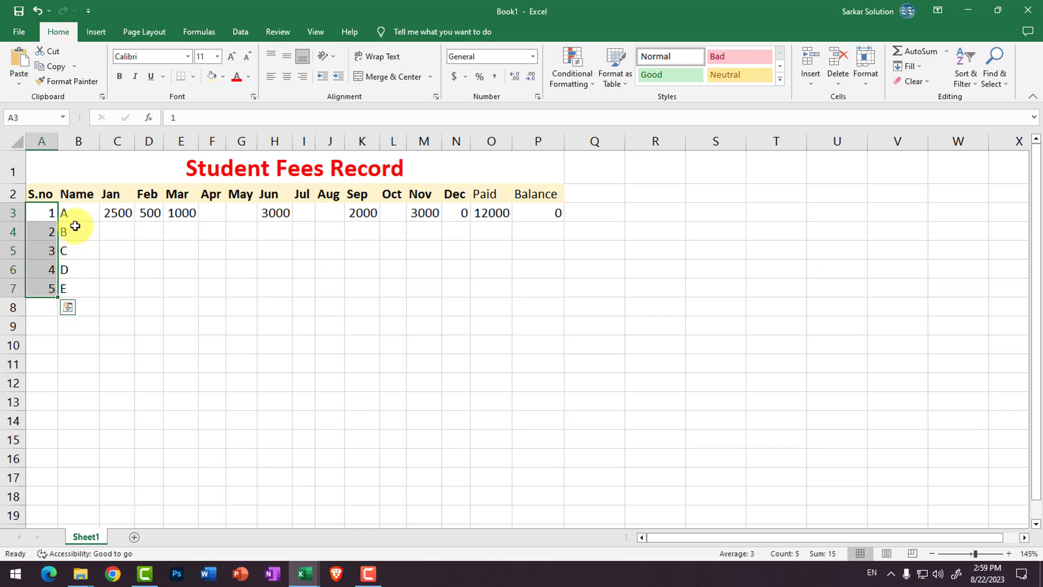
pyautogui.moveTo(77, 217); pyautogui.dragTo(82, 285)
pyautogui.click(70, 235)
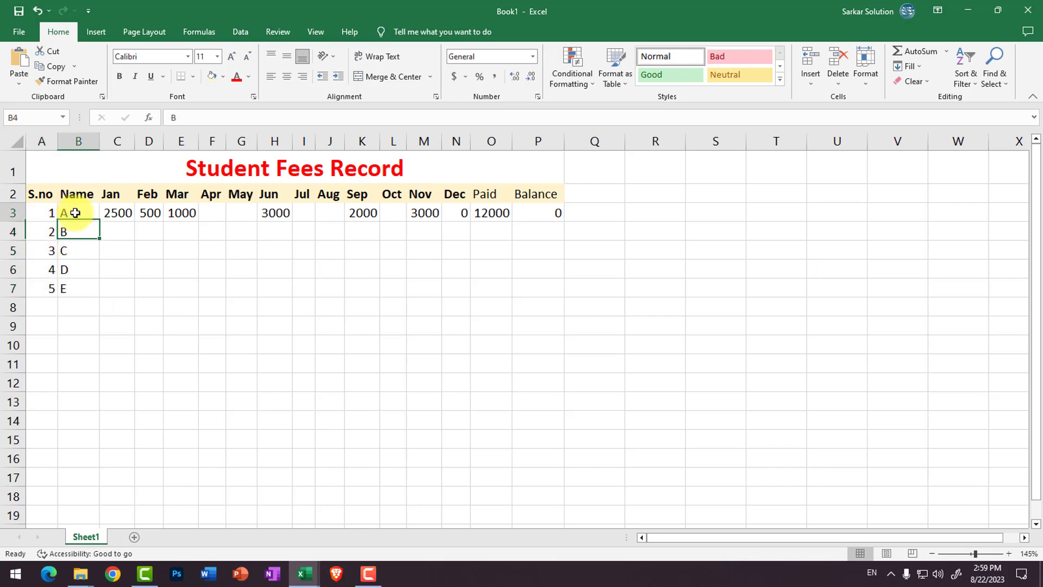
pyautogui.moveTo(69, 211); pyautogui.dragTo(75, 275)
pyautogui.click(109, 247)
pyautogui.click(120, 208)
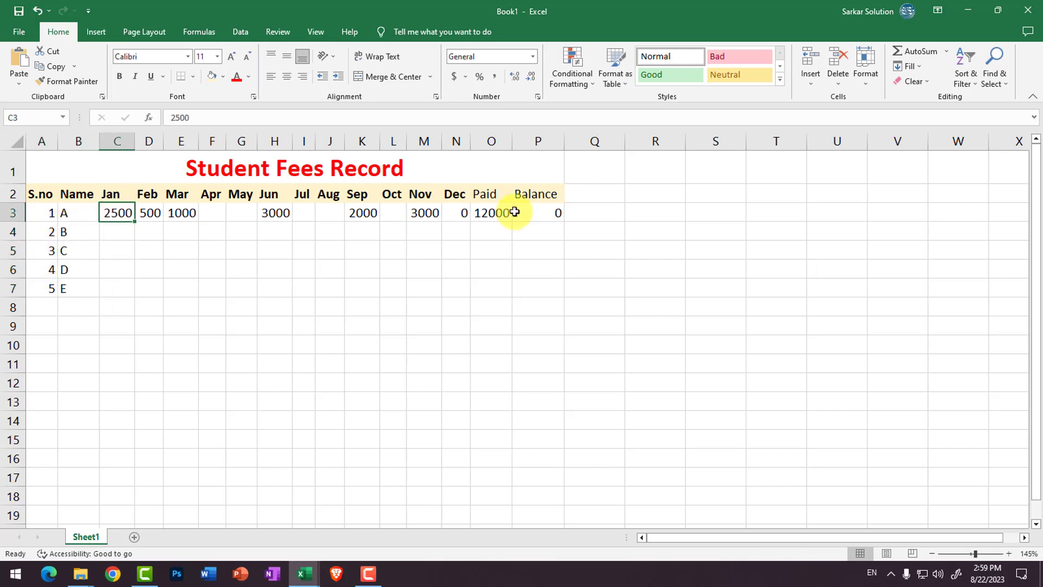
pyautogui.click(500, 213)
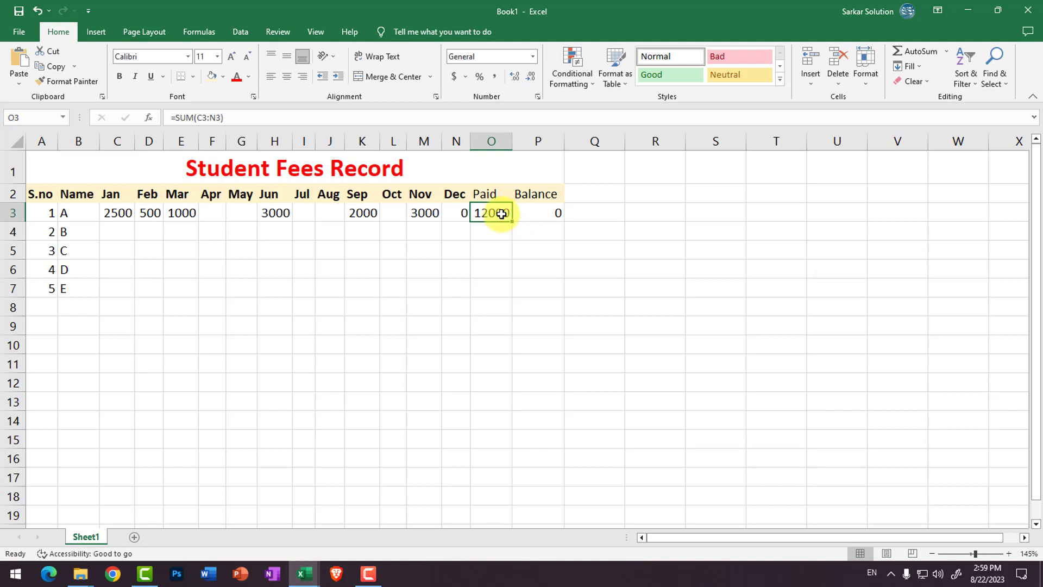
pyautogui.click(533, 213)
pyautogui.moveTo(477, 213)
pyautogui.mouseDown()
pyautogui.moveTo(526, 259)
pyautogui.moveTo(531, 284)
pyautogui.mouseUp()
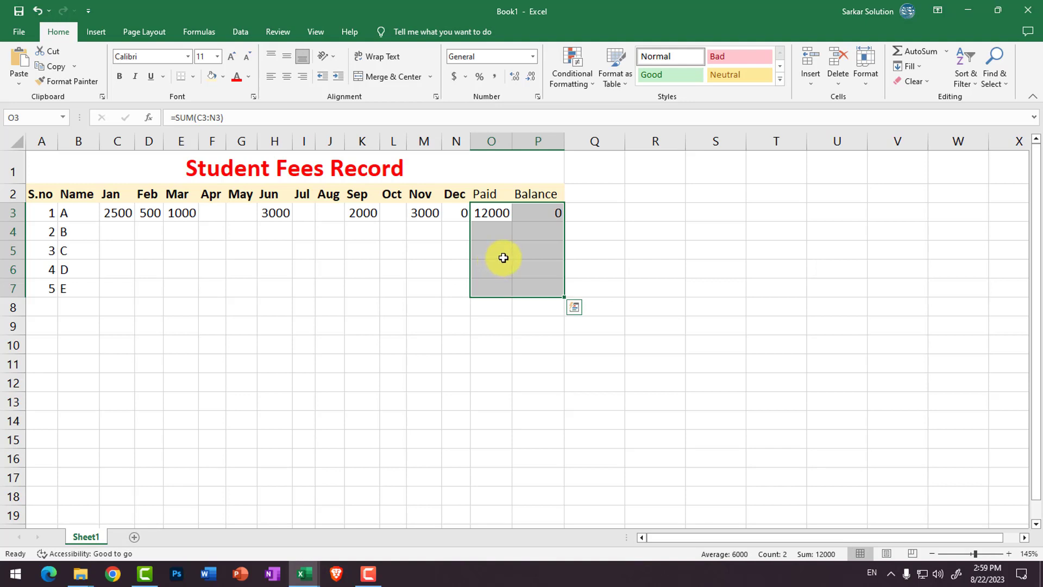
pyautogui.click(329, 269)
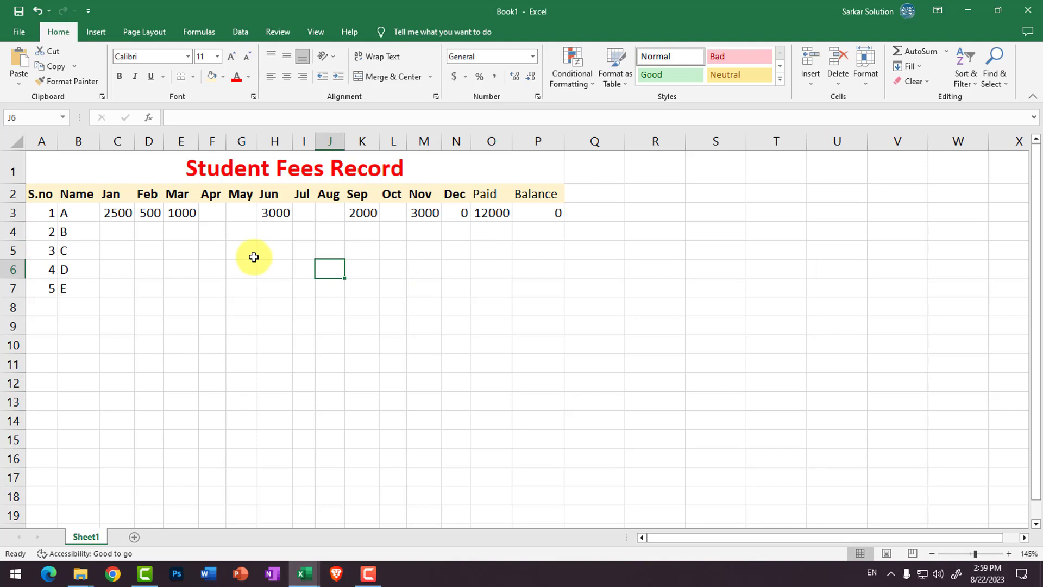
pyautogui.click(212, 216)
pyautogui.click(182, 214)
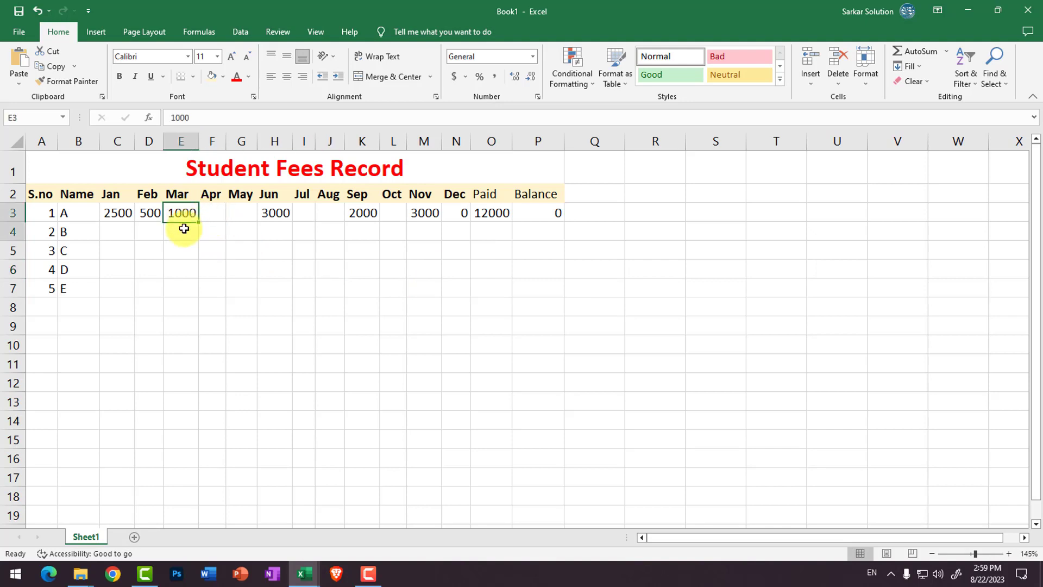
pyautogui.moveTo(184, 229); pyautogui.dragTo(189, 282)
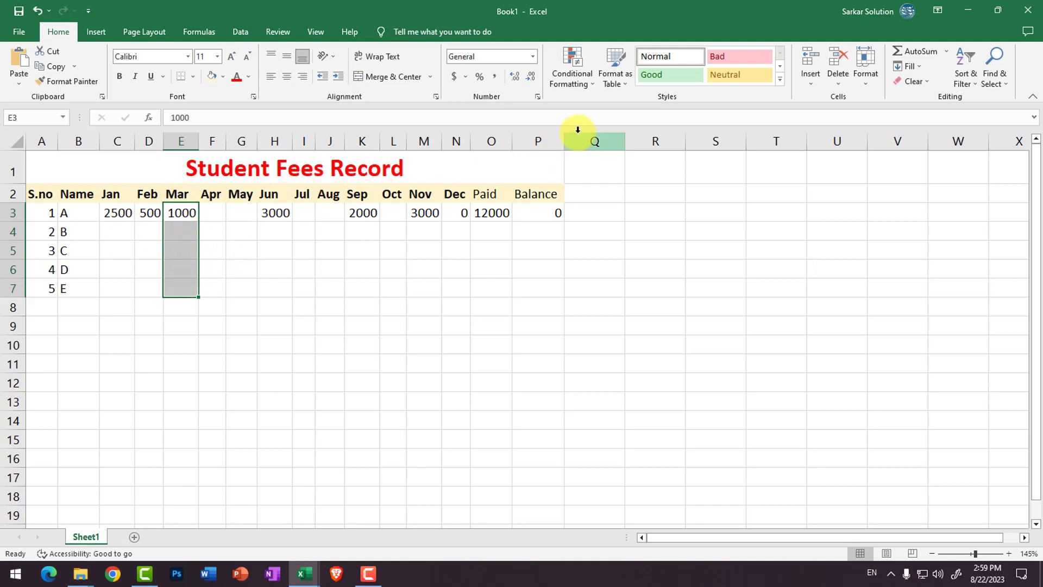
pyautogui.click(582, 80)
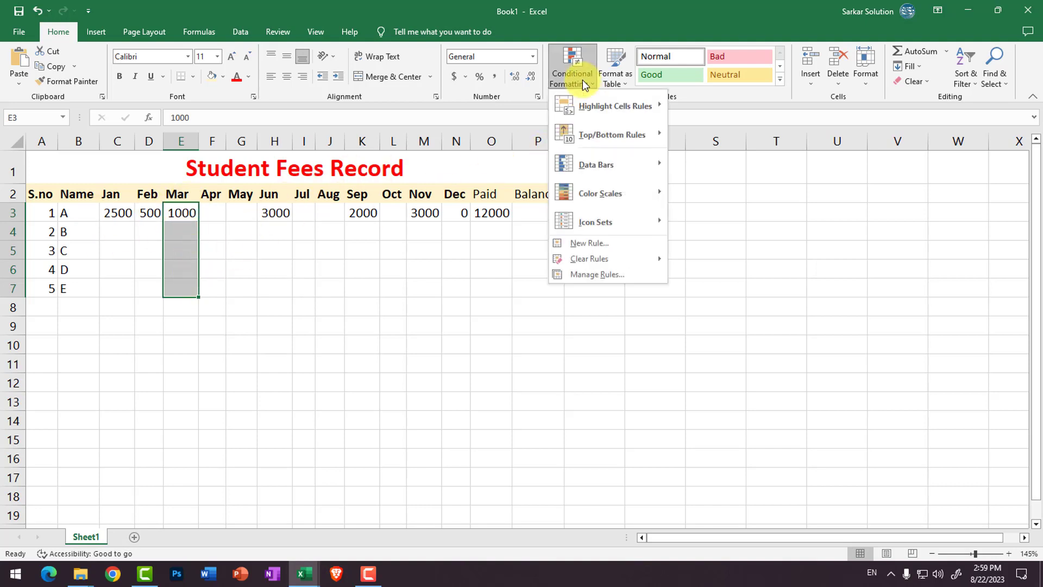
pyautogui.click(597, 243)
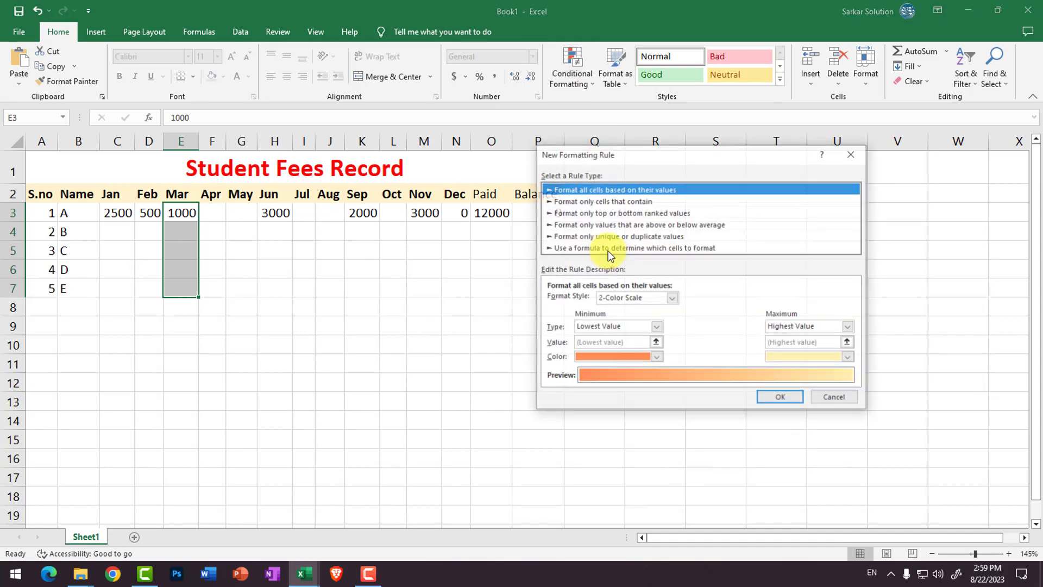
pyautogui.click(604, 201)
pyautogui.click(709, 301)
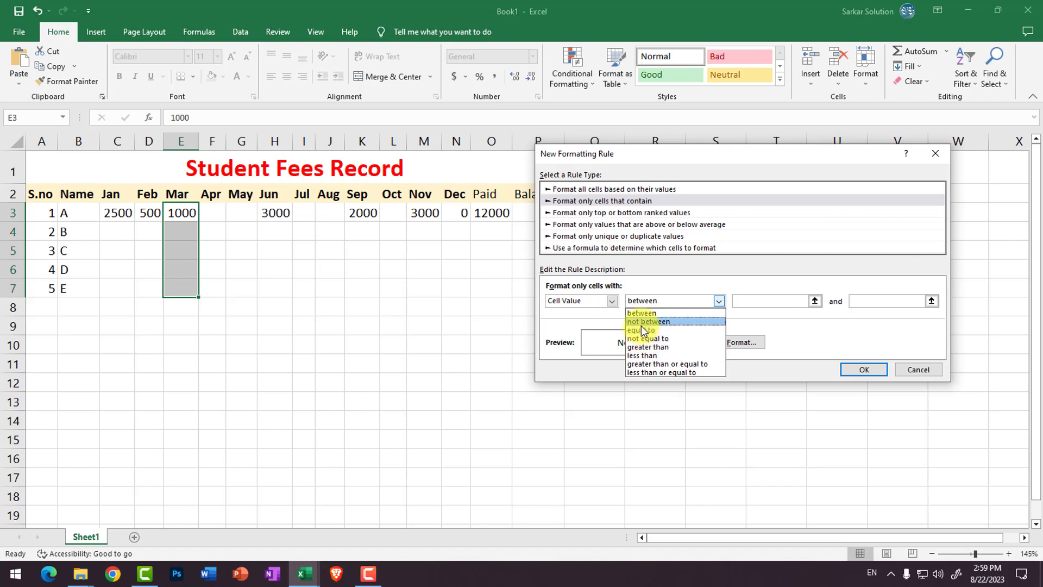
pyautogui.click(644, 357)
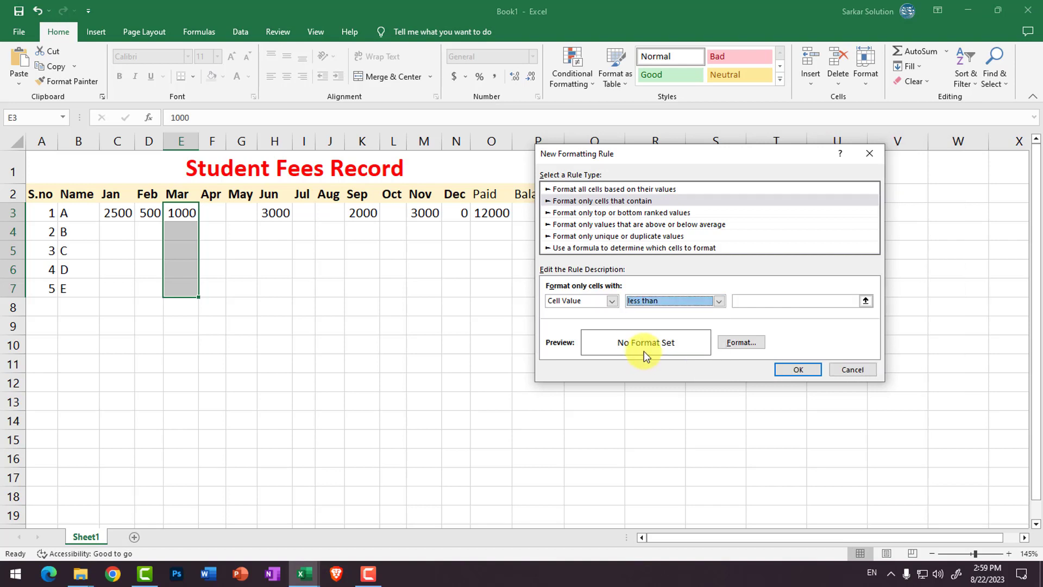
pyautogui.click(749, 300)
pyautogui.write('1000')
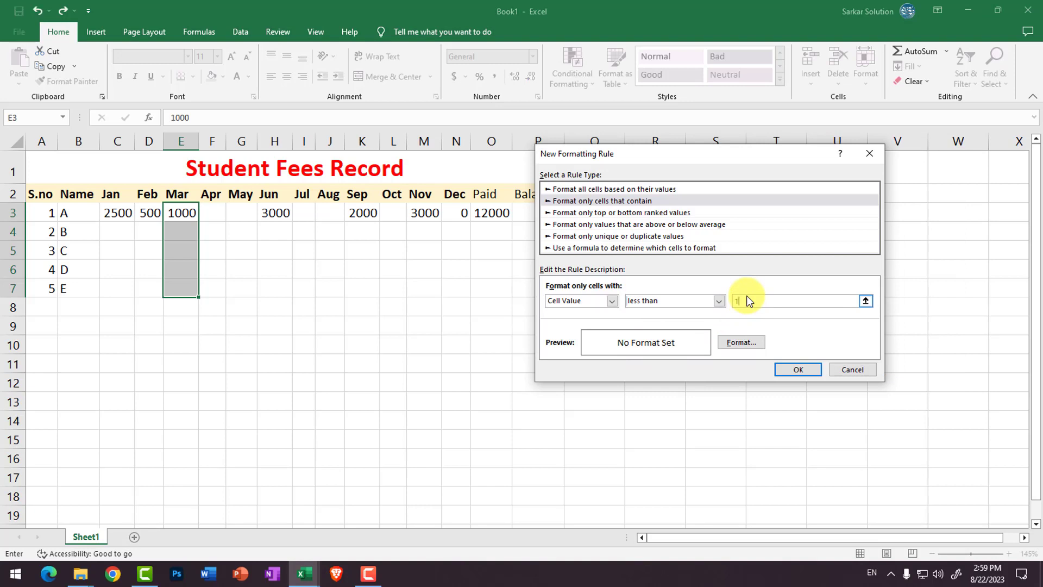
pyautogui.click(798, 369)
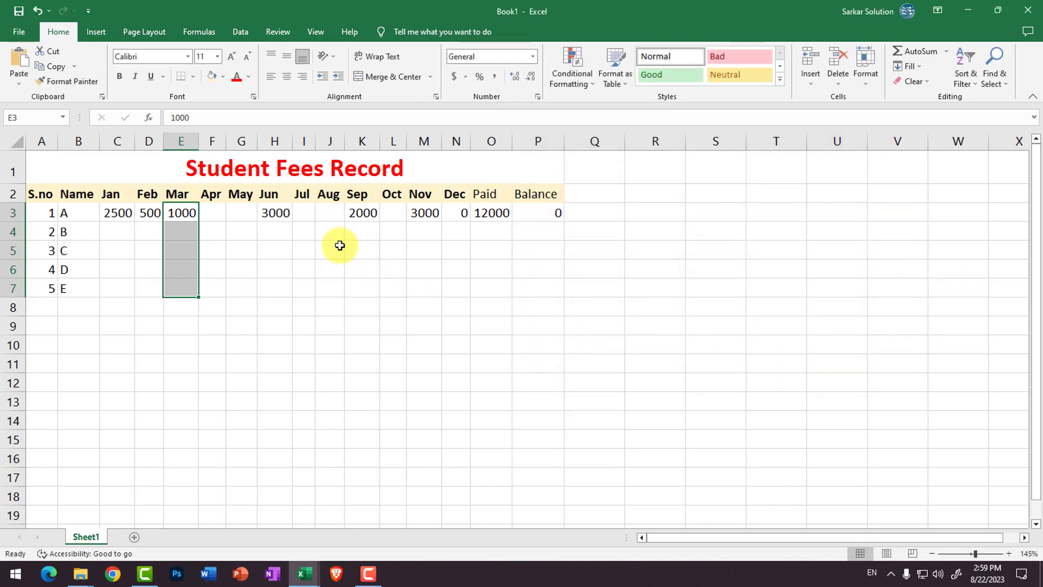
pyautogui.click(187, 229)
# Step: Enter 900 in E4, then start a conditional formatting rule on E3:E7
pyautogui.write('90')
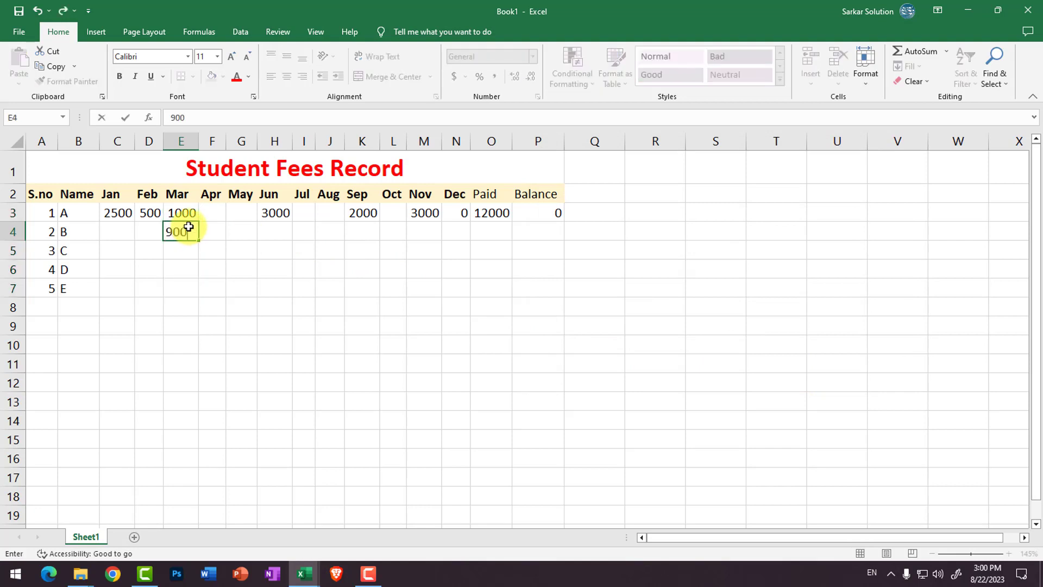
pyautogui.write('0')
pyautogui.press('Return')
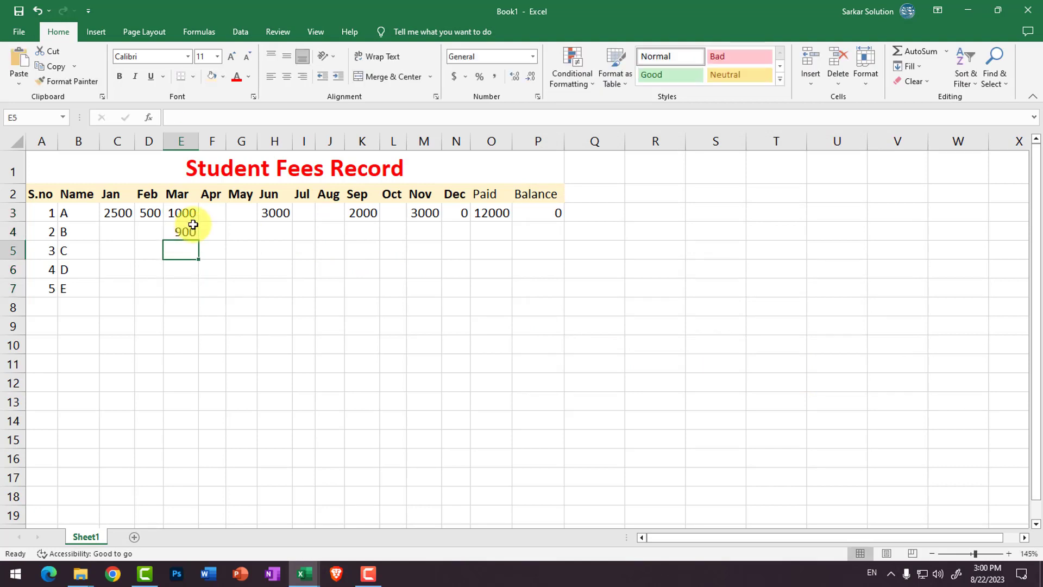
pyautogui.moveTo(188, 215); pyautogui.dragTo(182, 288)
pyautogui.click(573, 76)
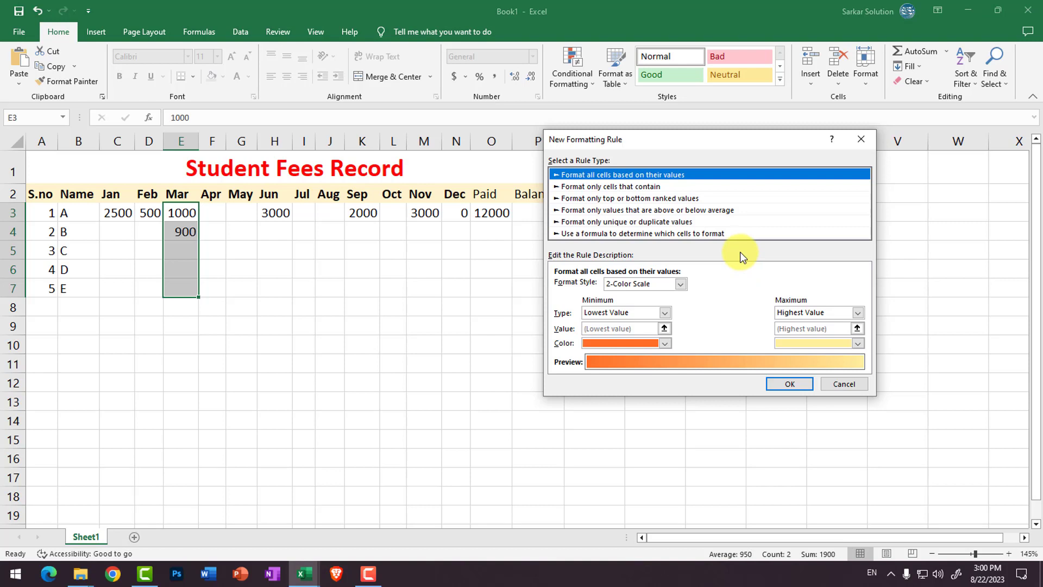
# Step: Set the rule to format cells less than 1000 with a red background fill
pyautogui.click(648, 188)
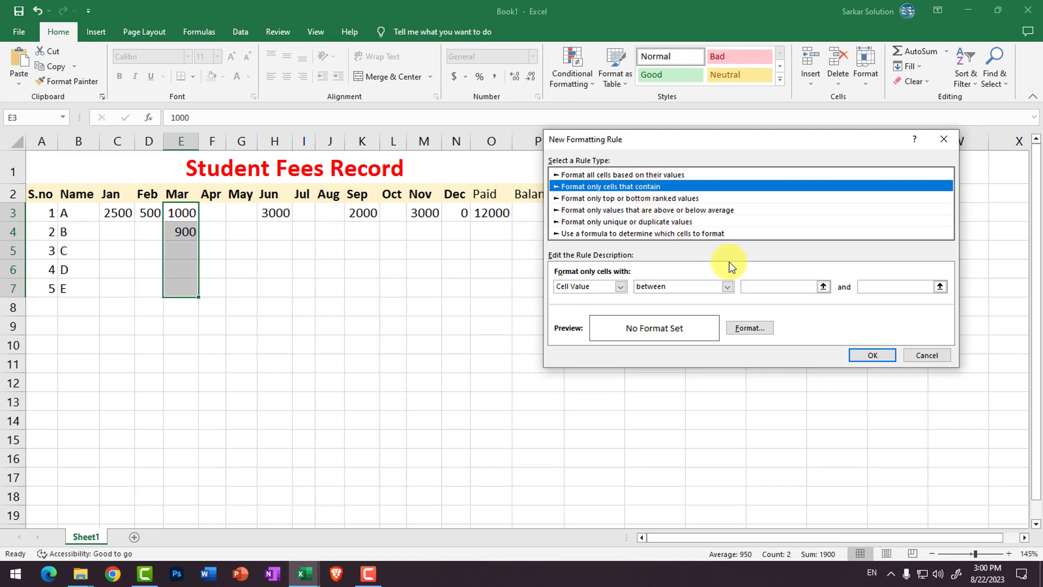
pyautogui.click(708, 288)
pyautogui.click(711, 341)
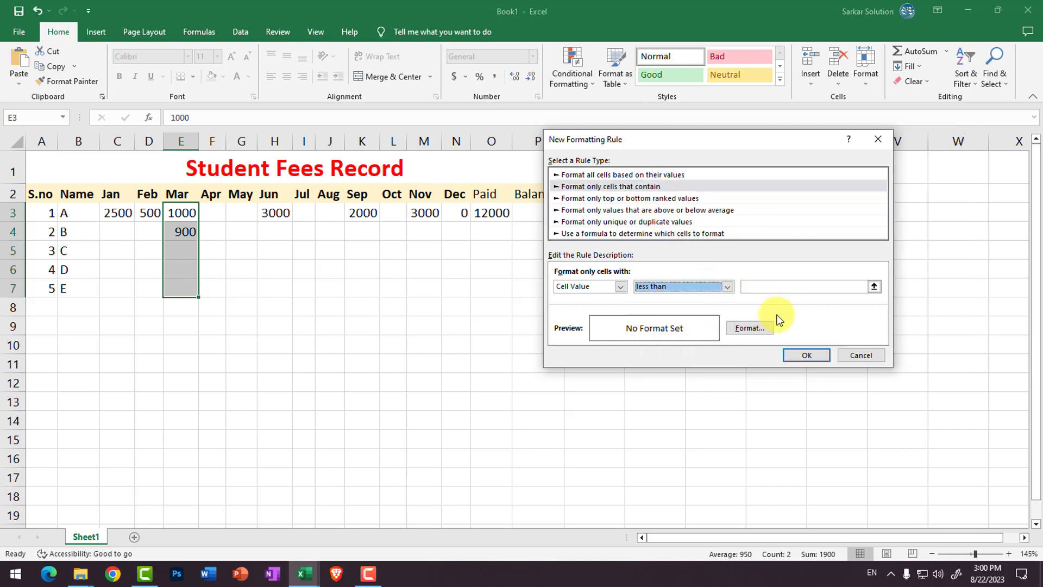
pyautogui.click(818, 283)
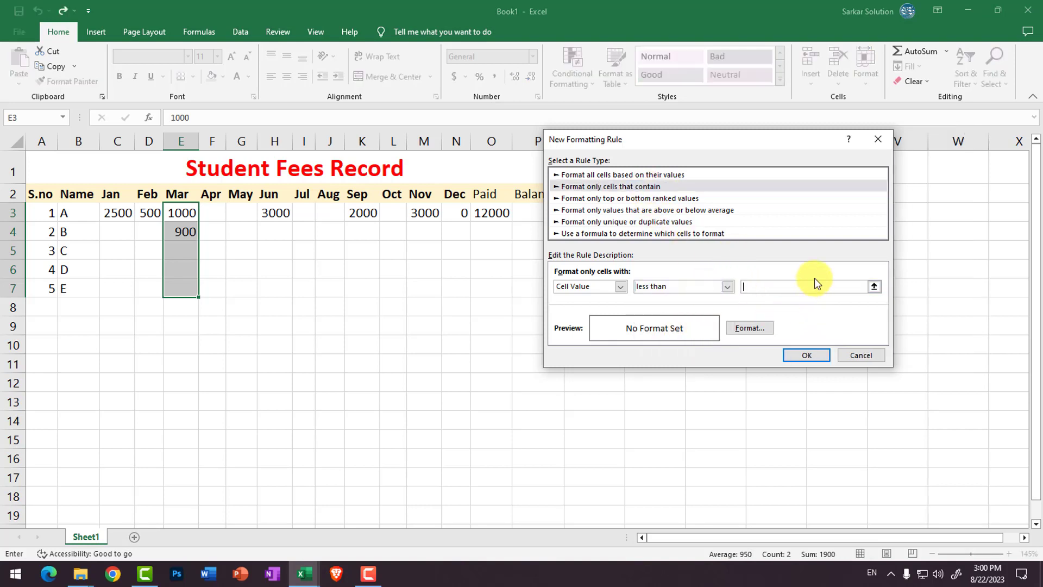
pyautogui.write('1000')
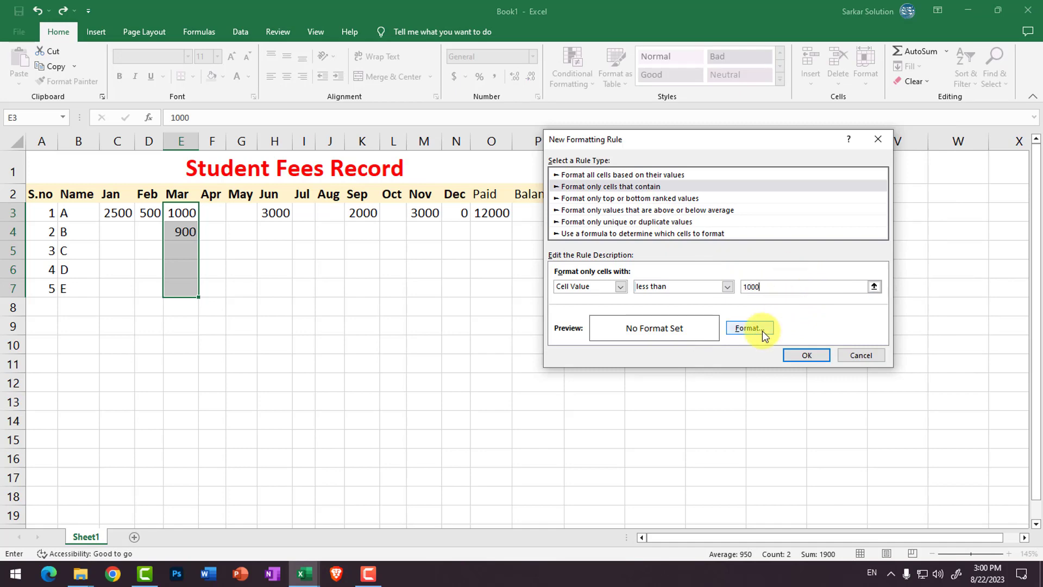
pyautogui.click(755, 329)
pyautogui.click(761, 213)
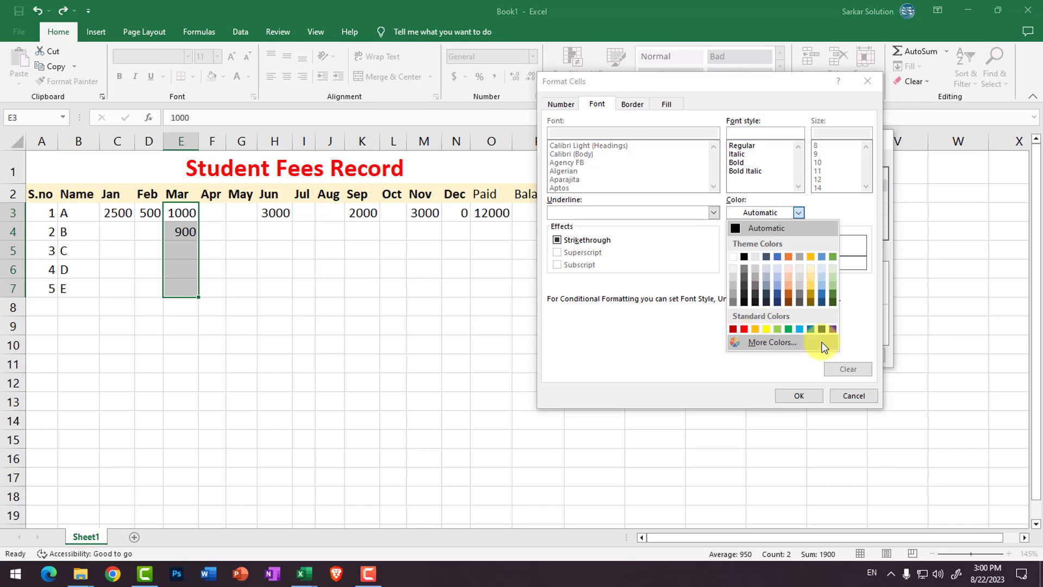
pyautogui.click(670, 343)
pyautogui.click(668, 103)
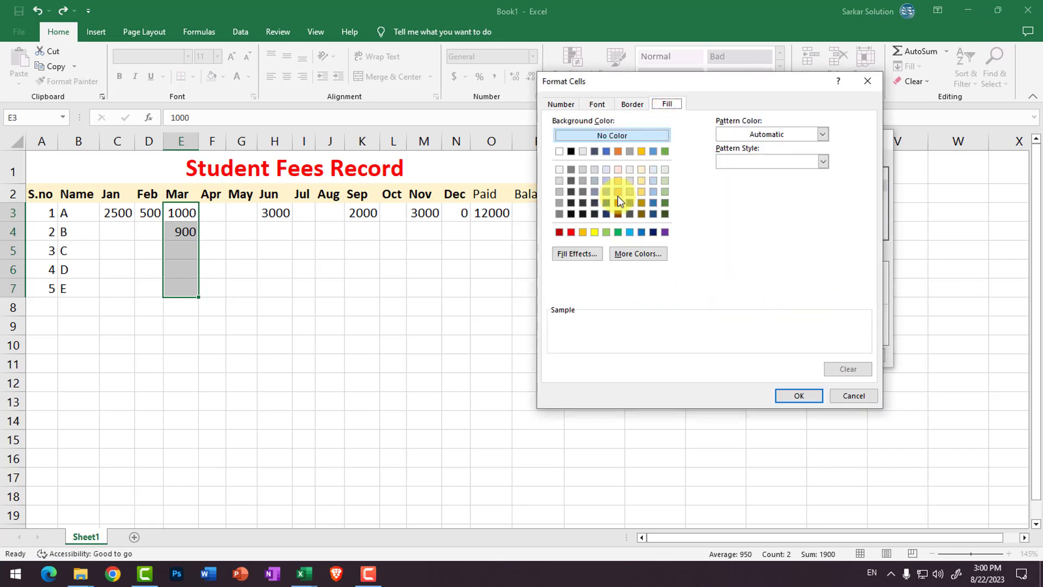
pyautogui.click(573, 231)
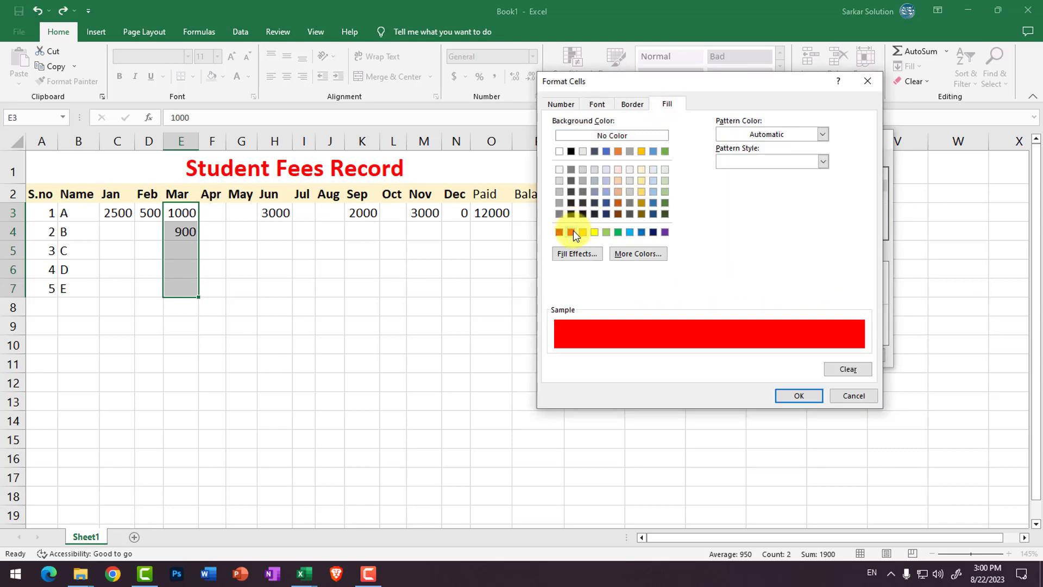
pyautogui.click(795, 396)
# Step: Apply the red rule and enter 500 as student C's March fee
pyautogui.click(799, 354)
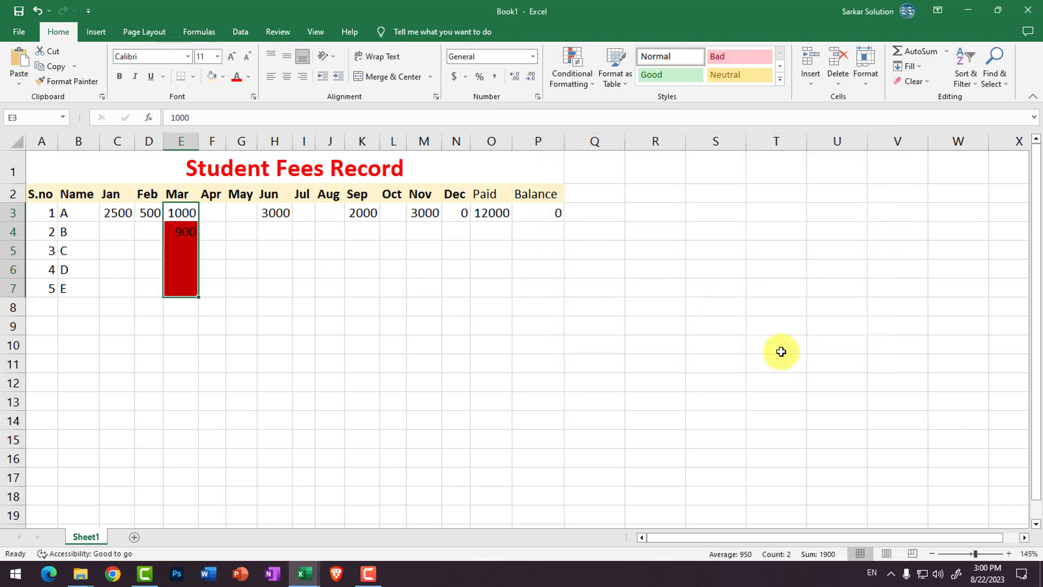
pyautogui.click(191, 229)
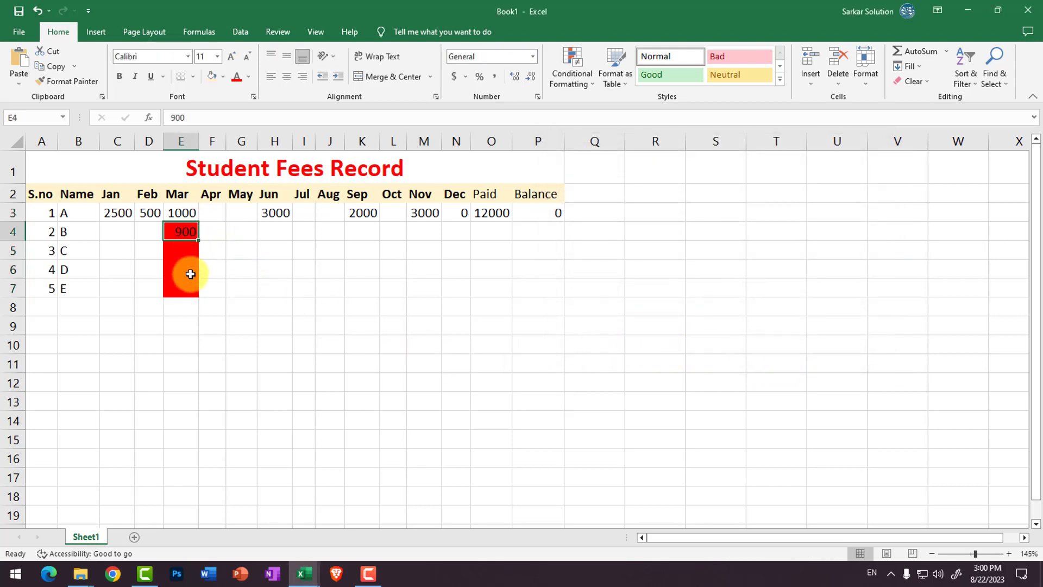
pyautogui.click(187, 253)
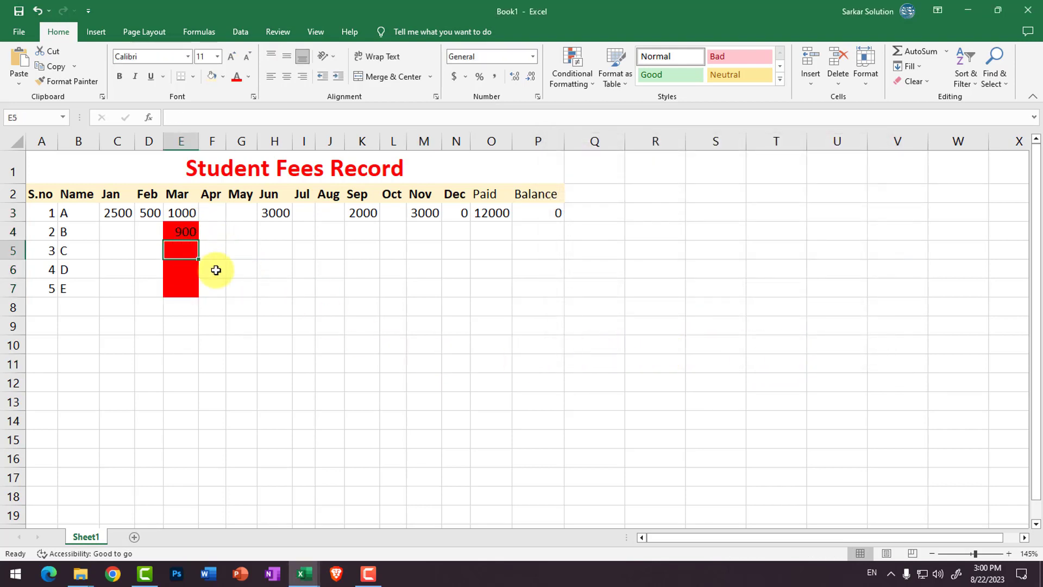
pyautogui.write('500')
pyautogui.press('Return')
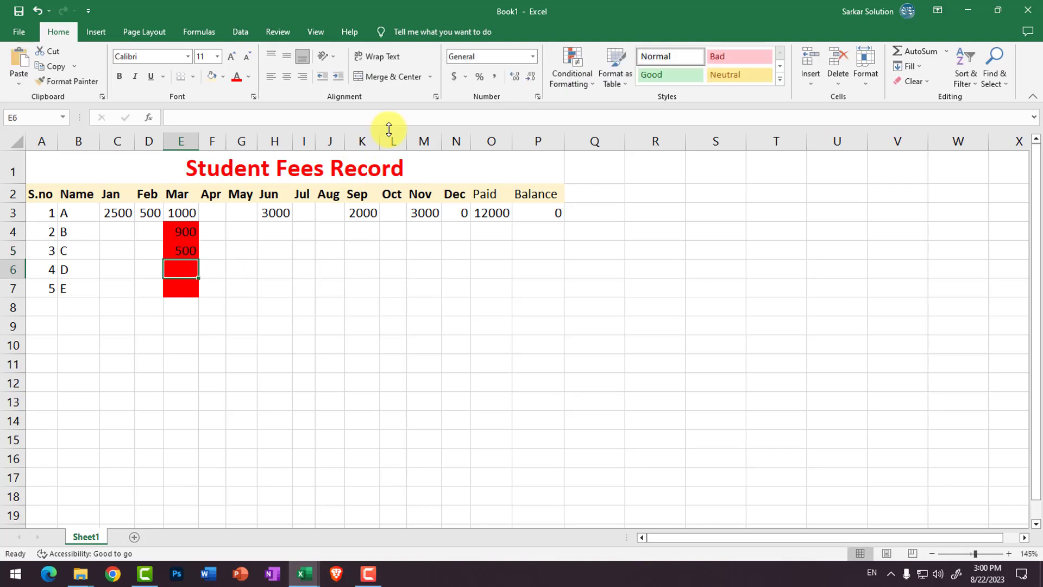
# Step: Enter 1001 as student D's March fee
pyautogui.write('100')
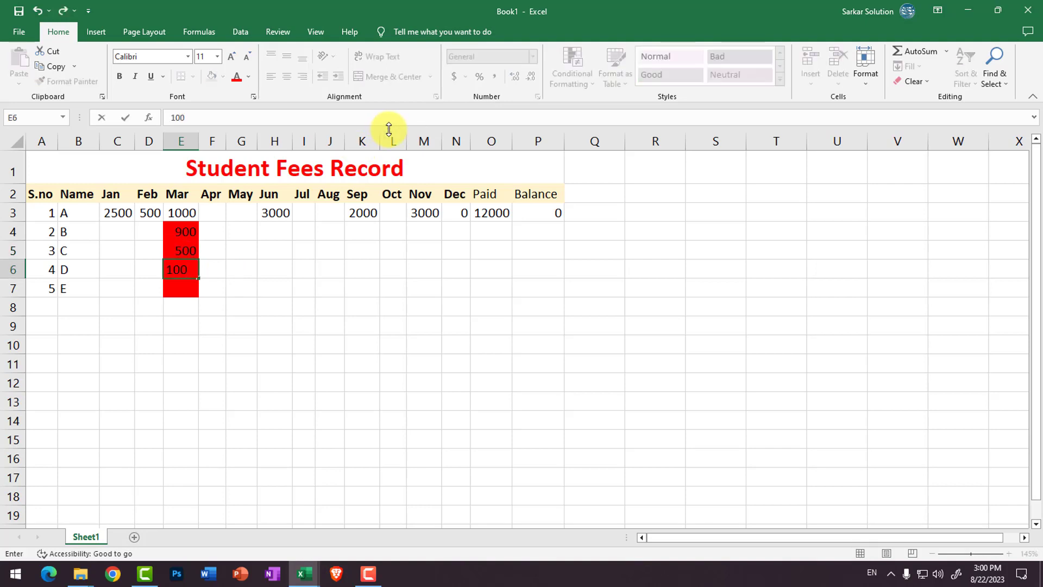
pyautogui.write('00')
pyautogui.press('BackSpace')
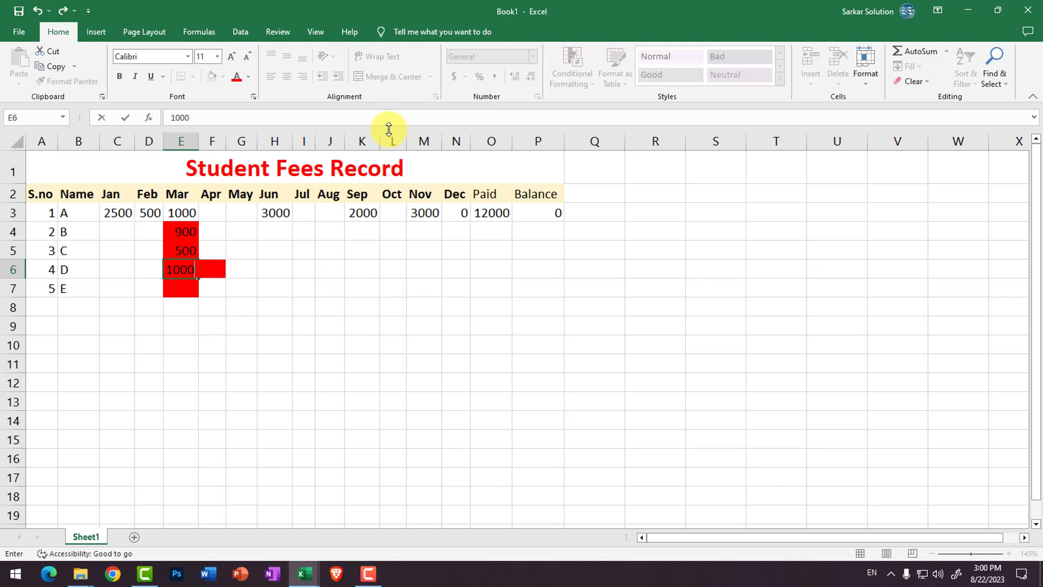
pyautogui.press('BackSpace')
pyautogui.write('1')
pyautogui.press('Return')
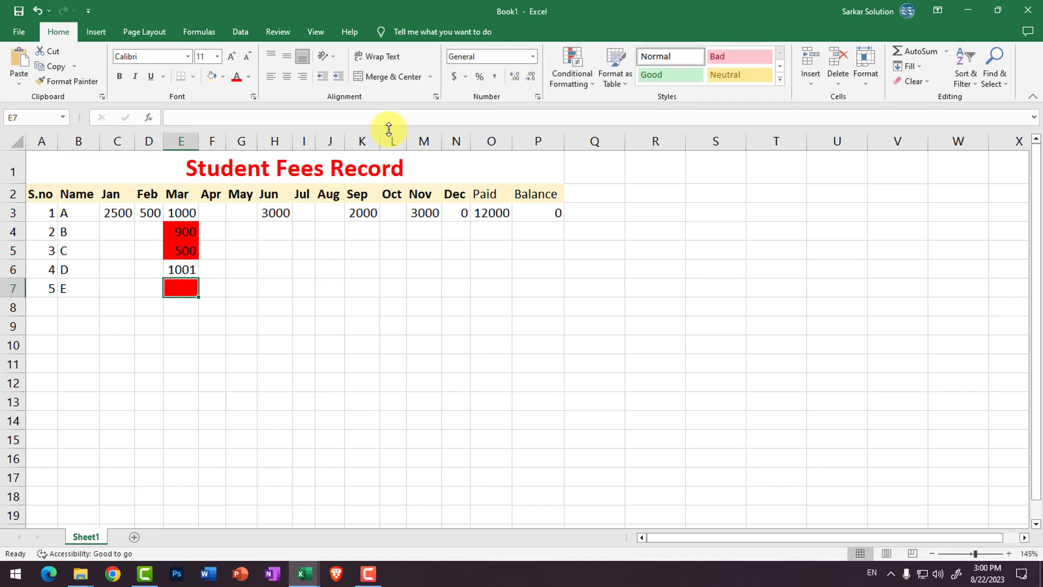
# Step: Show taskbar previews of the Practice Formula and Book1 workbooks
pyautogui.click(362, 250)
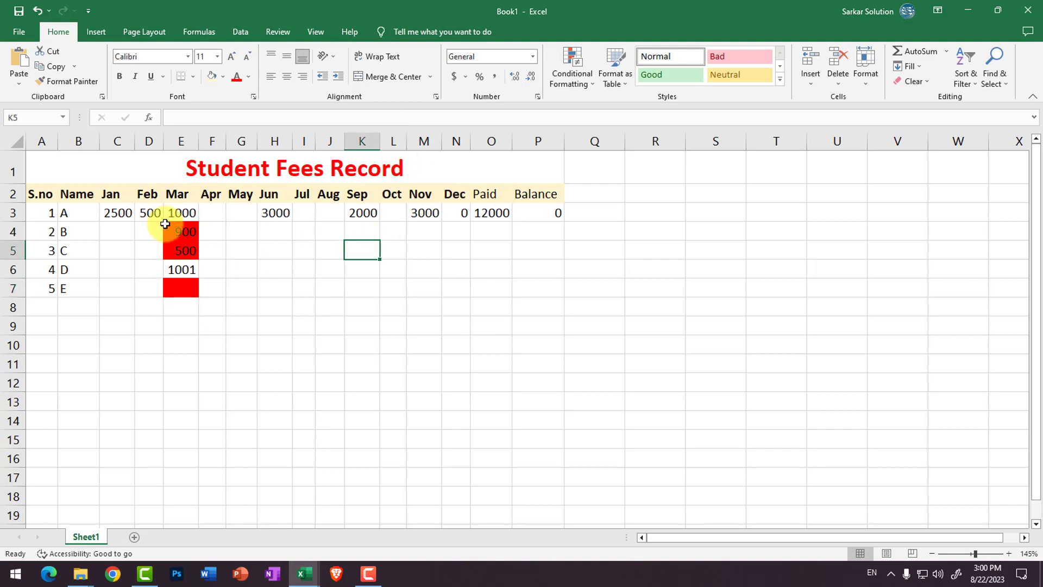
pyautogui.click(117, 233)
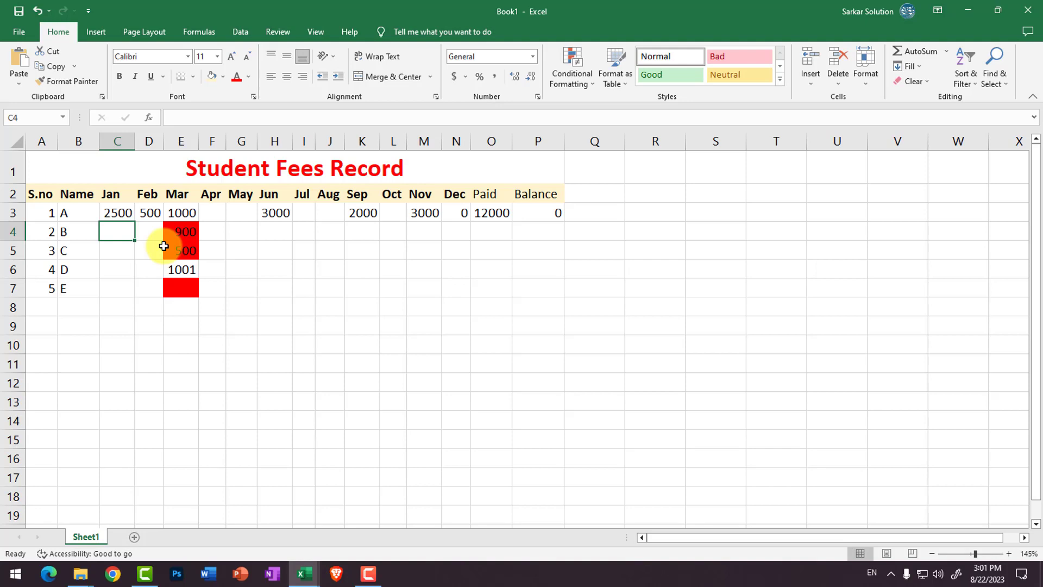
pyautogui.click(267, 306)
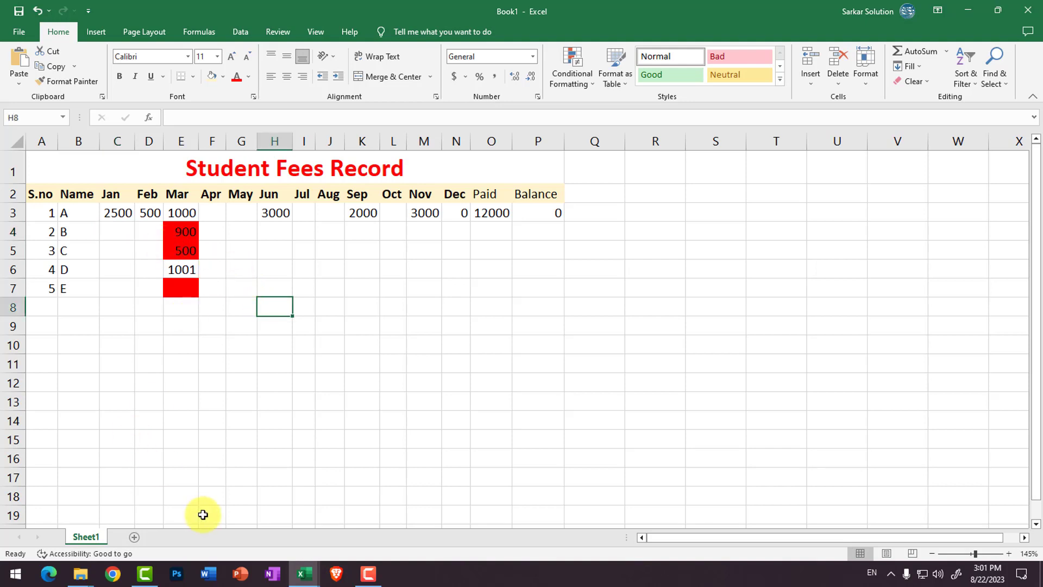
pyautogui.click(304, 573)
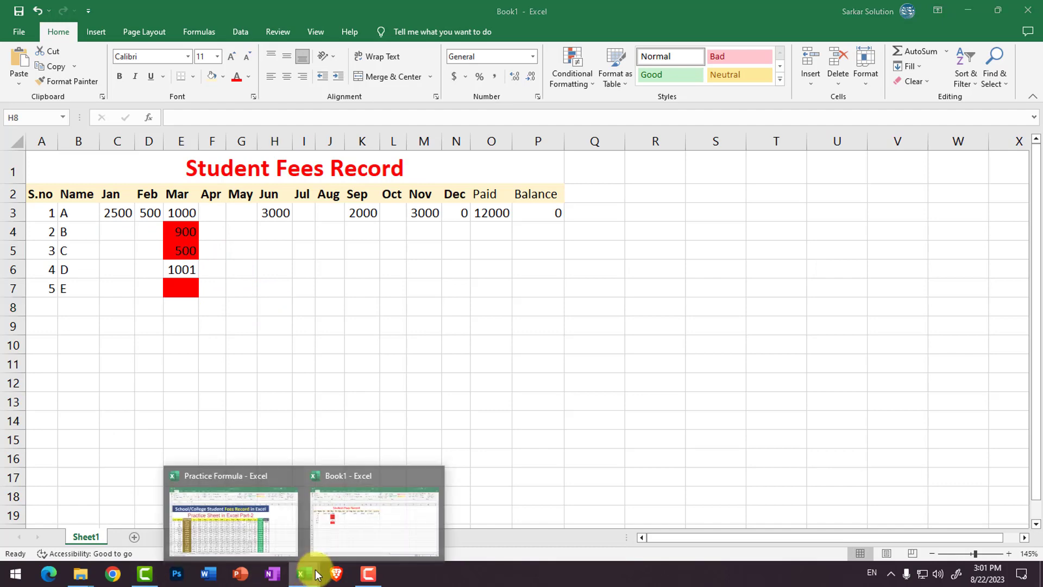
# Step: Switch to Practice Formula and review the Fees Record Balance and Total Fees columns
pyautogui.click(272, 531)
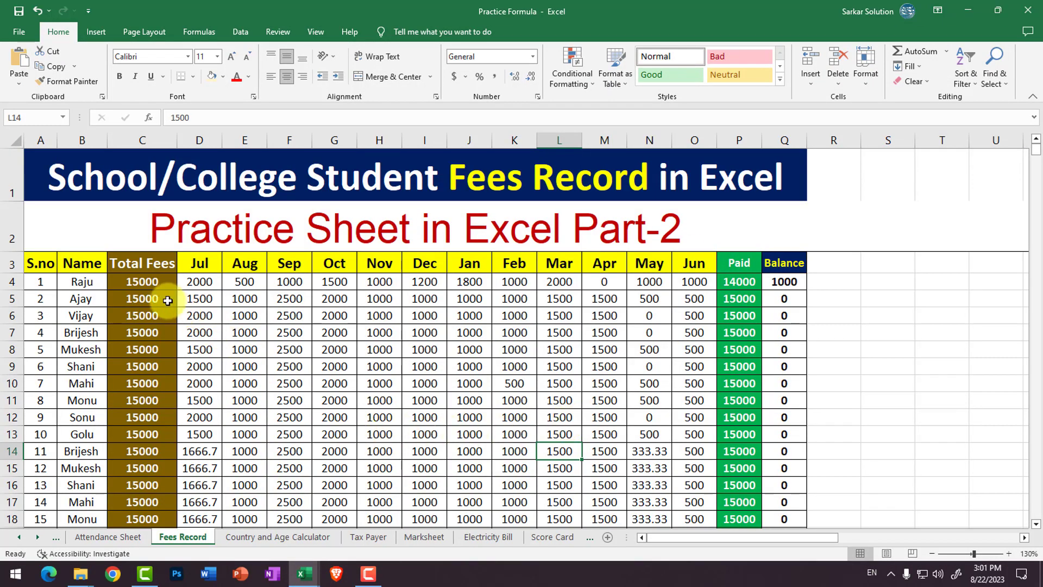
pyautogui.moveTo(162, 282); pyautogui.dragTo(143, 505)
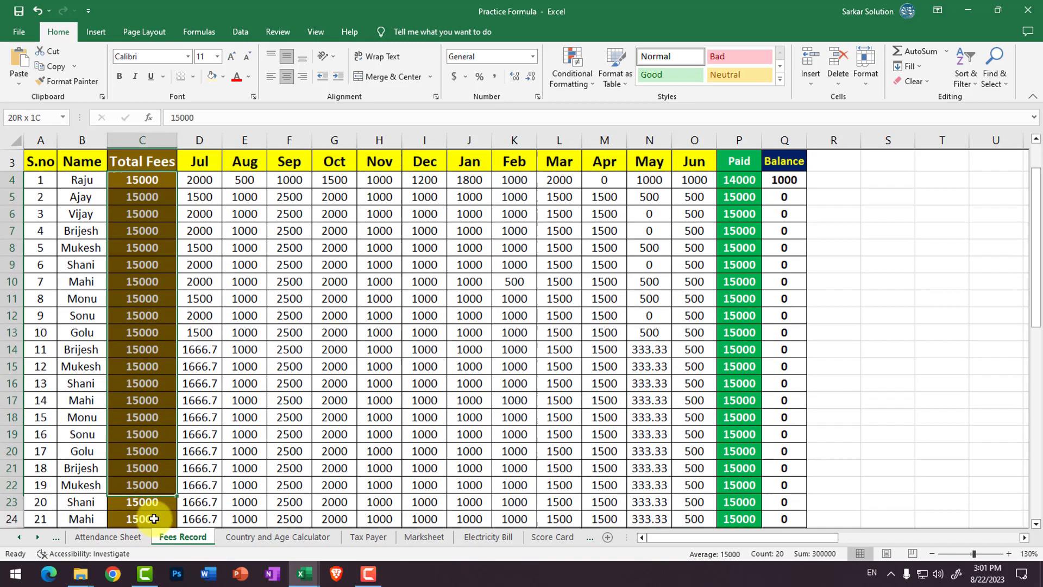
pyautogui.moveTo(784, 179); pyautogui.dragTo(788, 351)
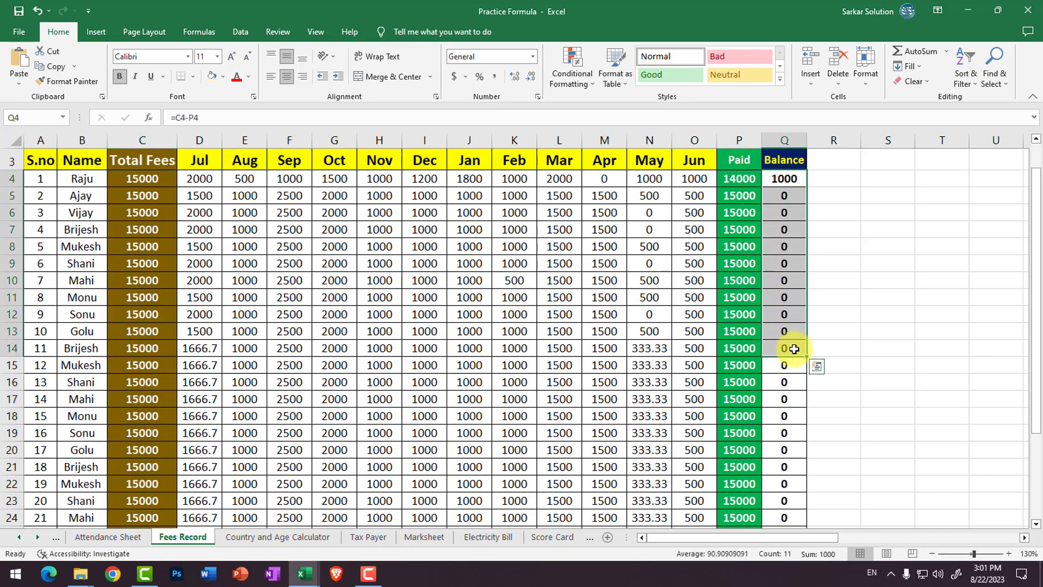
pyautogui.scroll(2, 788, 348)
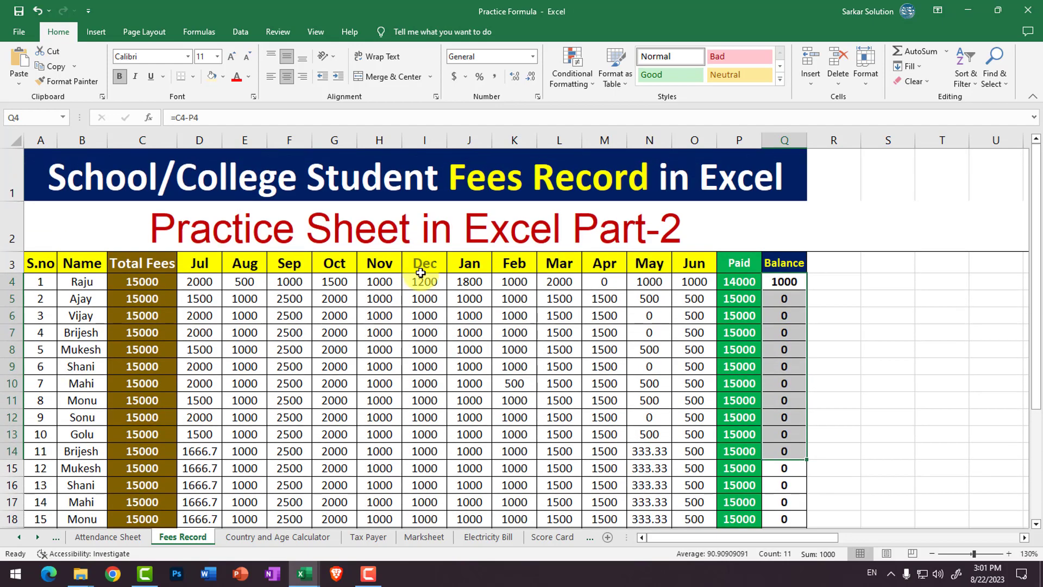
pyautogui.click(148, 263)
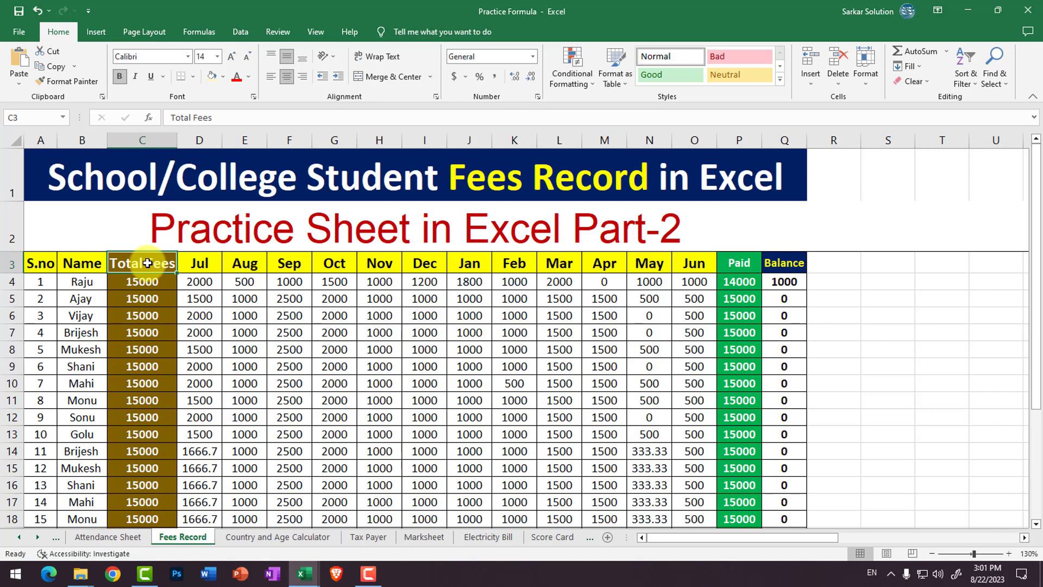
# Step: Review the Country and Age Calculator answers, then show the workbook previews again
pyautogui.click(260, 538)
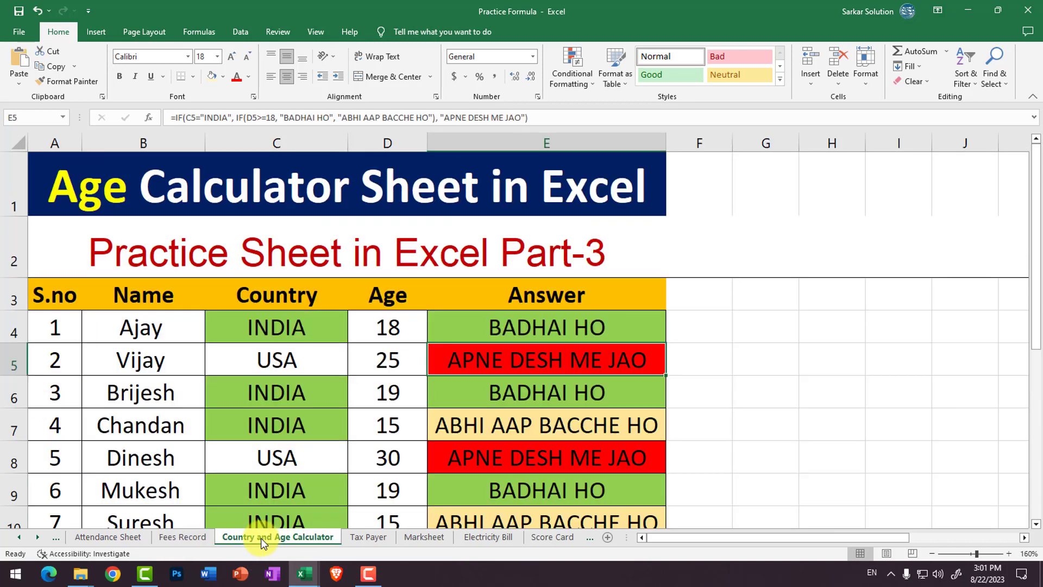
pyautogui.click(277, 459)
pyautogui.keyDown('ctrl'); pyautogui.scroll(-2, 354, 380); pyautogui.keyUp('ctrl')
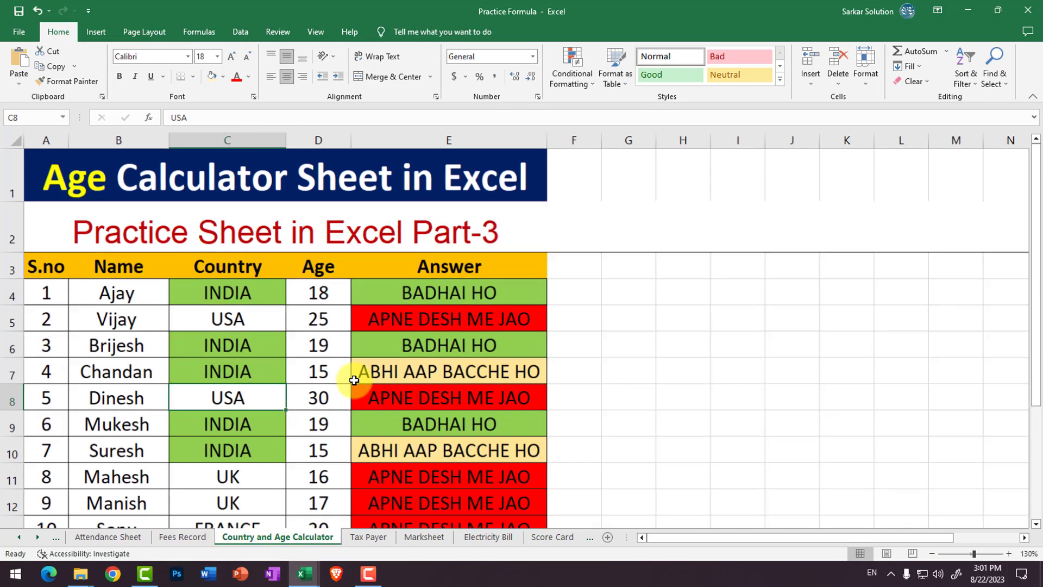
pyautogui.click(318, 367)
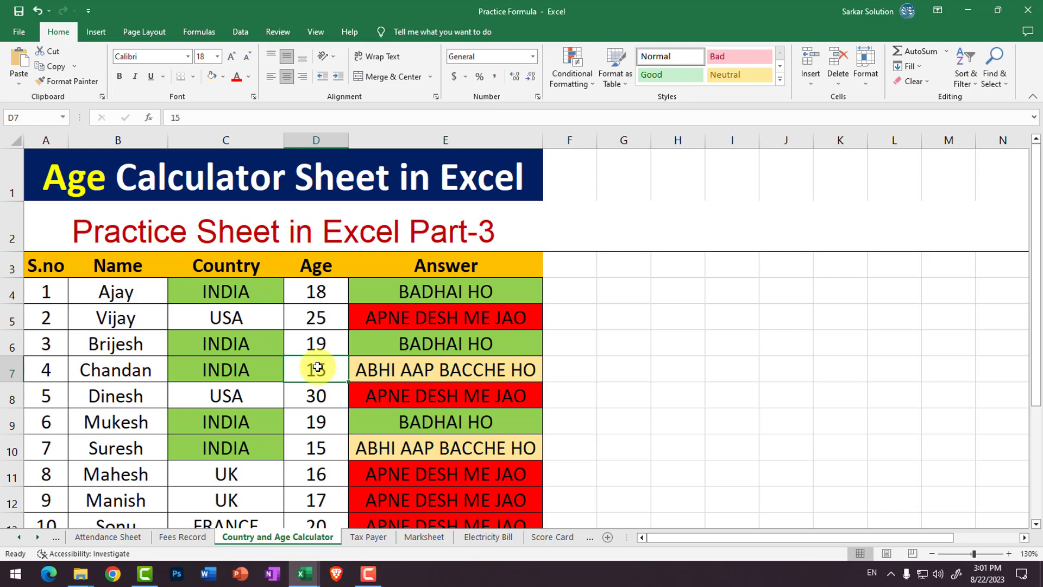
pyautogui.click(304, 574)
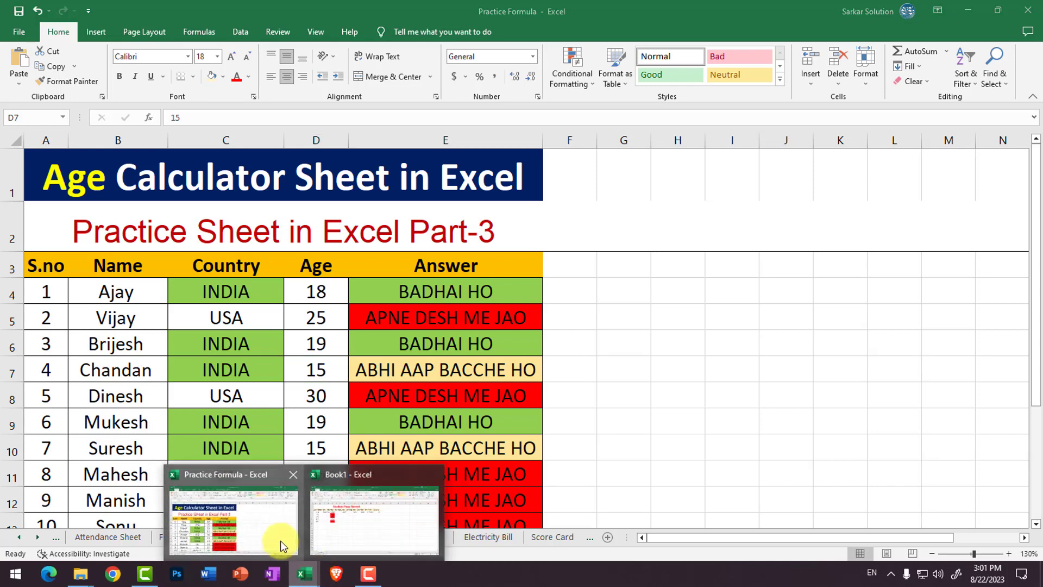
# Step: Switch back to Book1 and add a new blank Sheet2
pyautogui.click(360, 522)
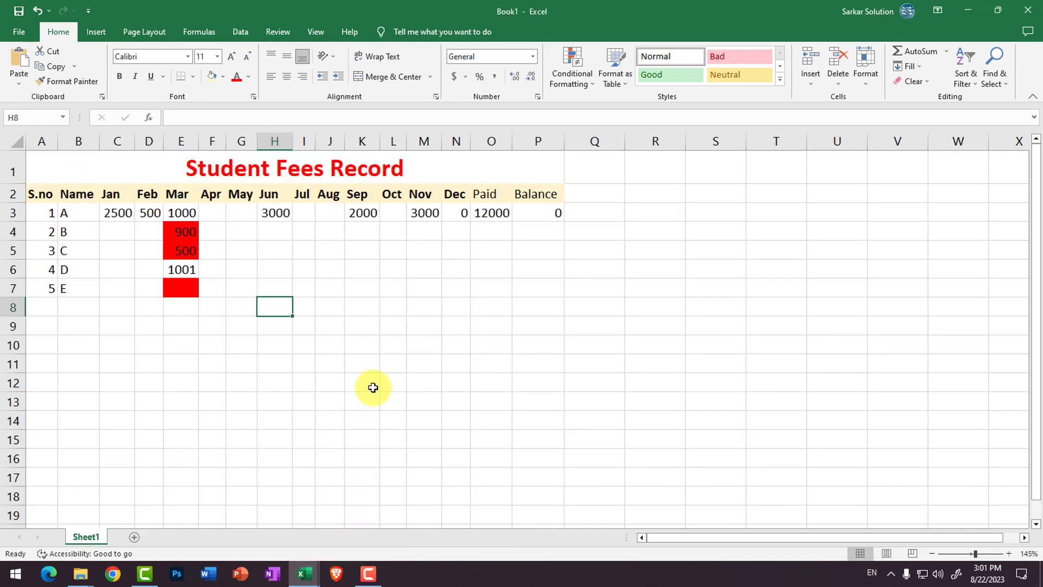
pyautogui.click(135, 541)
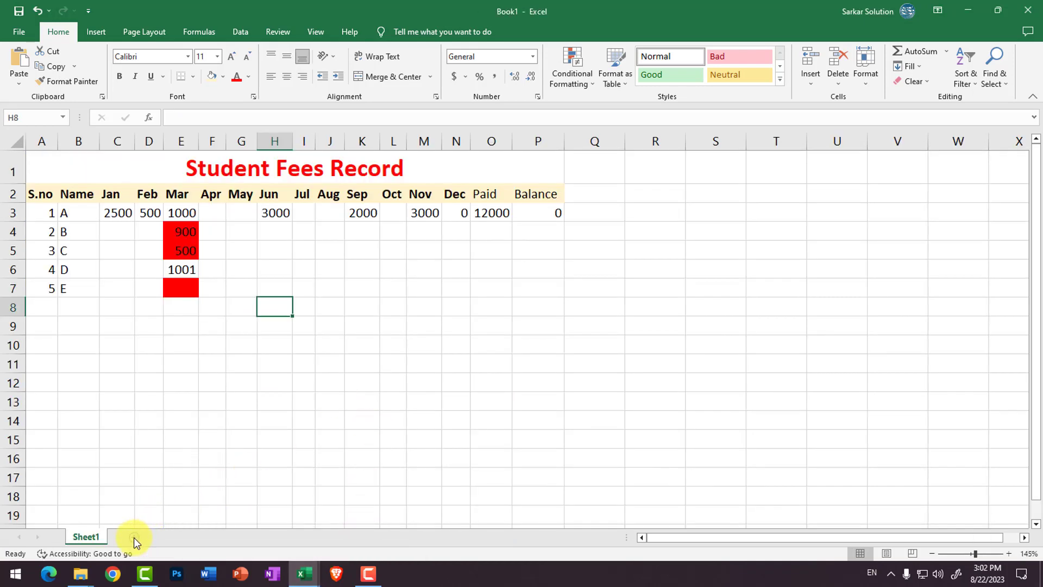
pyautogui.click(163, 288)
pyautogui.keyDown('ctrl'); pyautogui.scroll(6, 44, 182); pyautogui.keyUp('ctrl')
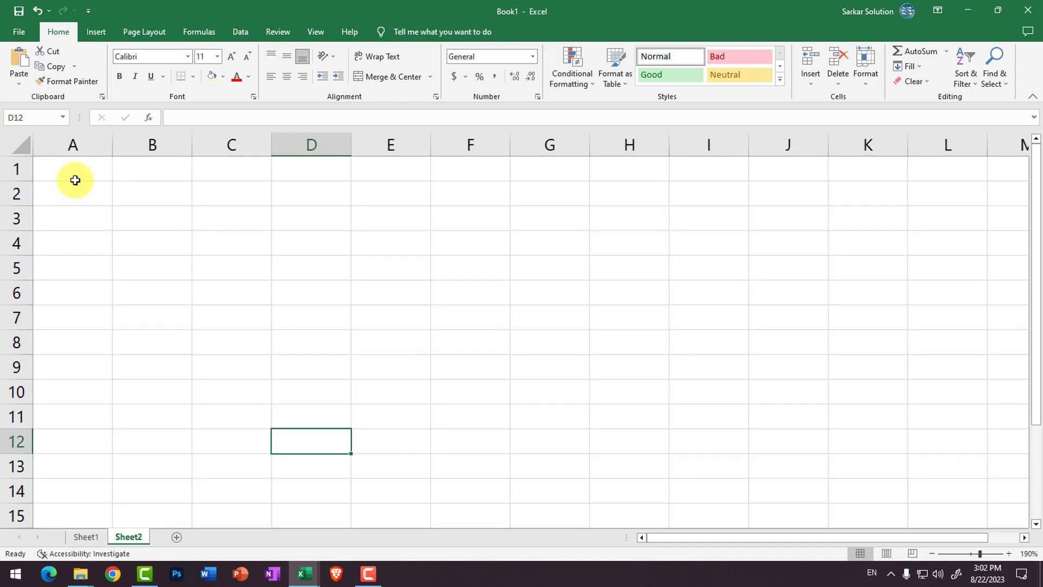
# Step: Enter the headings Name, Country, Age and Result in cells A2:D2
pyautogui.click(79, 193)
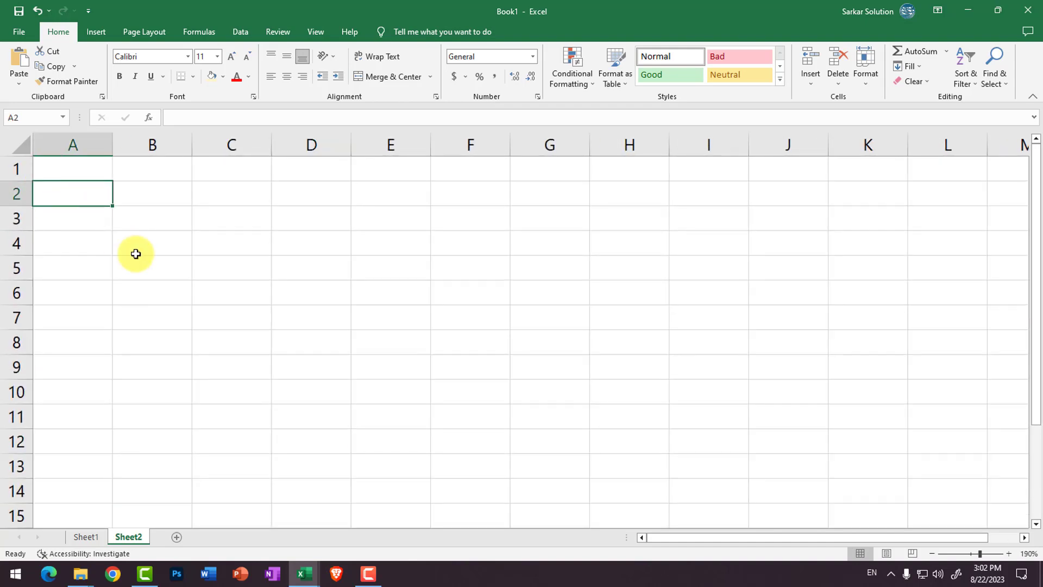
pyautogui.write('Name')
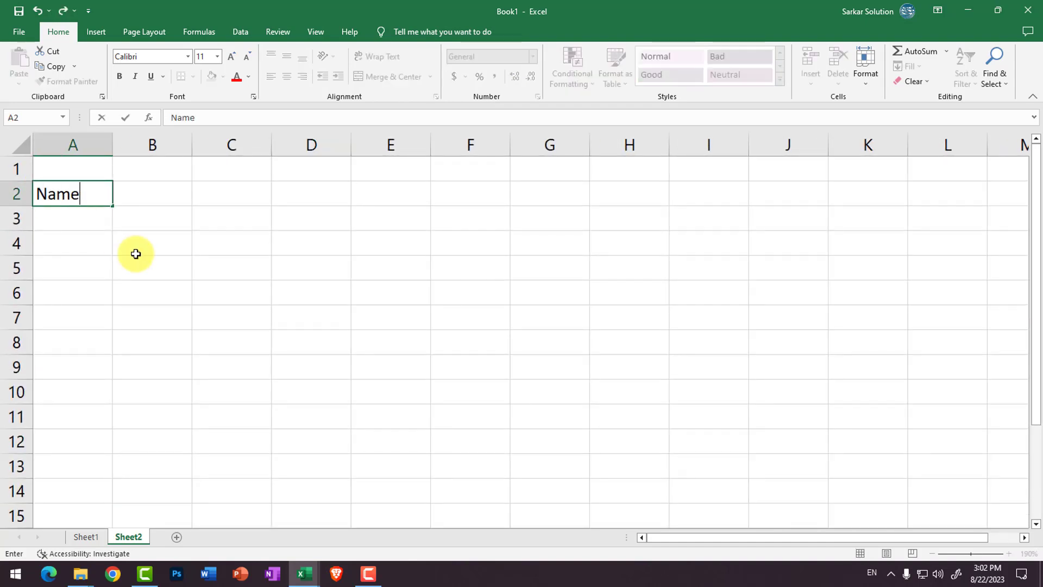
pyautogui.press('Tab')
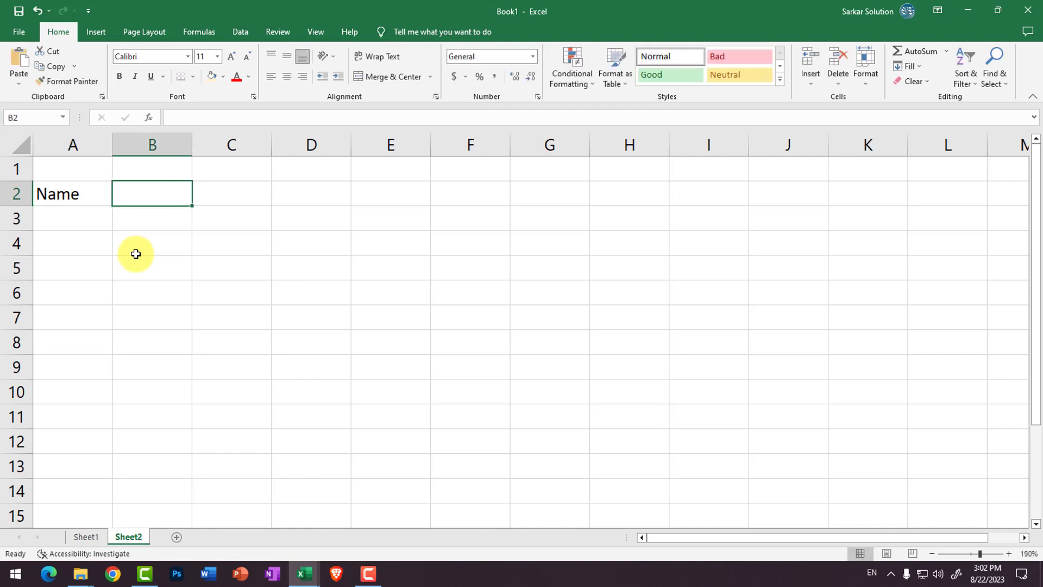
pyautogui.write('A')
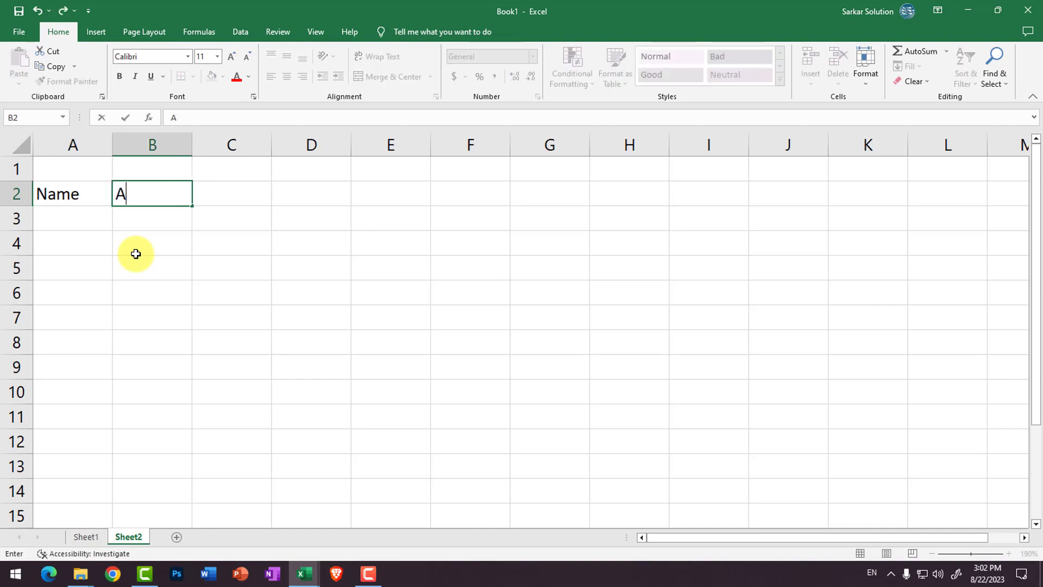
pyautogui.write('ge')
pyautogui.press('BackSpace')
pyautogui.press('BackSpace')
pyautogui.press('BackSpace')
pyautogui.write('Count')
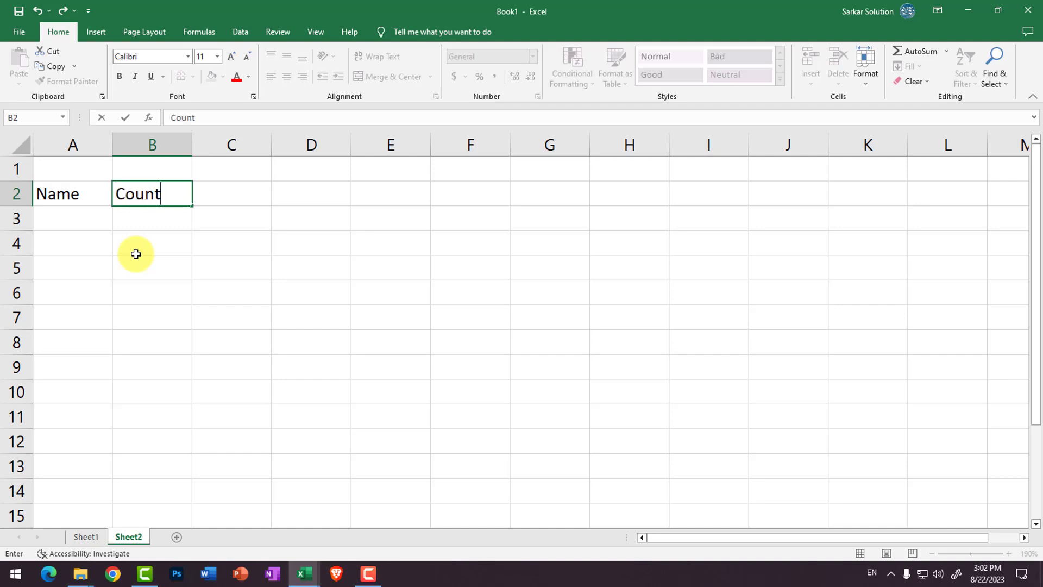
pyautogui.write('ry')
pyautogui.press('Return')
pyautogui.press('Up')
pyautogui.press('Right')
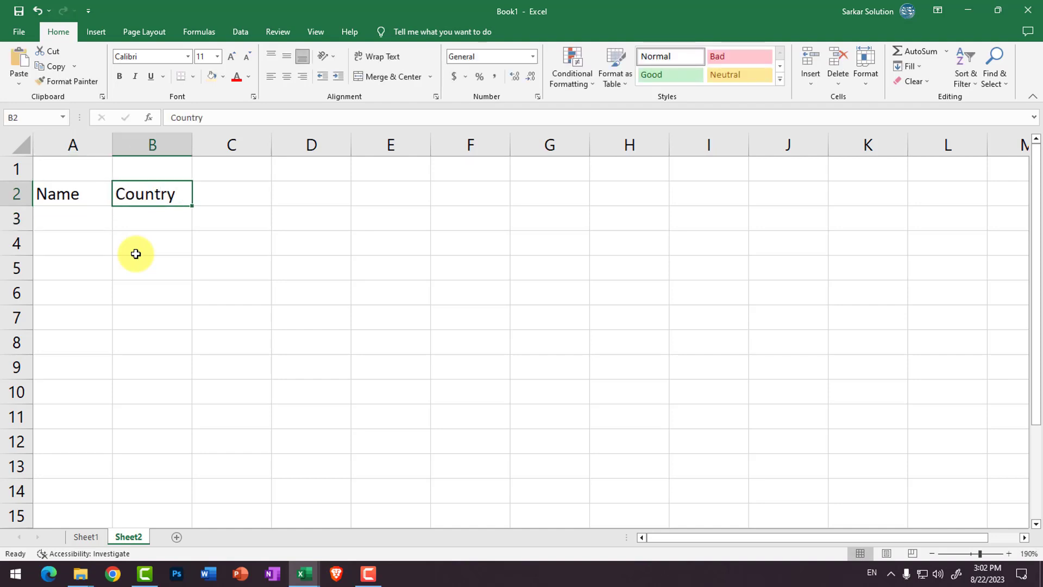
pyautogui.press('Right')
pyautogui.write('Age')
pyautogui.press('Return')
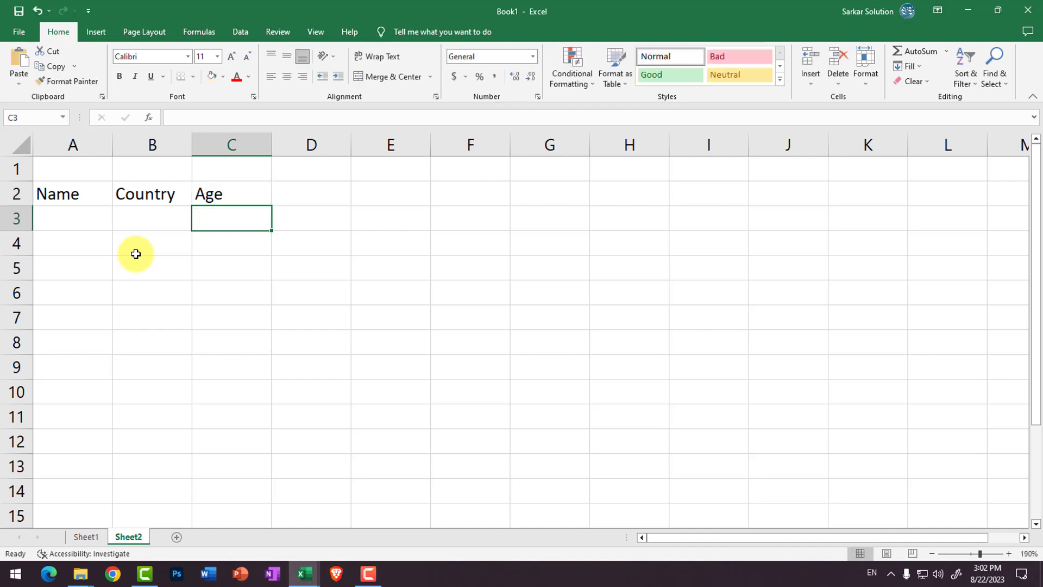
pyautogui.press('Right')
pyautogui.press('Up')
pyautogui.write('Res')
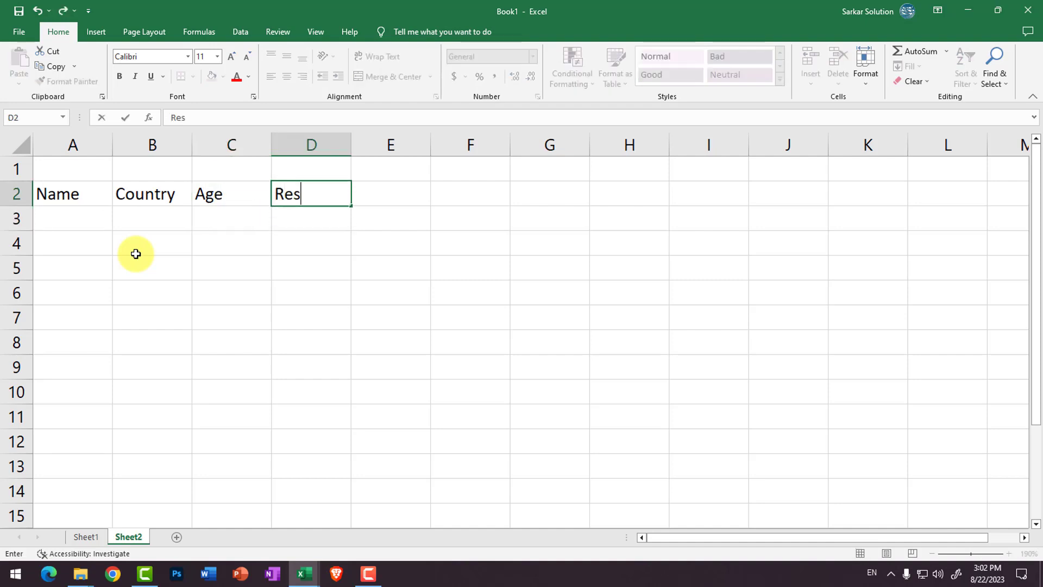
pyautogui.write('ult')
pyautogui.press('Return')
# Step: List the names A, B, C and D in cells A3:A6
pyautogui.press('Left')
pyautogui.press('Left')
pyautogui.press('Left')
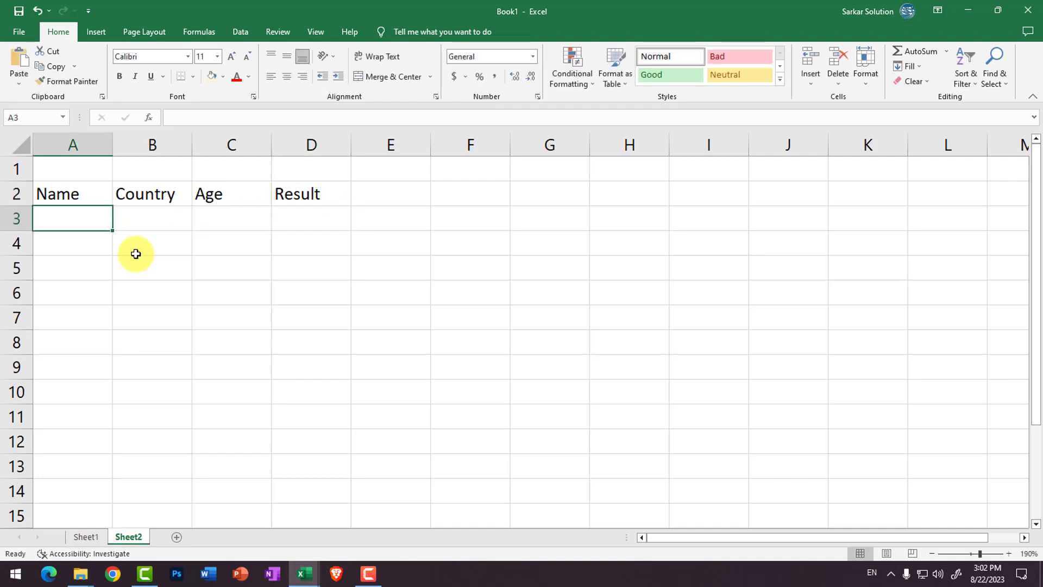
pyautogui.write('A')
pyautogui.press('Return')
pyautogui.write('B')
pyautogui.press('Return')
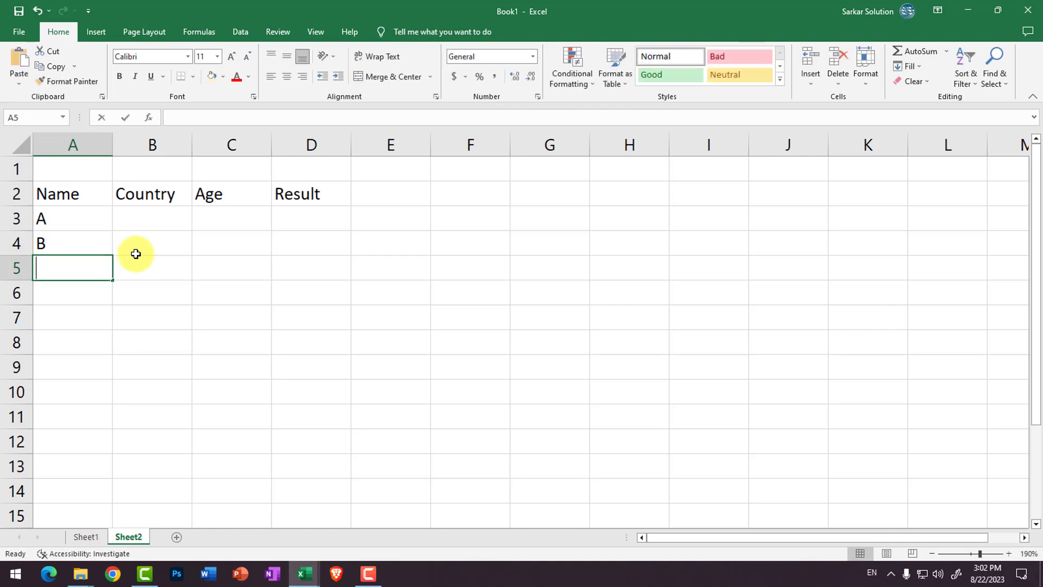
pyautogui.write('C')
pyautogui.press('Return')
pyautogui.write('D')
pyautogui.press('Return')
pyautogui.press('Up')
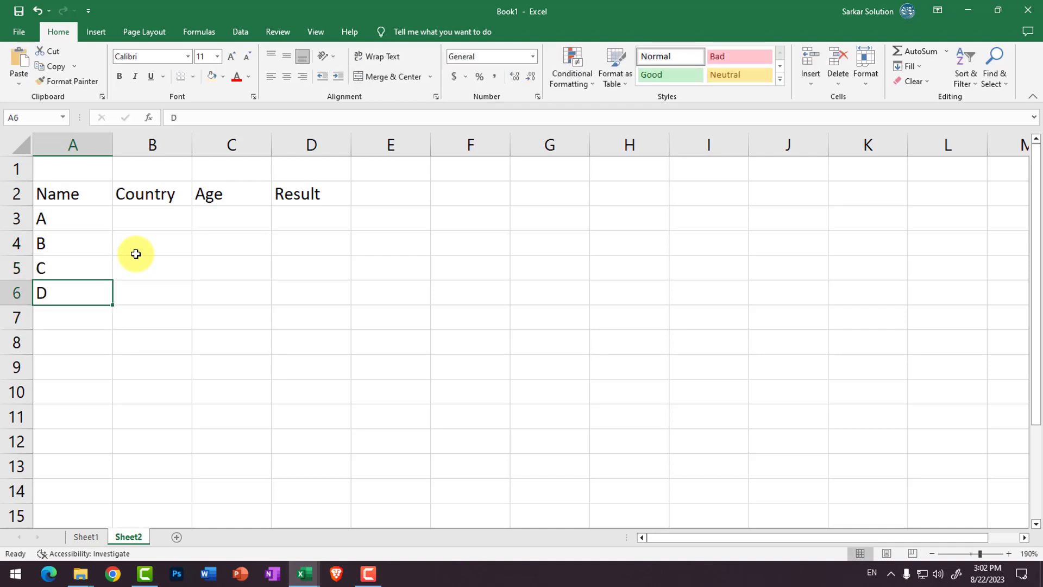
pyautogui.press('Up')
pyautogui.press('Up')
pyautogui.press('Up')
pyautogui.press('Right')
# Step: Enter the countries INDIA, USA, PAK and CHINA in B3:B6 in capitals
pyautogui.write('i')
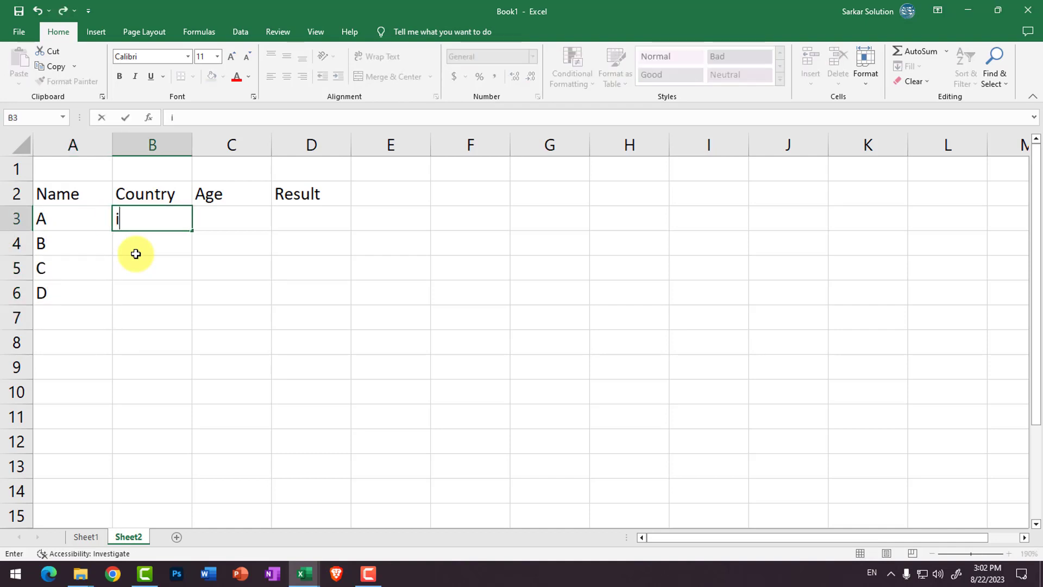
pyautogui.write('ndia')
pyautogui.press('Return')
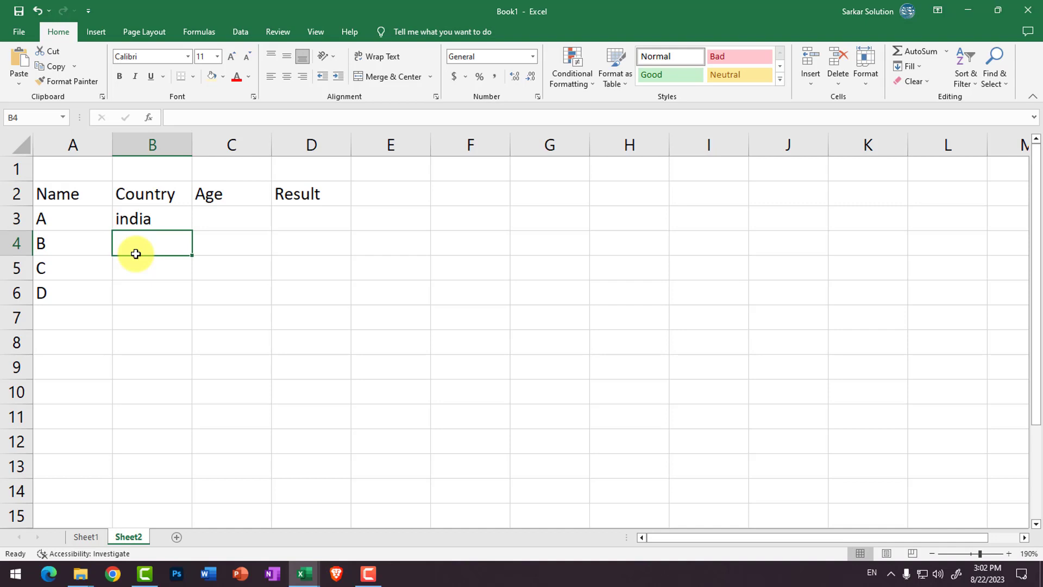
pyautogui.press('Right')
pyautogui.press('Up')
pyautogui.press('Left')
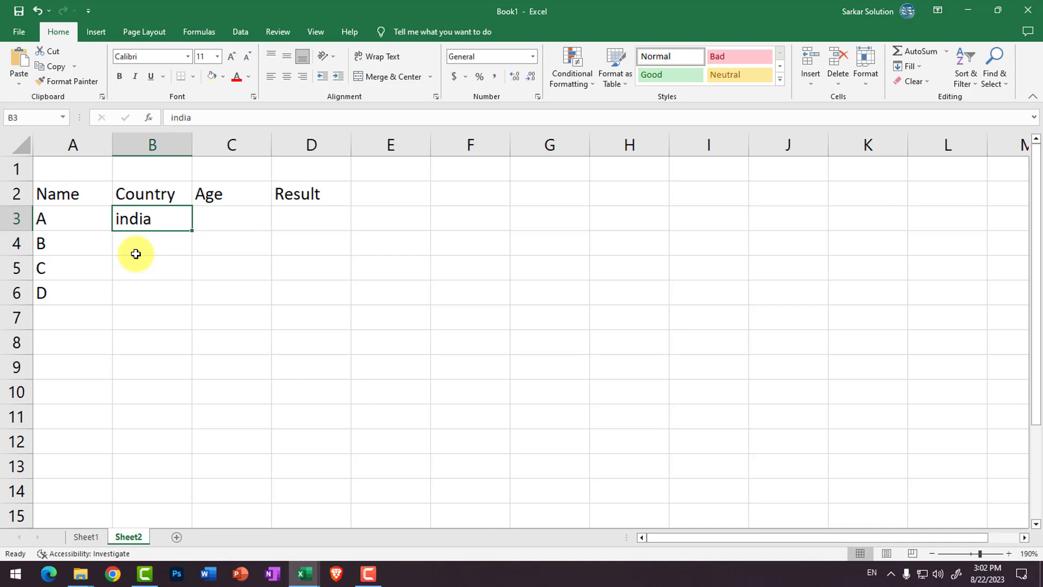
pyautogui.press('F2')
pyautogui.press('BackSpace')
pyautogui.press('BackSpace')
pyautogui.press('BackSpace')
pyautogui.write('INDI')
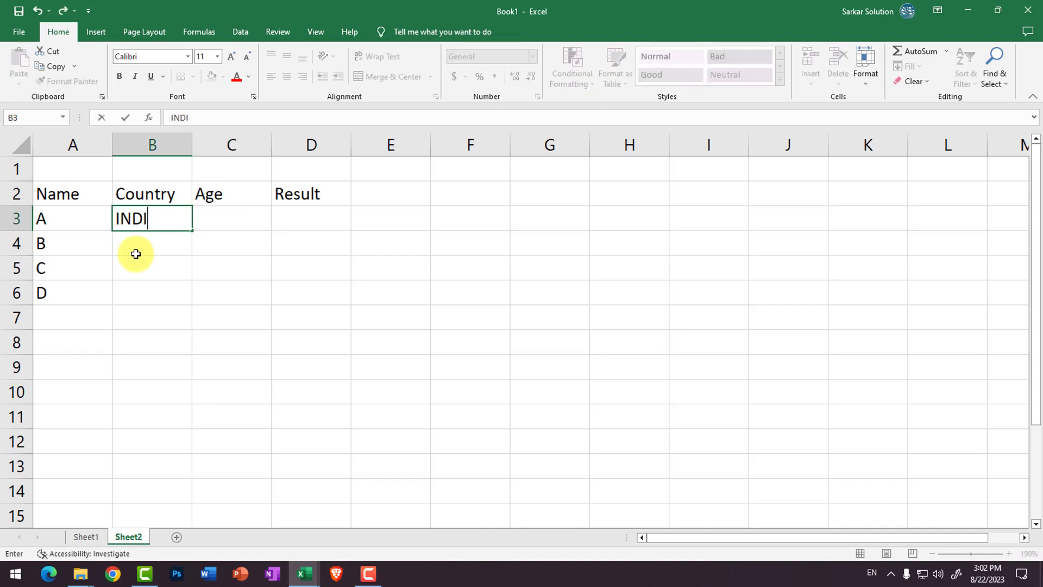
pyautogui.write('A')
pyautogui.press('Return')
pyautogui.press('F2')
pyautogui.write('USA')
pyautogui.press('Return')
pyautogui.write('P')
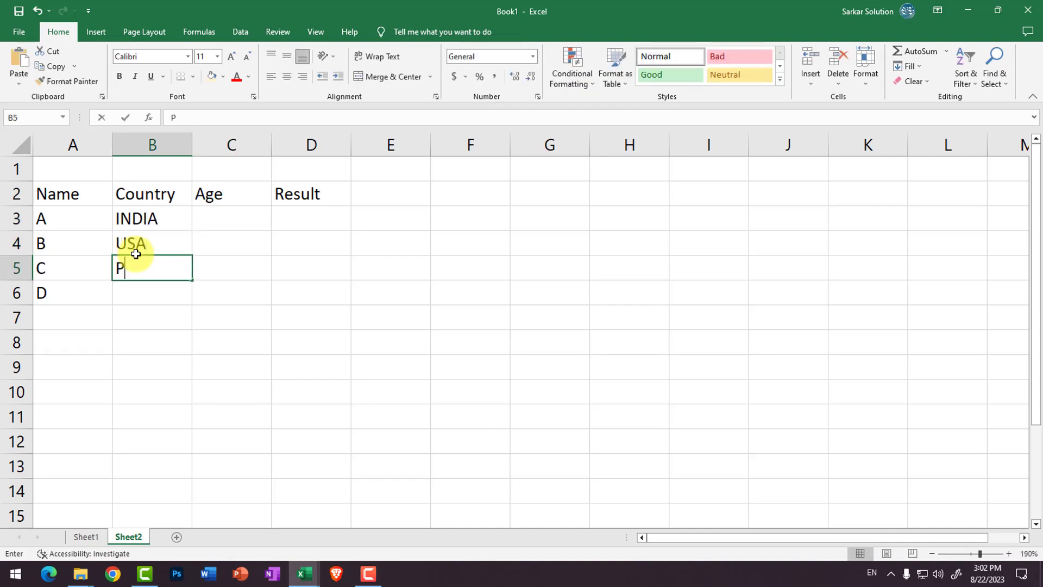
pyautogui.write('AK')
pyautogui.press('Return')
pyautogui.write('CHI')
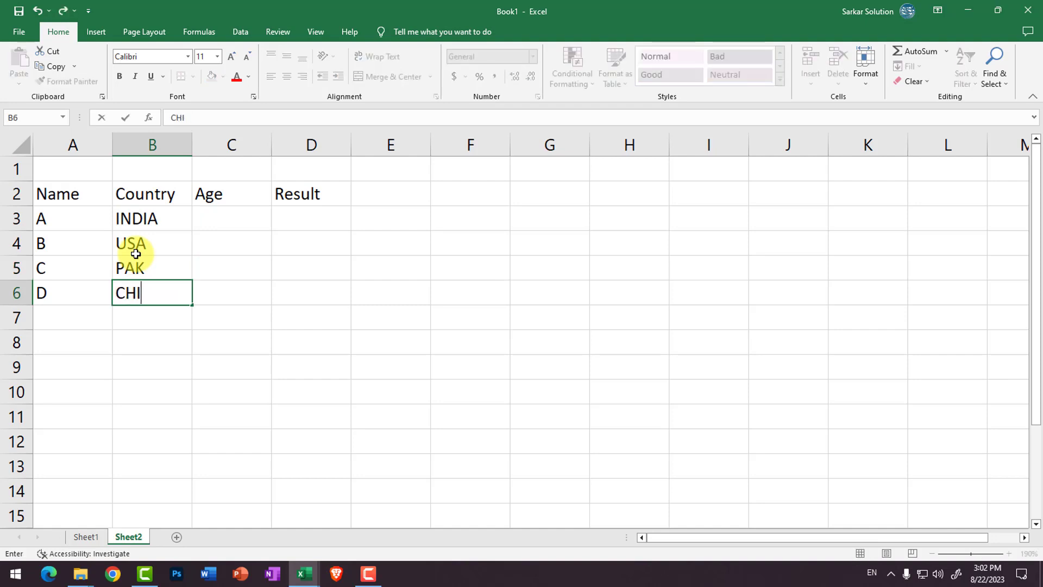
pyautogui.write('NA')
pyautogui.press('Up')
pyautogui.press('Up')
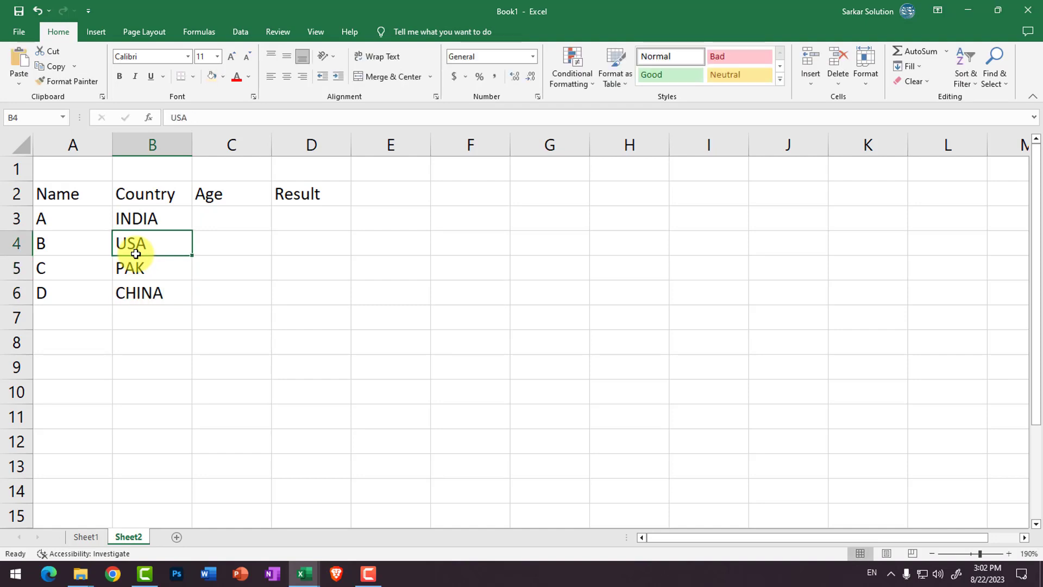
pyautogui.press('Right')
pyautogui.press('Up')
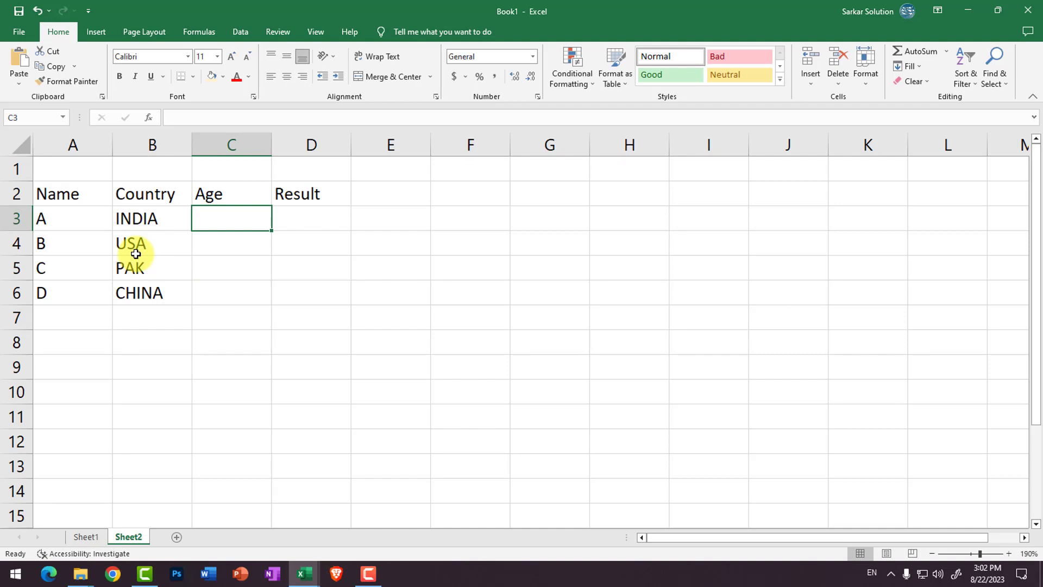
# Step: Enter the ages 18, 19, 200 and 25 in C3:C6
pyautogui.write('17')
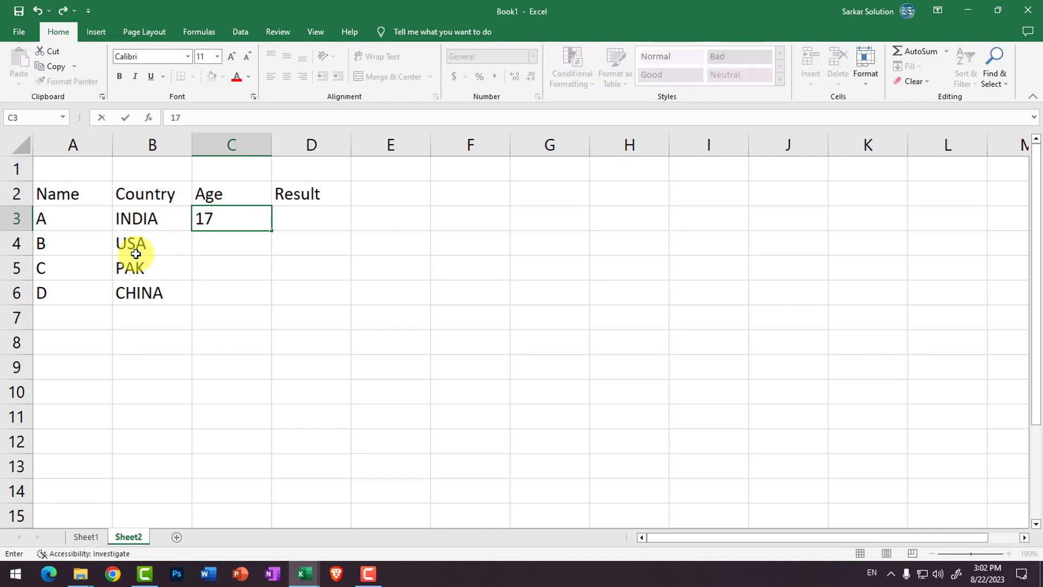
pyautogui.press('BackSpace')
pyautogui.write('8')
pyautogui.press('Return')
pyautogui.write('1')
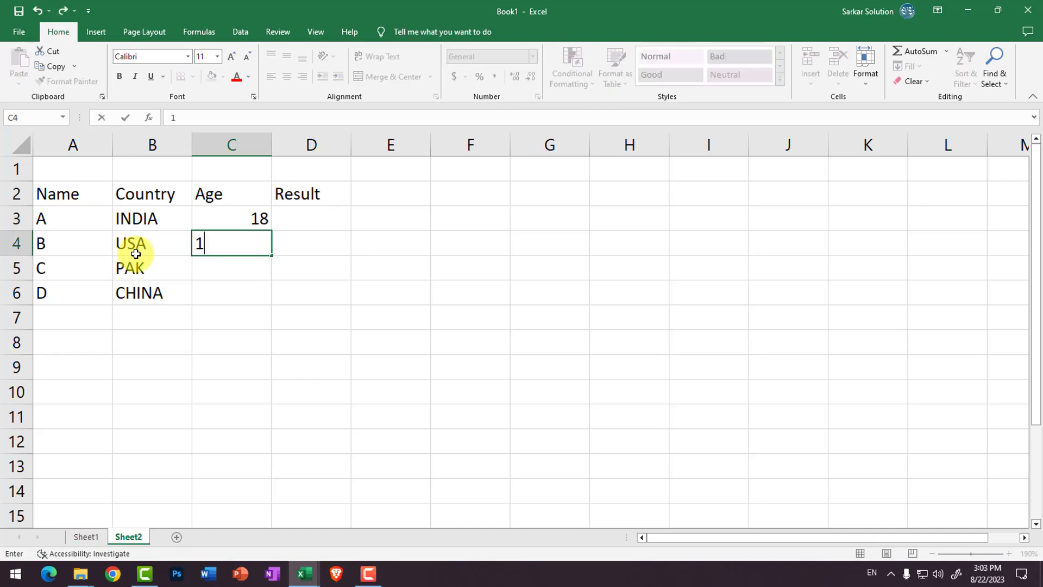
pyautogui.write('9')
pyautogui.press('Return')
pyautogui.write('25')
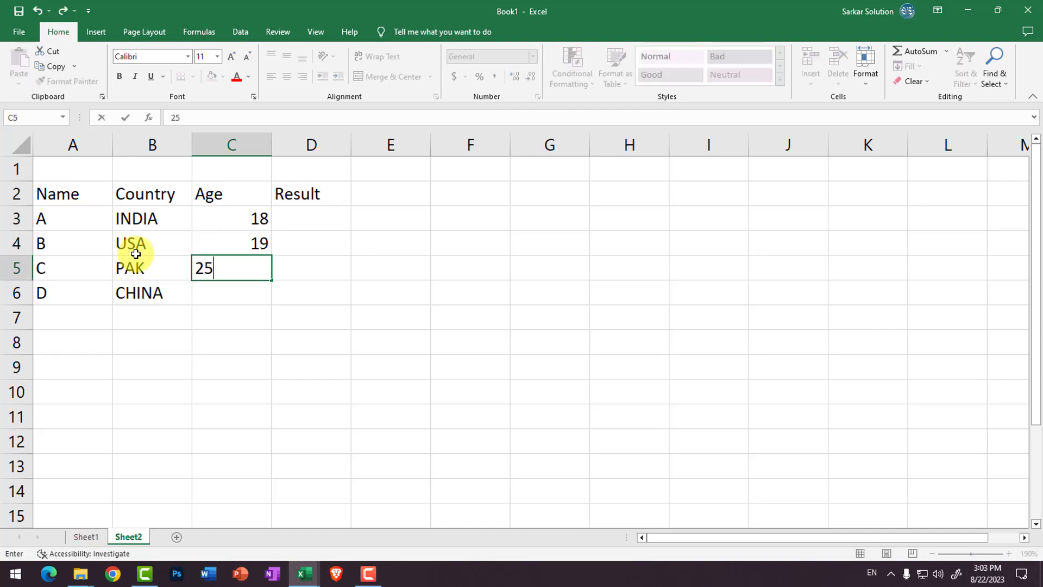
pyautogui.press('BackSpace')
pyautogui.press('BackSpace')
pyautogui.write('20')
pyautogui.write('00')
pyautogui.press('BackSpace')
pyautogui.press('Return')
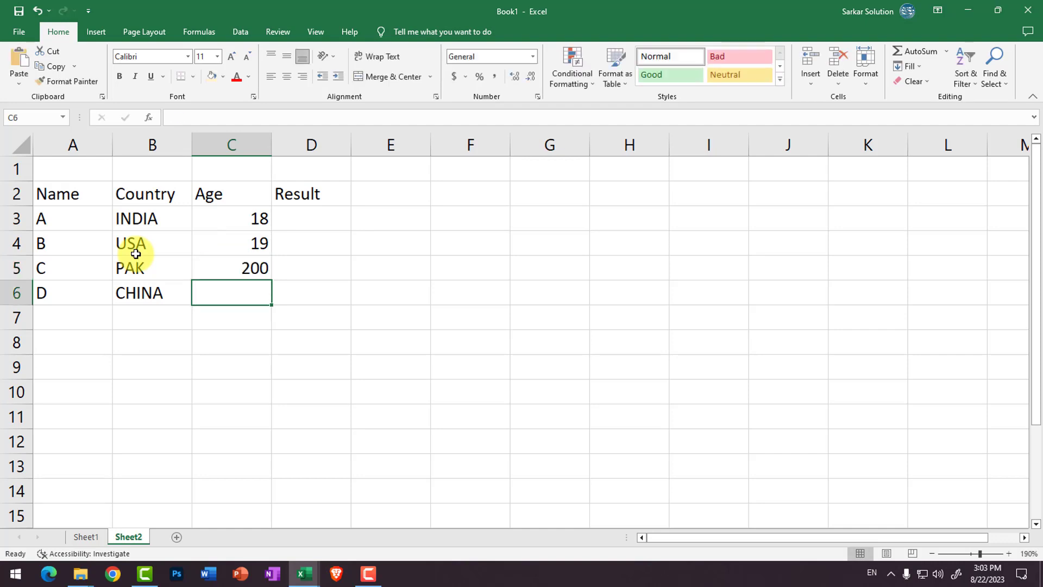
pyautogui.write('2')
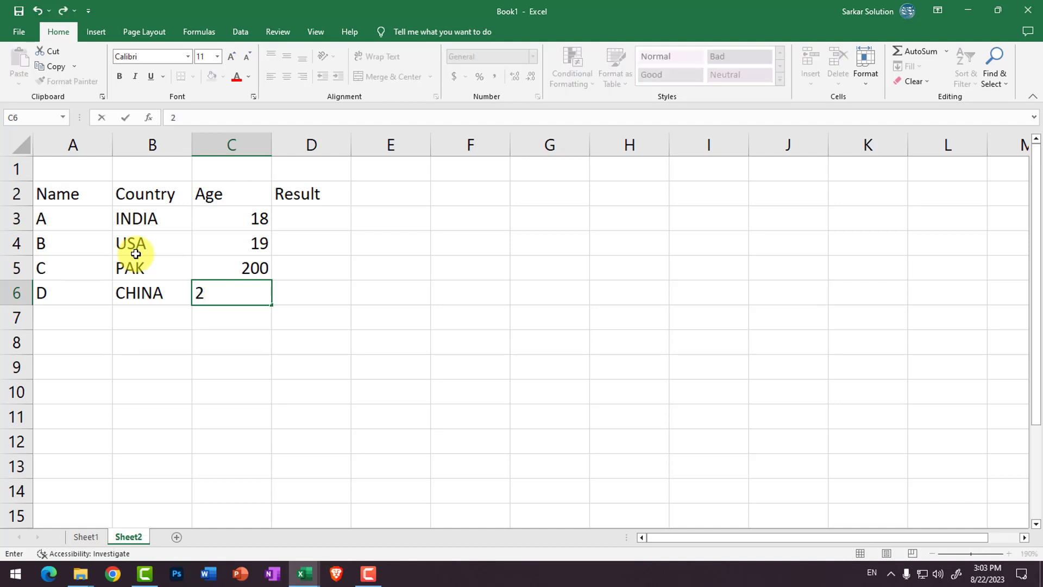
pyautogui.press('BackSpace')
pyautogui.write('25')
pyautogui.press('Return')
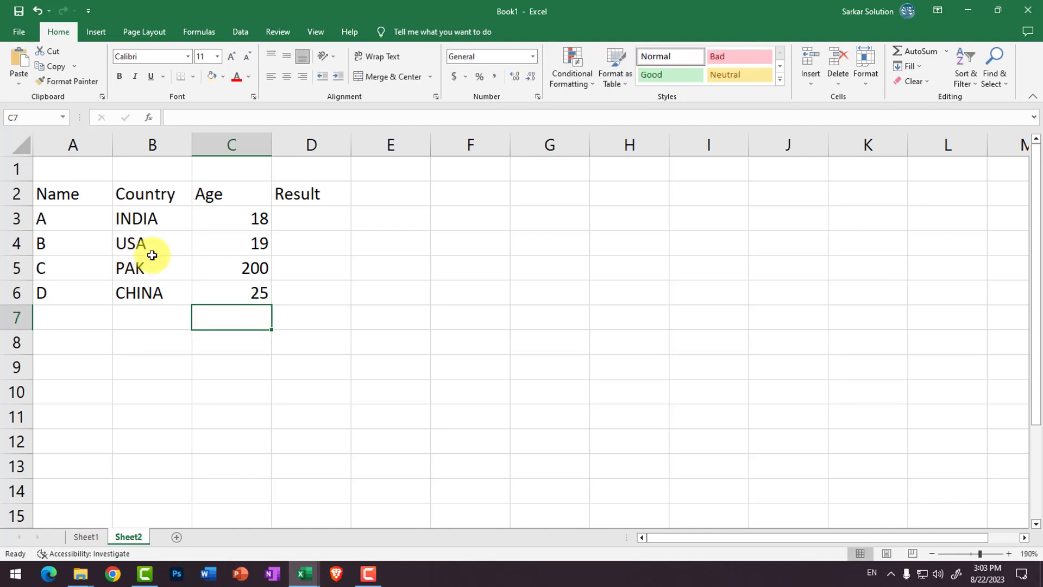
pyautogui.click(328, 218)
# Step: In D3, begin the formula =IF(B3="INDIA", IF( for the nested test
pyautogui.write('=')
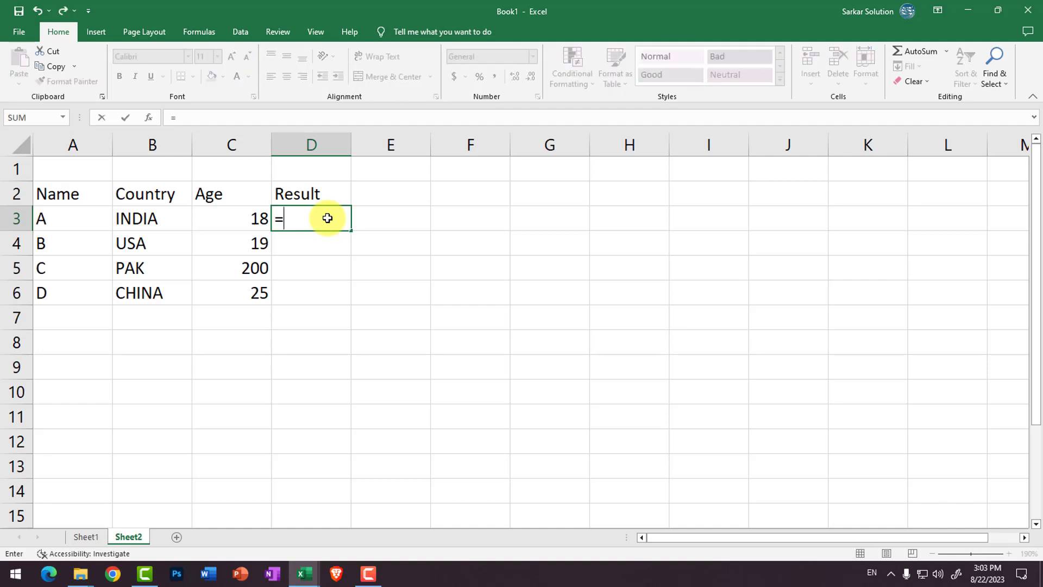
pyautogui.write('IF')
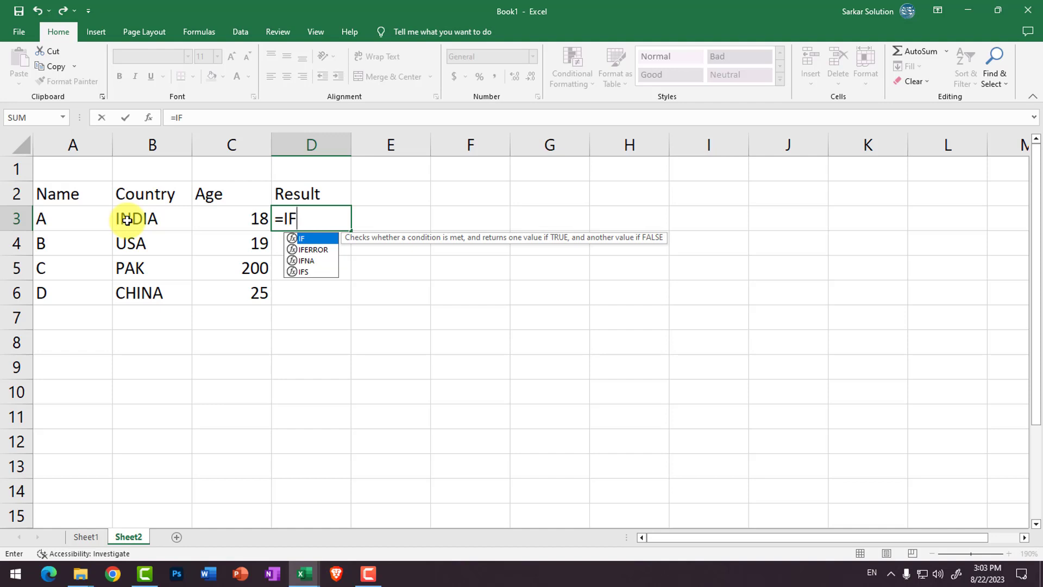
pyautogui.write('(')
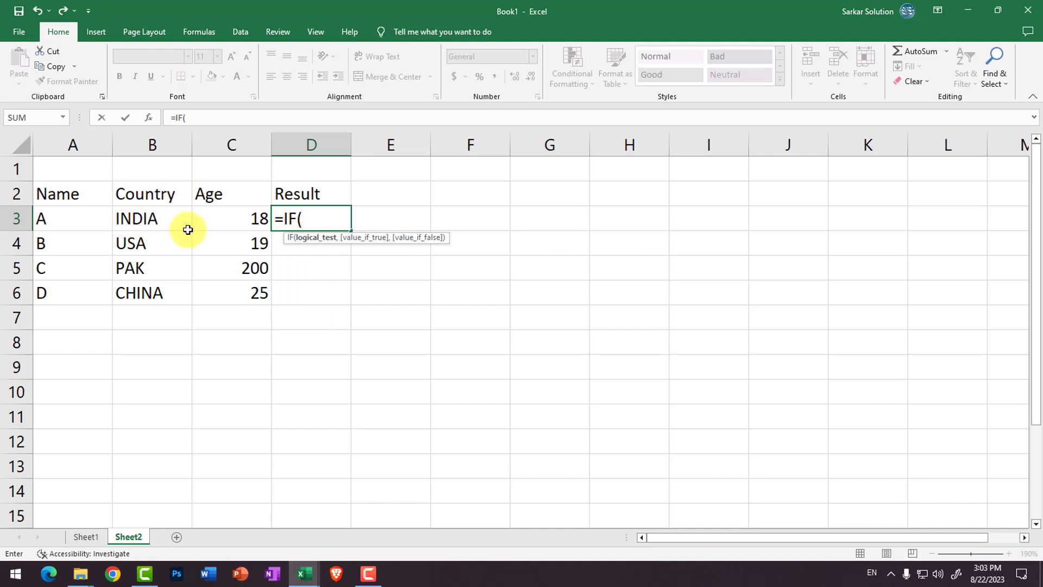
pyautogui.write('B')
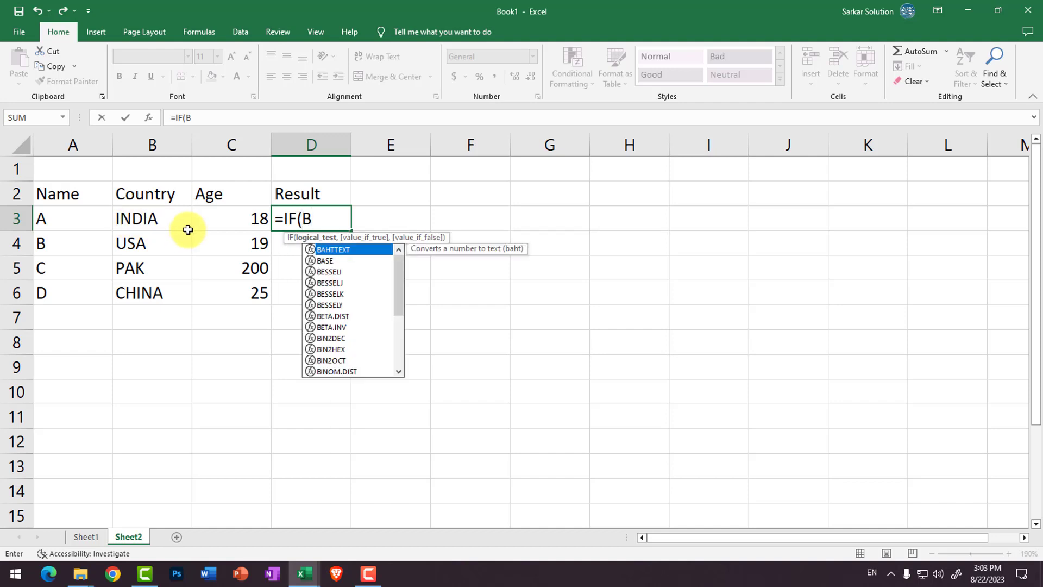
pyautogui.write('3=')
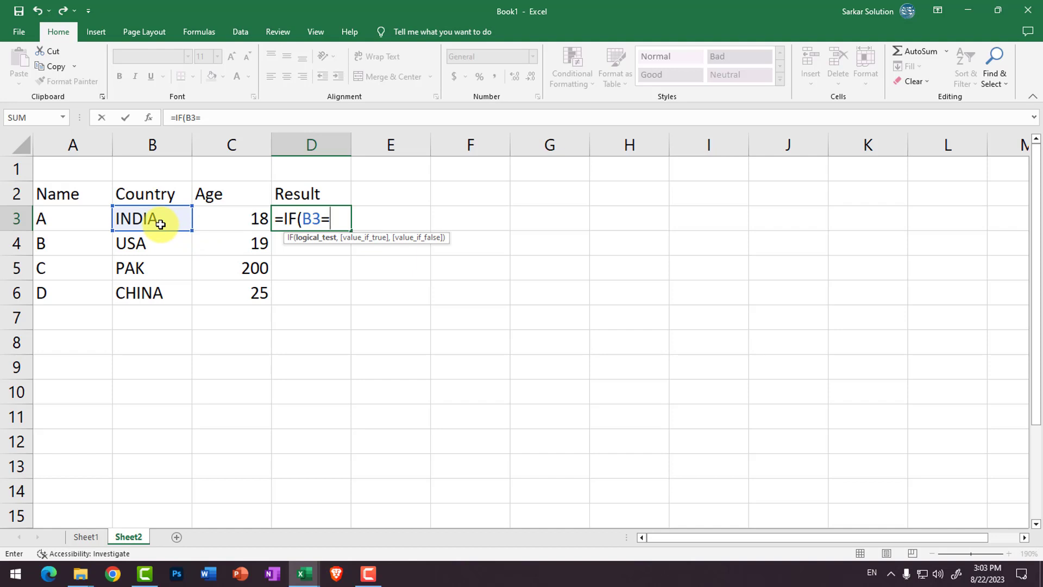
pyautogui.write('"i')
pyautogui.press('BackSpace')
pyautogui.write('INDIA"')
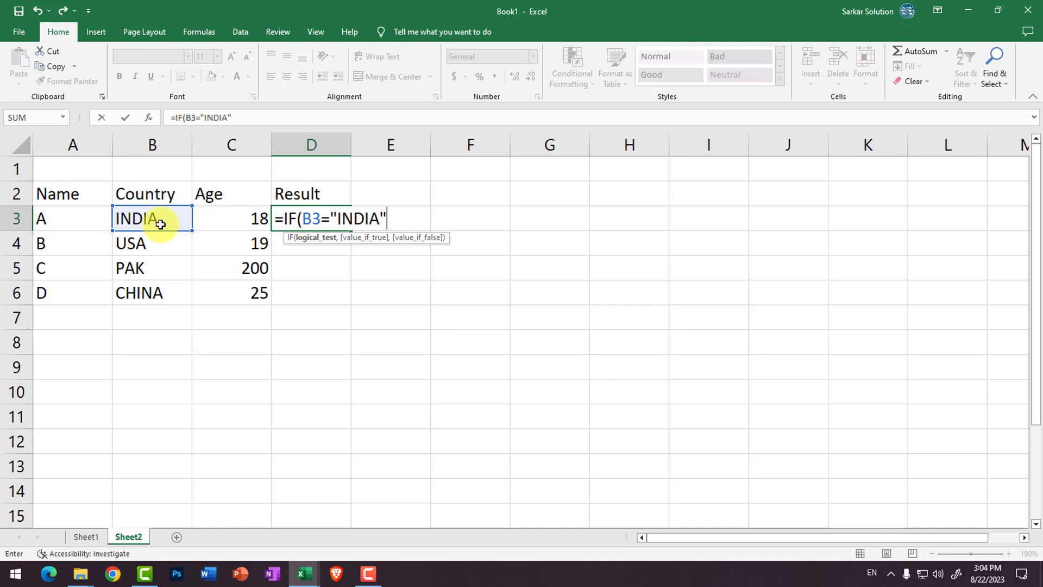
pyautogui.write(',')
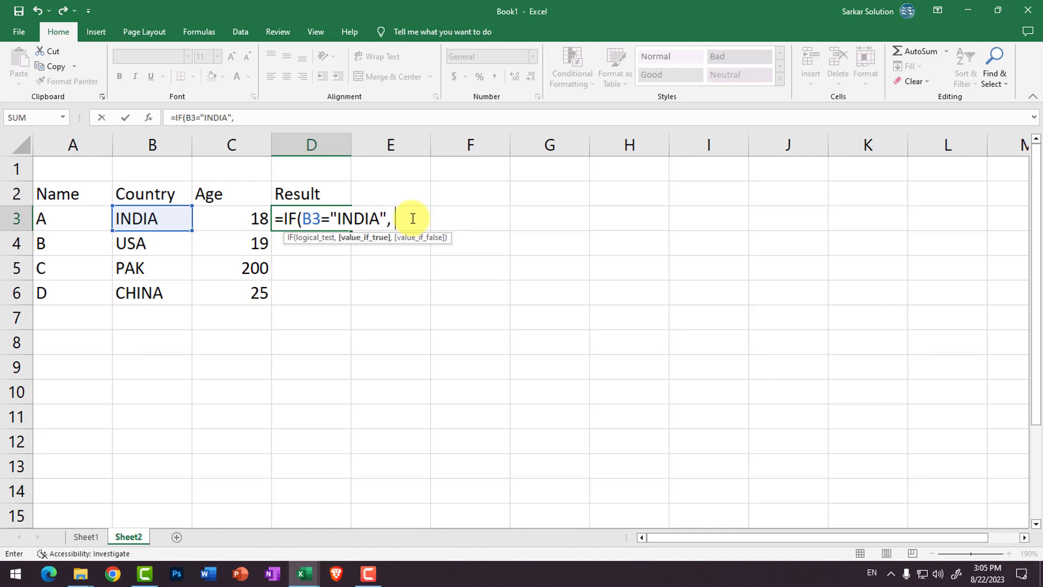
pyautogui.write('IF')
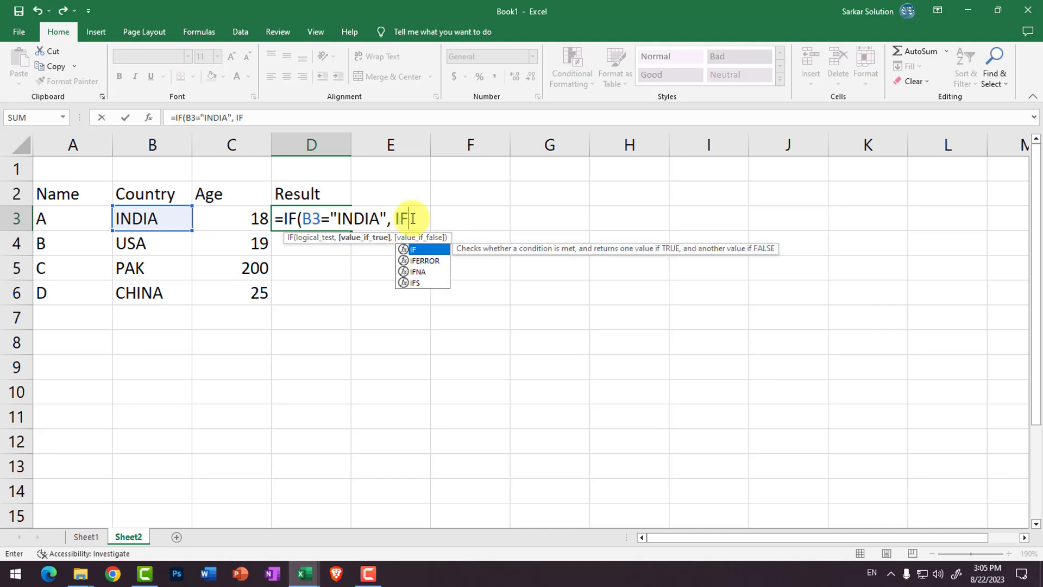
pyautogui.write('(')
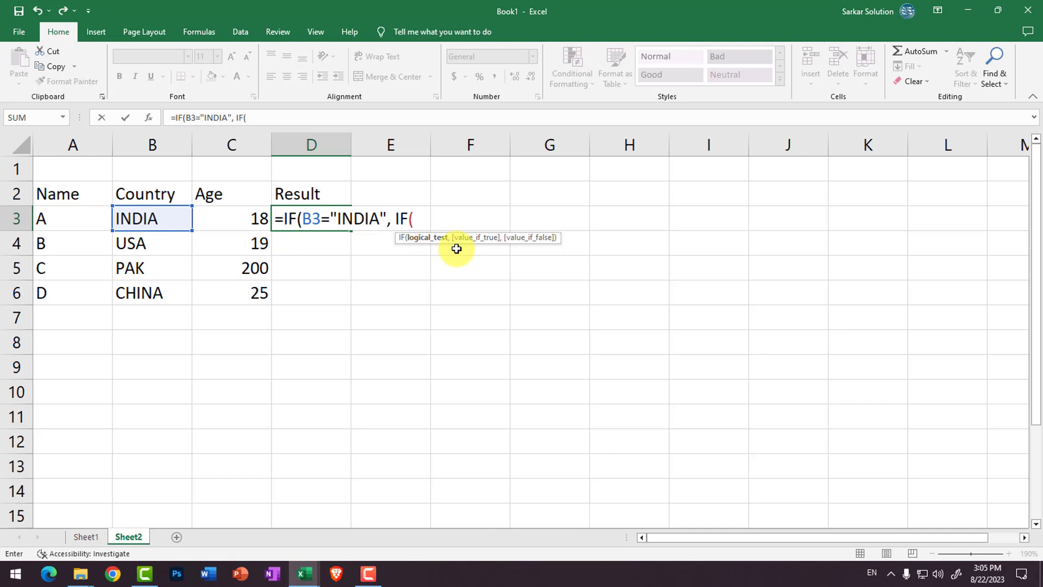
# Step: Complete the inner IF as C3>=18, "BADHAI HO", "ABHI AAP BACCHE HO" and close it
pyautogui.write('C3')
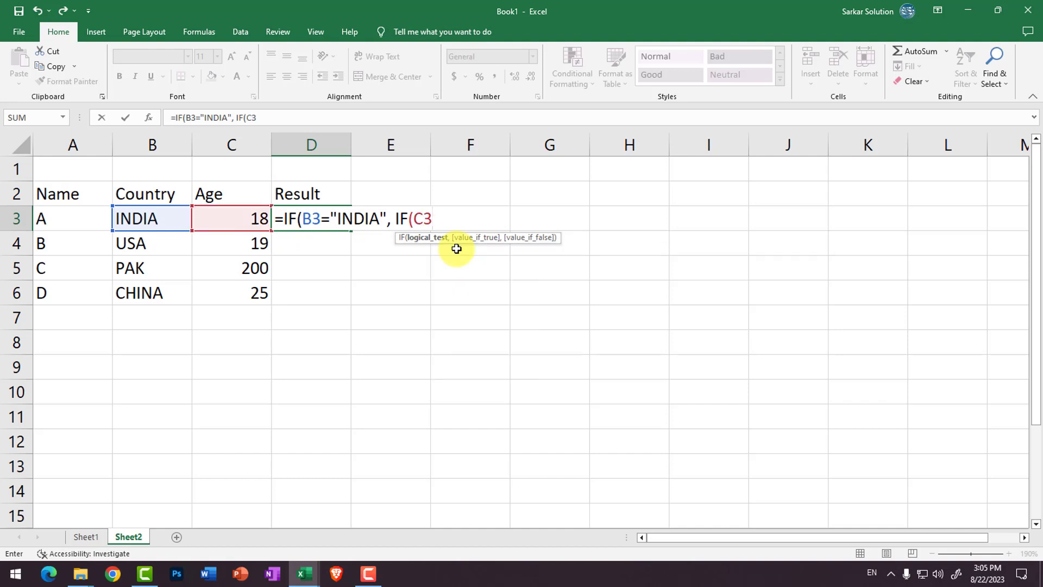
pyautogui.write('>')
pyautogui.write('=')
pyautogui.write('18')
pyautogui.write(',')
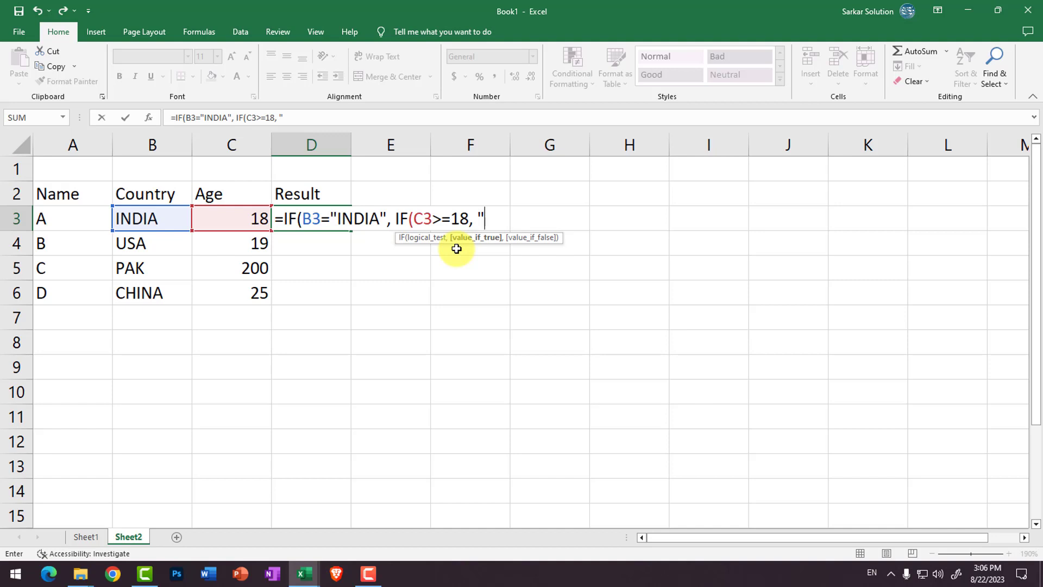
pyautogui.write('b')
pyautogui.write('AD')
pyautogui.press('BackSpace')
pyautogui.press('BackSpace')
pyautogui.press('BackSpace')
pyautogui.press('BackSpace')
pyautogui.write('B')
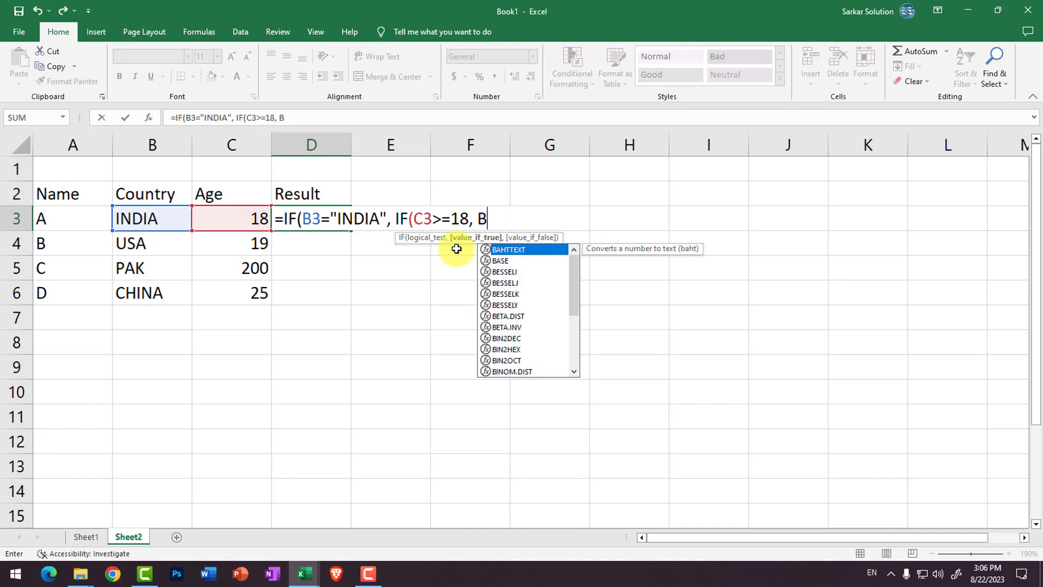
pyautogui.press('BackSpace')
pyautogui.write('"')
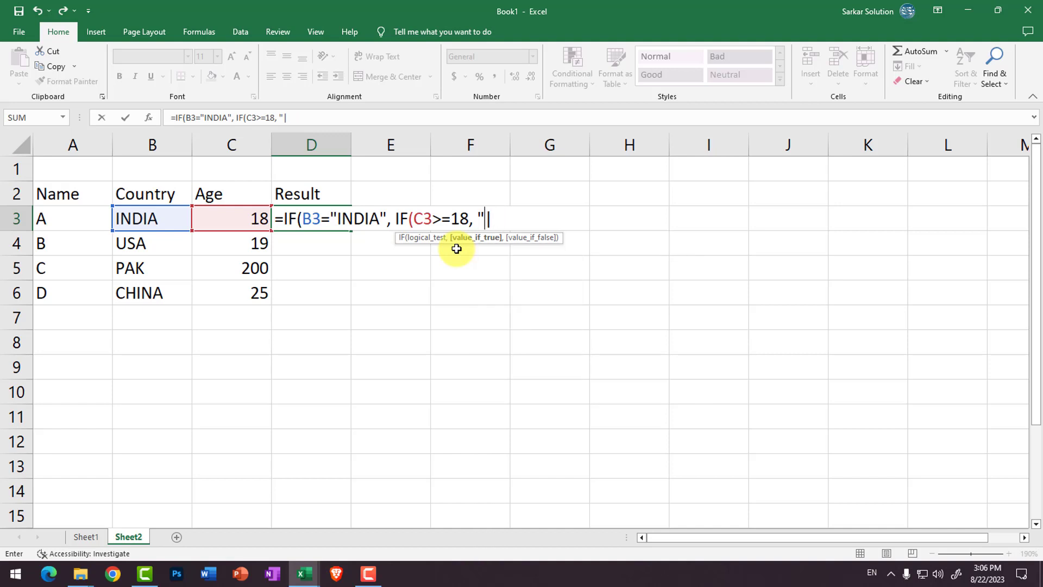
pyautogui.write('BADHA')
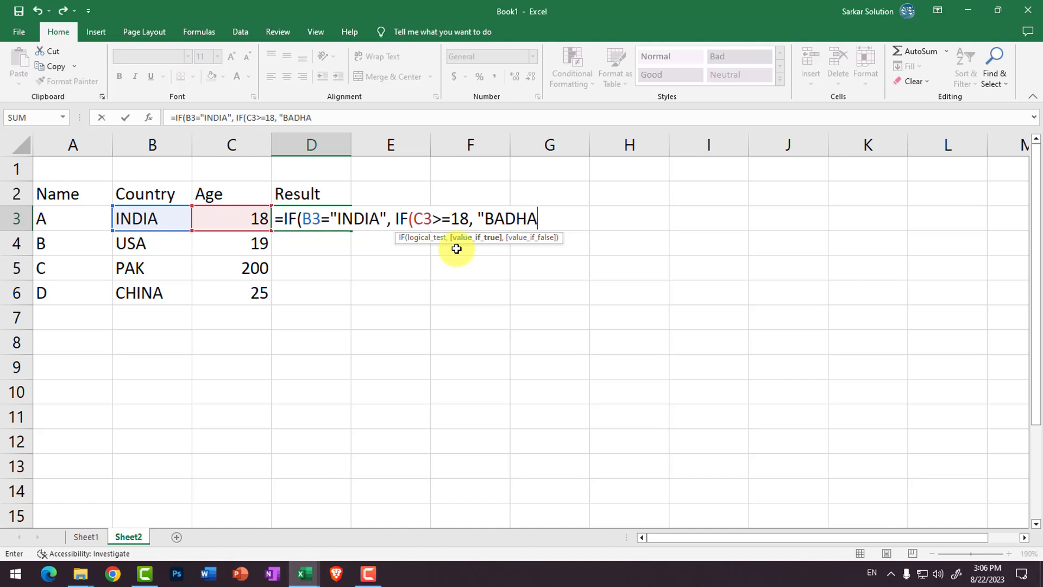
pyautogui.write('I H')
pyautogui.write('O"')
pyautogui.write(',')
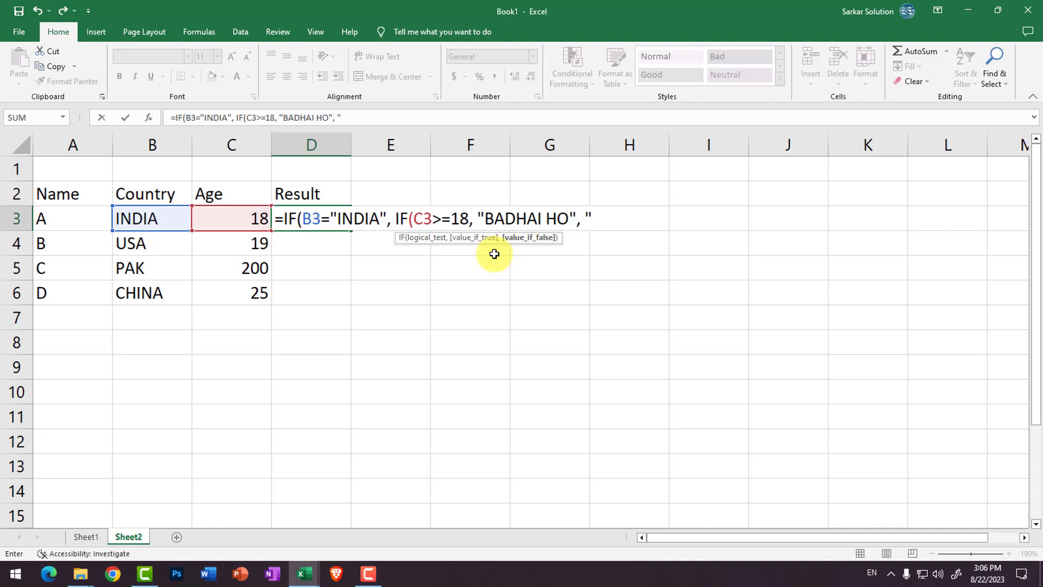
pyautogui.write('ABHI ')
pyautogui.write('AA P BACC')
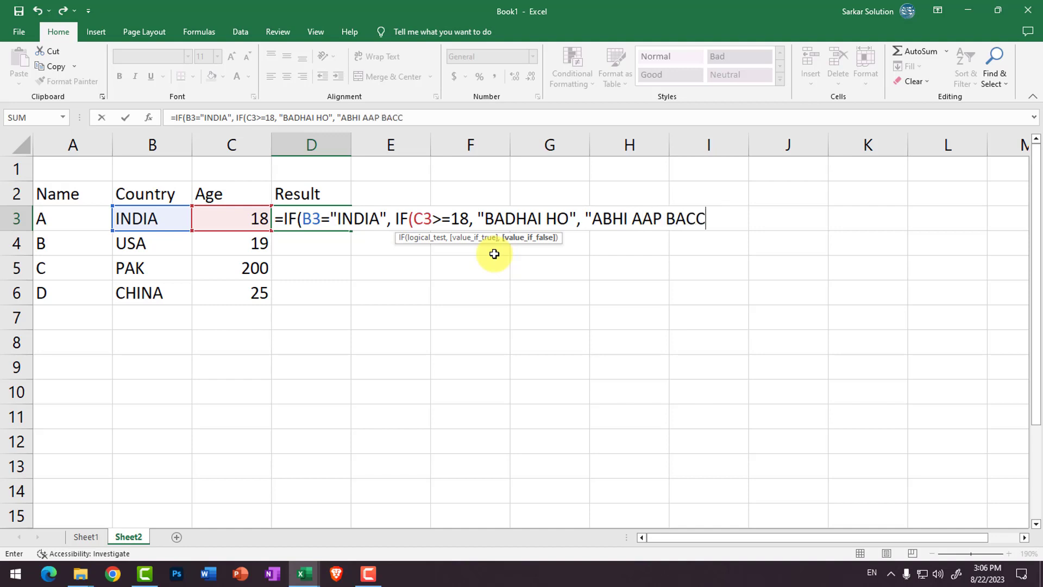
pyautogui.press('BackSpace')
pyautogui.write('CHE HO')
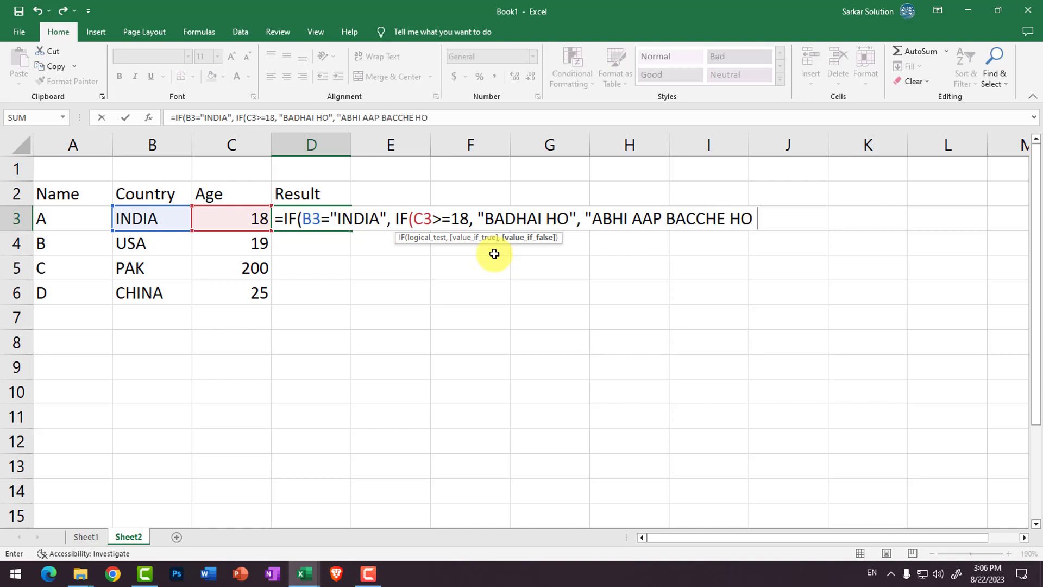
pyautogui.press('BackSpace')
pyautogui.write('"')
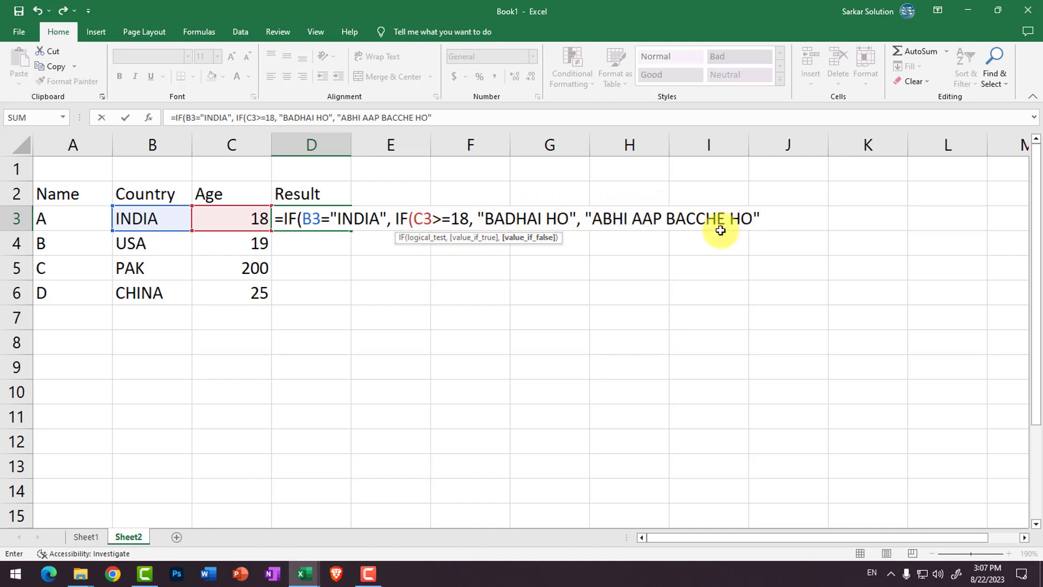
pyautogui.write(')')
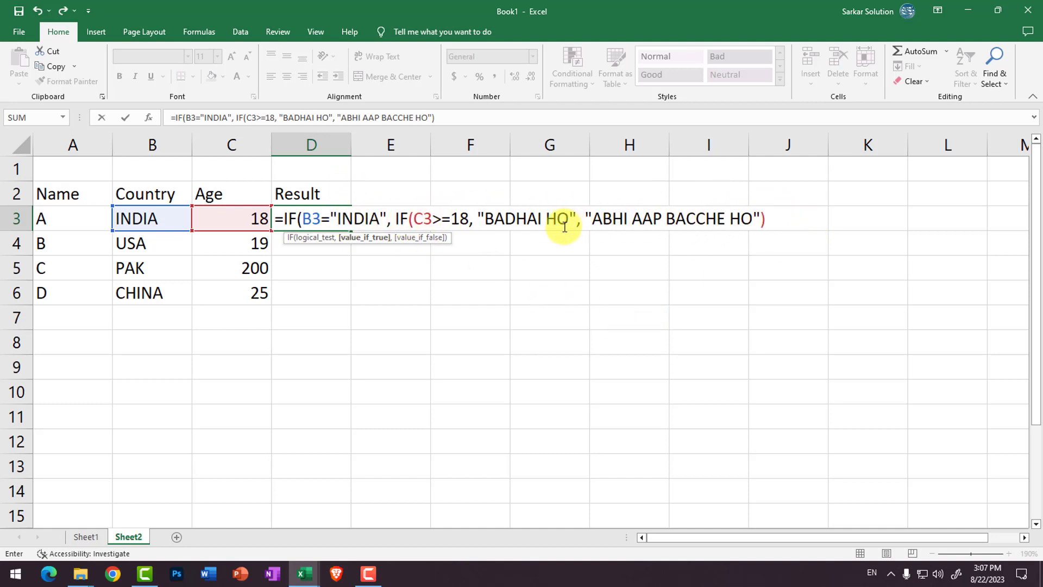
# Step: Add the outer fallback "APNE DESH ME JAO" with a closing parenthesis, then review the inner IF
pyautogui.write(',')
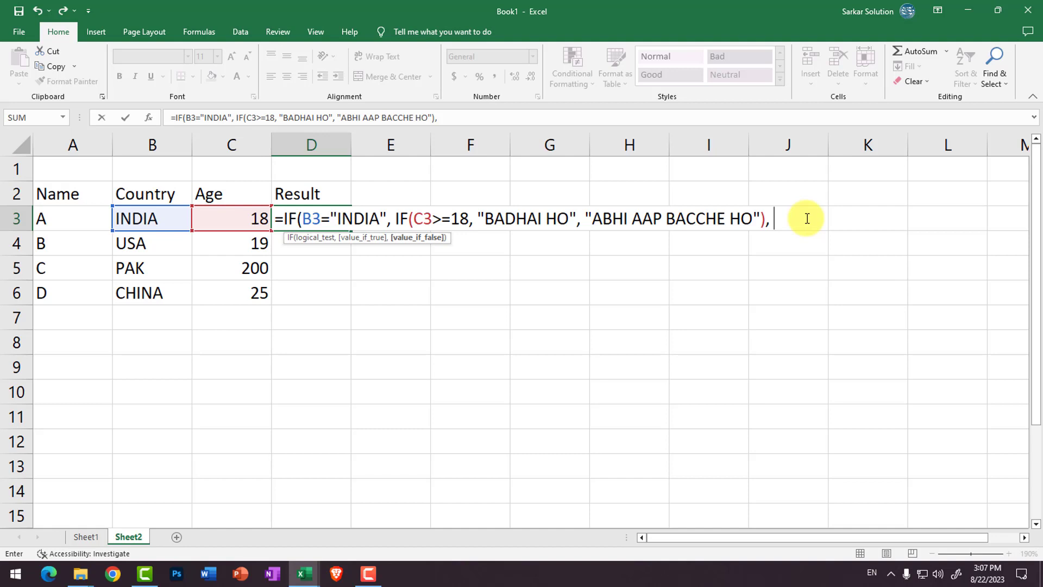
pyautogui.write('"')
pyautogui.write('APNE DES')
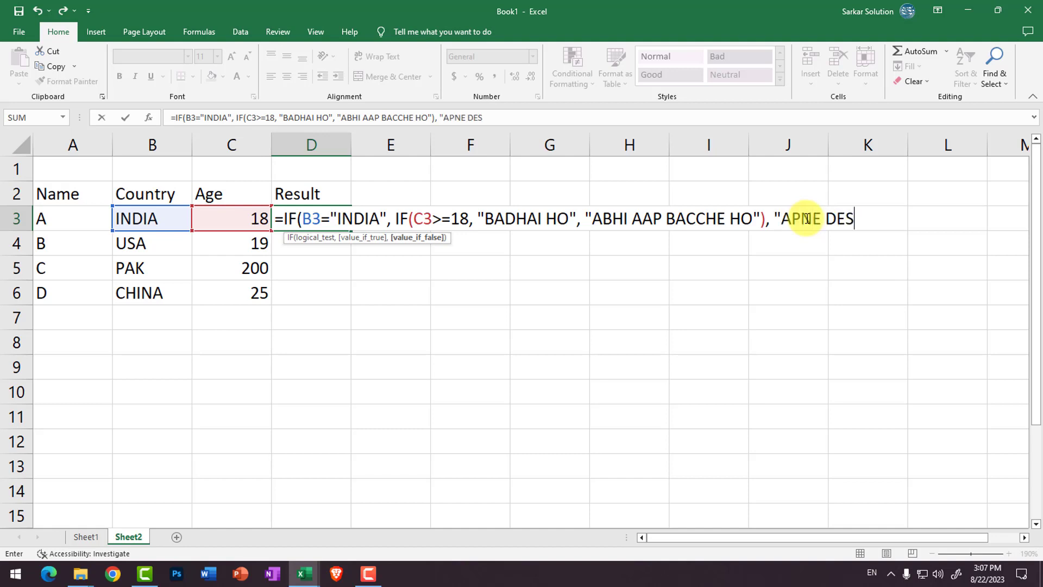
pyautogui.write('H ME JAO')
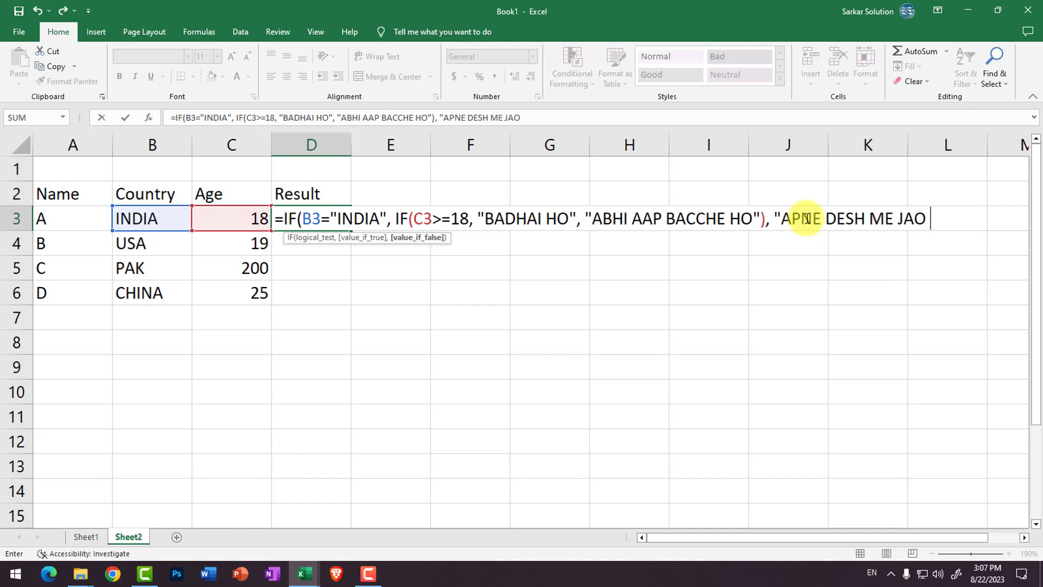
pyautogui.write('"')
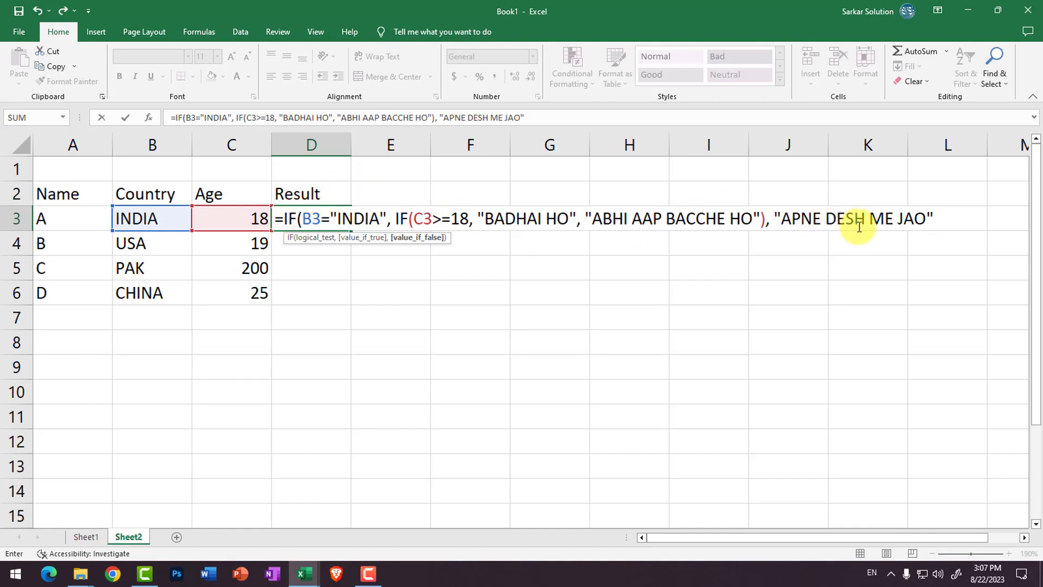
pyautogui.write(')')
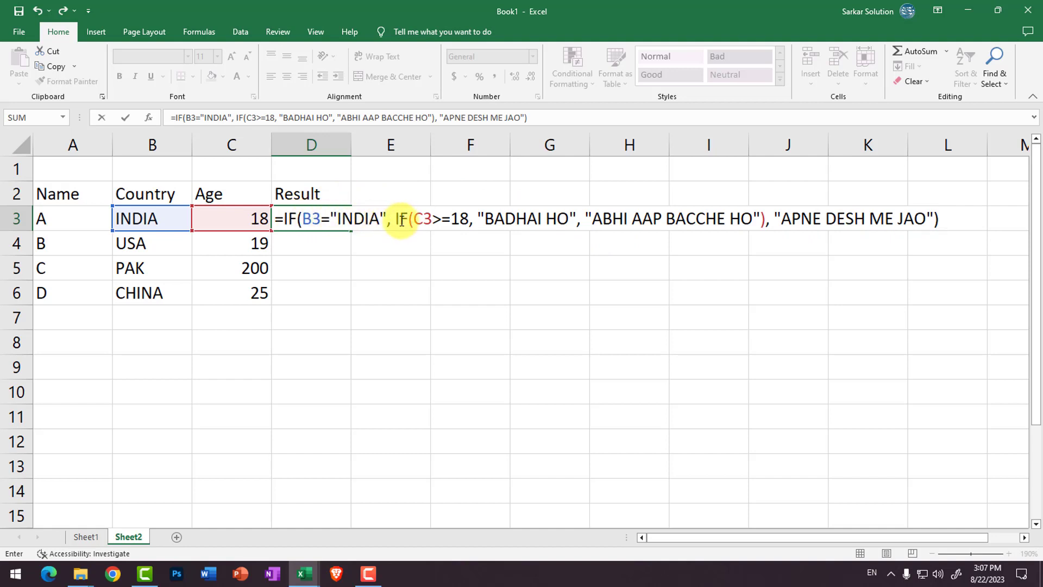
pyautogui.moveTo(399, 218)
pyautogui.mouseDown()
pyautogui.moveTo(780, 219)
pyautogui.moveTo(766, 219)
pyautogui.mouseUp()
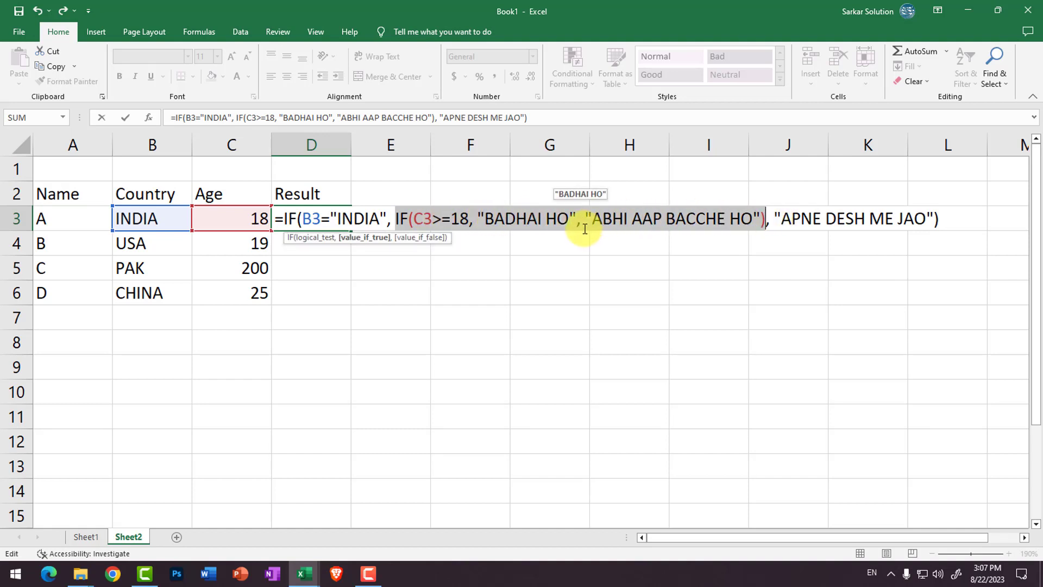
pyautogui.click(445, 220)
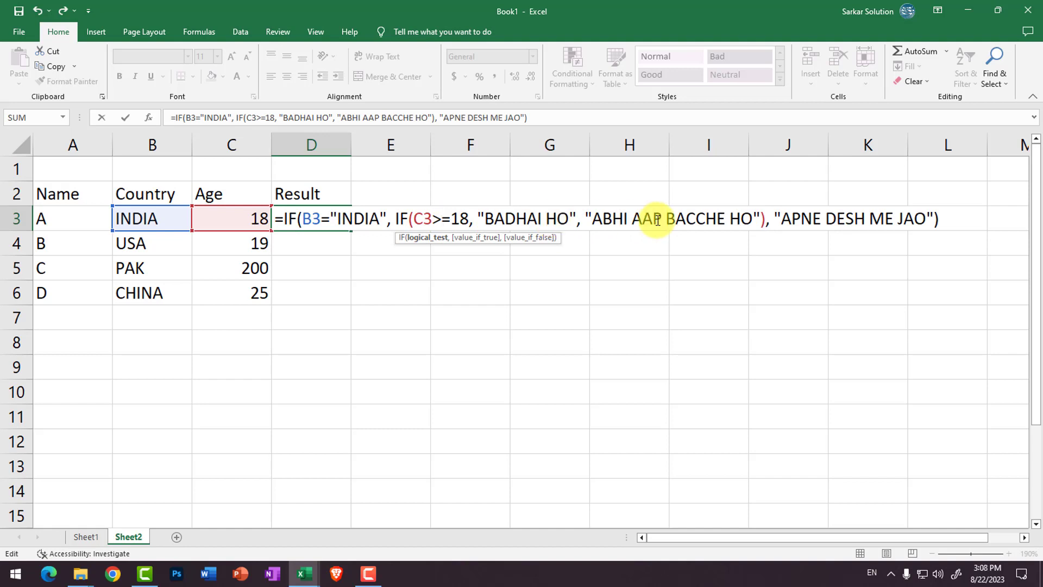
pyautogui.click(768, 220)
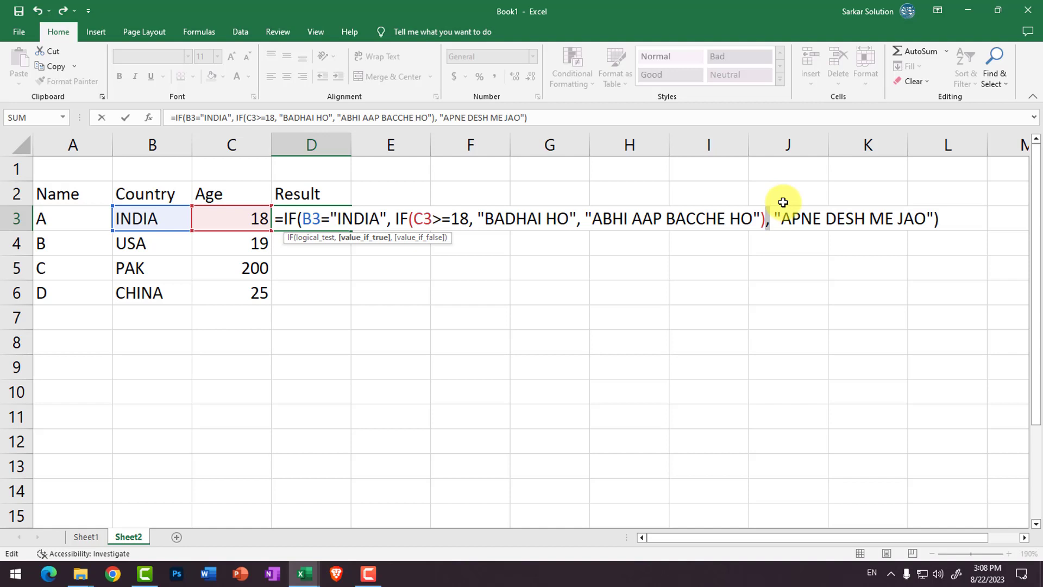
# Step: Commit the D3 formula and change C3's age to 17, yielding ABHI AAP BACCHE HO
pyautogui.press('Return')
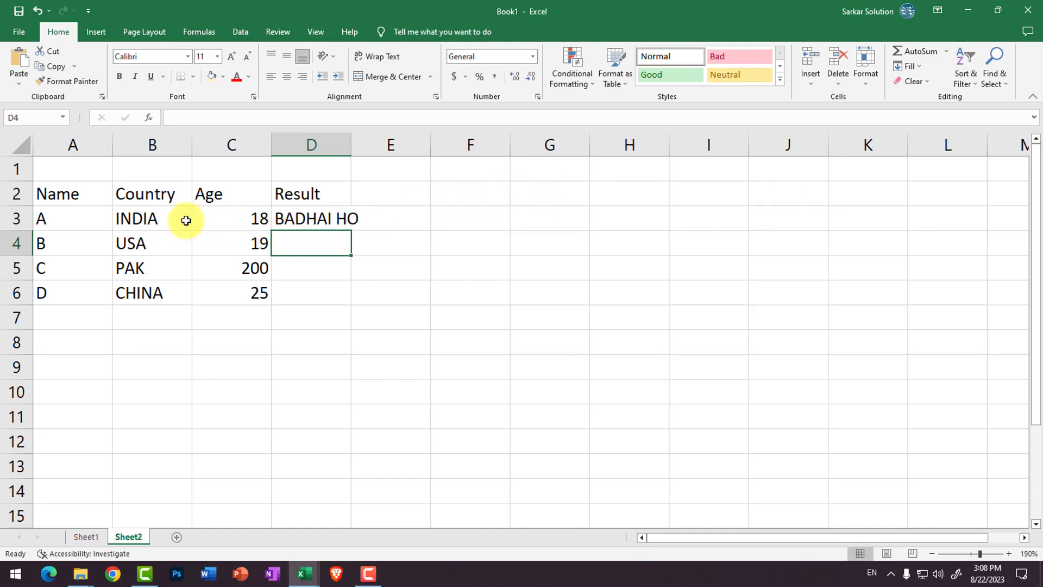
pyautogui.click(163, 219)
pyautogui.click(257, 217)
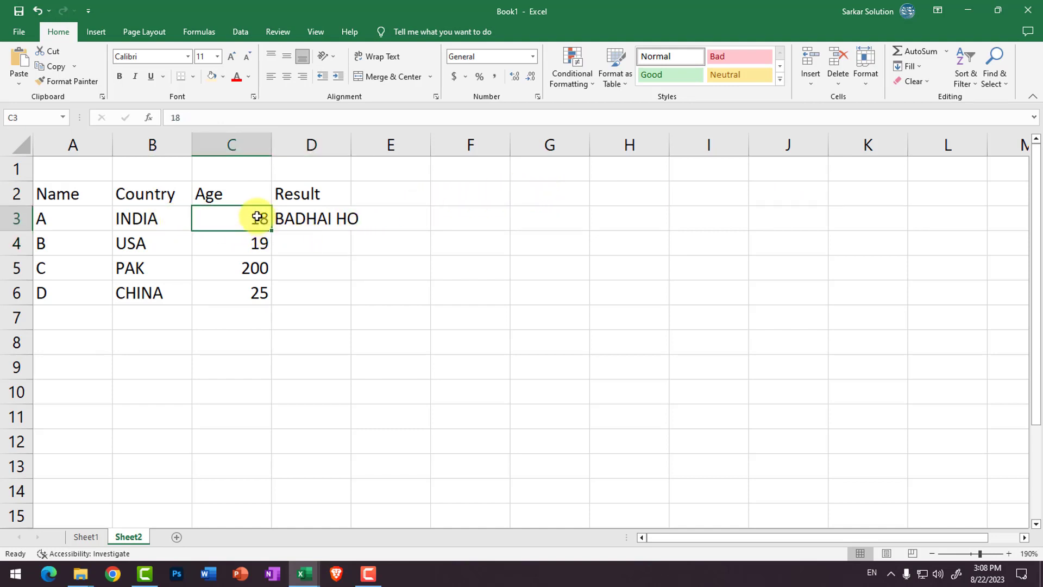
pyautogui.write('17')
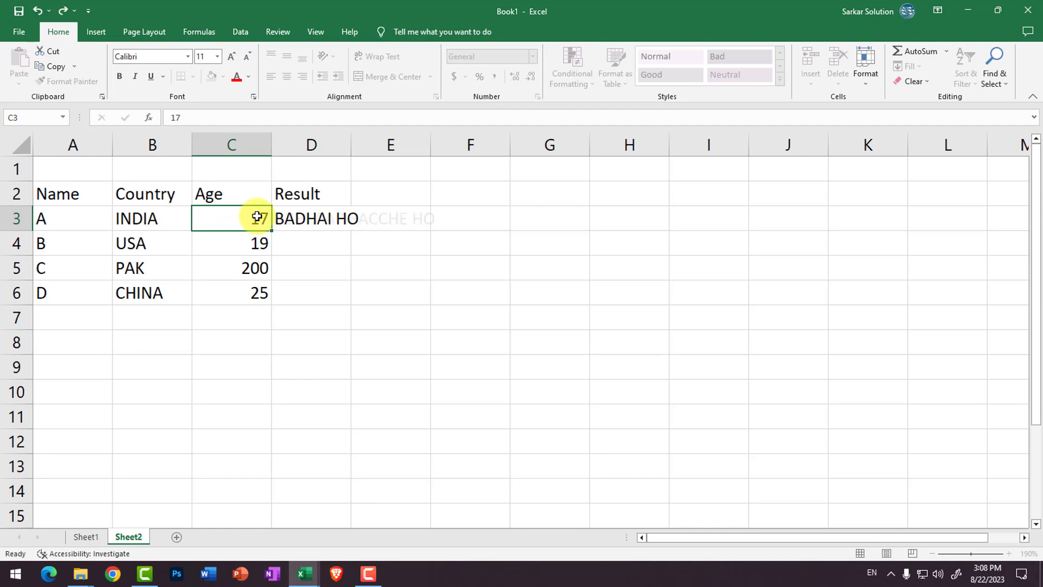
pyautogui.press('Return')
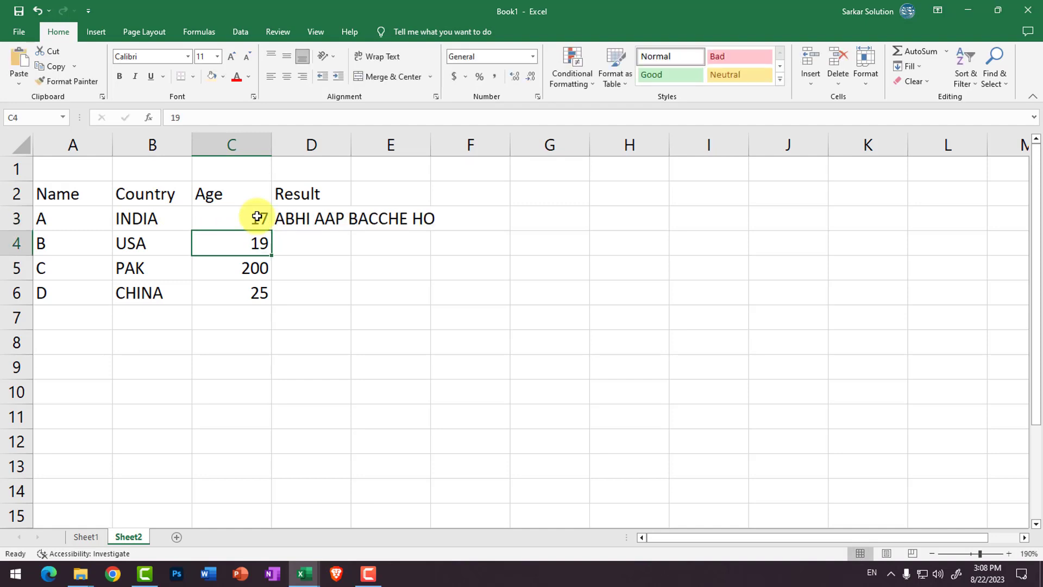
pyautogui.click(257, 217)
# Step: Change B3's country to PAK so D3 returns APNE DESH ME JAO
pyautogui.click(172, 218)
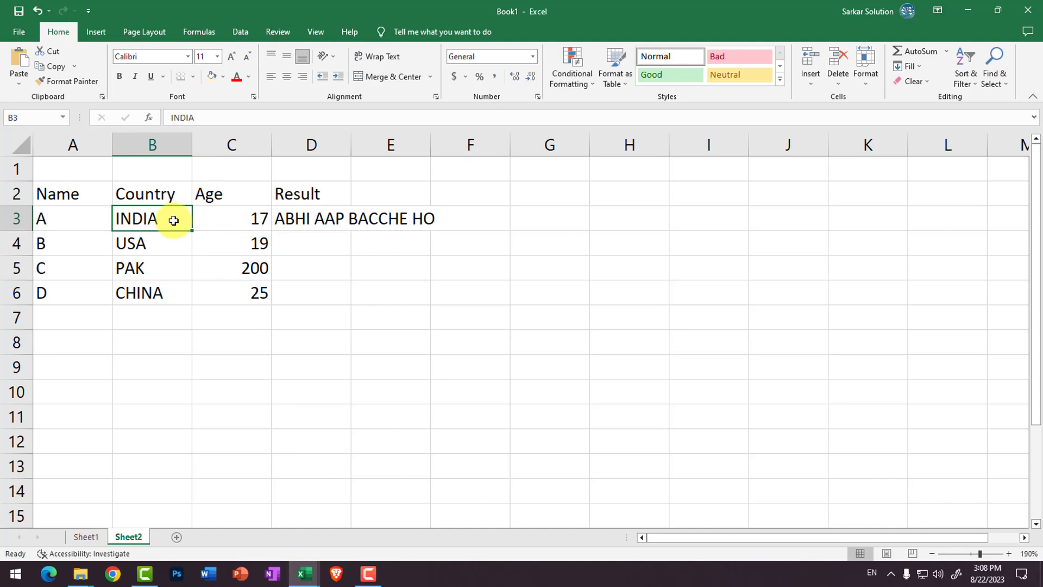
pyautogui.write('PAK')
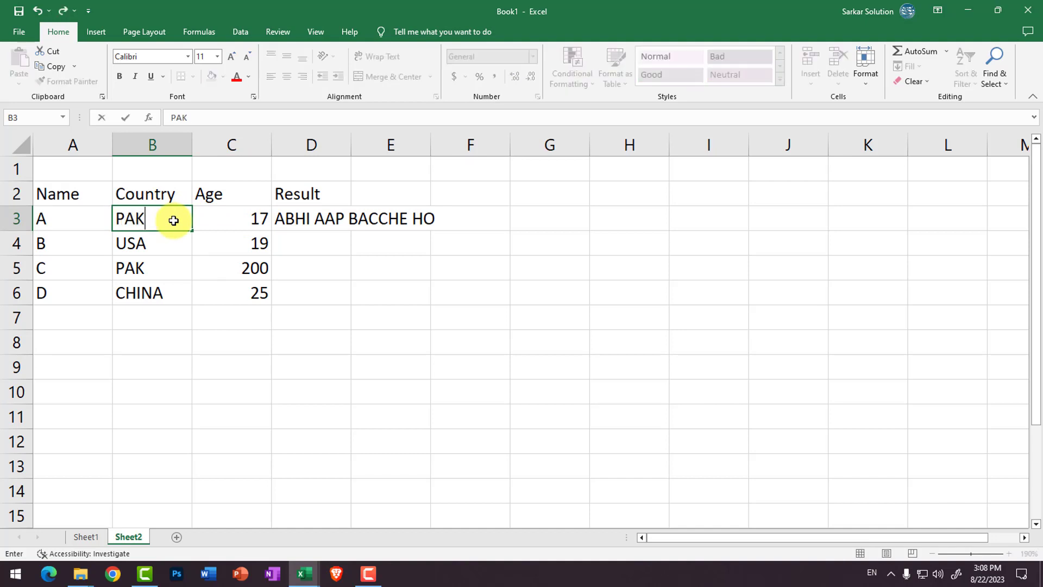
pyautogui.press('Return')
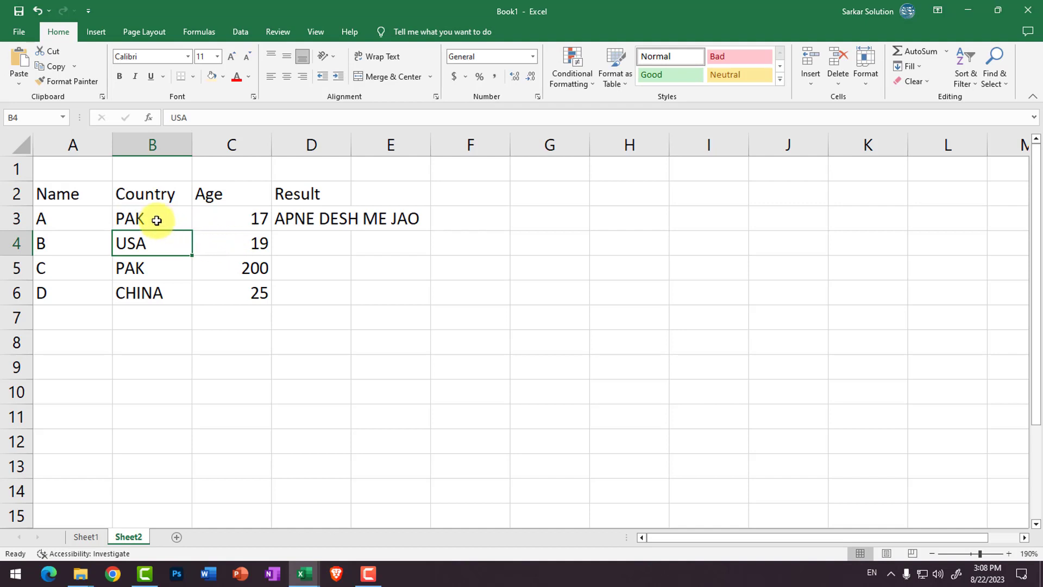
pyautogui.click(156, 218)
pyautogui.click(233, 220)
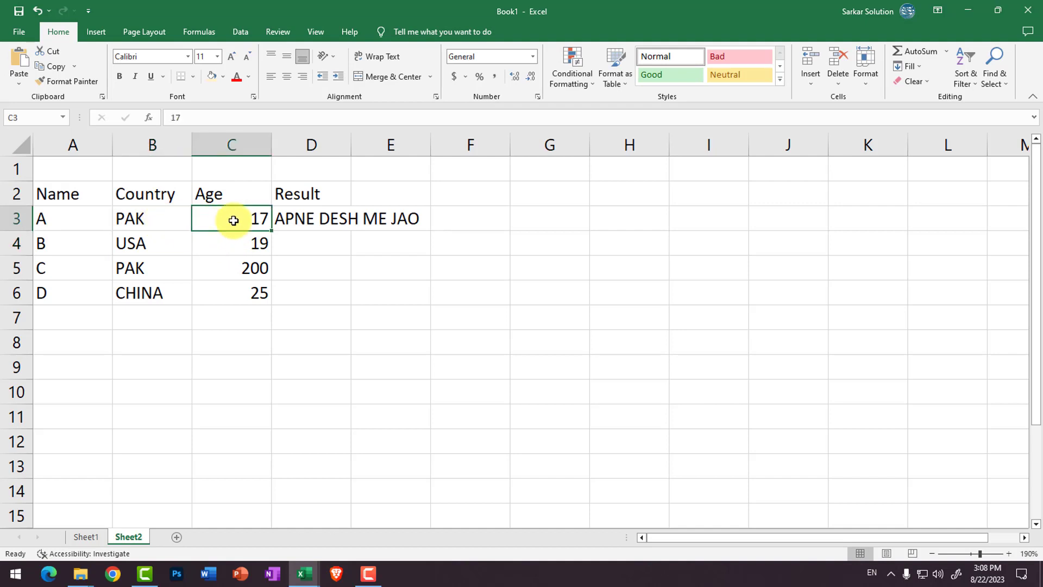
pyautogui.click(144, 242)
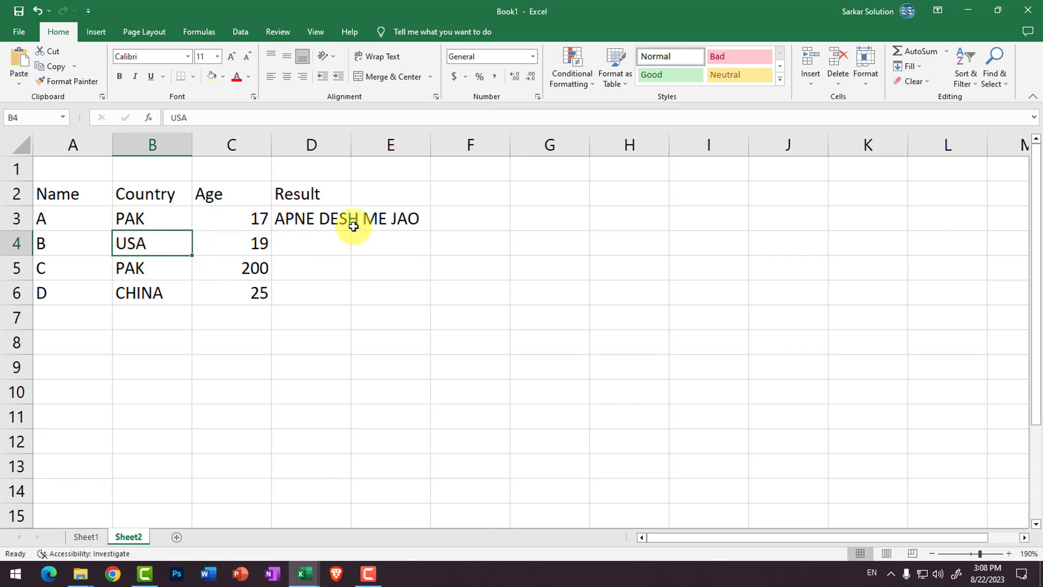
pyautogui.click(320, 250)
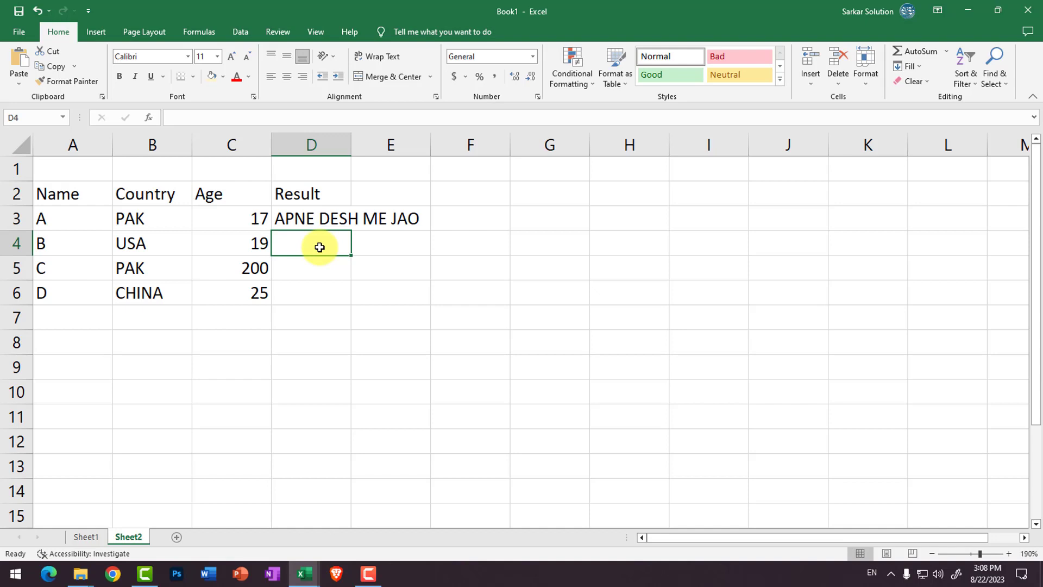
# Step: In D4, type =IF(B4="INDIA", IF(C4>=18, "BADHAI HO", " so far
pyautogui.write('=IF')
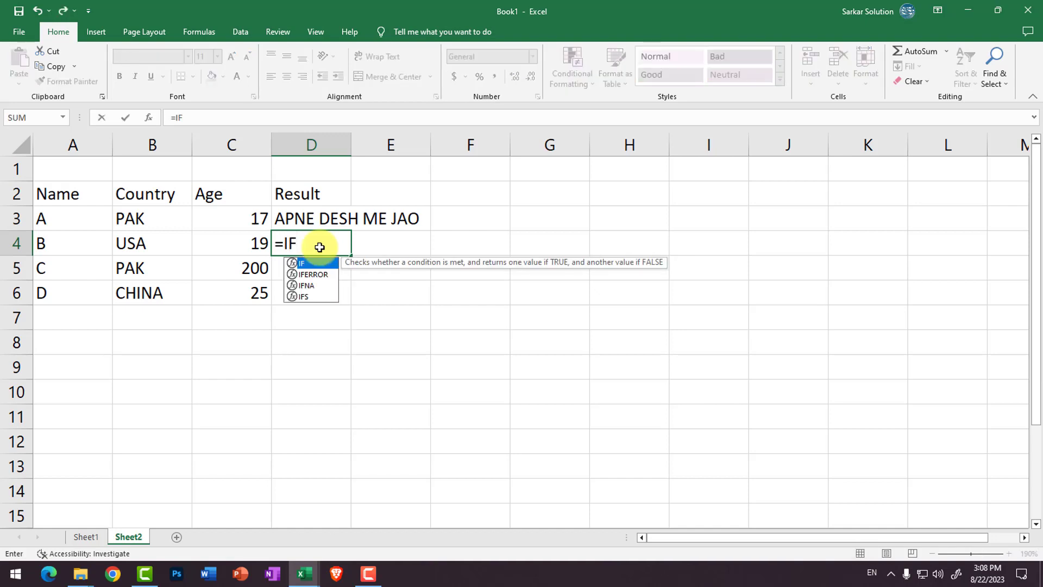
pyautogui.write('(')
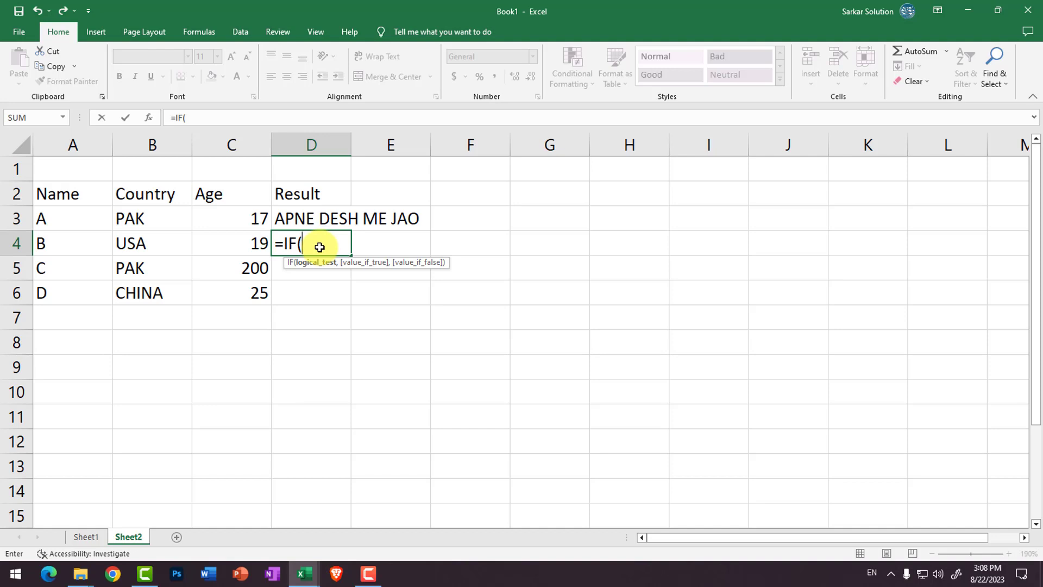
pyautogui.write('B4=')
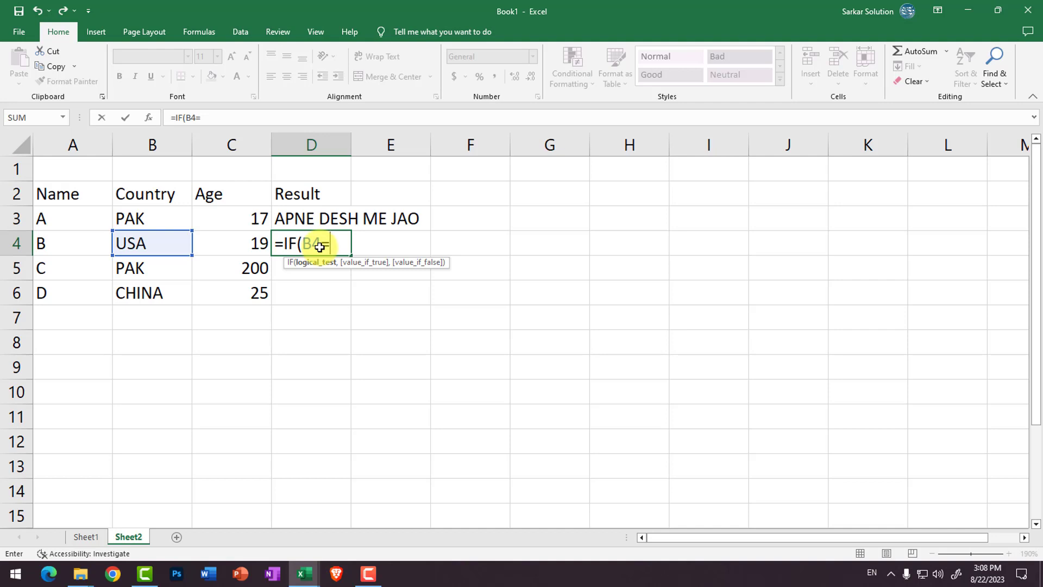
pyautogui.write('"')
pyautogui.write('US')
pyautogui.write('A')
pyautogui.press('BackSpace')
pyautogui.press('BackSpace')
pyautogui.press('BackSpace')
pyautogui.write('INDIA')
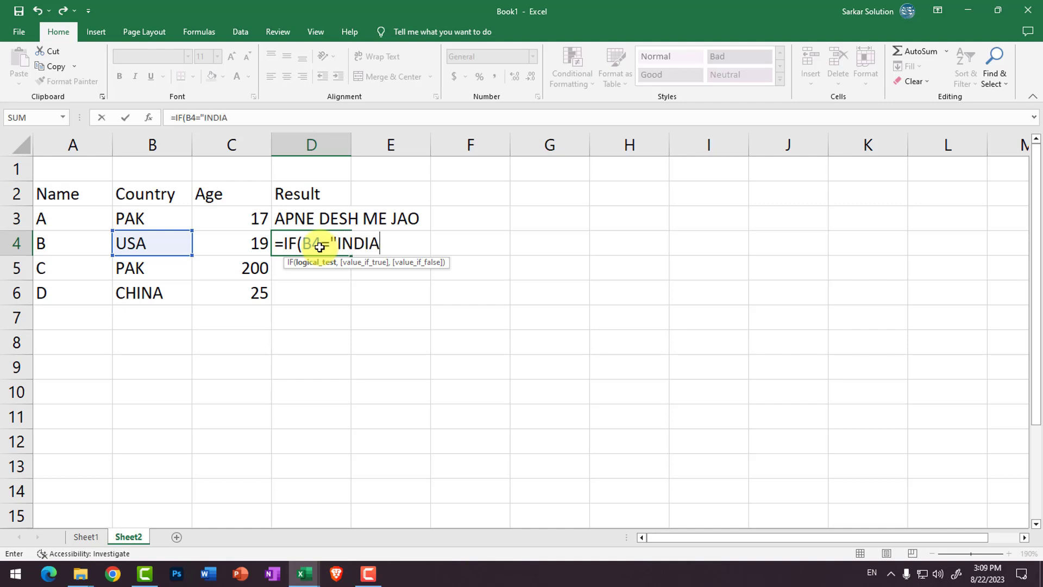
pyautogui.write('"')
pyautogui.write(', IF')
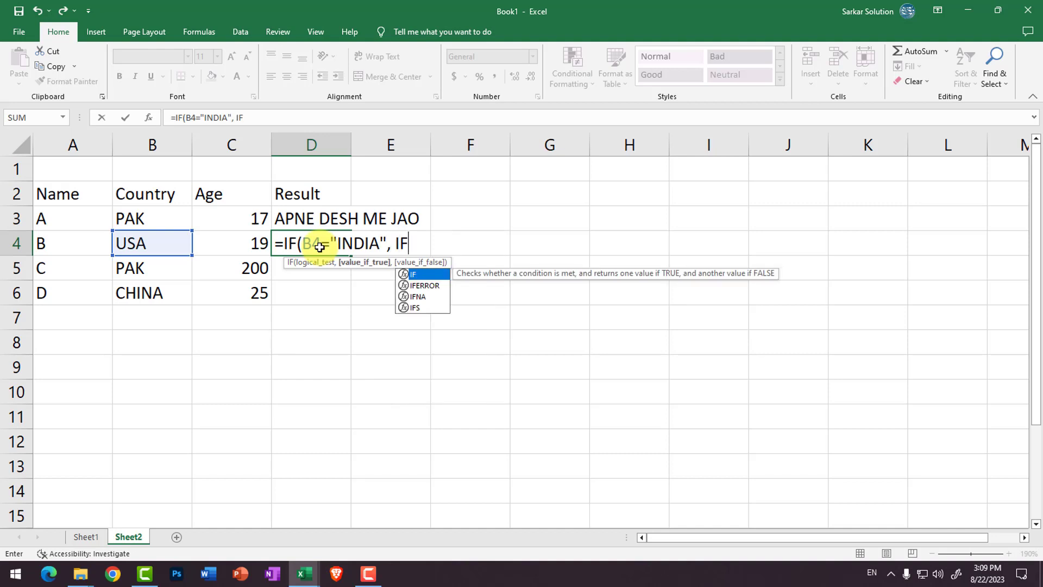
pyautogui.write('(')
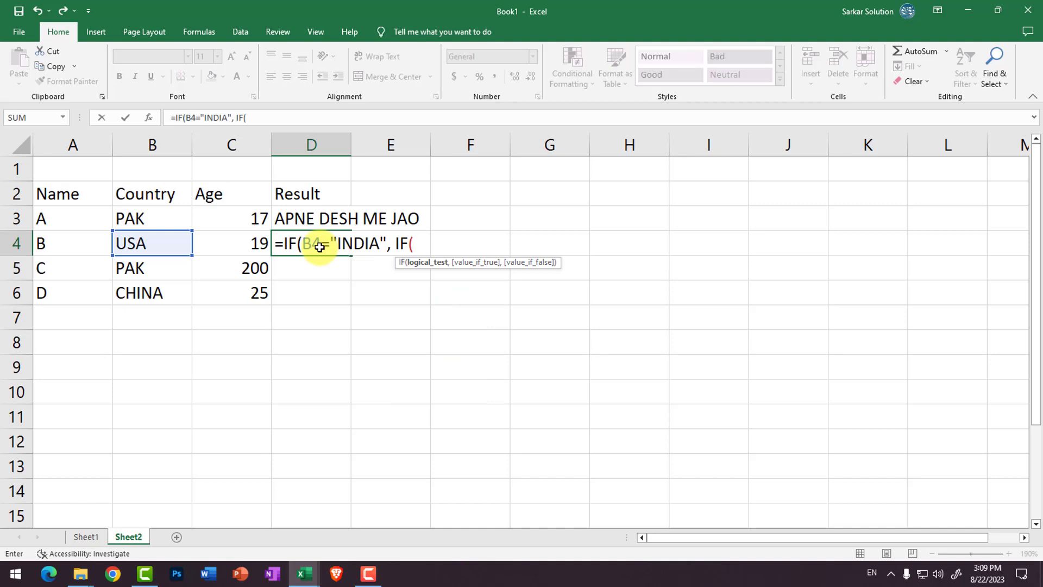
pyautogui.write('C4>')
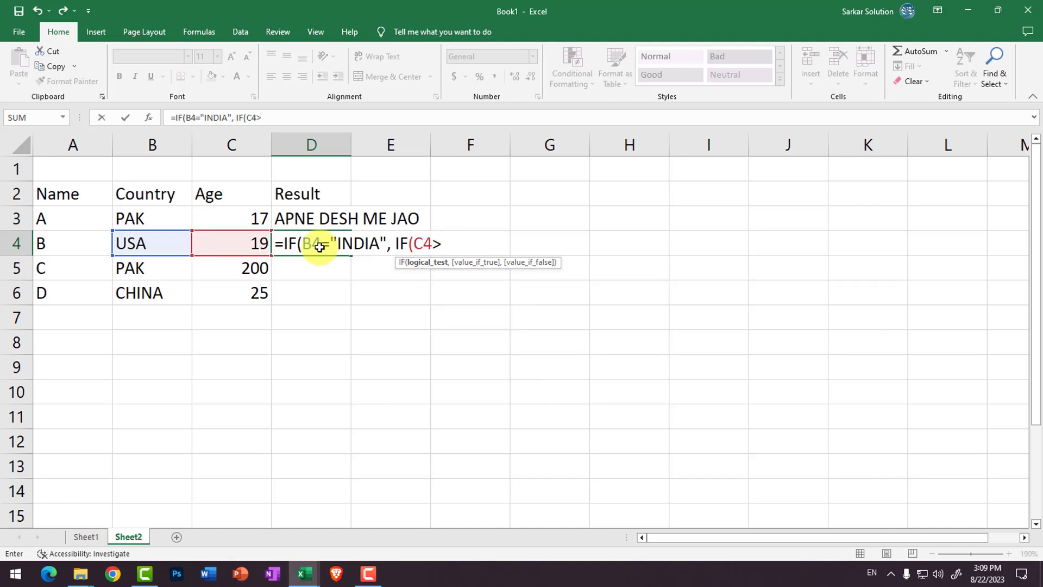
pyautogui.write('189')
pyautogui.press('BackSpace')
pyautogui.write(', "')
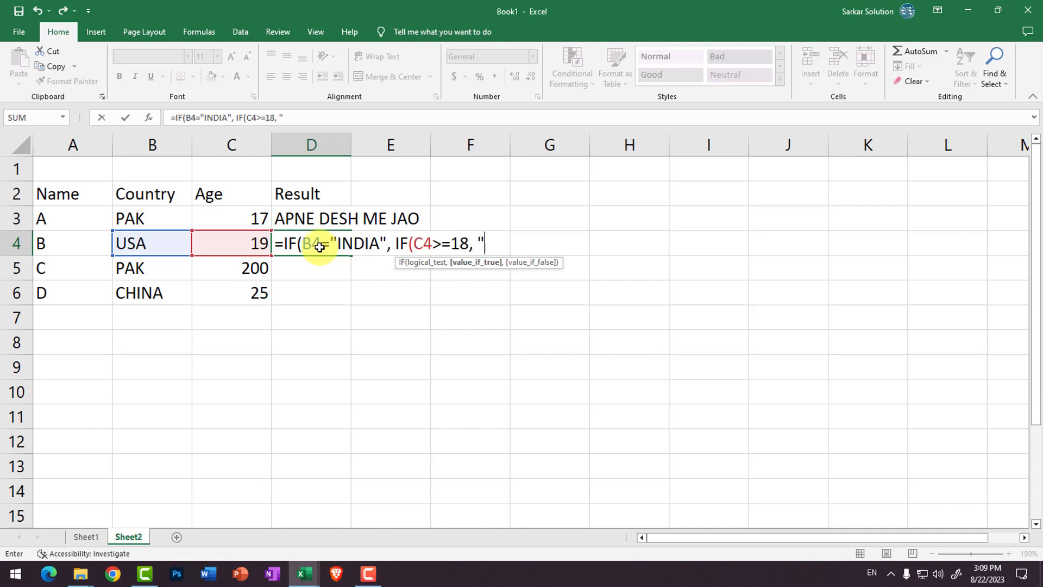
pyautogui.write('BADHAI H')
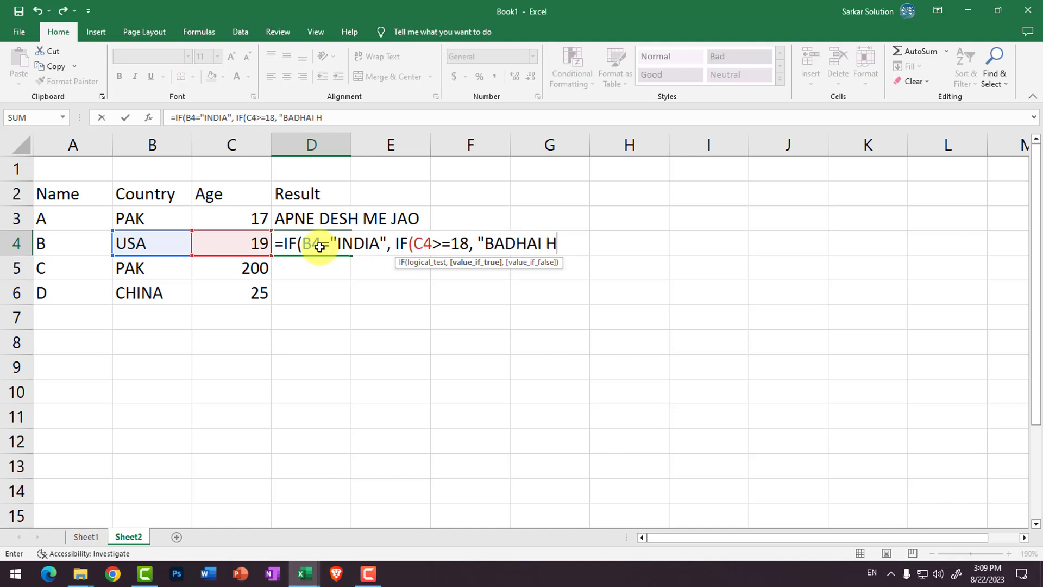
pyautogui.write('O", "AAP BACCE')
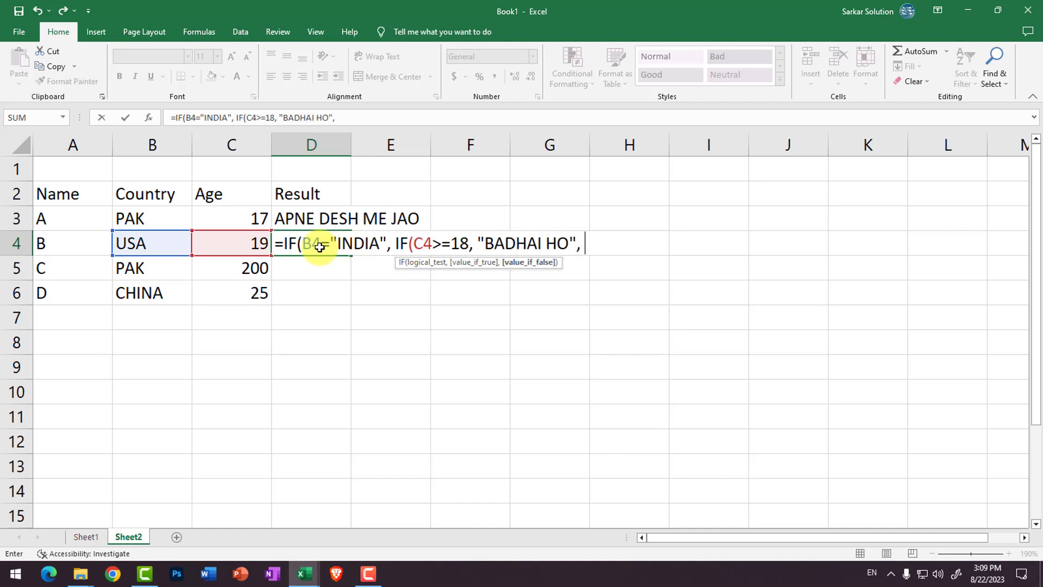
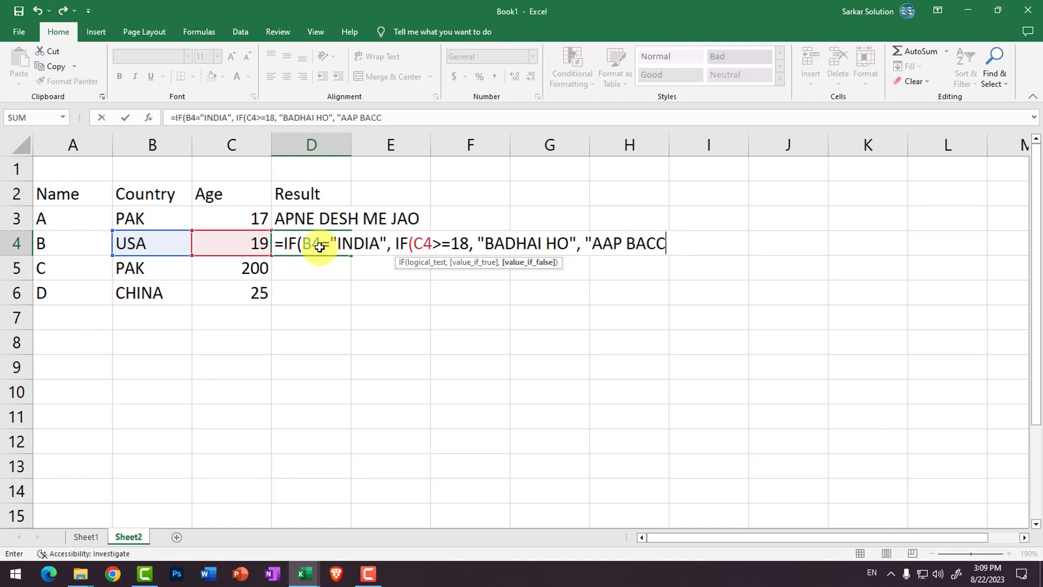
# Step: Finish the nested IF in D4 with the final result "APNE DESH ME JAO"
pyautogui.write('HE HO ')
pyautogui.write('")')
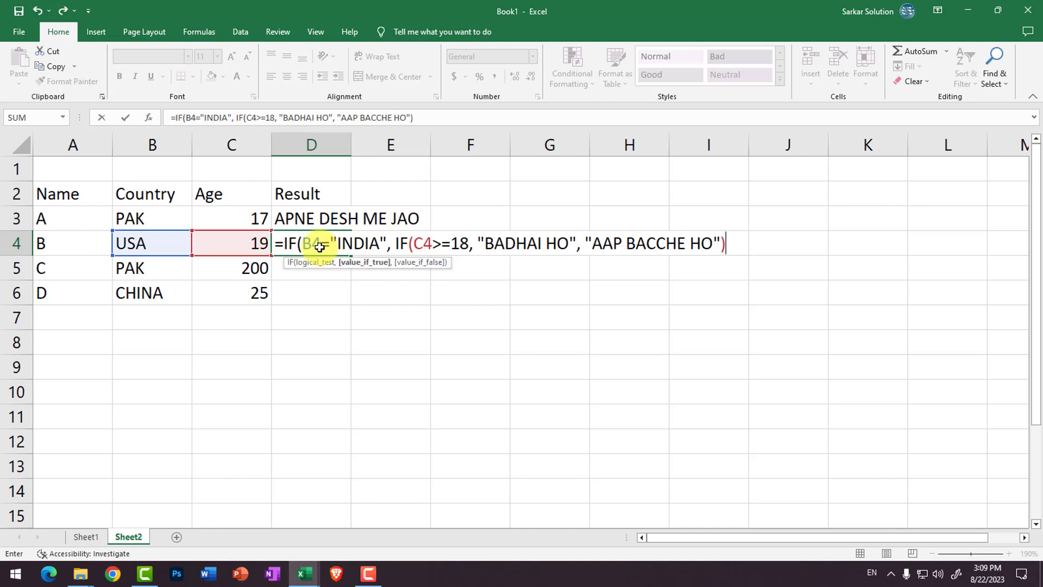
pyautogui.write(',')
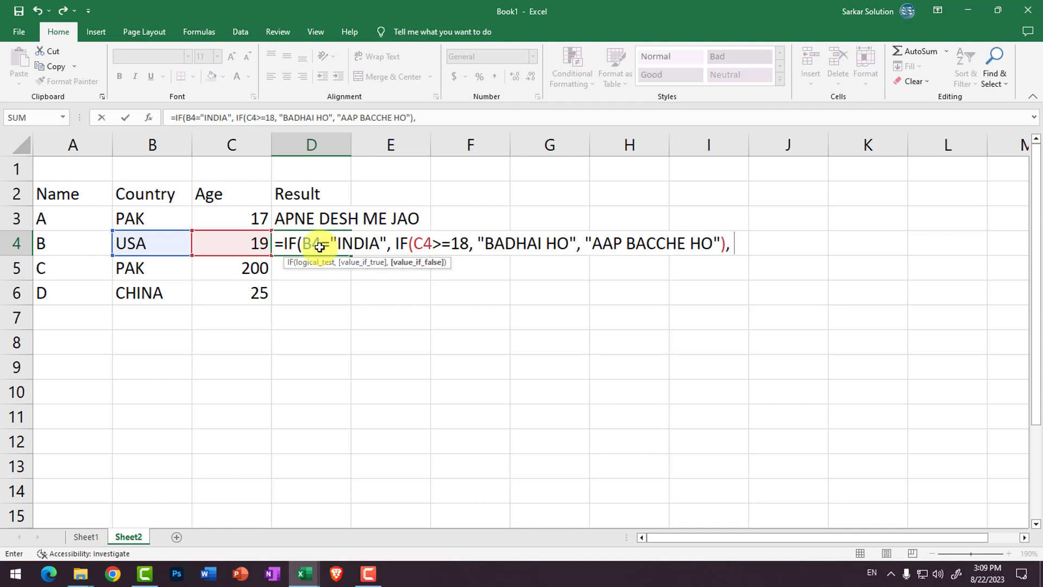
pyautogui.write('"A')
pyautogui.write('PNE DESH')
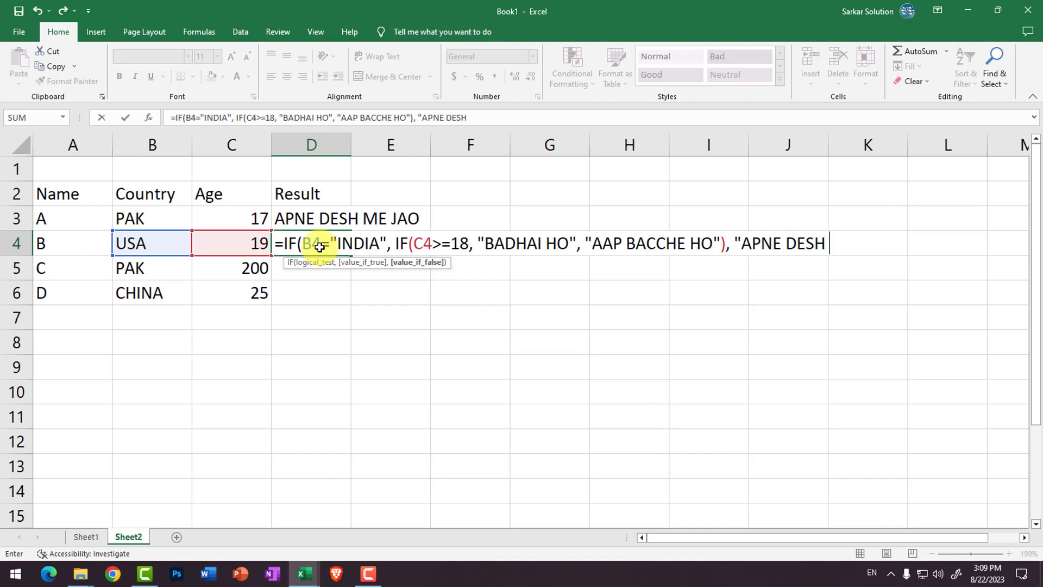
pyautogui.write(' K')
pyautogui.press('BackSpace')
pyautogui.write('ME JAO ')
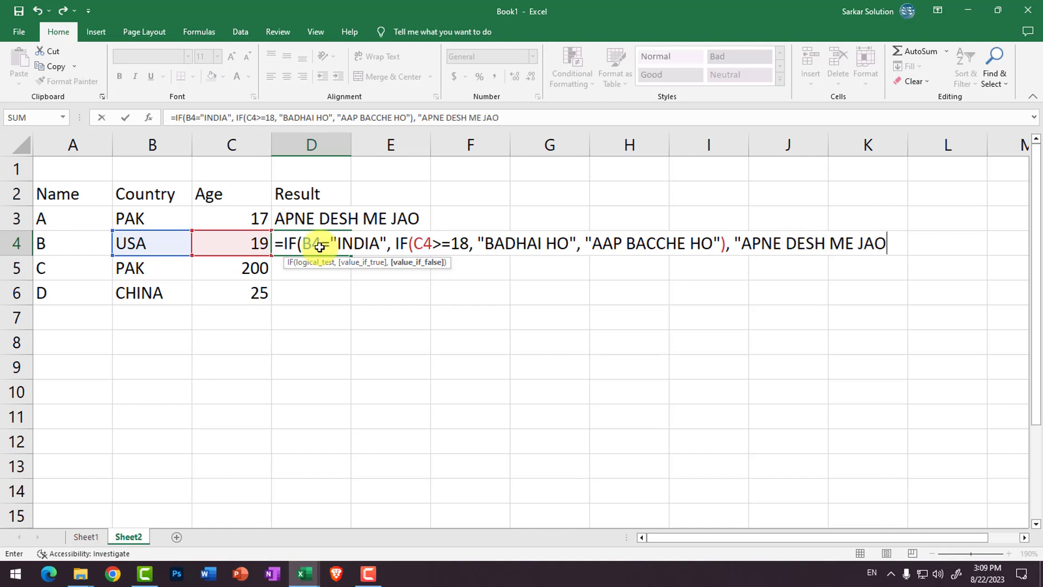
pyautogui.write('"')
pyautogui.write(')')
pyautogui.press('Return')
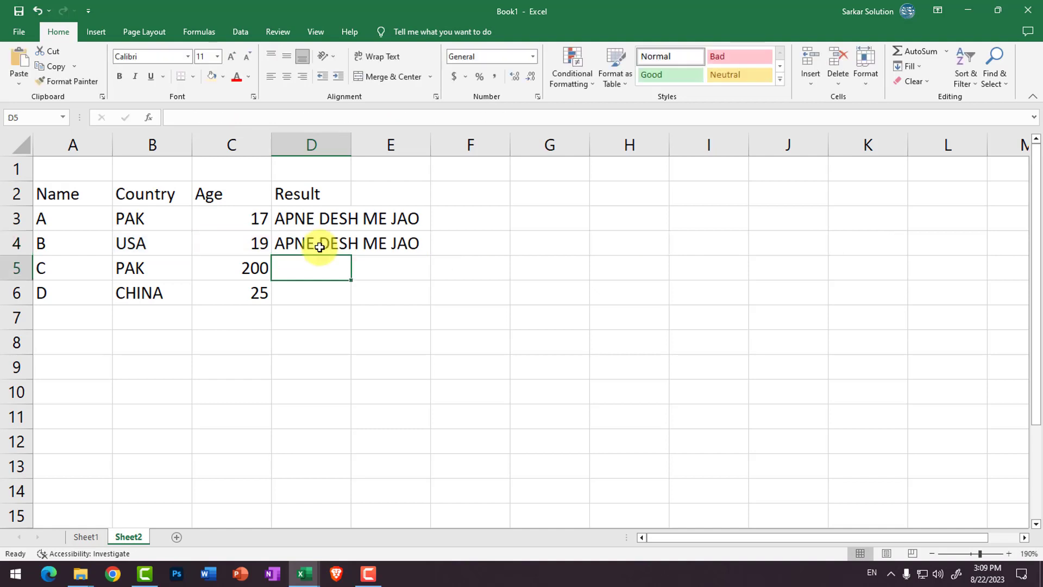
pyautogui.click(319, 247)
# Step: Change B4's country to INDIA so D4 returns BADHAI HO
pyautogui.click(157, 248)
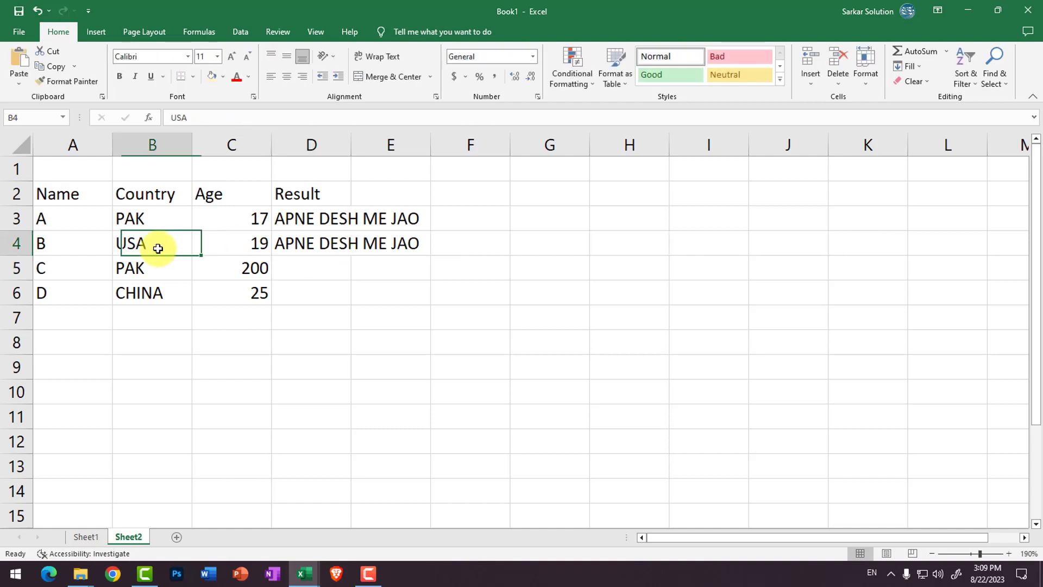
pyautogui.write('INDIA')
pyautogui.press('Return')
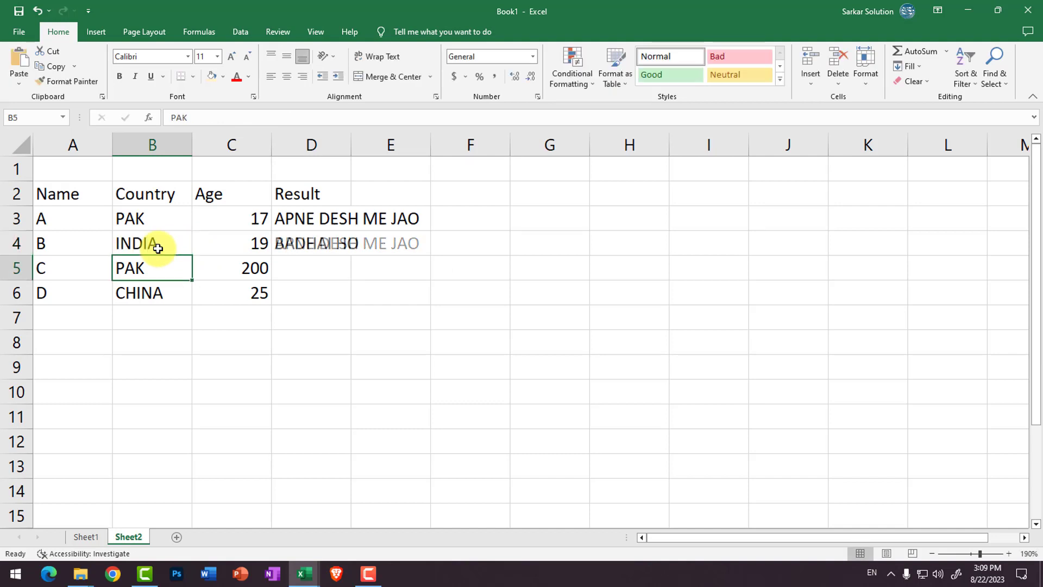
pyautogui.click(158, 248)
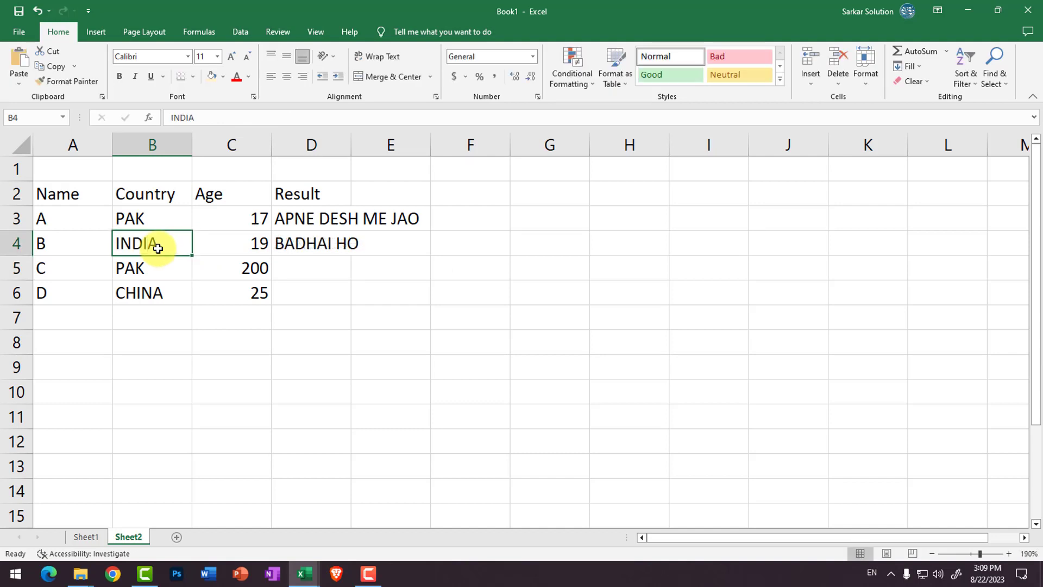
# Step: Select D3:D6 and widen column D to fit APNE DESH ME JAO
pyautogui.click(324, 231)
pyautogui.moveTo(324, 231); pyautogui.dragTo(328, 291)
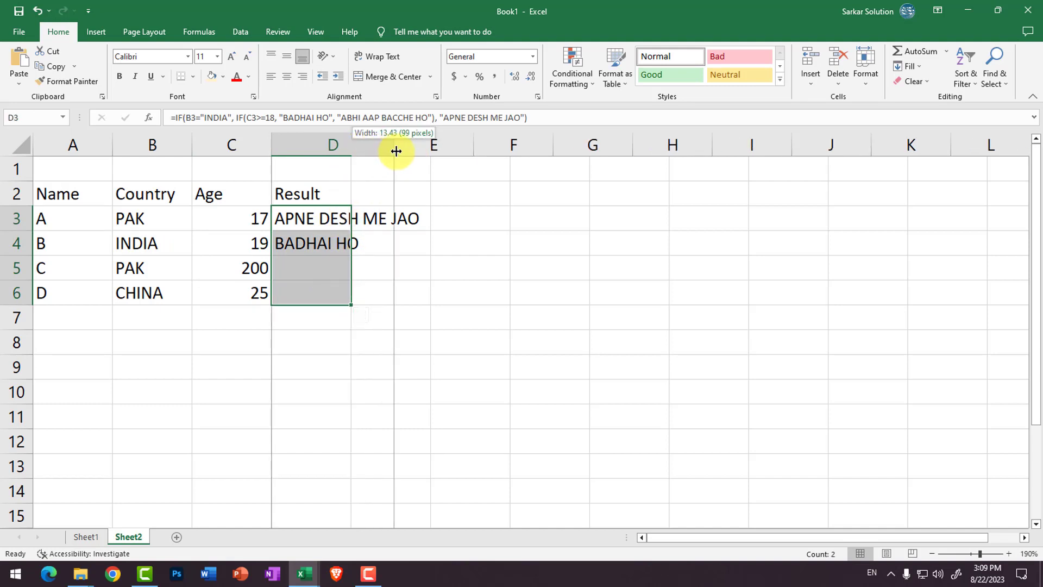
pyautogui.moveTo(351, 148); pyautogui.dragTo(429, 150)
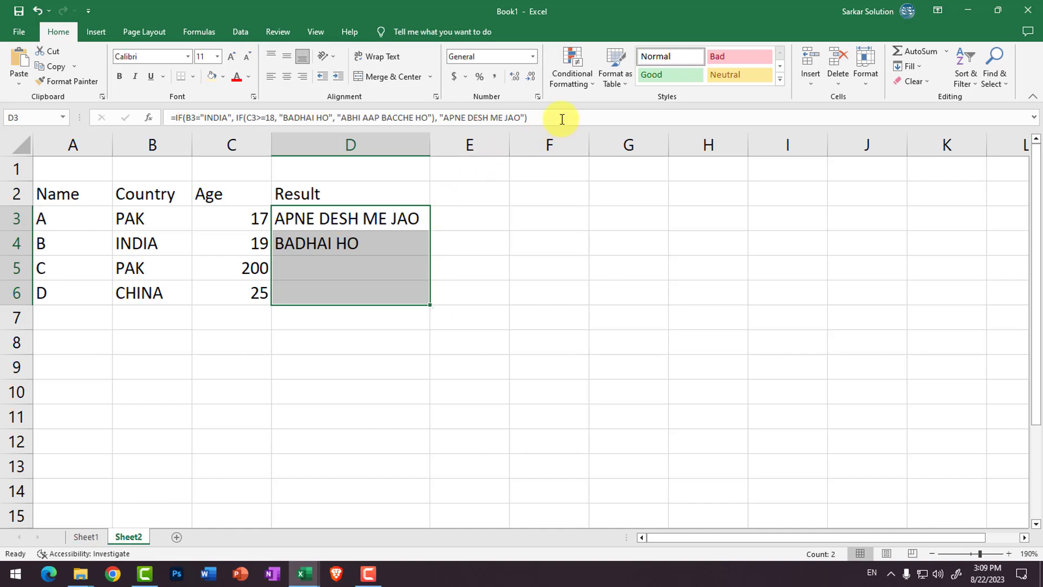
# Step: Add a conditional formatting rule filling D3:D6 cells equal to BADHAI HO green
pyautogui.click(592, 84)
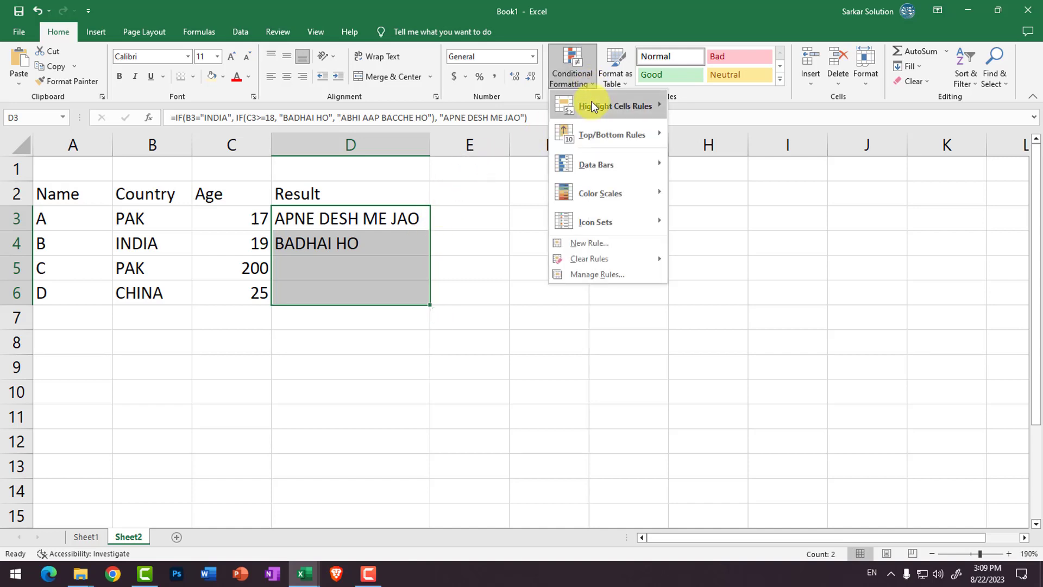
pyautogui.click(611, 242)
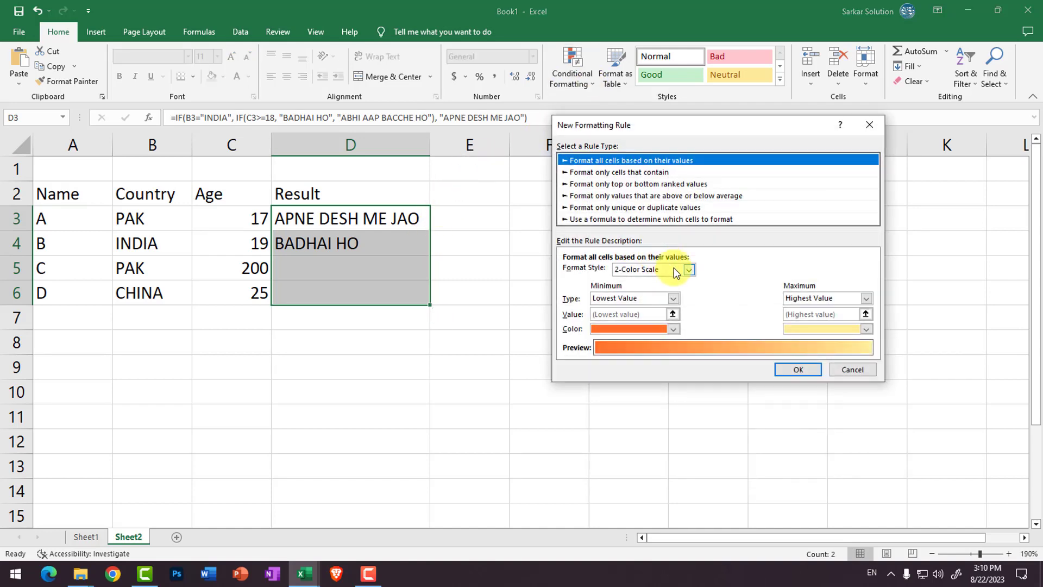
pyautogui.click(654, 172)
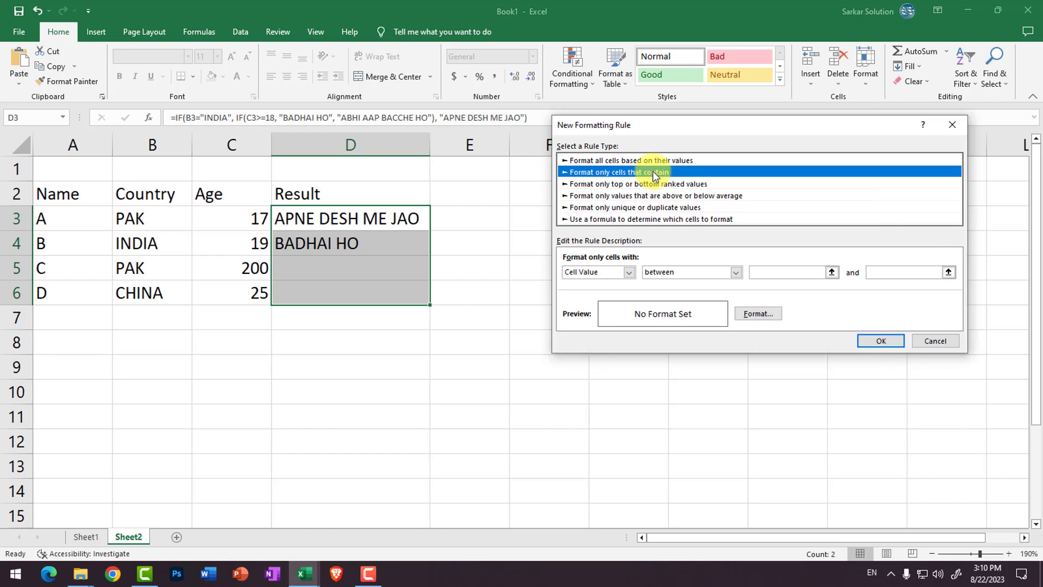
pyautogui.click(694, 271)
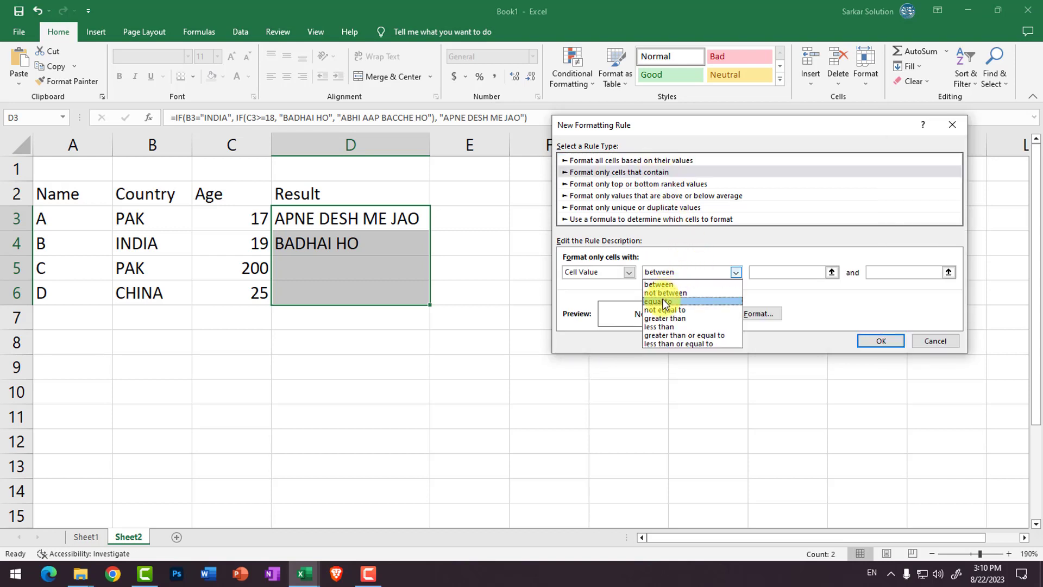
pyautogui.click(664, 302)
pyautogui.click(779, 272)
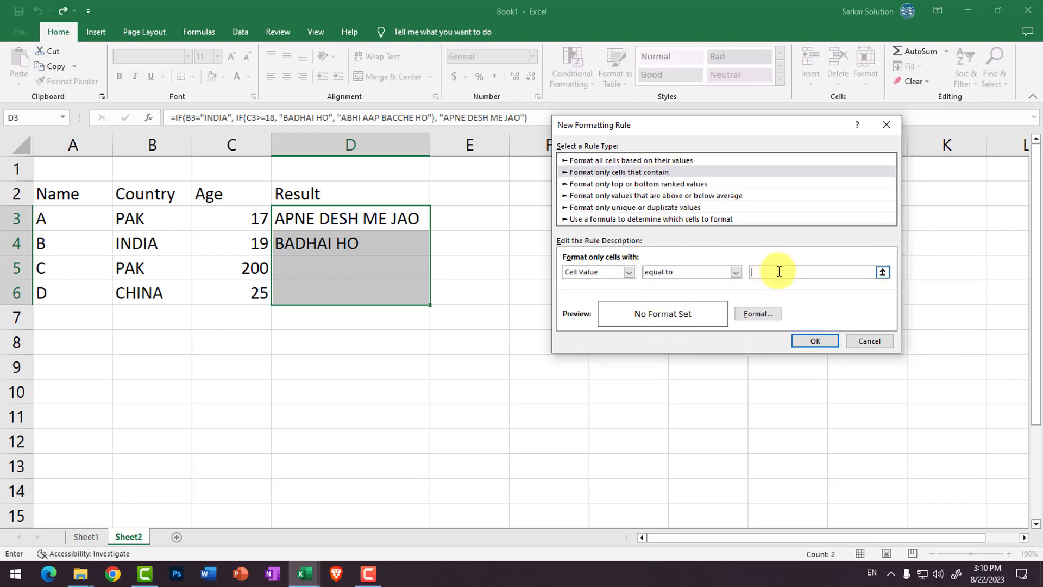
pyautogui.write('BADHAI HO')
pyautogui.click(759, 314)
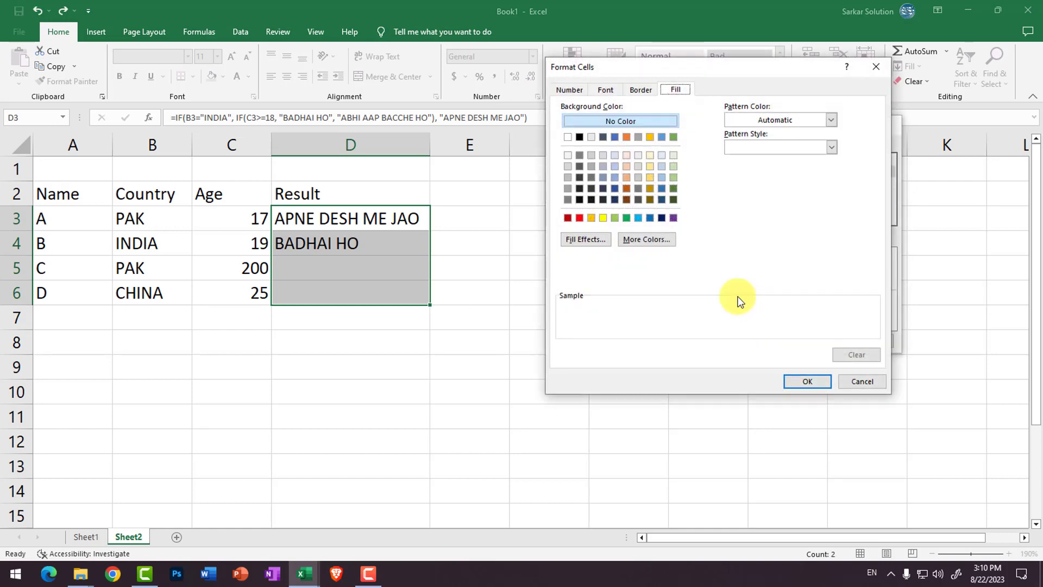
pyautogui.click(627, 217)
pyautogui.click(808, 381)
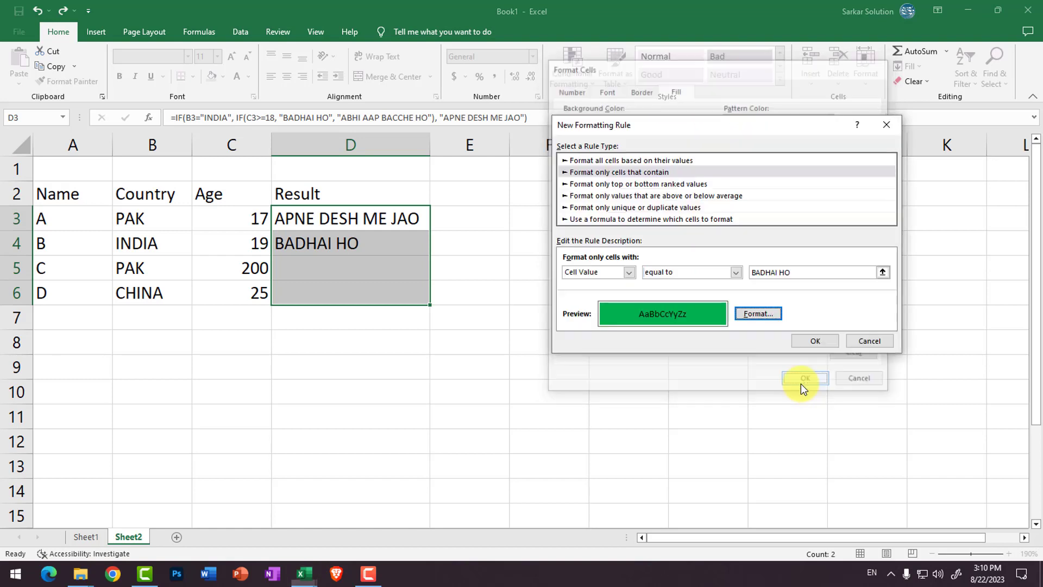
pyautogui.click(810, 342)
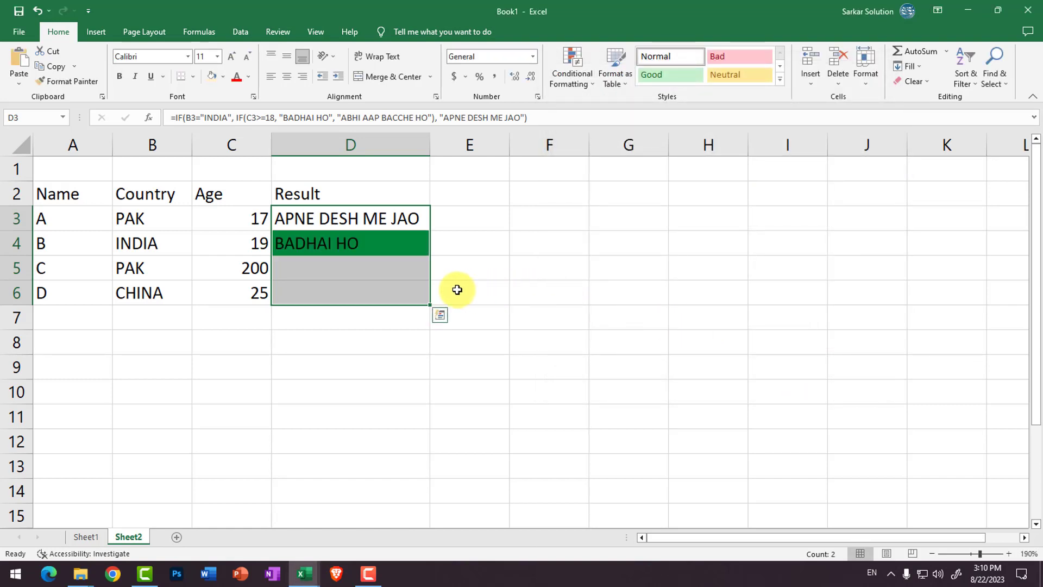
# Step: Change B3's country from PAK to INDIA so D3 reads ABHI AAP BACCHE HO
pyautogui.doubleClick(143, 212)
pyautogui.press('BackSpace')
pyautogui.press('BackSpace')
pyautogui.press('BackSpace')
pyautogui.write('INDIA')
pyautogui.press('Return')
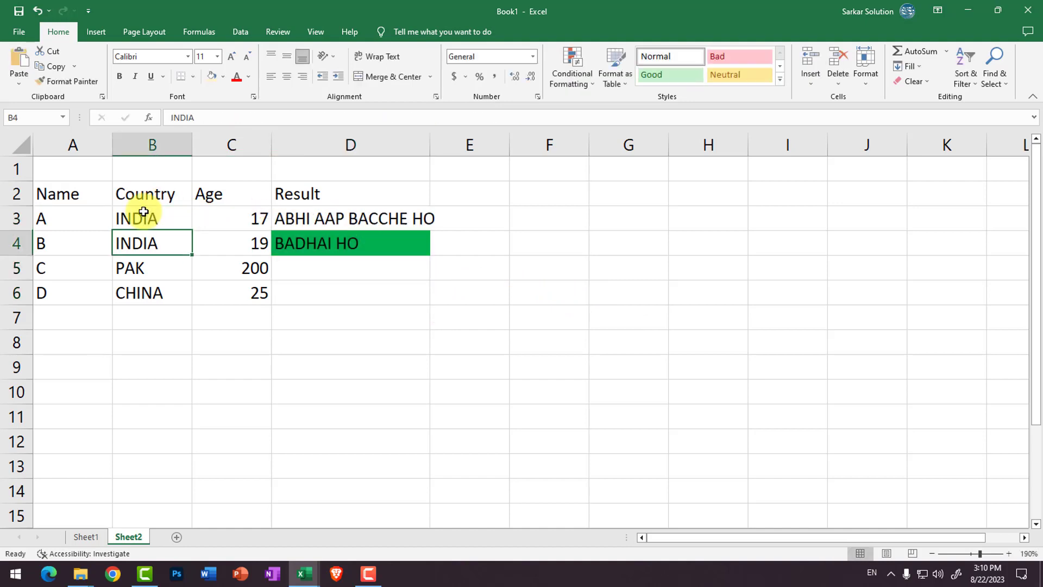
pyautogui.click(144, 212)
pyautogui.press('Tab')
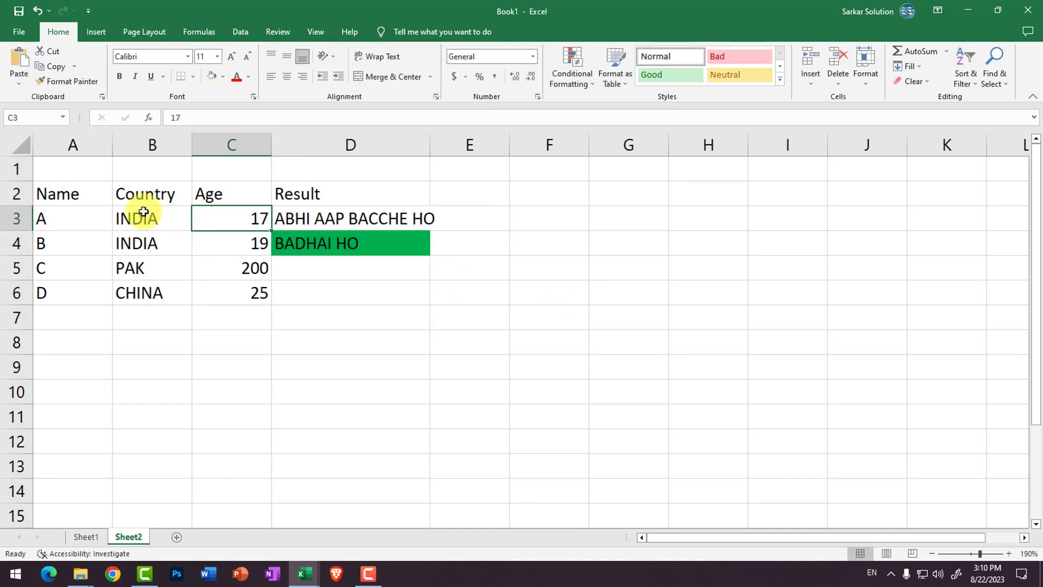
pyautogui.click(305, 216)
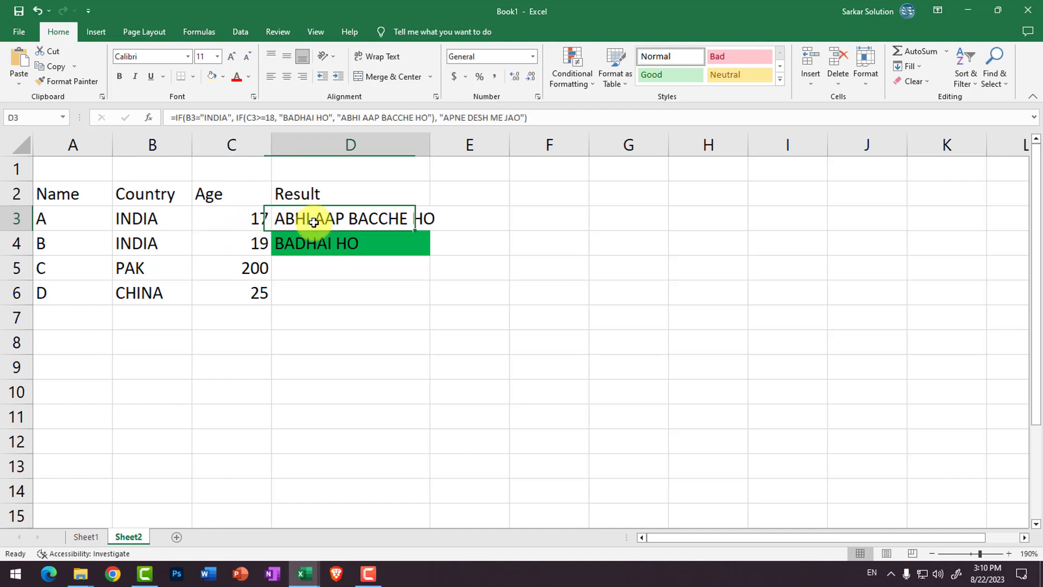
# Step: Insert ABHI before AAP BACCHE HO in D4's formula, then select D3:D6
pyautogui.doubleClick(328, 247)
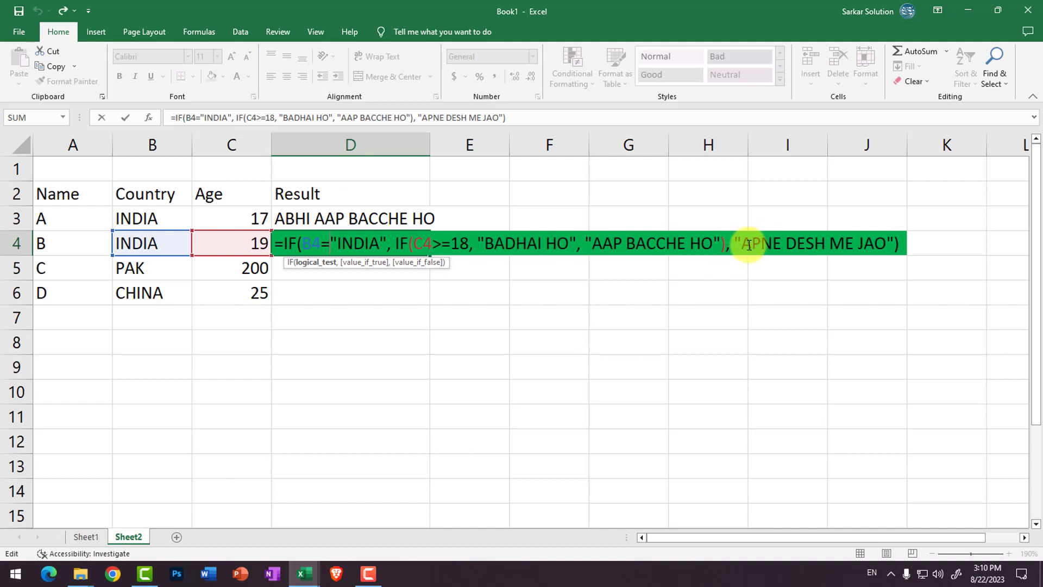
pyautogui.click(596, 247)
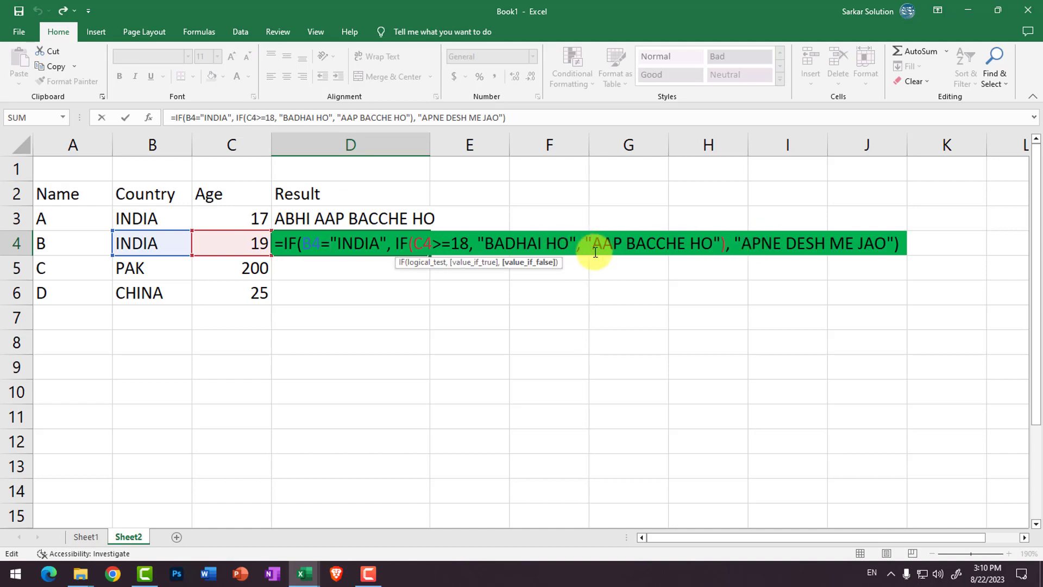
pyautogui.write('ABHI A')
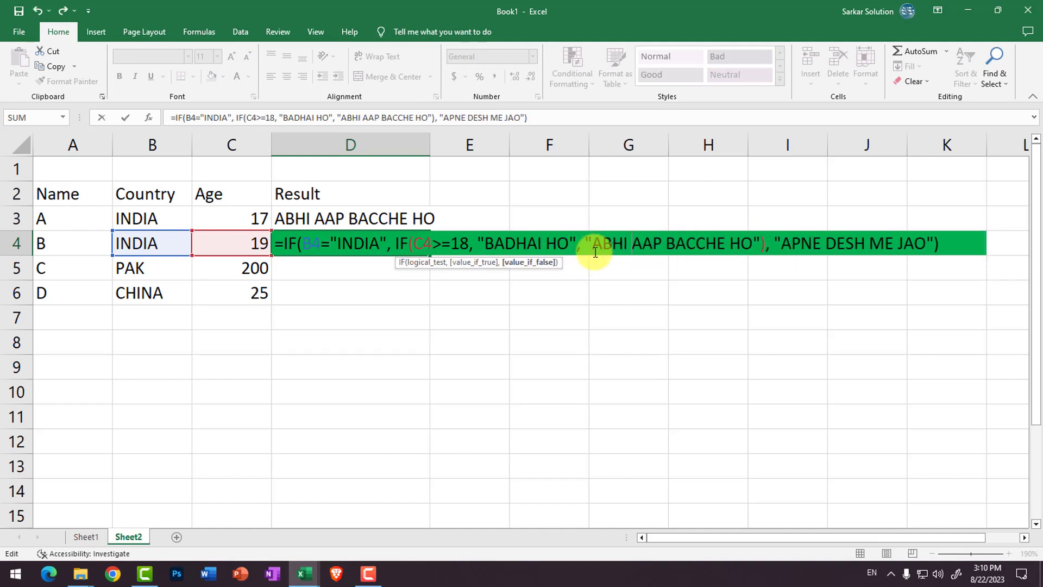
pyautogui.press('Return')
pyautogui.moveTo(300, 214); pyautogui.dragTo(321, 284)
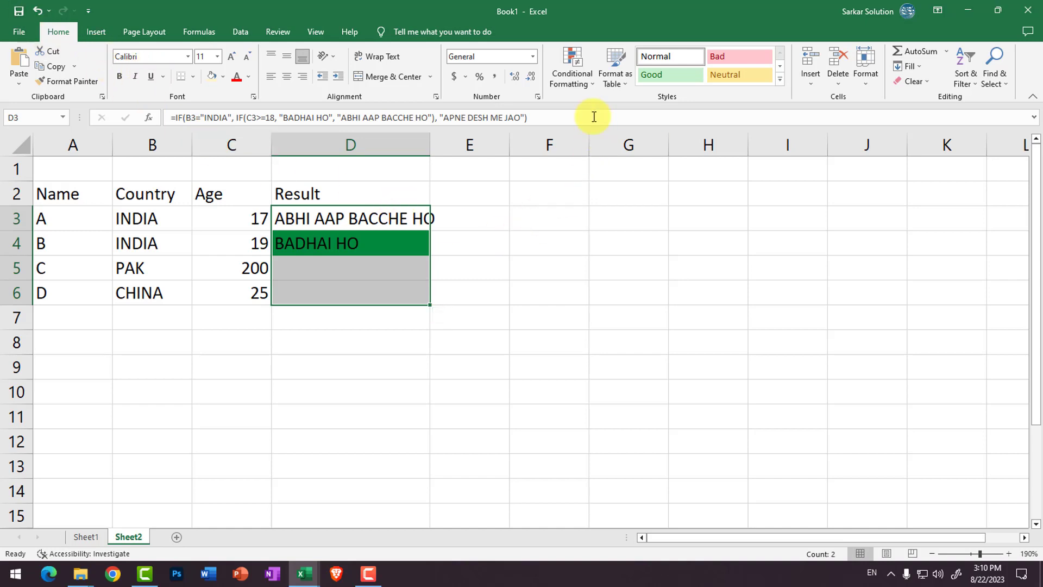
# Step: Add a second rule filling cells equal to 'ABHI AAP BACCHE HO' dark gold
pyautogui.click(587, 91)
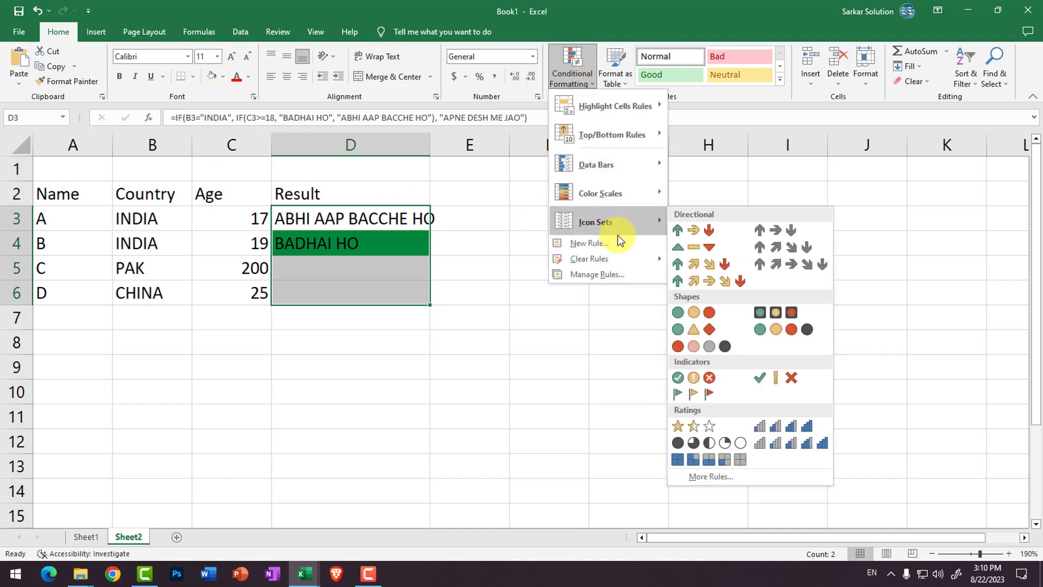
pyautogui.press('Escape')
pyautogui.press('Escape')
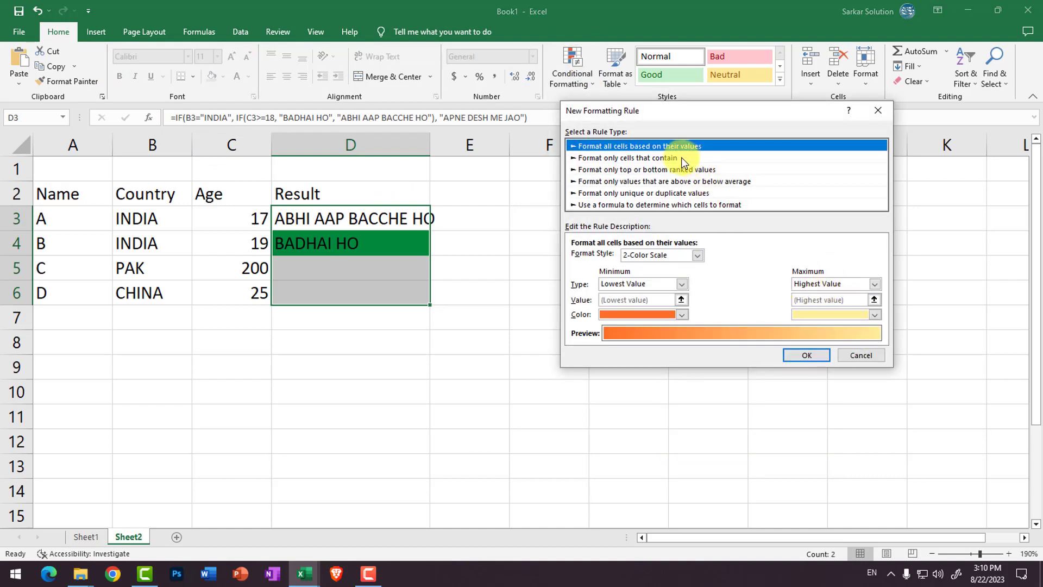
pyautogui.click(667, 159)
pyautogui.click(713, 264)
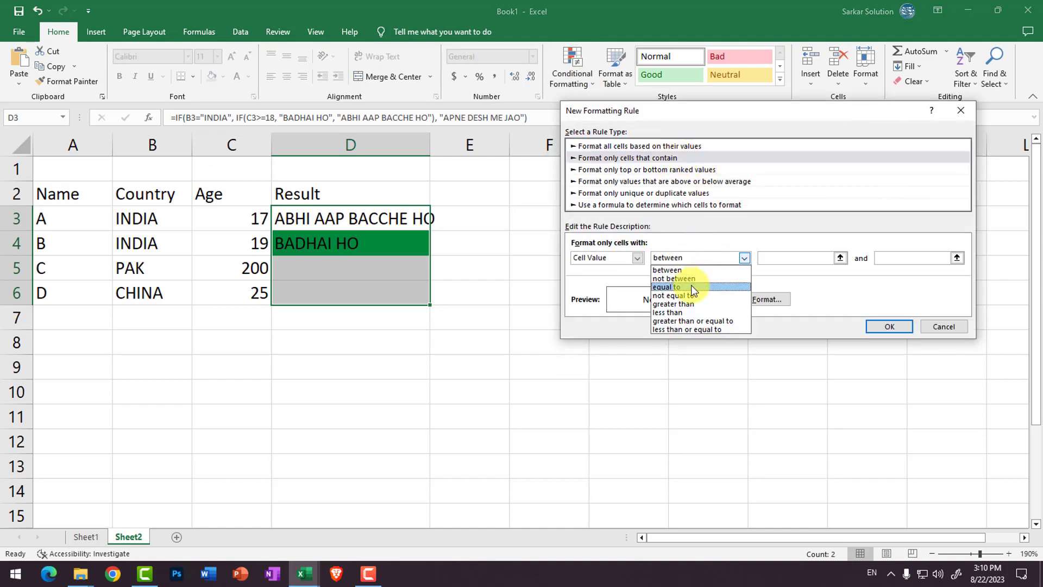
pyautogui.click(692, 285)
pyautogui.click(842, 258)
pyautogui.write('ABHI AA')
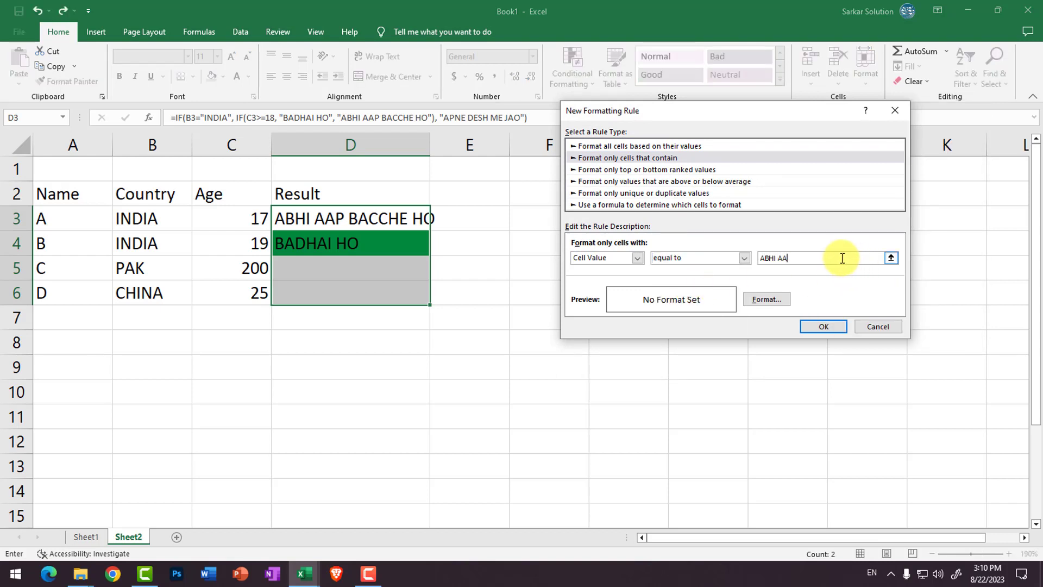
pyautogui.write('P BACCHE HO')
pyautogui.click(787, 297)
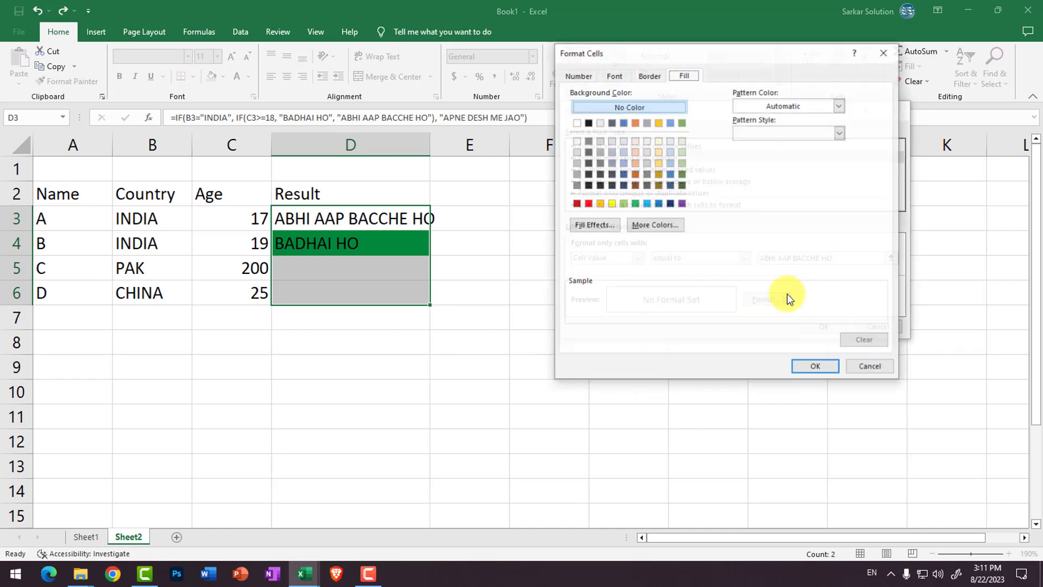
pyautogui.click(660, 162)
pyautogui.click(660, 173)
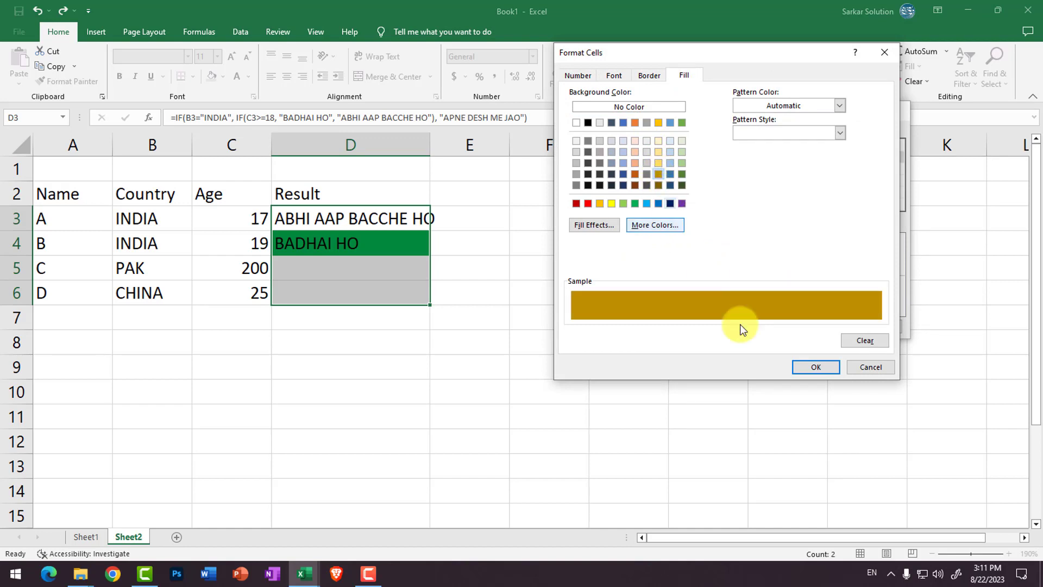
pyautogui.click(812, 369)
pyautogui.click(818, 328)
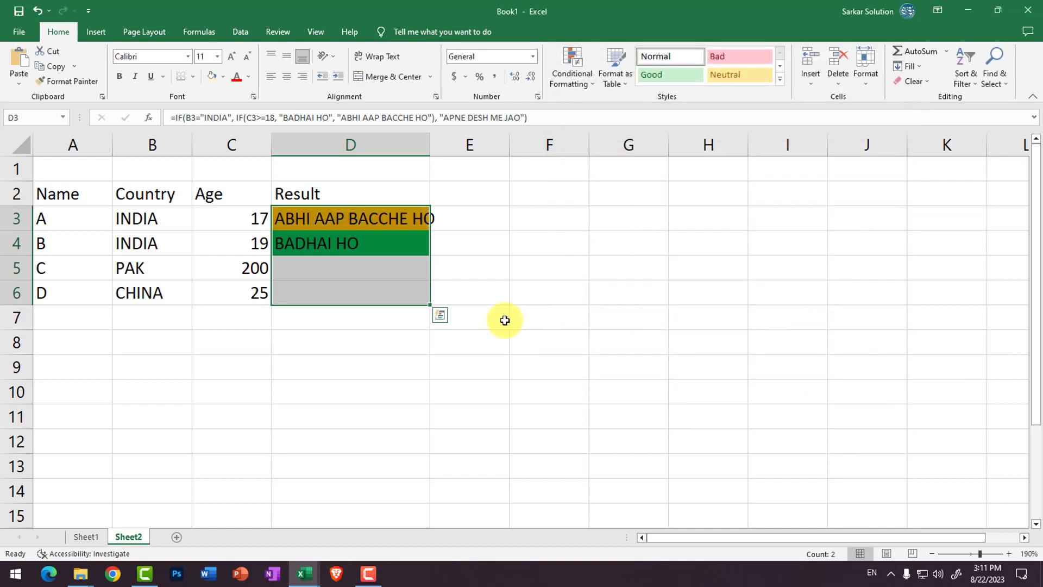
pyautogui.click(375, 275)
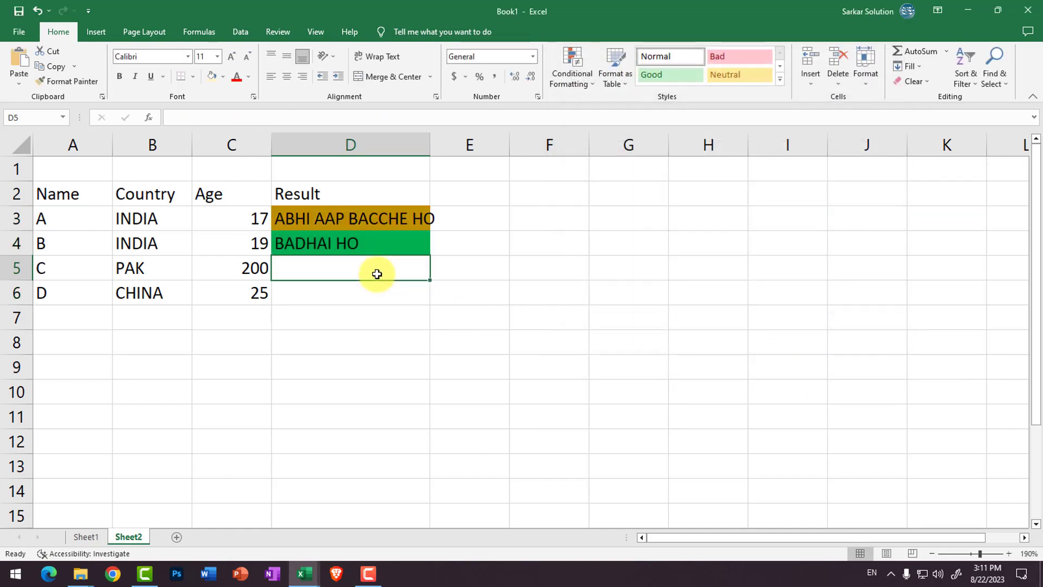
# Step: Add a third rule on D3:D6 filling cells equal to 'APNE DESH ME JAO' red
pyautogui.moveTo(384, 218); pyautogui.dragTo(385, 294)
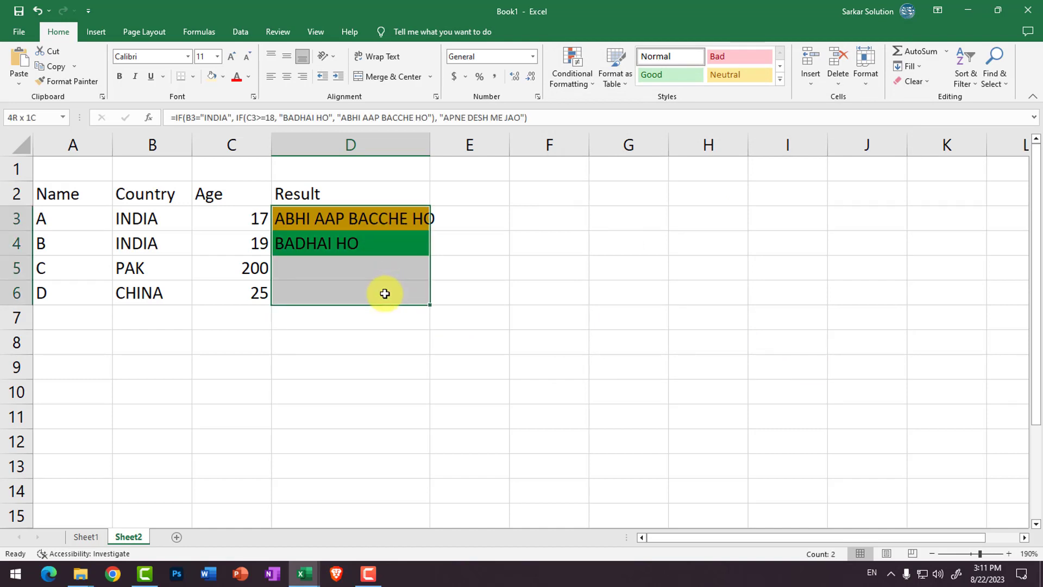
pyautogui.click(571, 79)
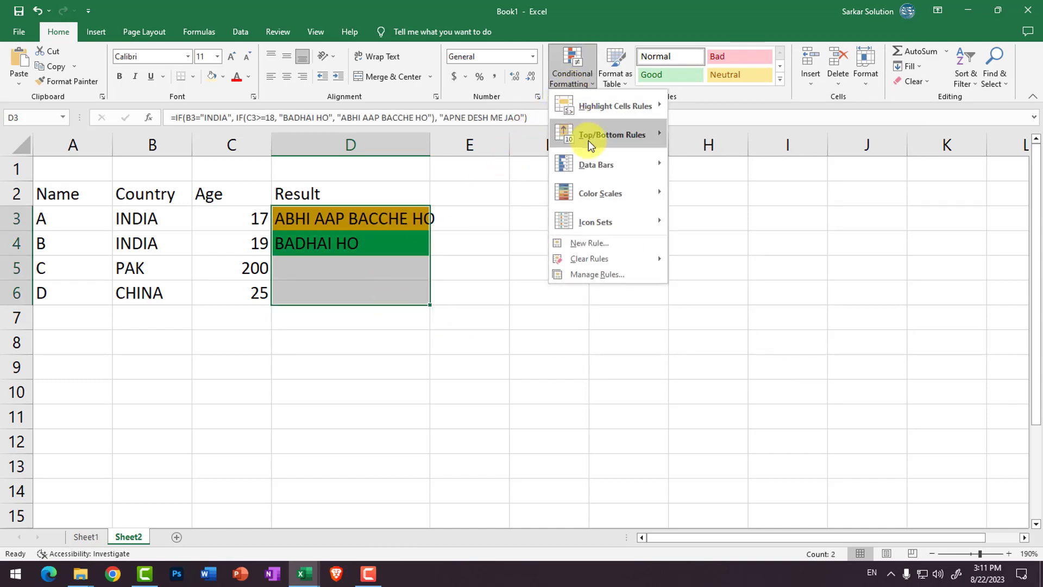
pyautogui.click(623, 243)
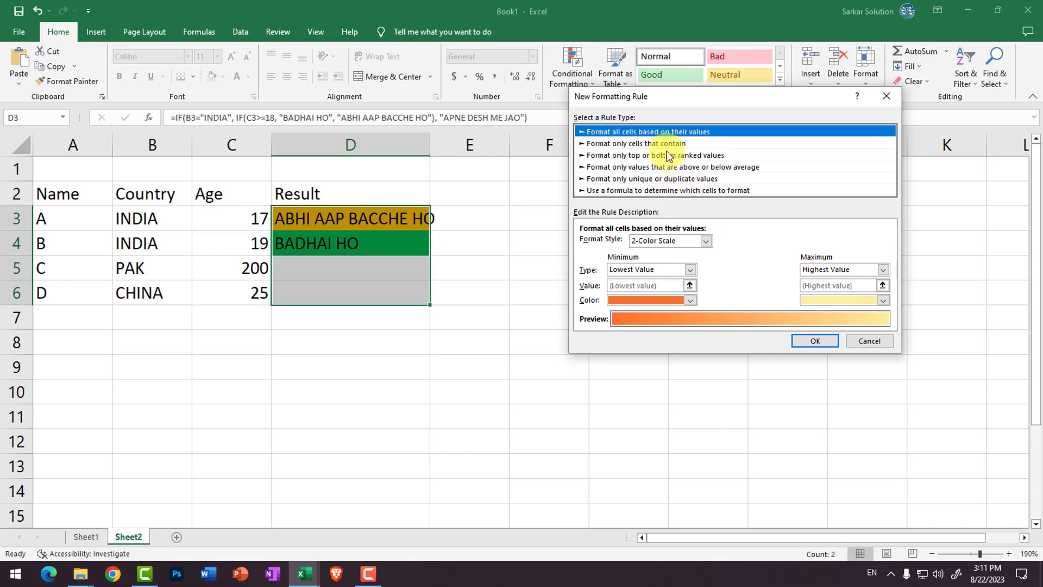
pyautogui.click(667, 144)
pyautogui.click(709, 243)
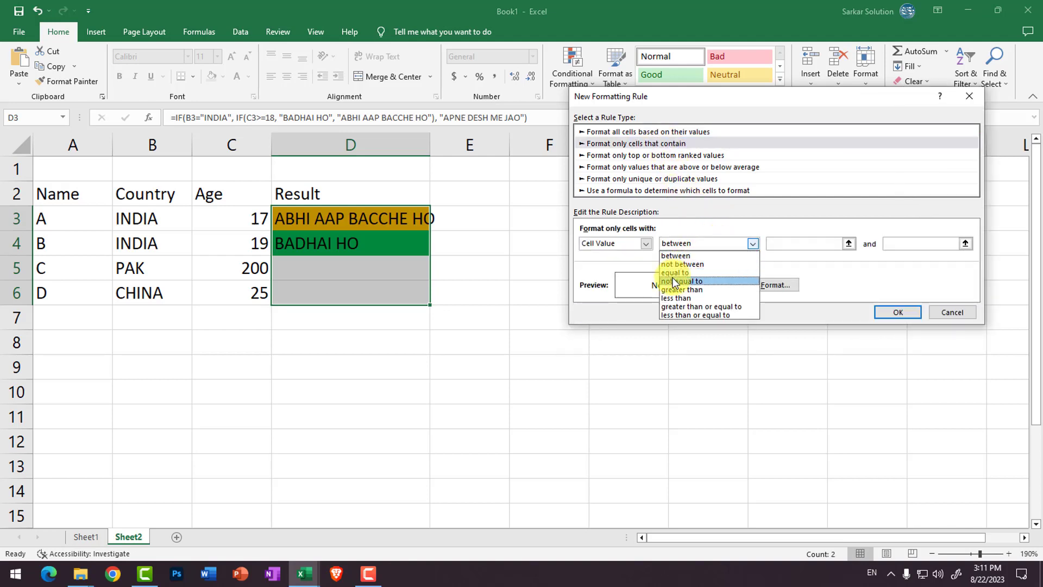
pyautogui.click(675, 272)
pyautogui.click(808, 246)
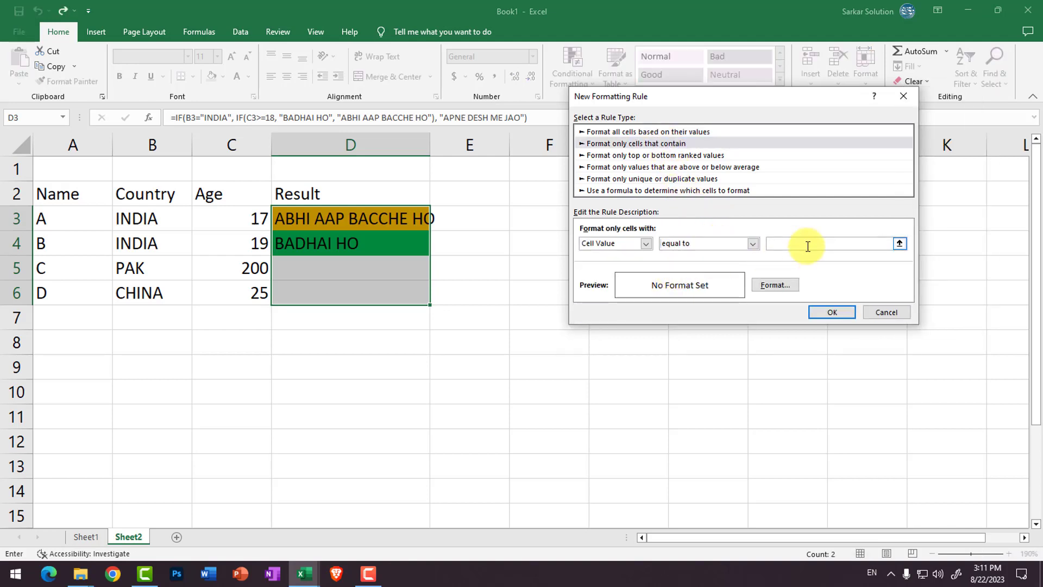
pyautogui.write('APNE DESH')
pyautogui.write(' ME JAO')
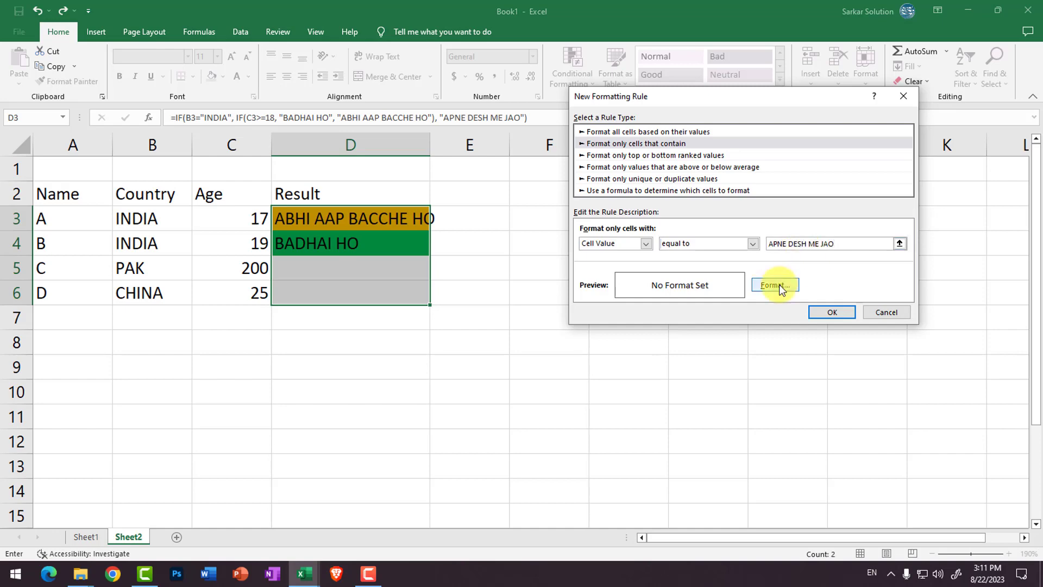
pyautogui.click(778, 285)
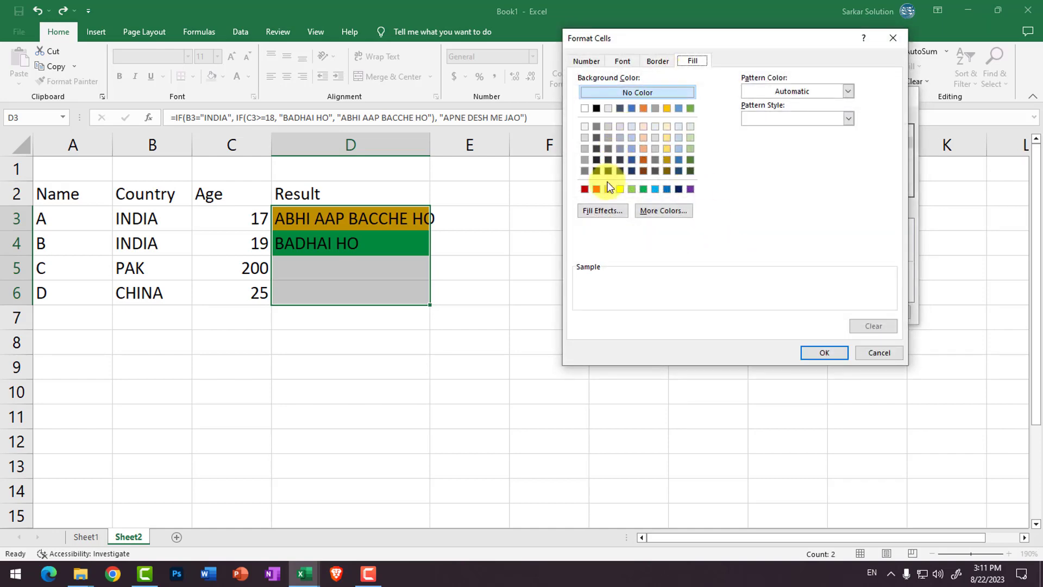
pyautogui.click(597, 189)
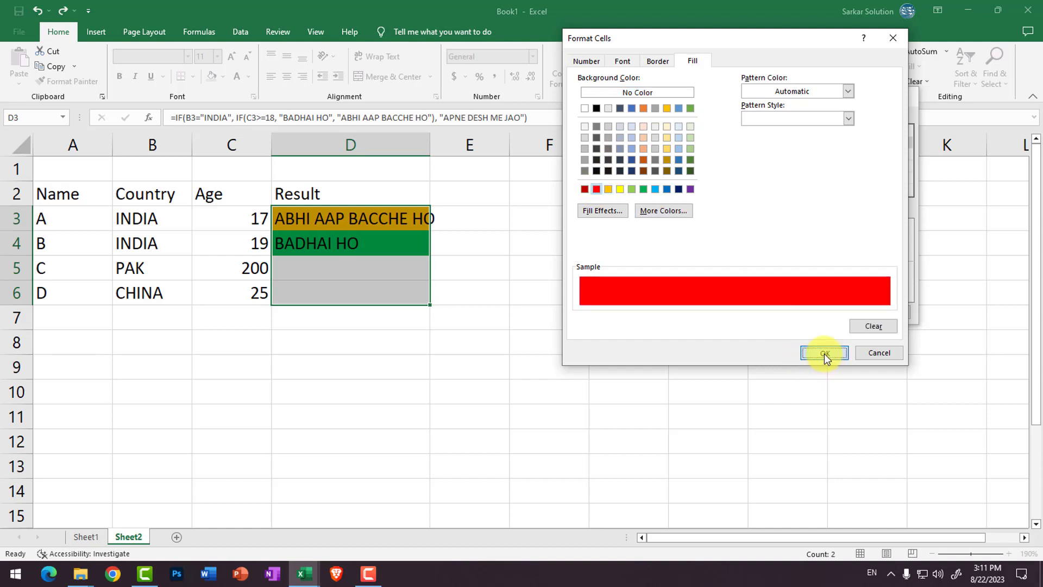
pyautogui.click(824, 353)
pyautogui.click(831, 308)
# Step: Fill D4's IF formula down to D5 and D6 so both show red APNE DESH ME JAO
pyautogui.click(835, 316)
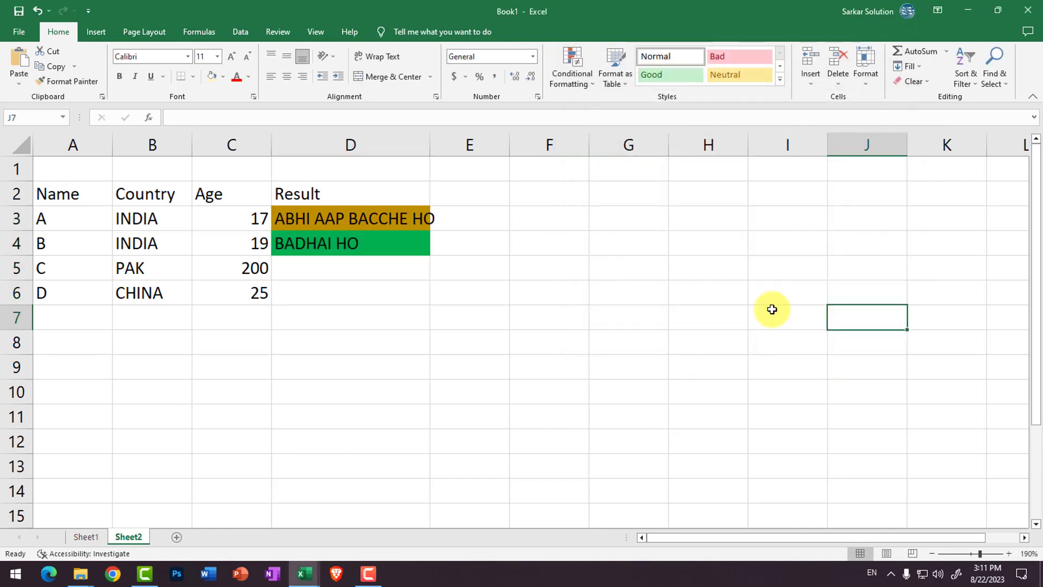
pyautogui.click(386, 268)
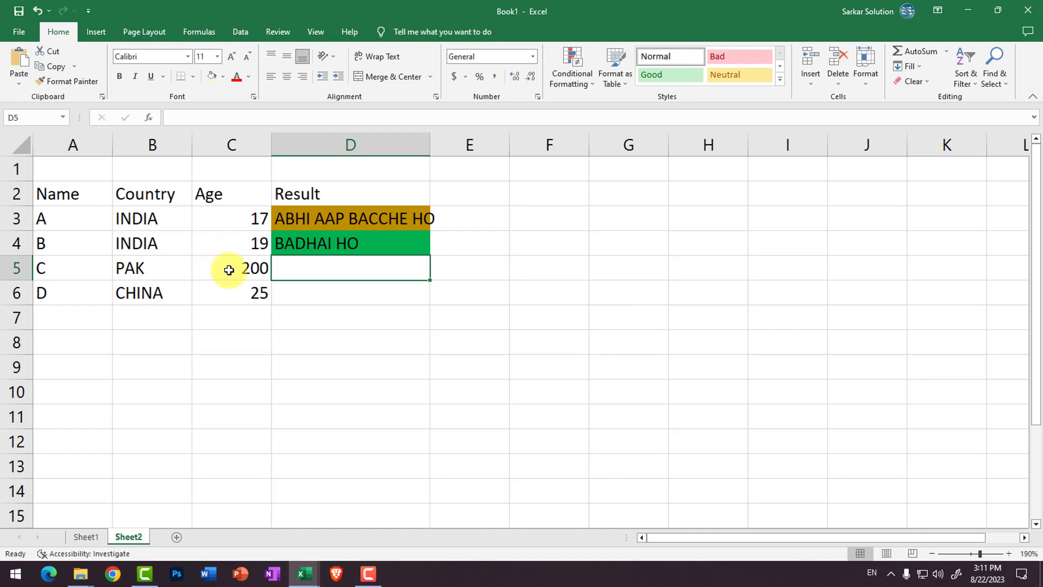
pyautogui.click(151, 269)
pyautogui.click(337, 261)
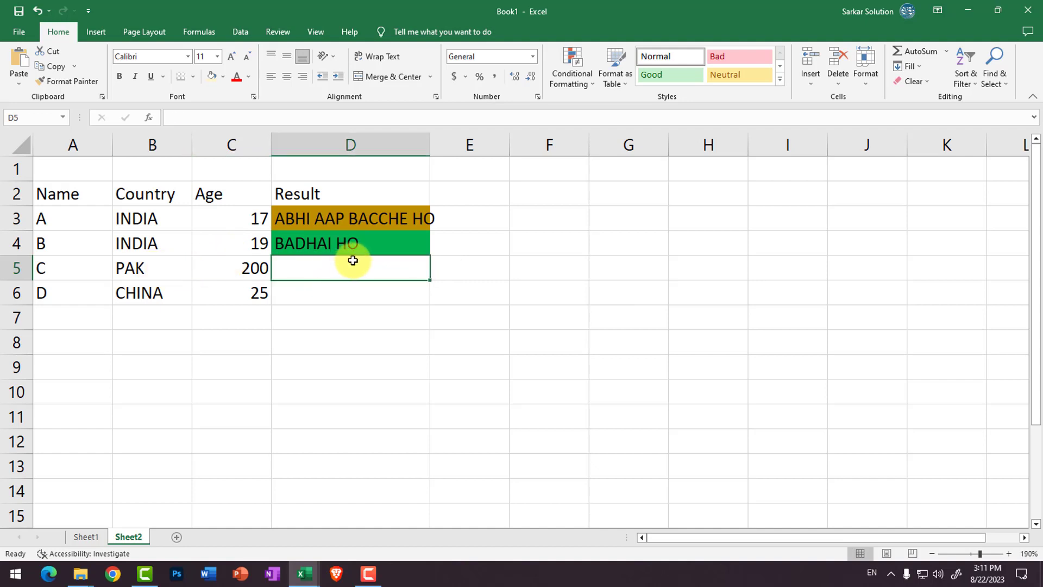
pyautogui.click(388, 248)
pyautogui.moveTo(429, 256); pyautogui.dragTo(426, 298)
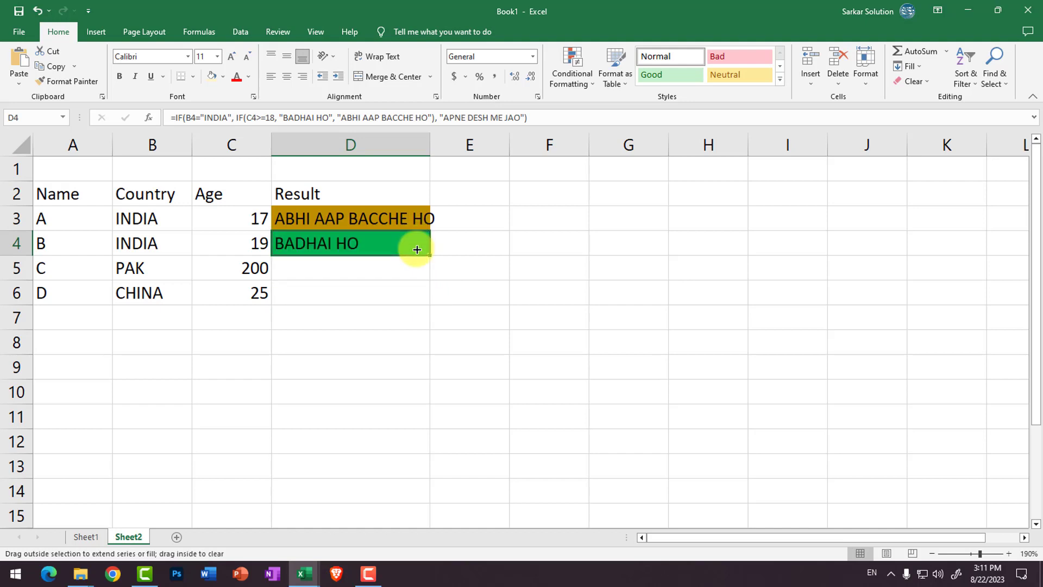
pyautogui.moveTo(426, 297); pyautogui.dragTo(416, 242)
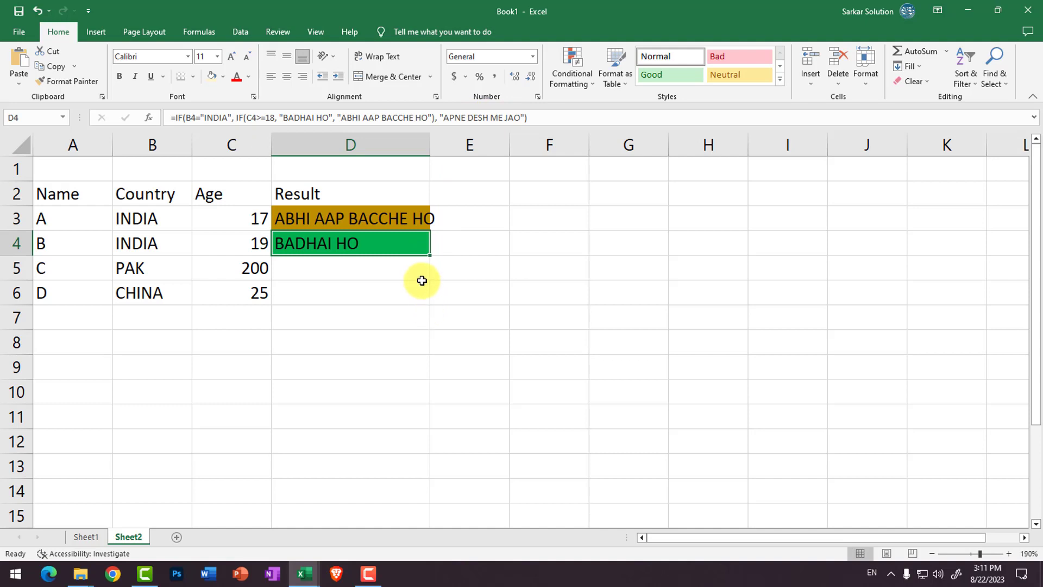
pyautogui.click(433, 249)
pyautogui.click(416, 251)
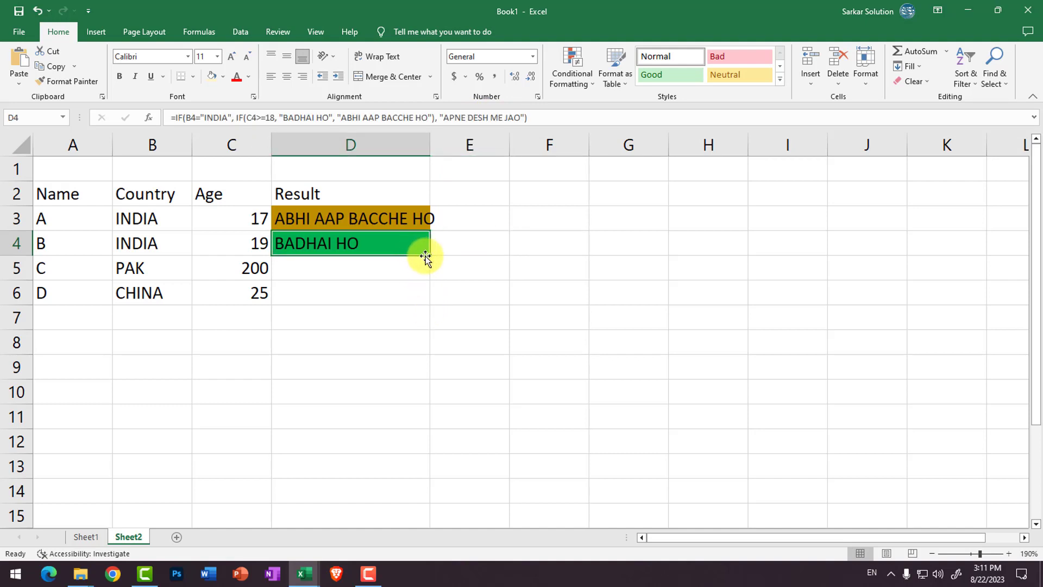
pyautogui.moveTo(430, 255); pyautogui.dragTo(427, 297)
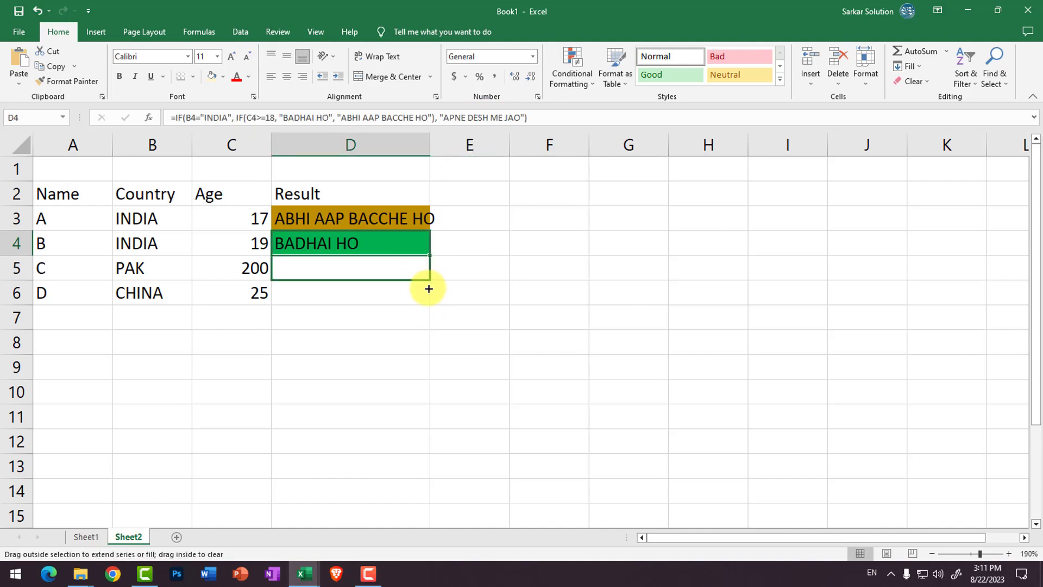
pyautogui.click(394, 294)
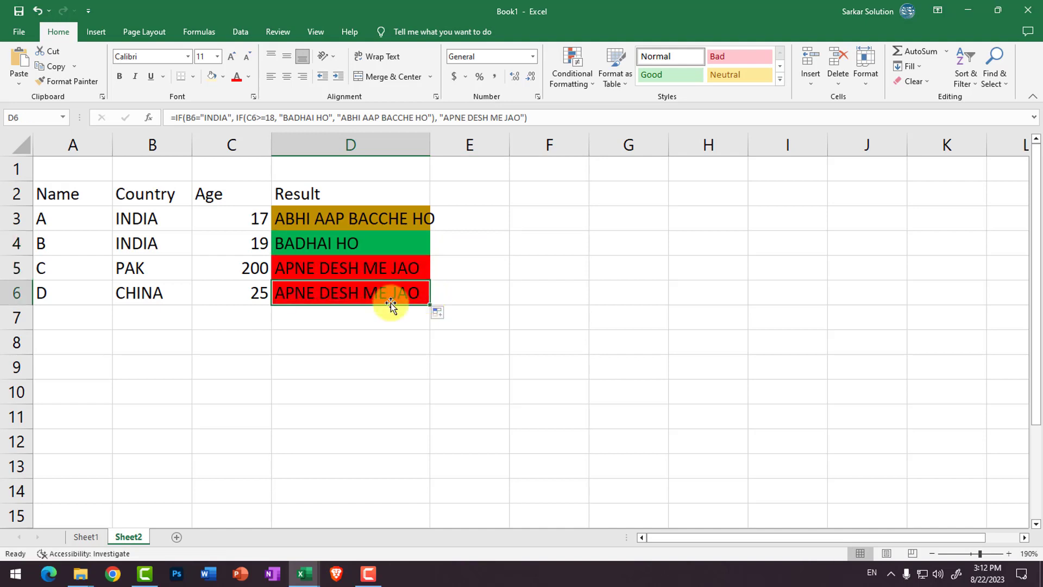
pyautogui.click(385, 268)
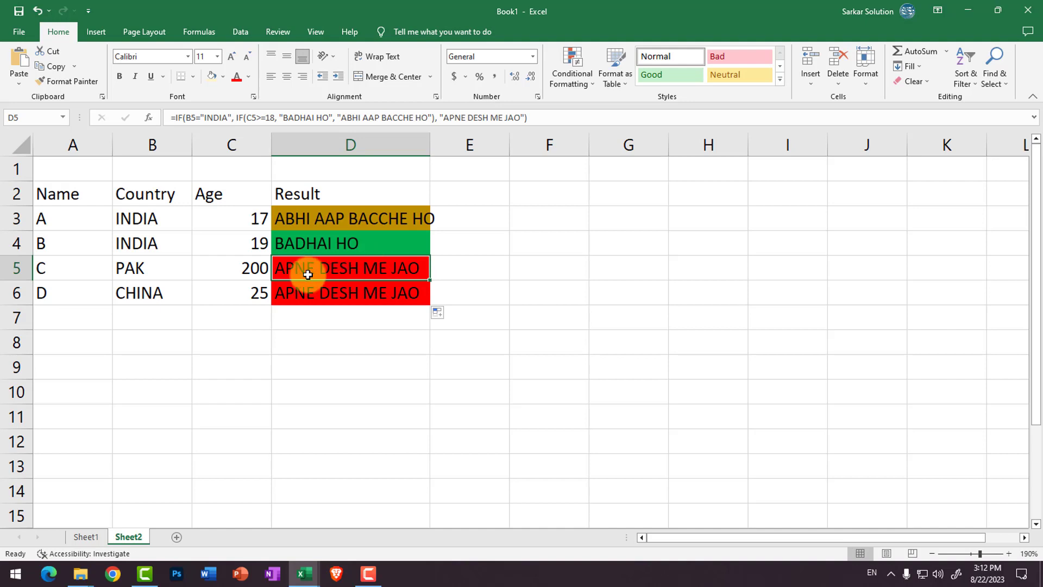
# Step: Change B5's country to INDIA so D5 turns green with BADHAI HO, then review D4's formula
pyautogui.click(165, 277)
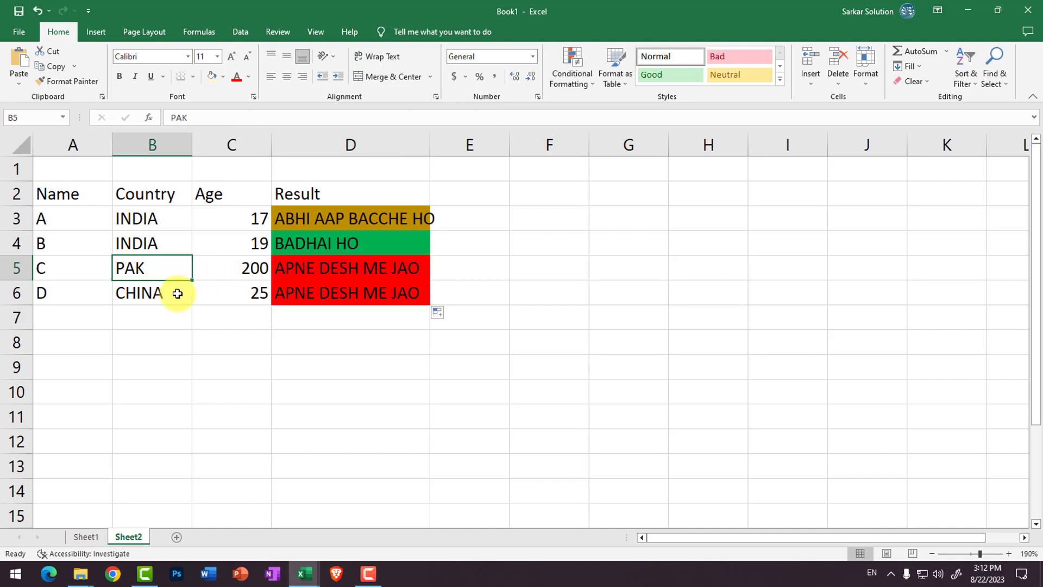
pyautogui.write('INDIA')
pyautogui.press('Return')
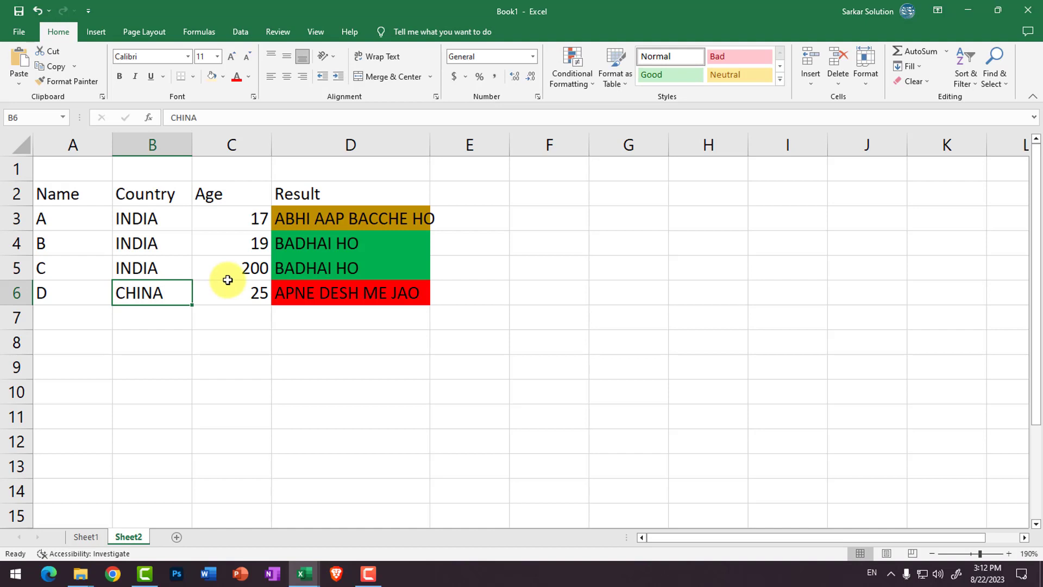
pyautogui.click(344, 266)
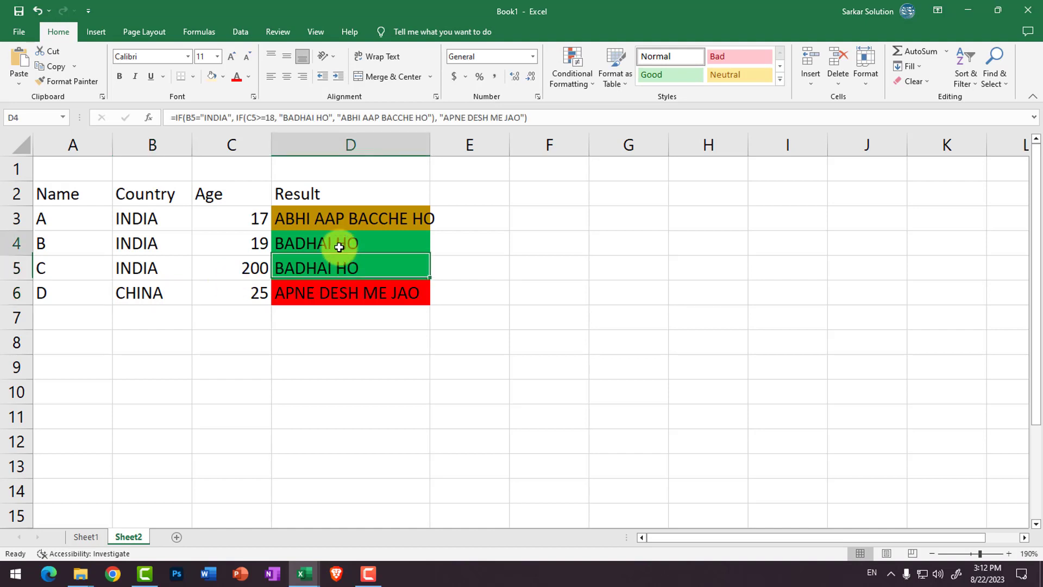
pyautogui.doubleClick(341, 245)
pyautogui.doubleClick(322, 246)
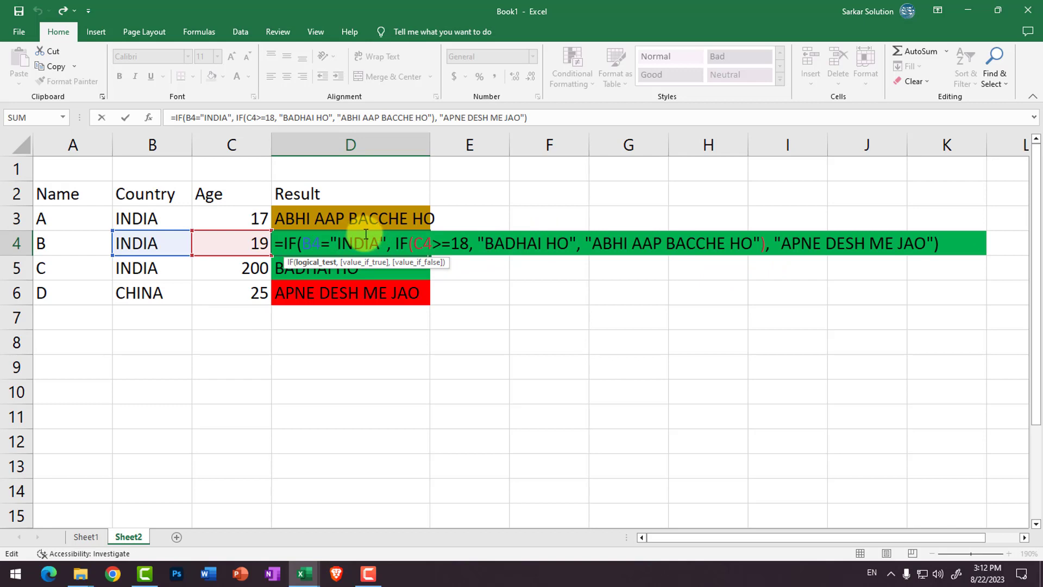
pyautogui.press('Return')
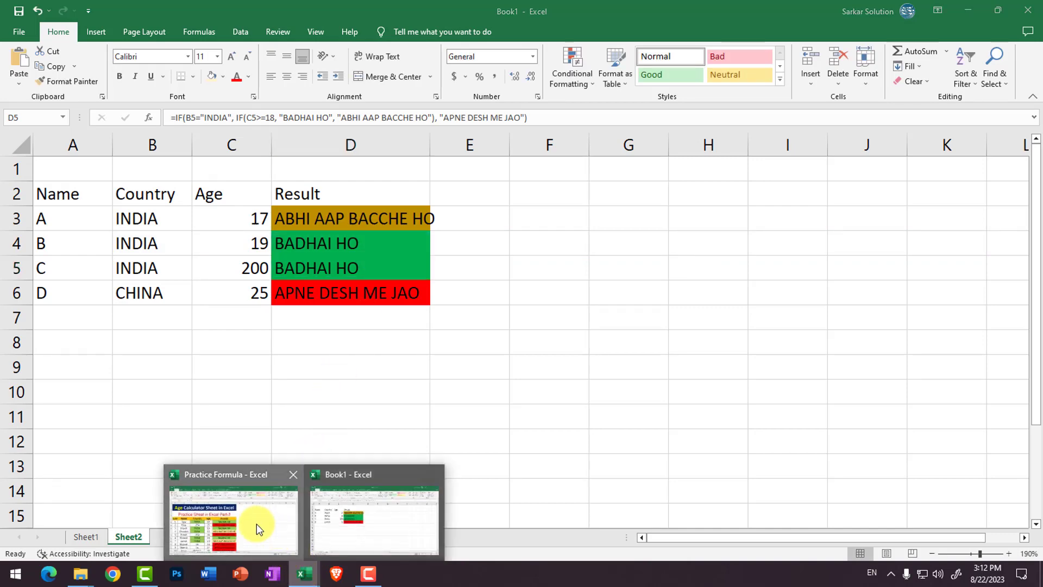
pyautogui.click(257, 524)
pyautogui.click(383, 536)
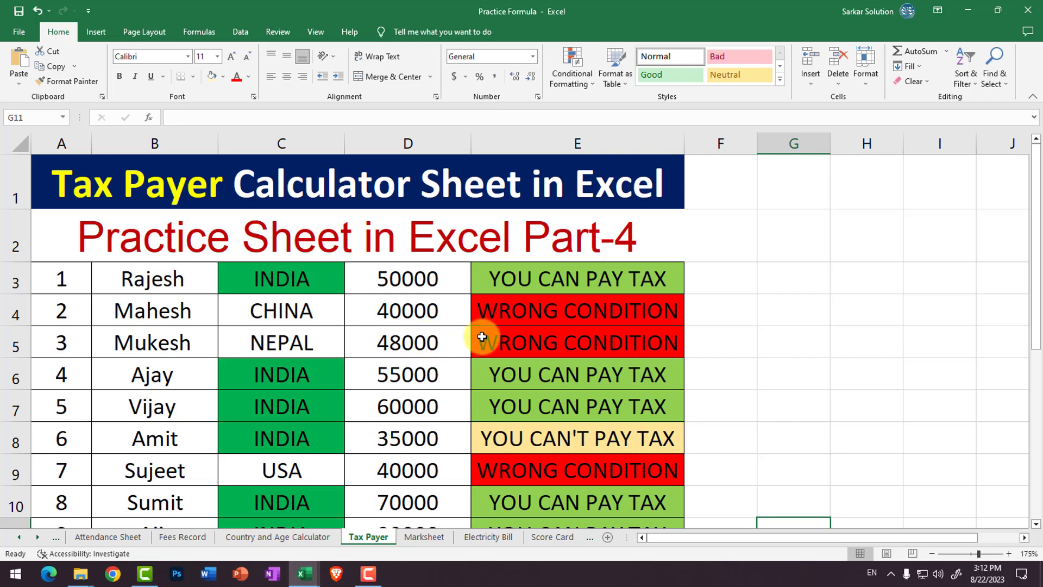
pyautogui.click(308, 289)
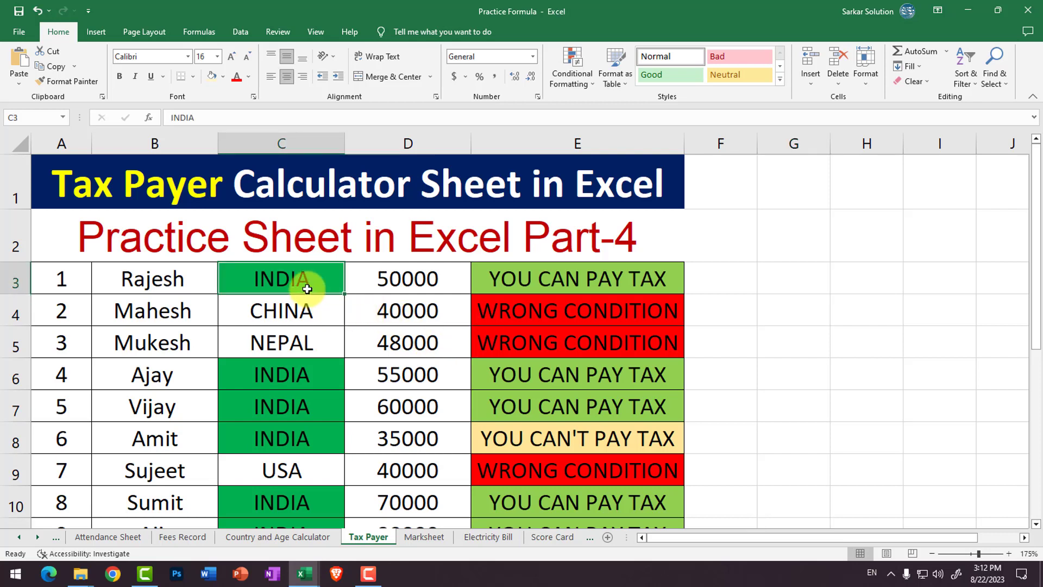
pyautogui.click(397, 281)
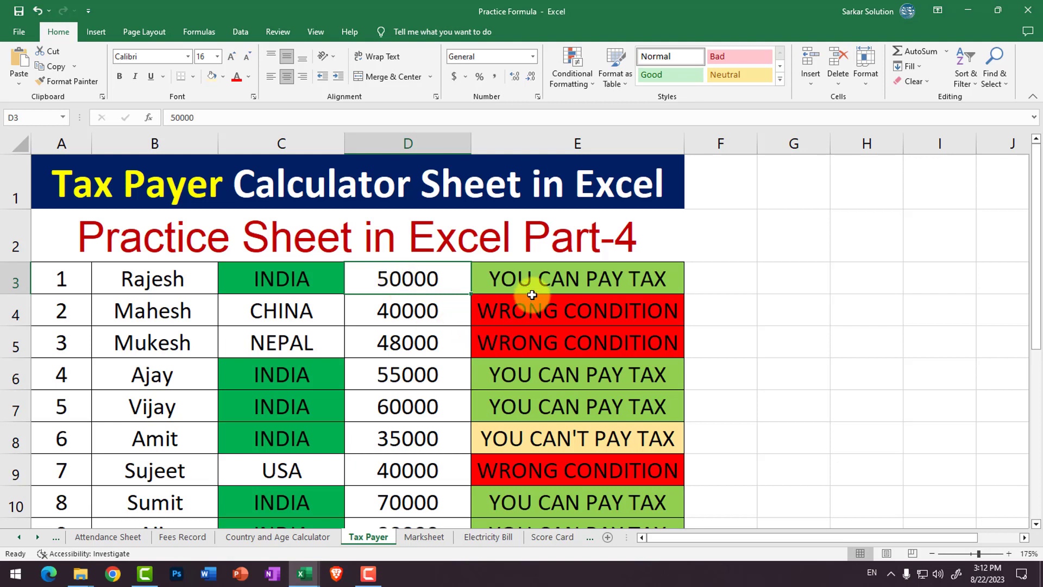
pyautogui.click(538, 279)
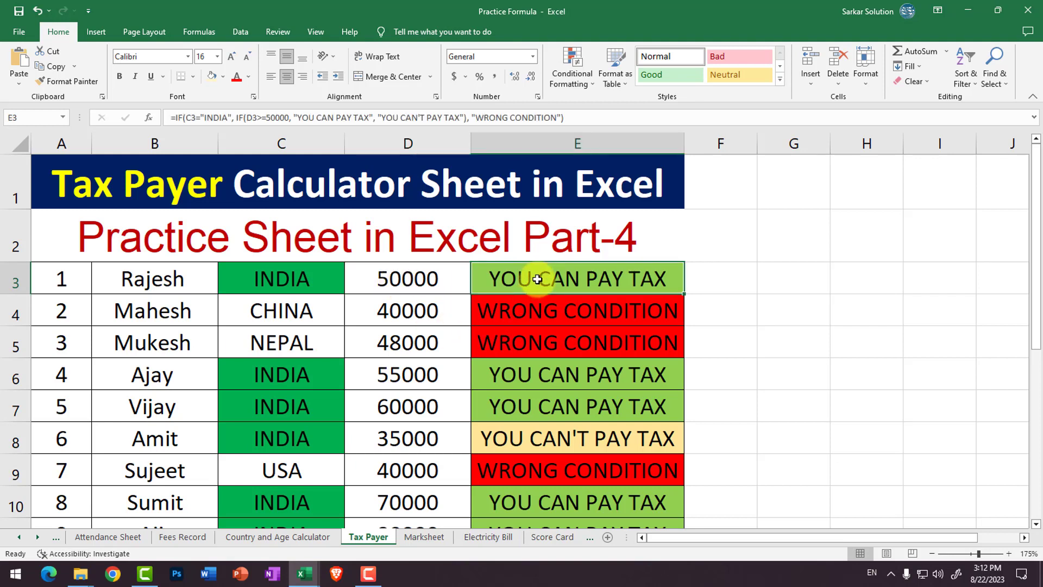
pyautogui.click(326, 443)
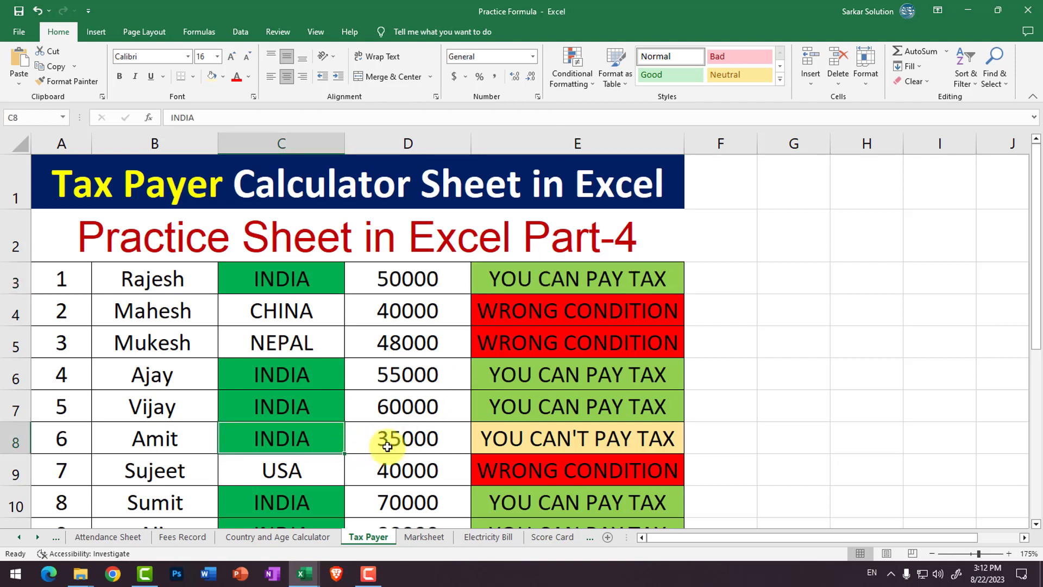
pyautogui.click(410, 441)
pyautogui.click(535, 438)
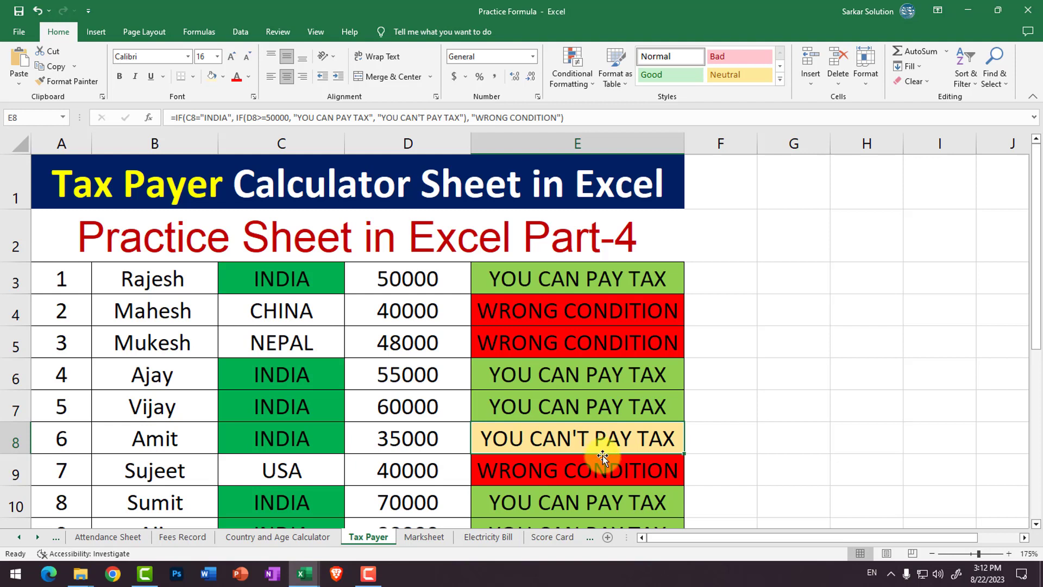
pyautogui.doubleClick(570, 439)
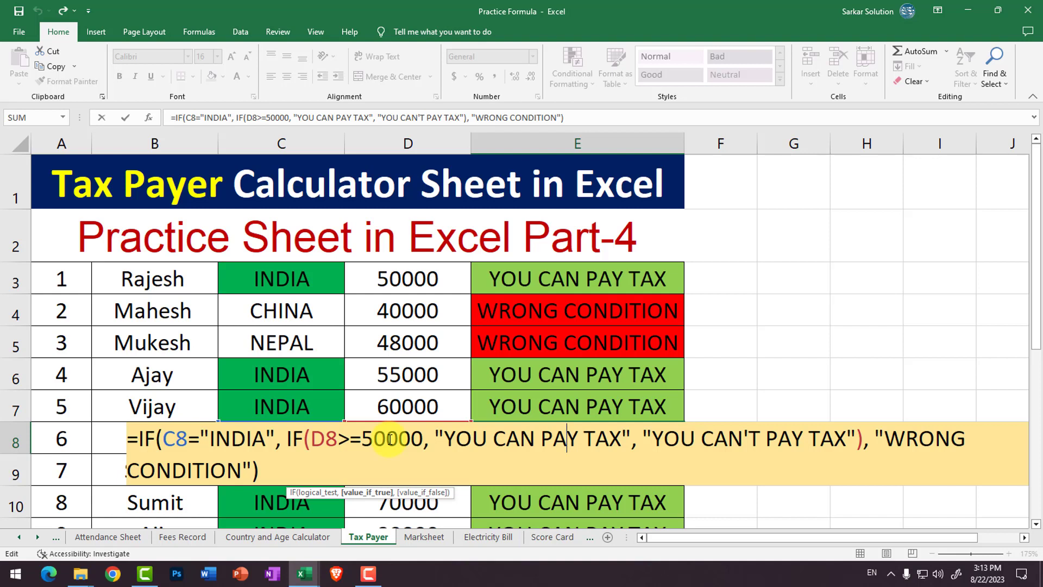
pyautogui.press('Return')
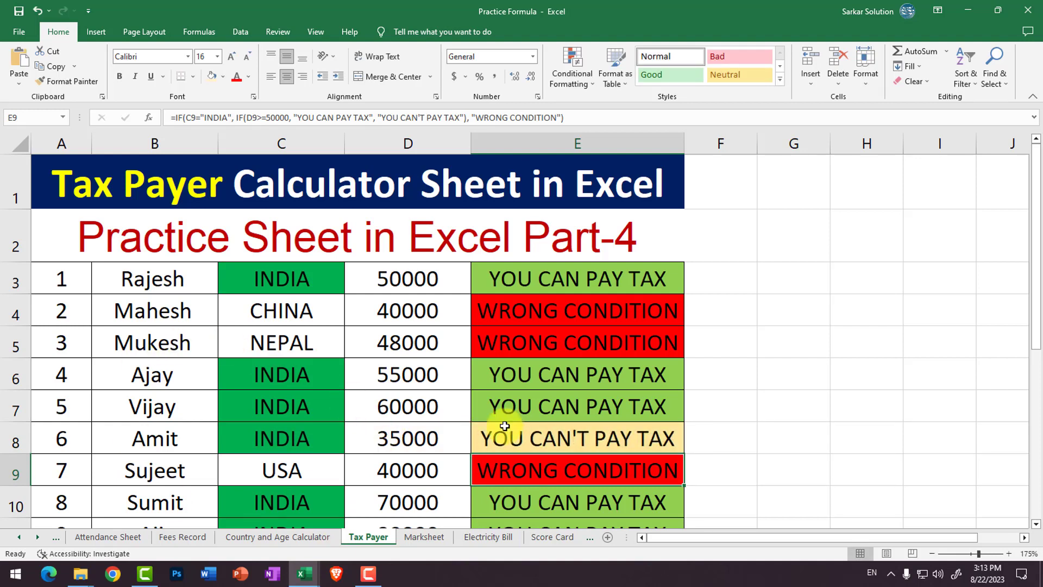
# Step: Switch to the Marksheet sheet and review its details block and column headings
pyautogui.click(423, 538)
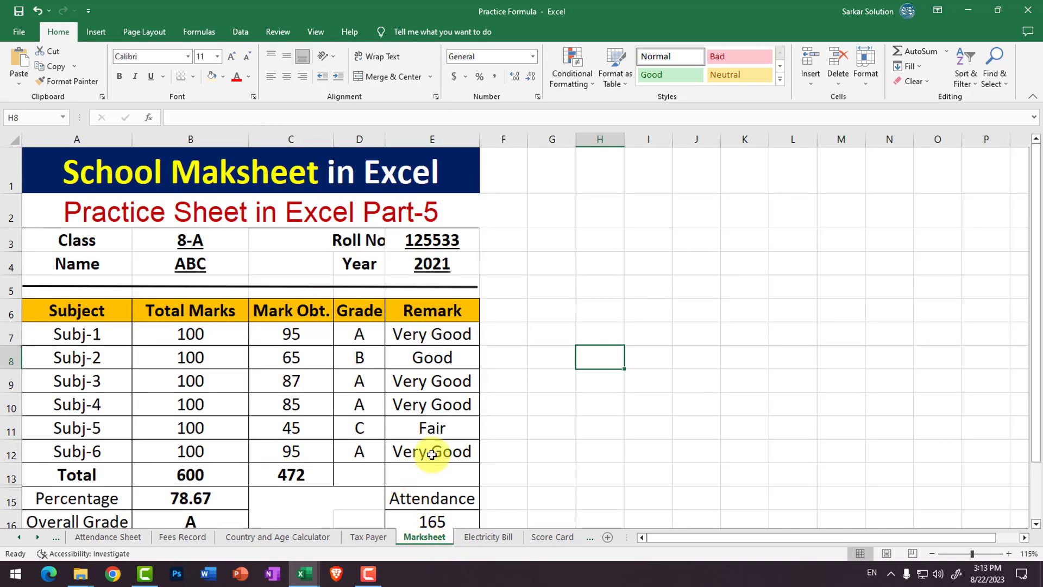
pyautogui.scroll(-1, 432, 454)
pyautogui.scroll(1, 432, 455)
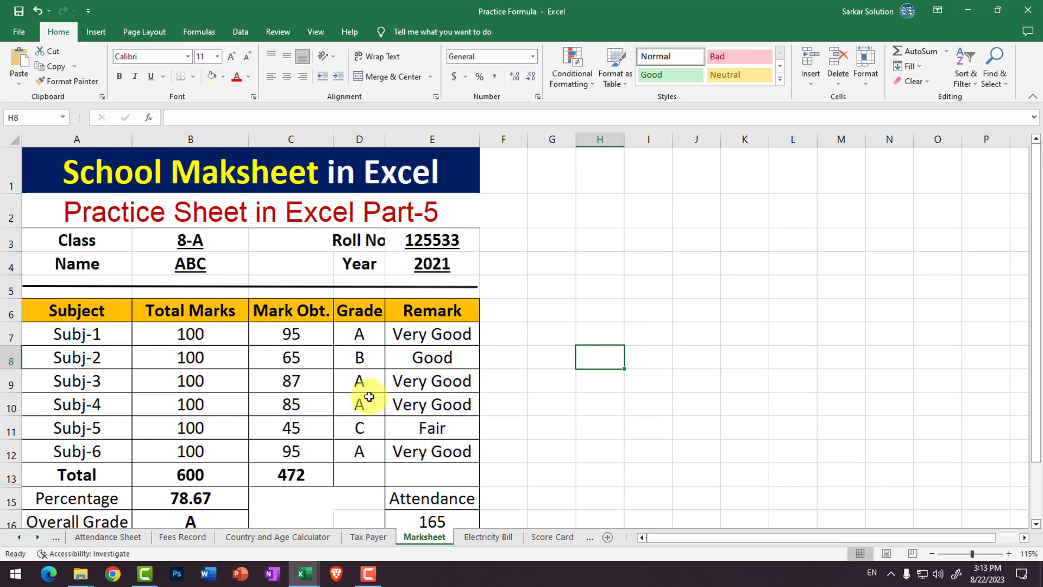
pyautogui.moveTo(122, 245); pyautogui.dragTo(431, 268)
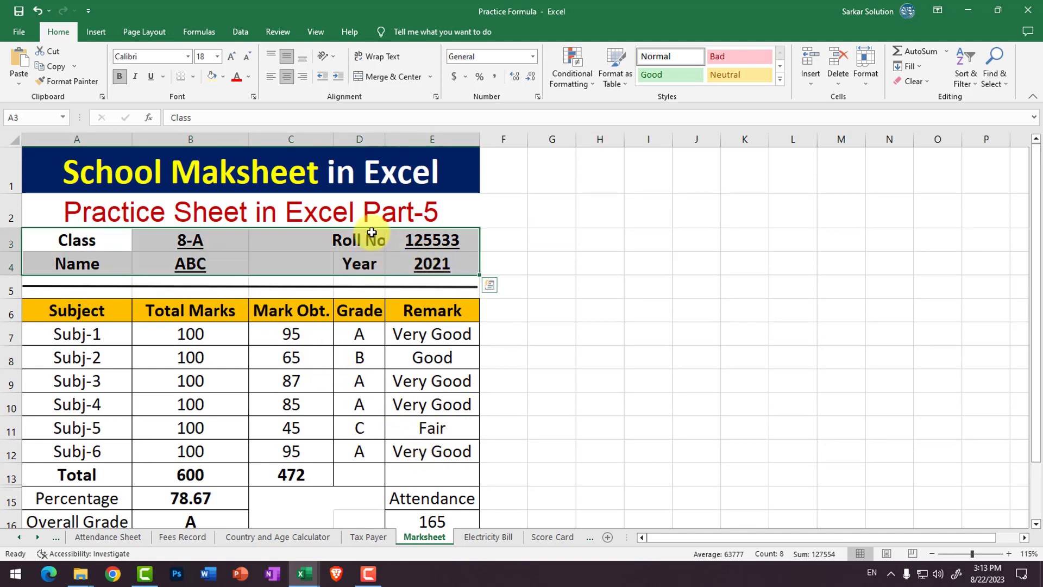
pyautogui.scroll(-1, 210, 342)
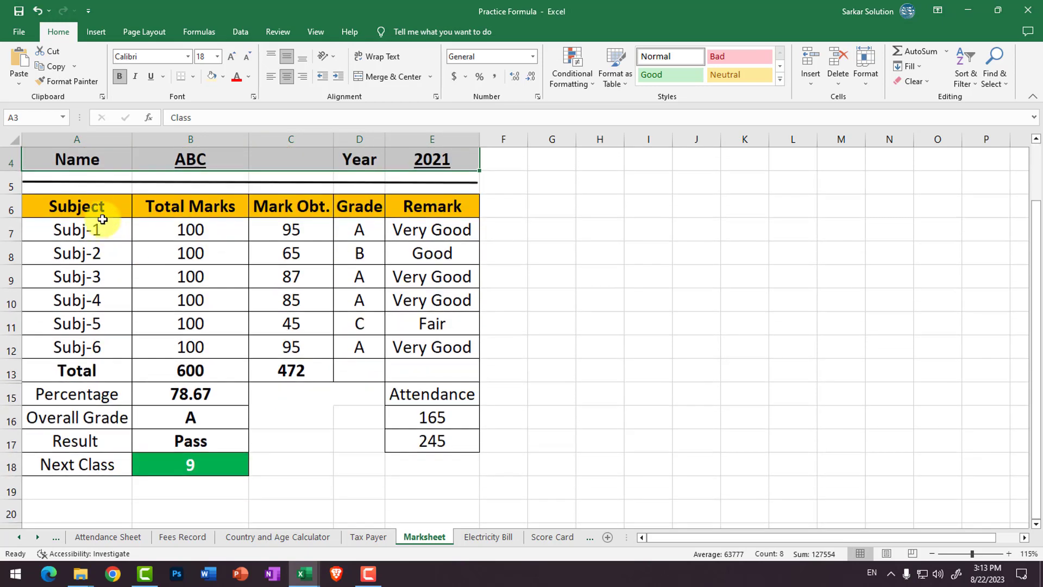
pyautogui.click(105, 205)
pyautogui.click(174, 201)
pyautogui.click(283, 204)
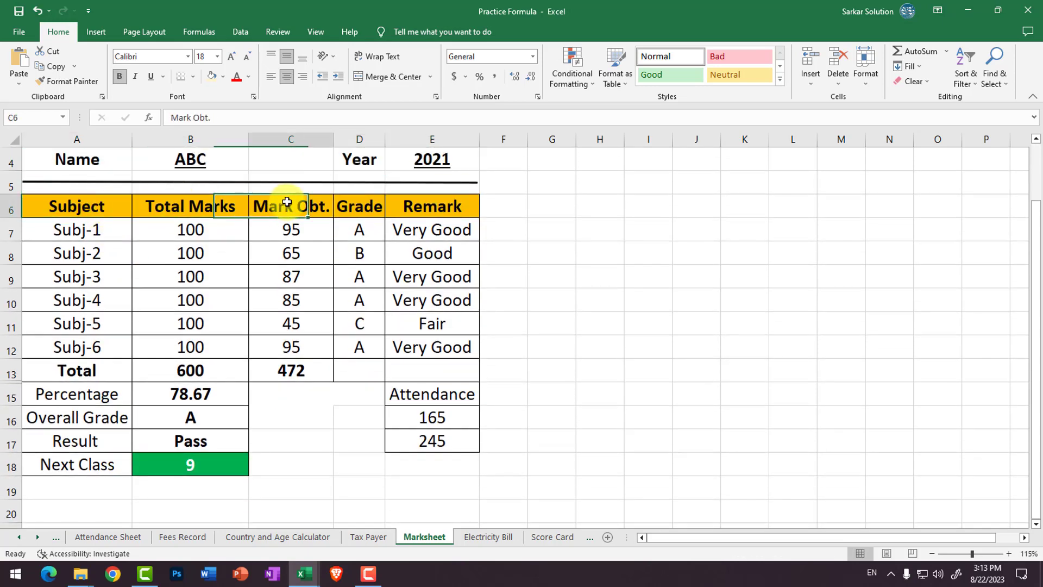
pyautogui.click(353, 205)
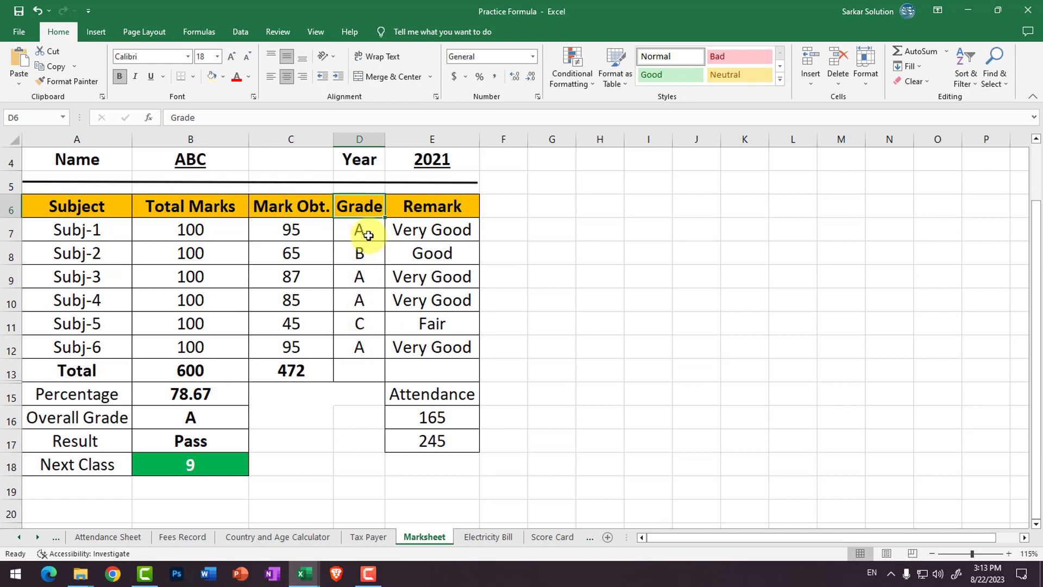
# Step: Inspect the nested IF formulas behind the grade in D7 and the remark in E7
pyautogui.moveTo(361, 233); pyautogui.dragTo(363, 338)
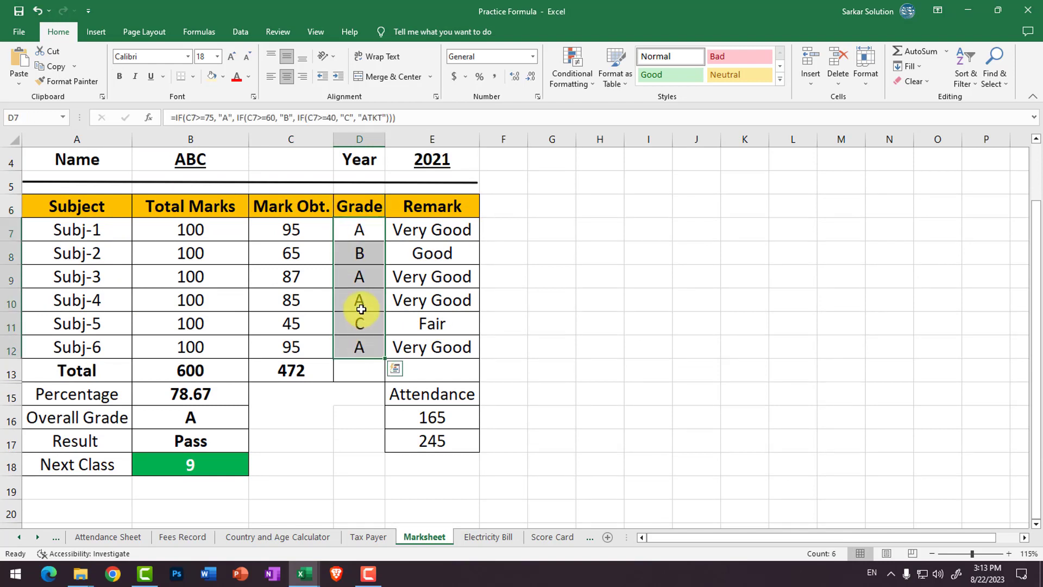
pyautogui.click(376, 232)
pyautogui.doubleClick(378, 232)
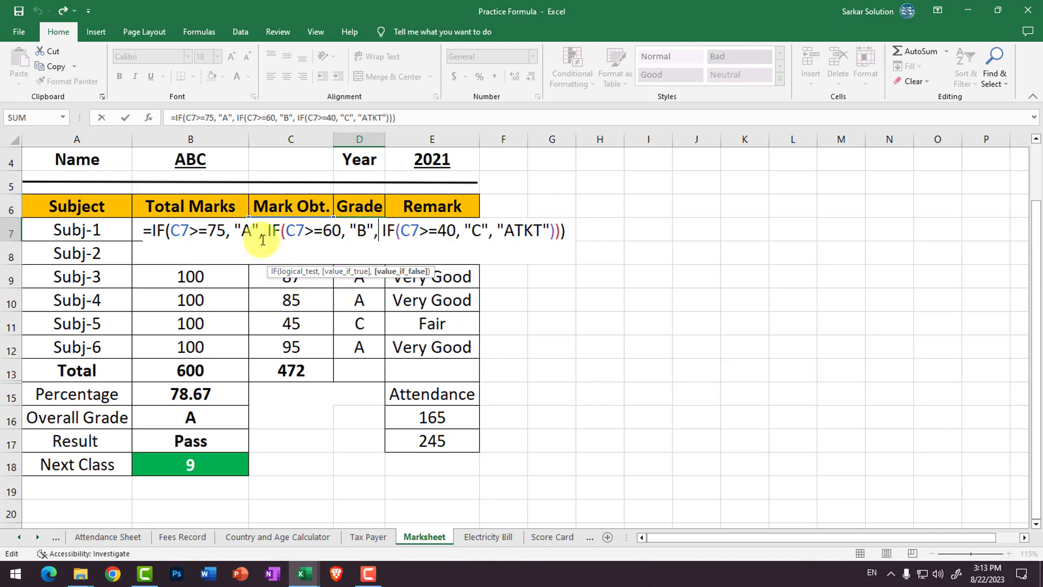
pyautogui.press('Return')
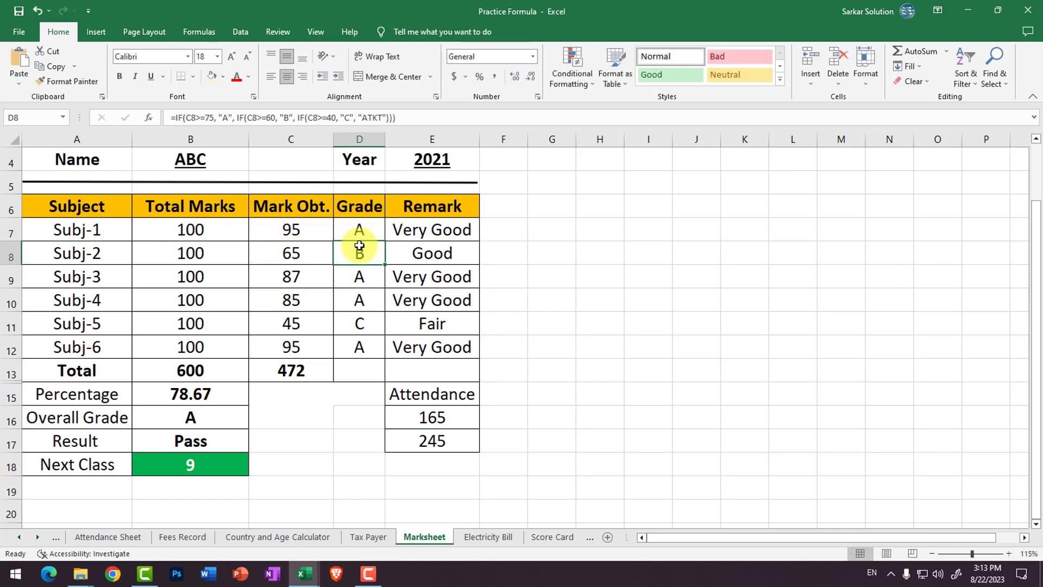
pyautogui.click(416, 229)
pyautogui.doubleClick(415, 230)
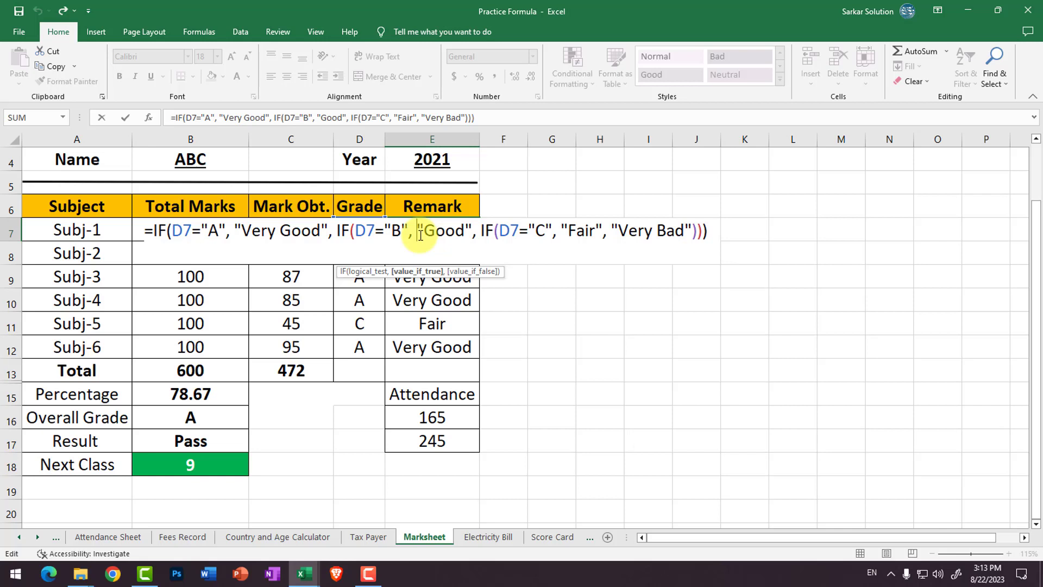
pyautogui.press('Escape')
pyautogui.click(305, 393)
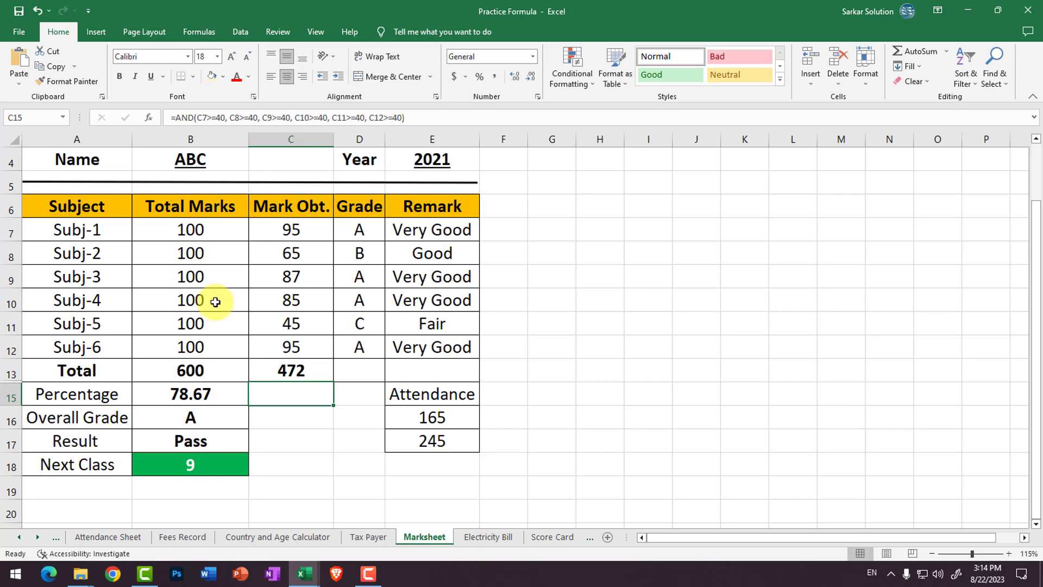
# Step: Browse the Electricity Bill, Salary Sheet, EMI Calculation, Depreciation and RD Calculate practice sheets
pyautogui.click(489, 538)
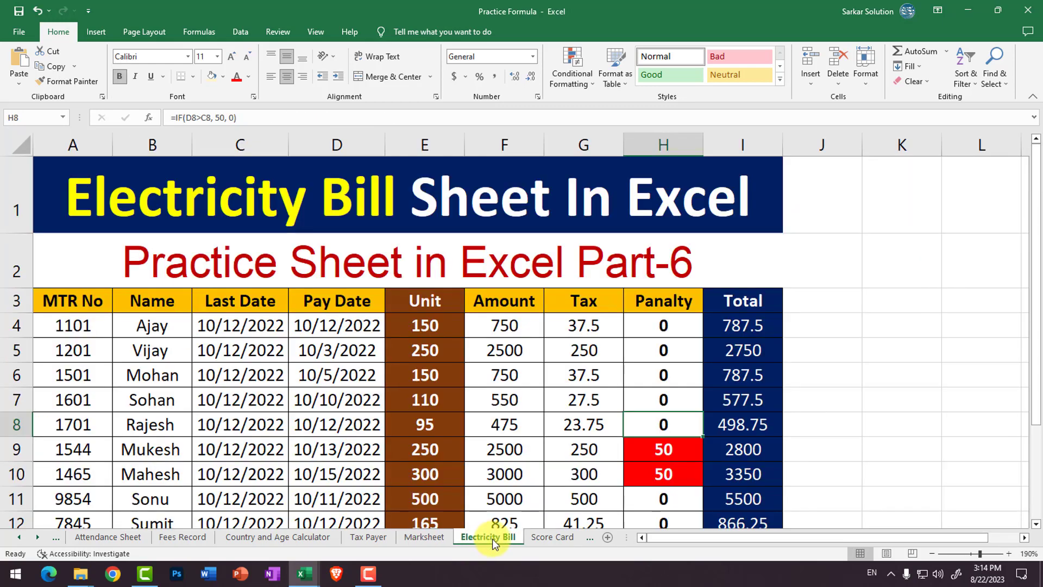
pyautogui.click(545, 538)
pyautogui.click(545, 538)
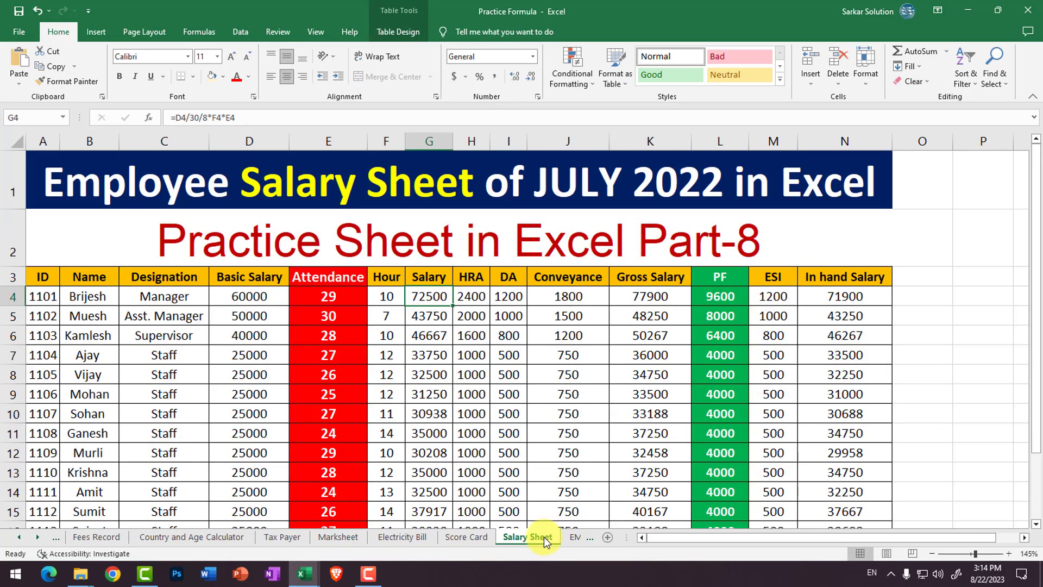
pyautogui.click(574, 537)
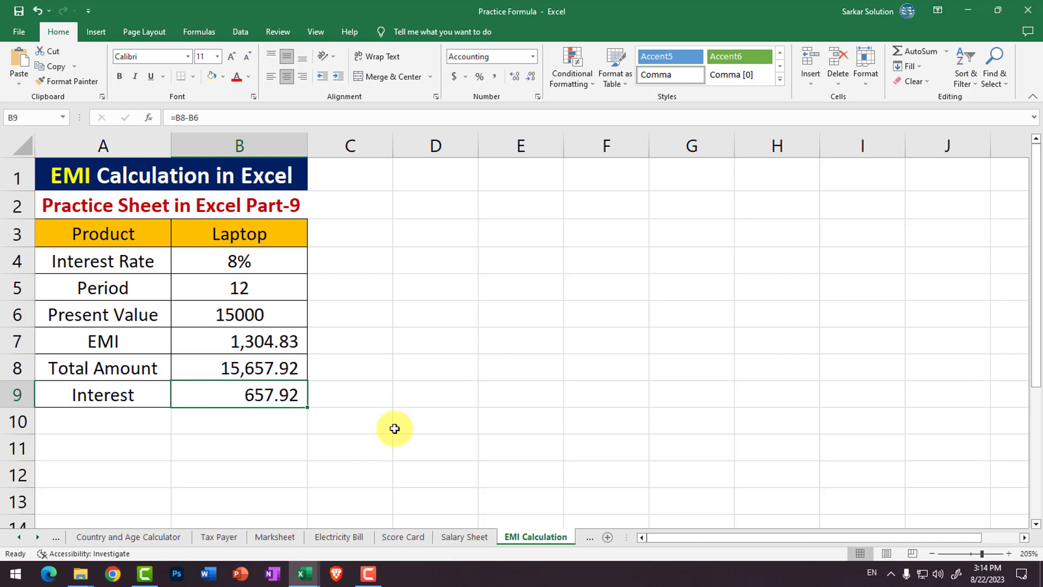
pyautogui.click(588, 538)
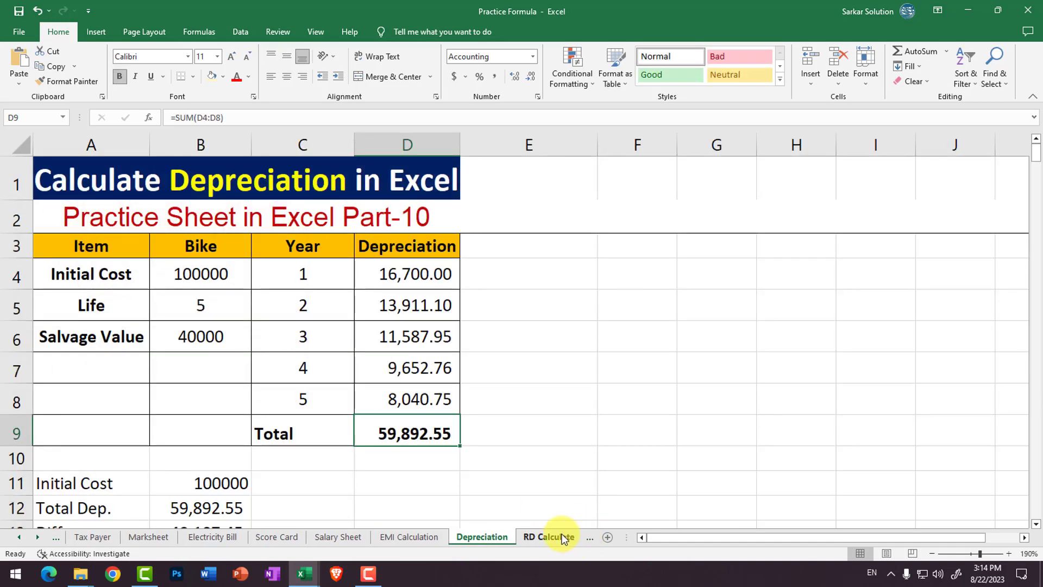
pyautogui.click(563, 538)
pyautogui.click(560, 535)
pyautogui.click(510, 537)
pyautogui.click(440, 536)
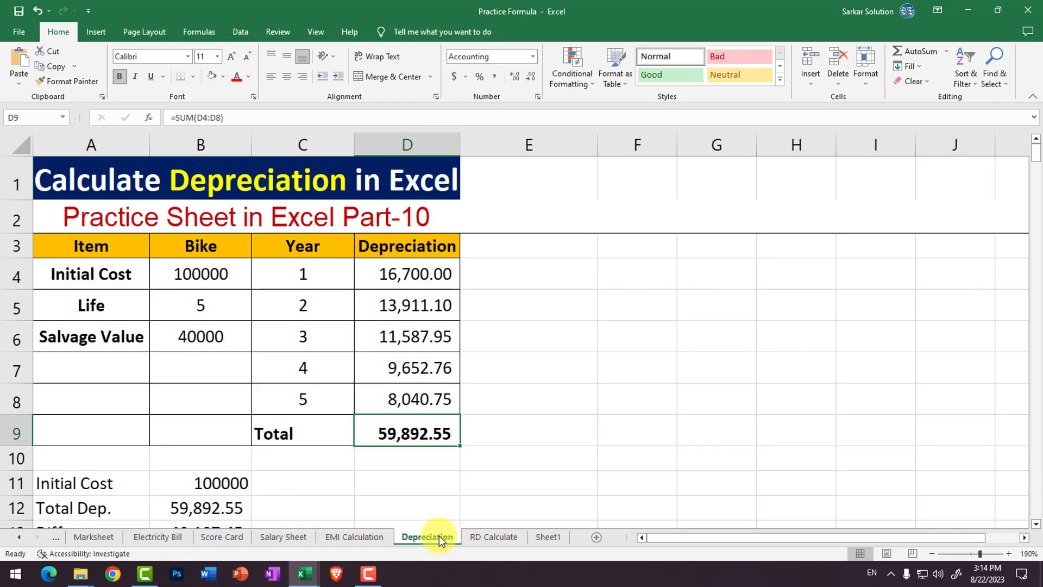
pyautogui.click(383, 536)
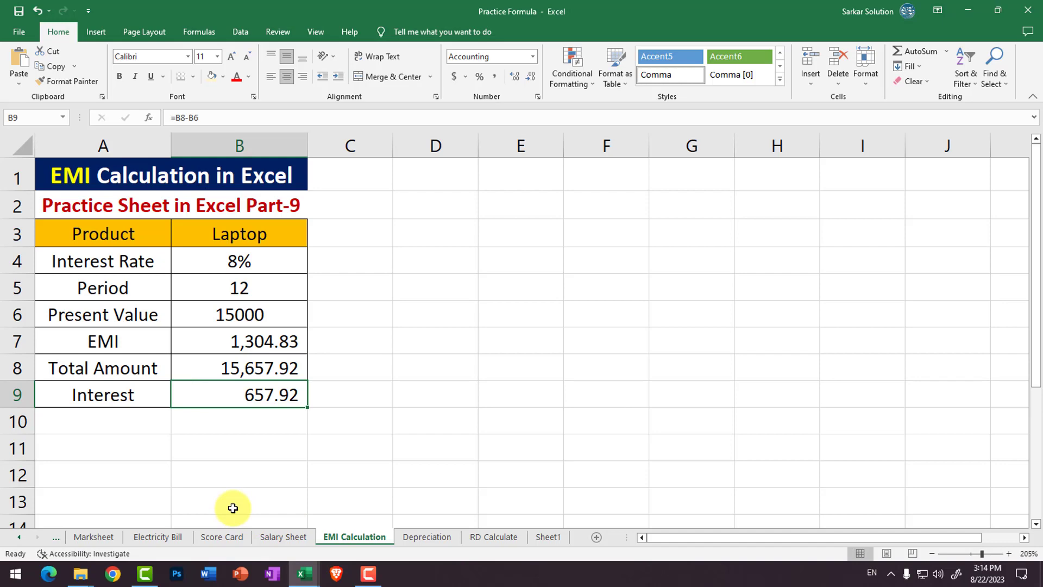
# Step: Settle on the School Score Card practice sheet
pyautogui.click(245, 538)
pyautogui.click(269, 538)
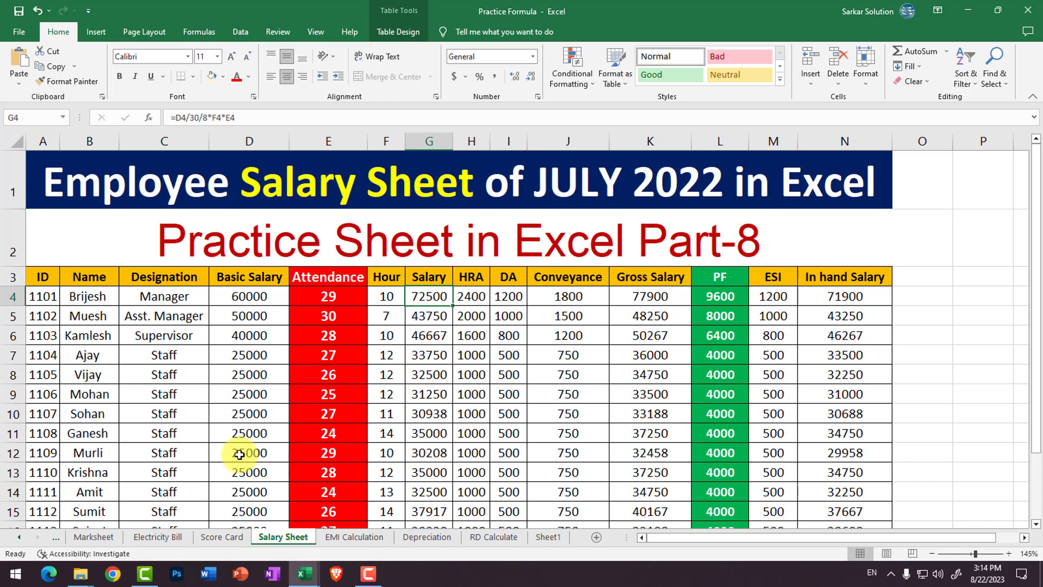
pyautogui.click(237, 539)
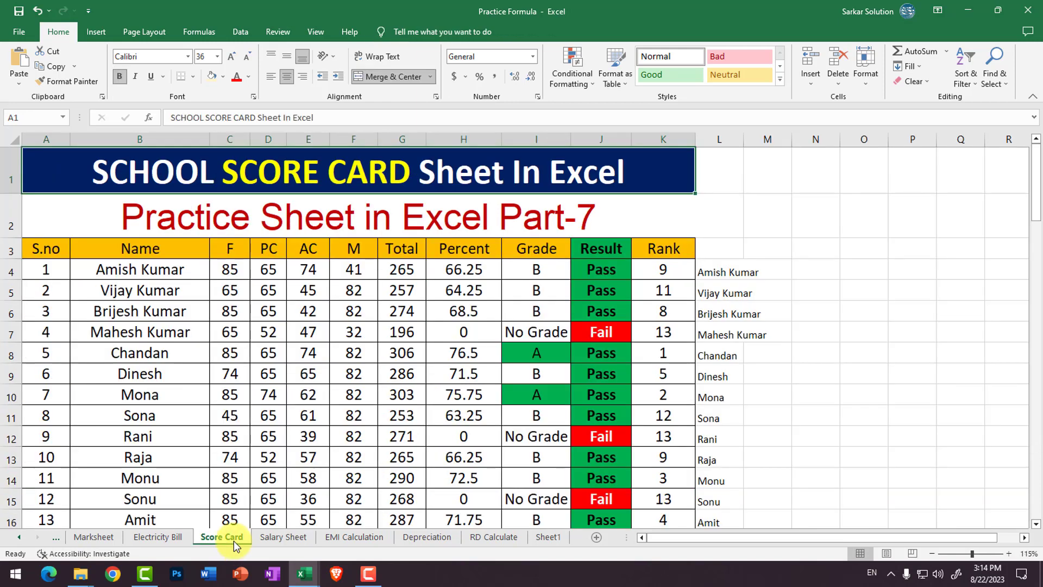